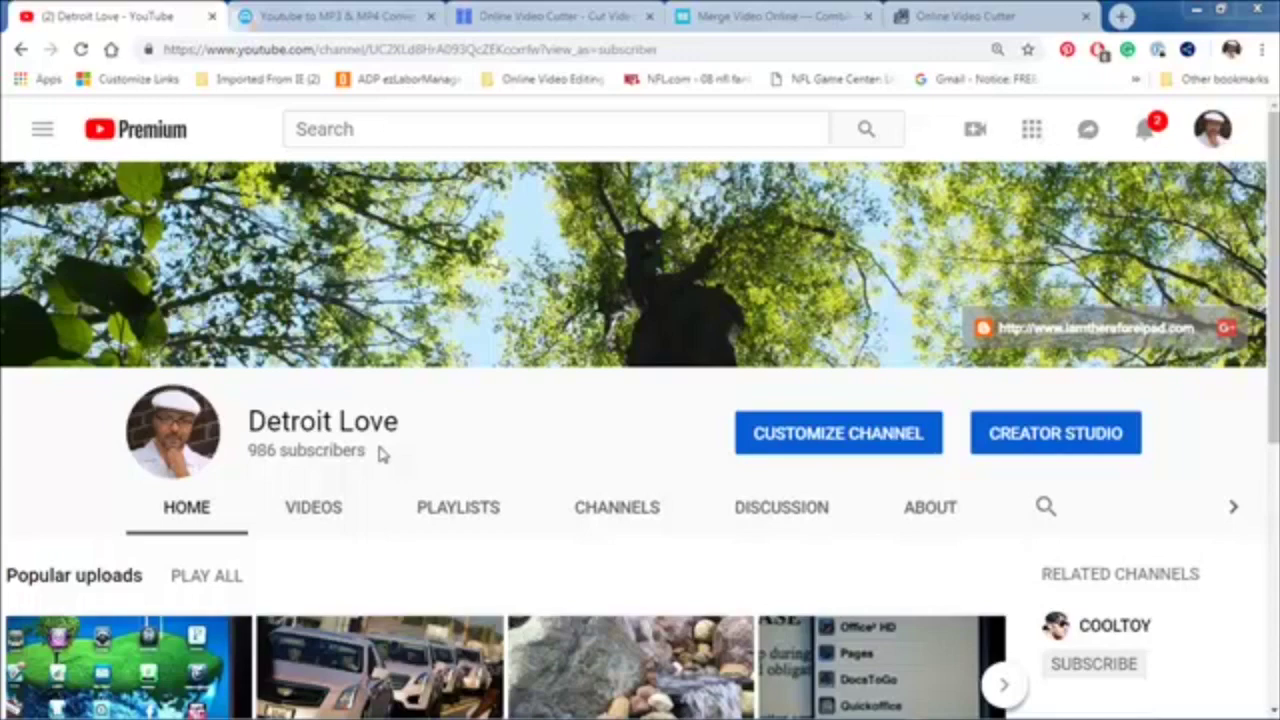
- In Notepad, add plan steps 3–7: cut scenes, merge scenes, add video, assign boot Splashscreen, view video
key("alt+Tab")
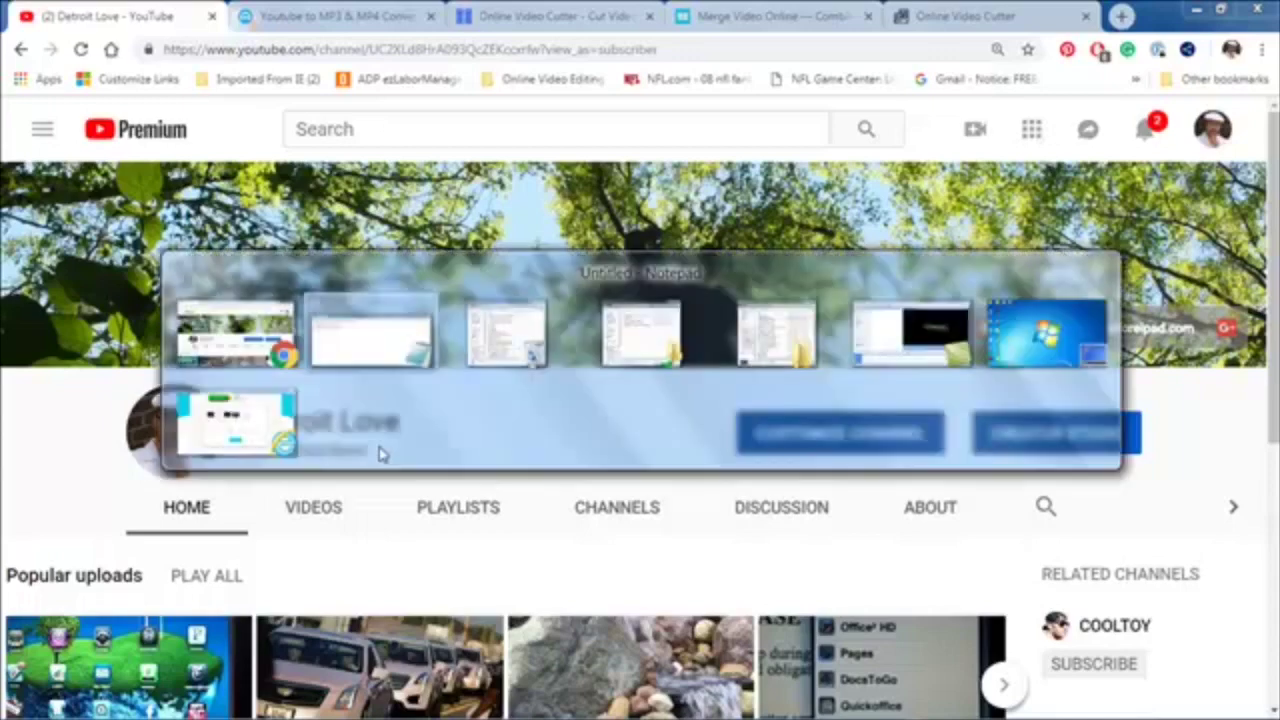
key("alt+Tab")
key("alt+Tab")
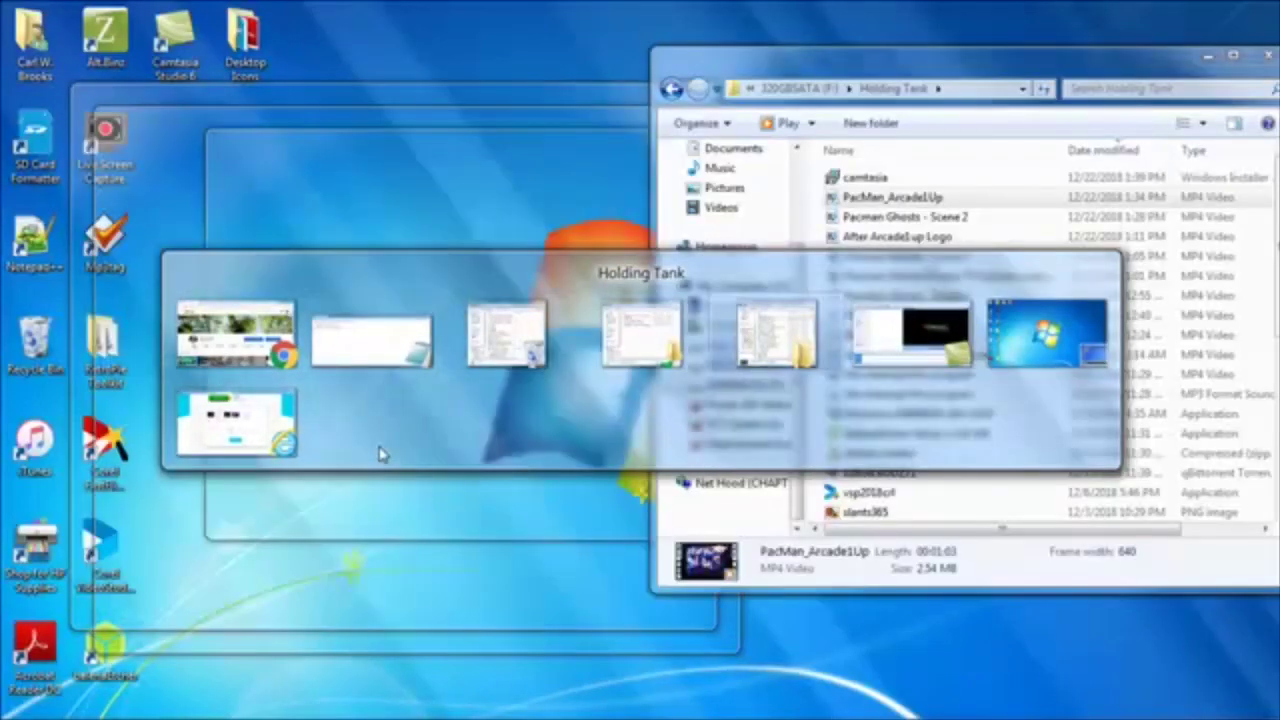
key("alt+Tab")
key("alt+Tab")
key("alt+Tab")
key("alt+Tab")
key("alt+Tab")
key("alt+Tab")
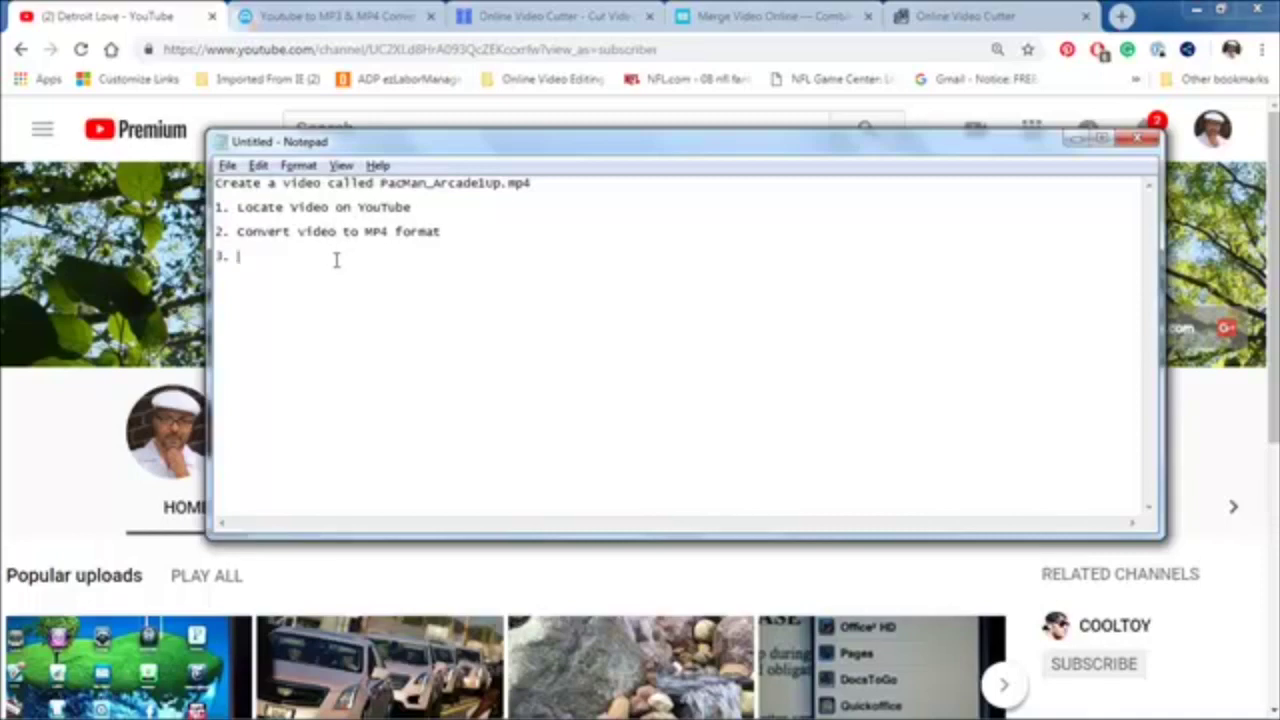
type("Cut Scenes from Video  ")
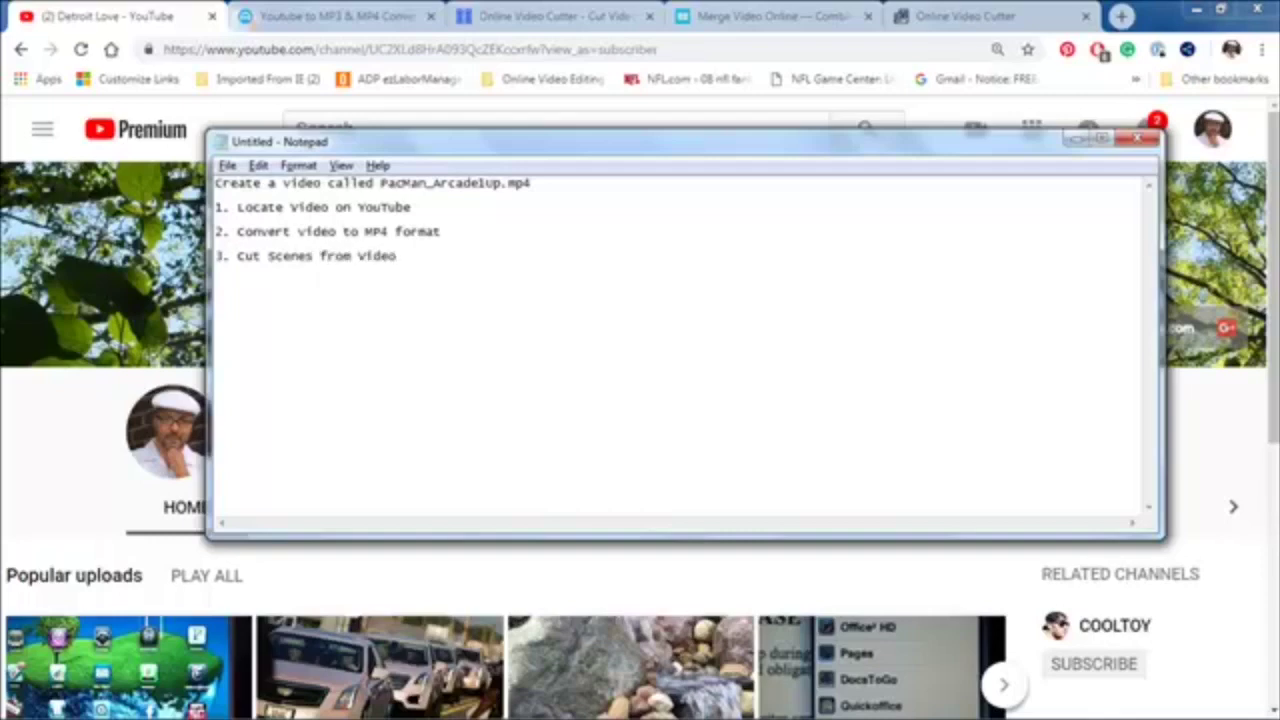
type("4. Merge all Scenes t")
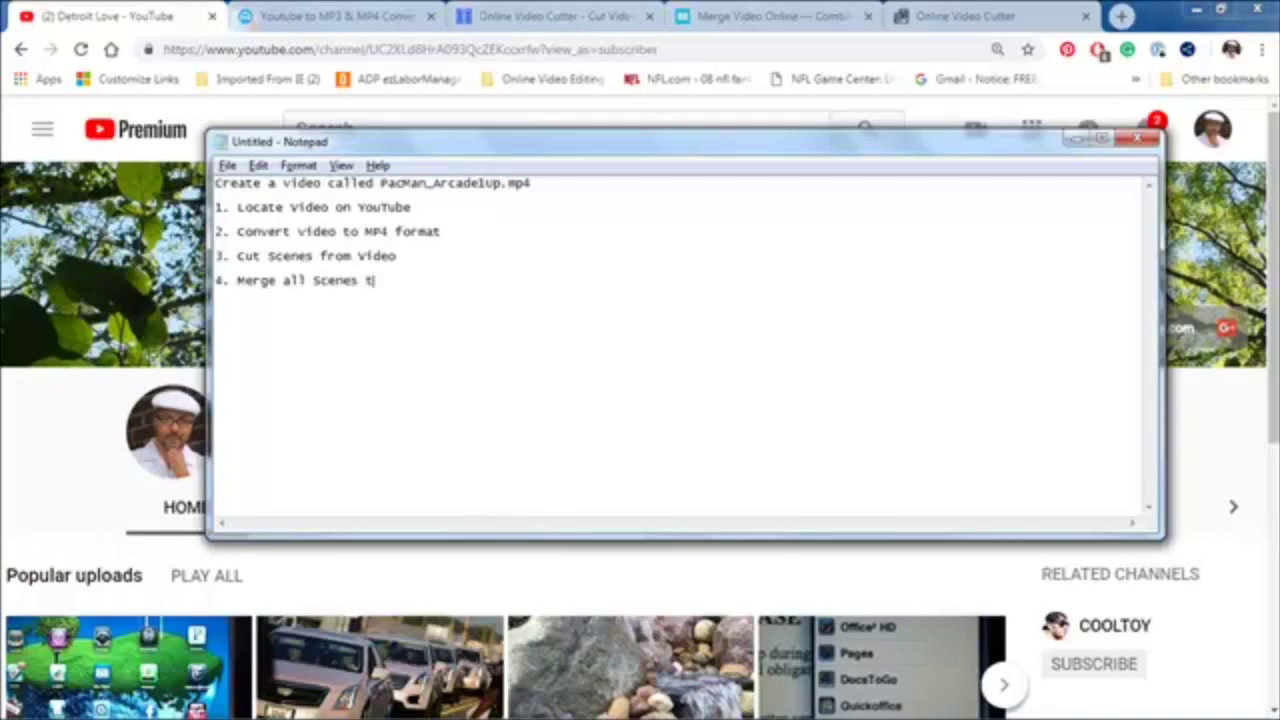
type("o new video")
key("Return")
type("5. ")
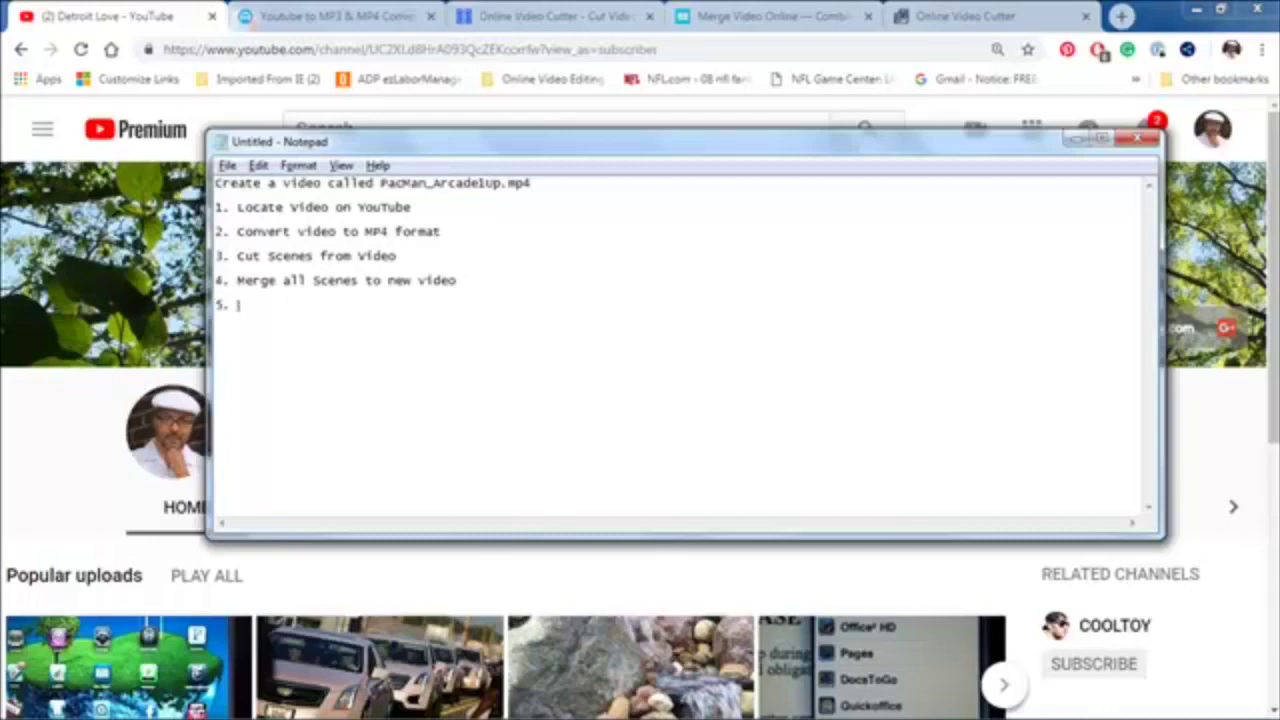
type("Add video to Pl")
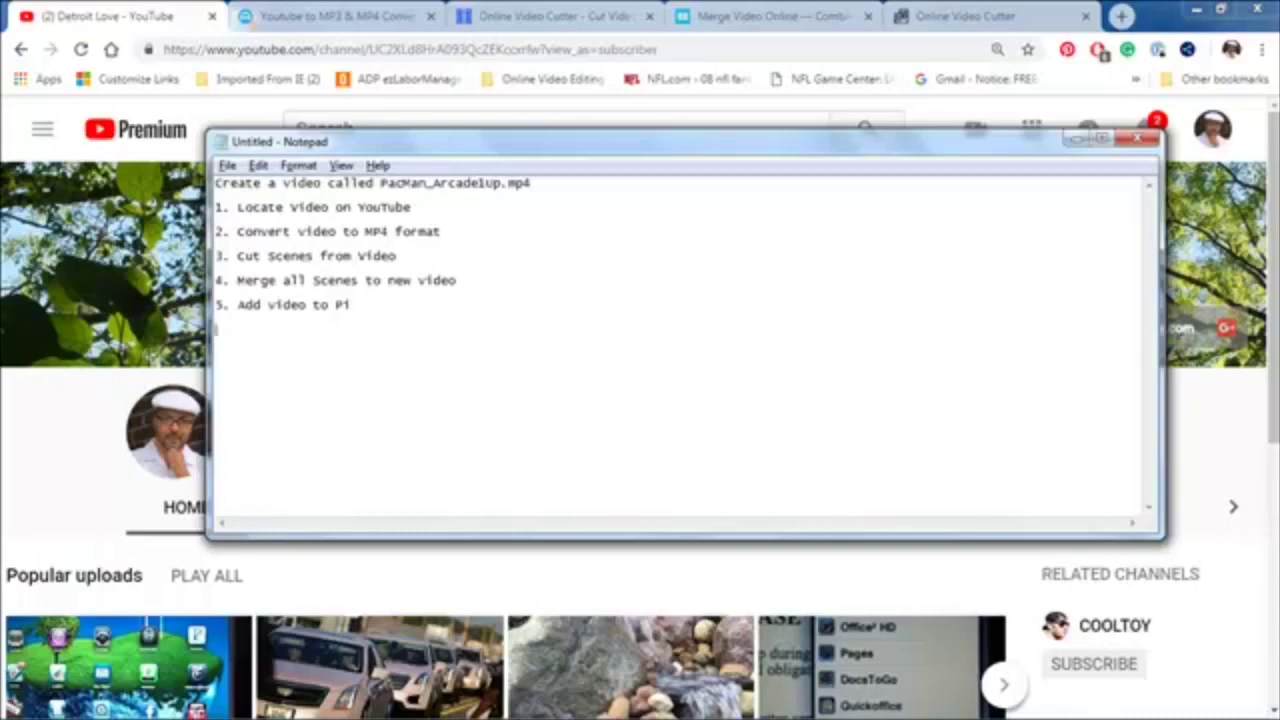
type("6. Assign video (")
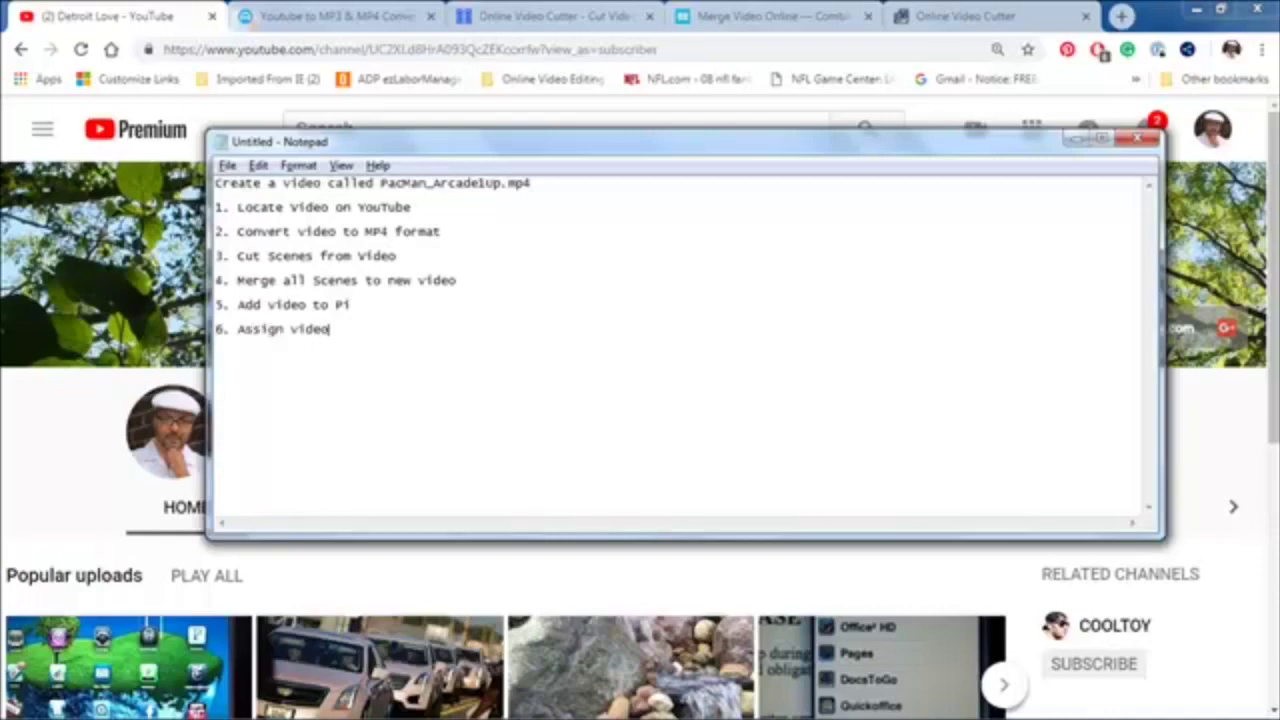
key("BackSpace")
key("BackSpace")
key("BackSpace")
key("BackSpace")
key("BackSpace")
key("BackSpace")
key("BackSpace")
type("vid")
type("Splashscreen ")
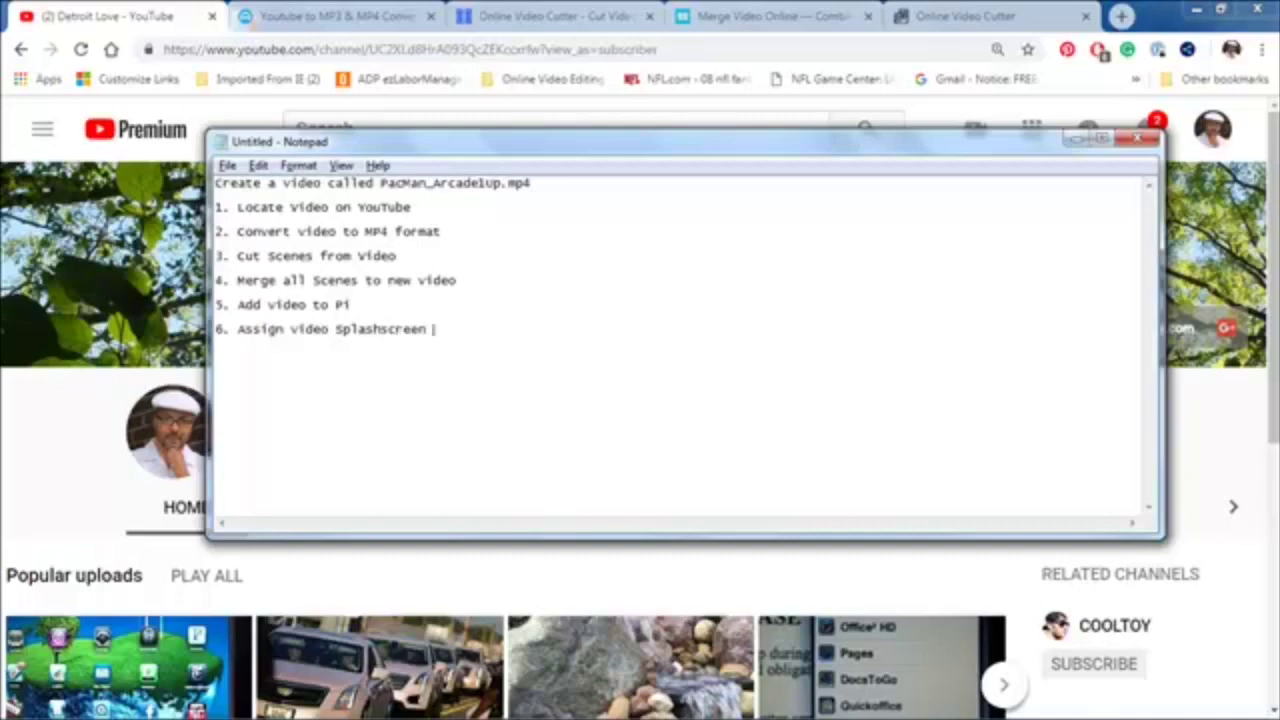
type("to boot ")
type("7. ")
type("View ")
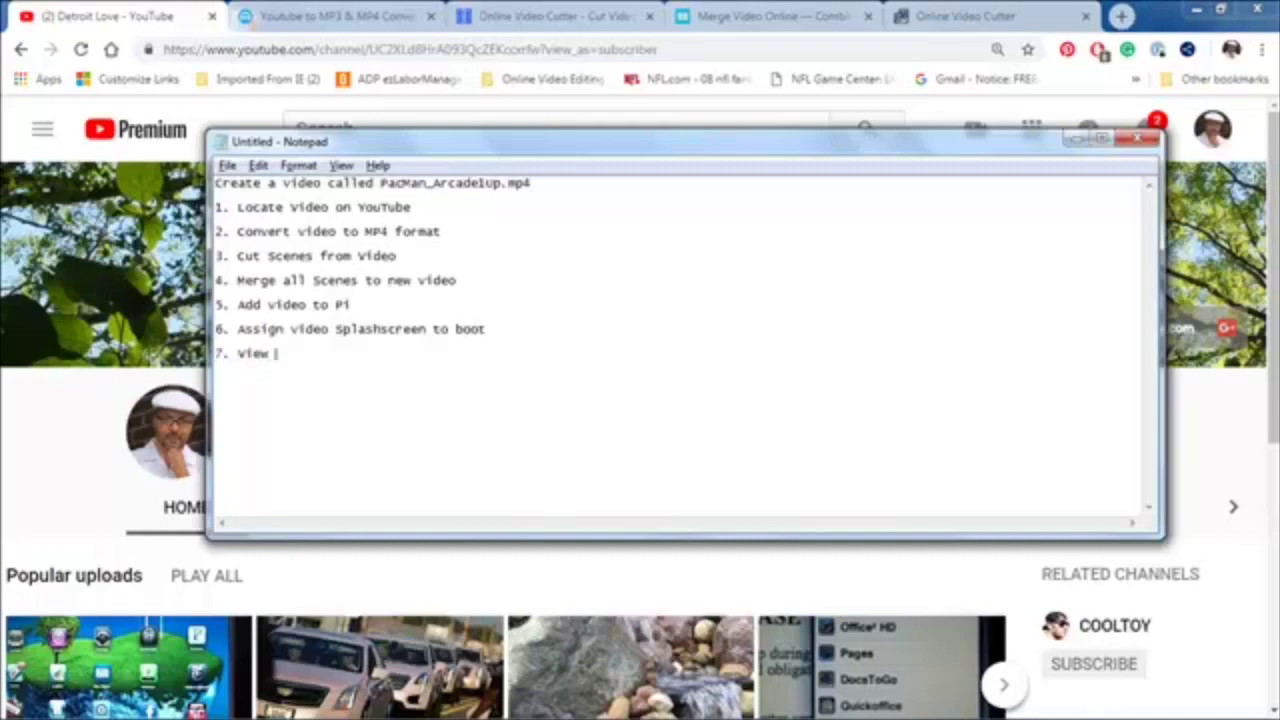
type("Video")
- Search YouTube for 'Pacman Ghosts Discuss TV' by pasting the title
key("Return")
left_click(364, 118)
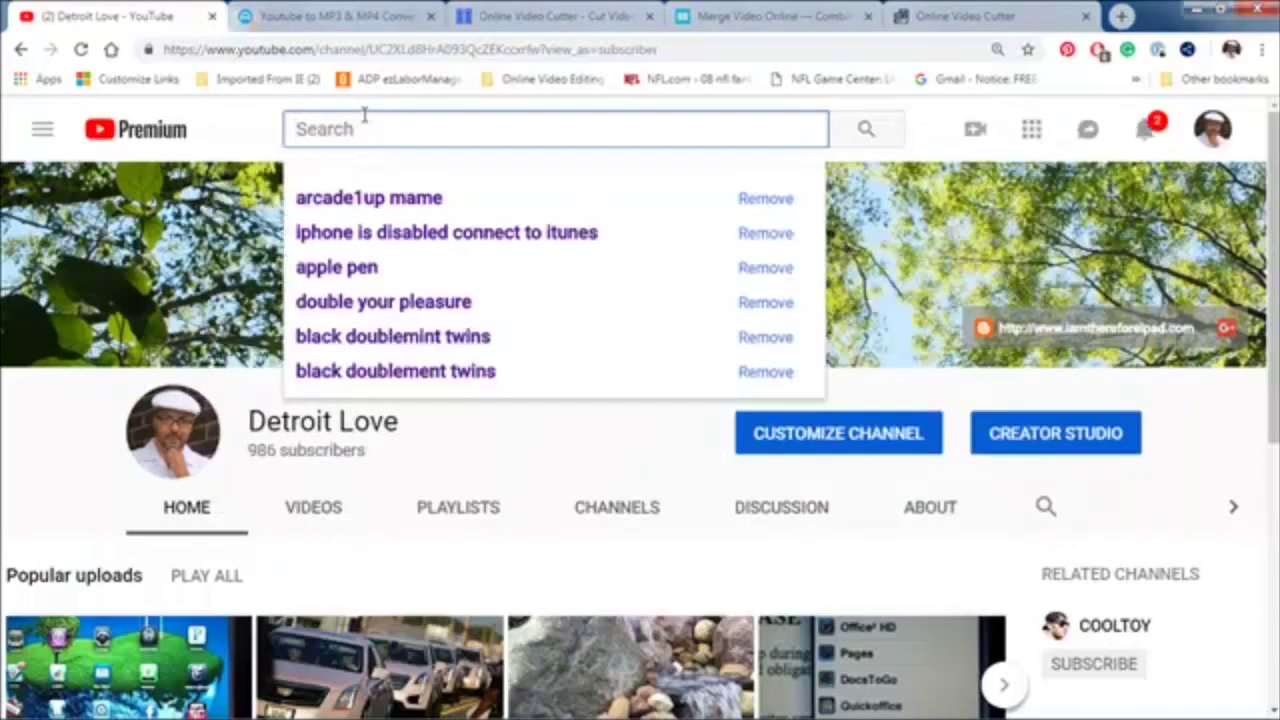
type("Pacman Ghosts Discuss TV")
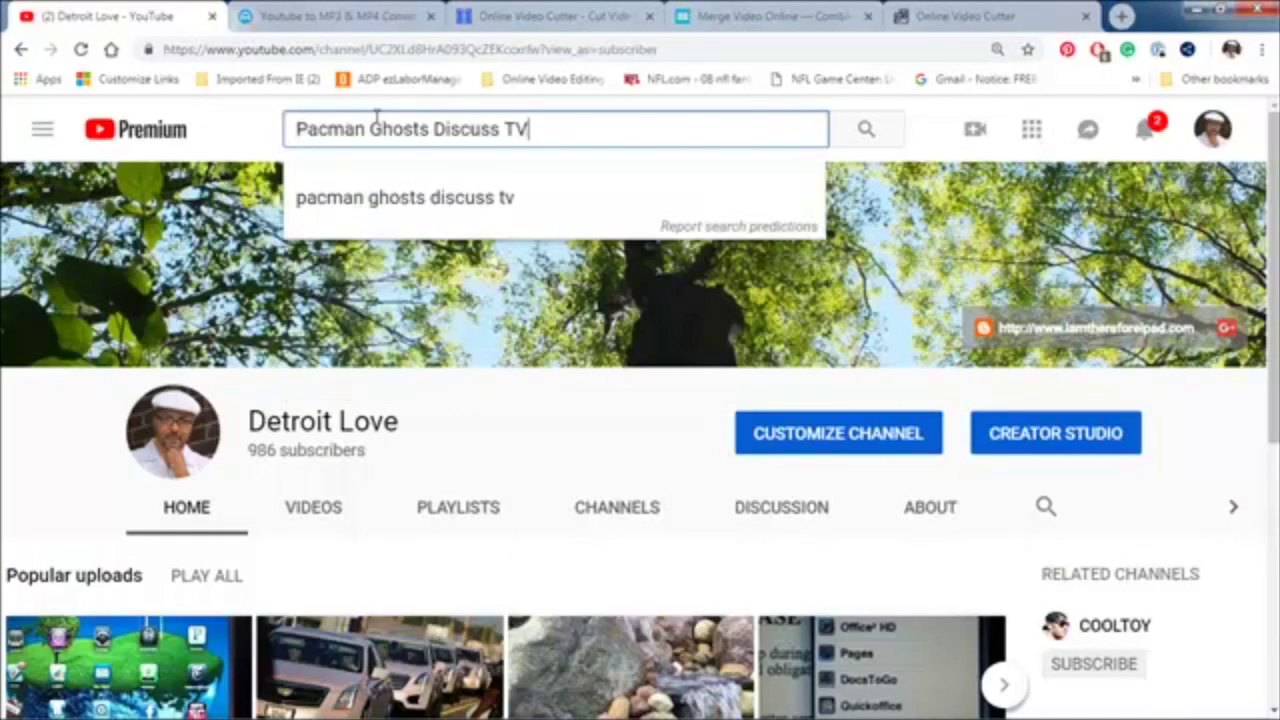
key("Return")
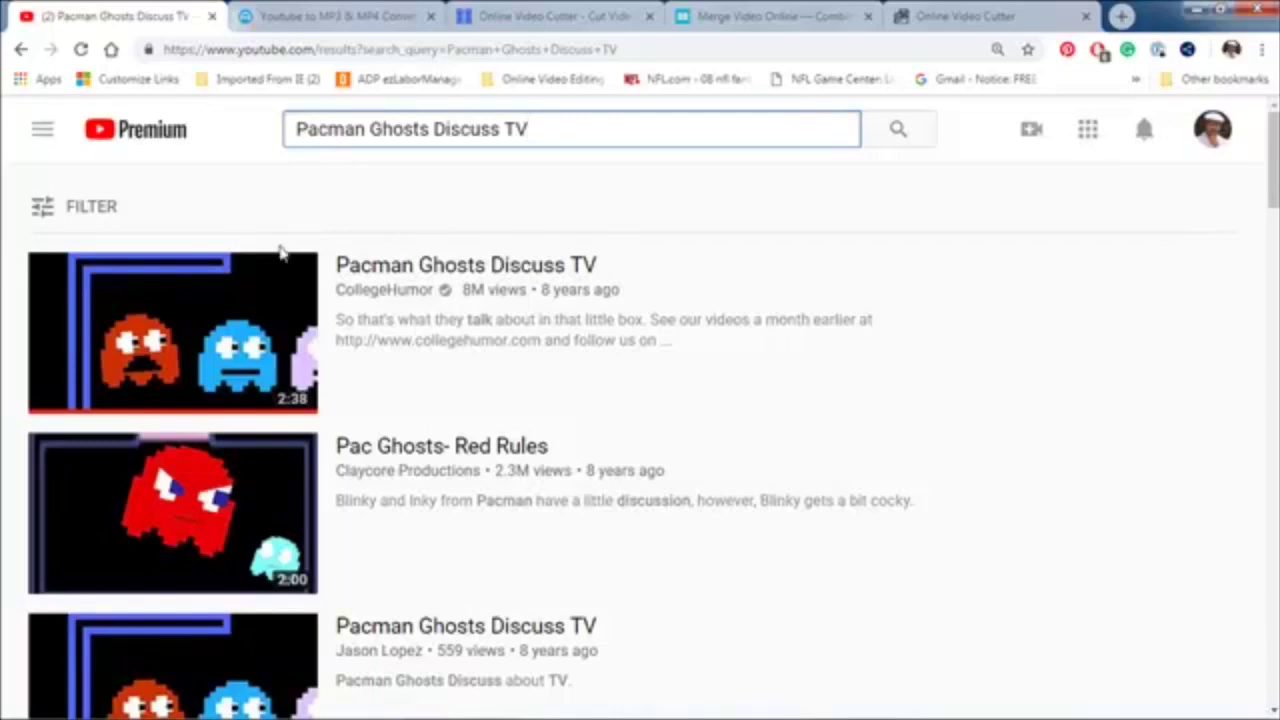
mouse_move(210, 325)
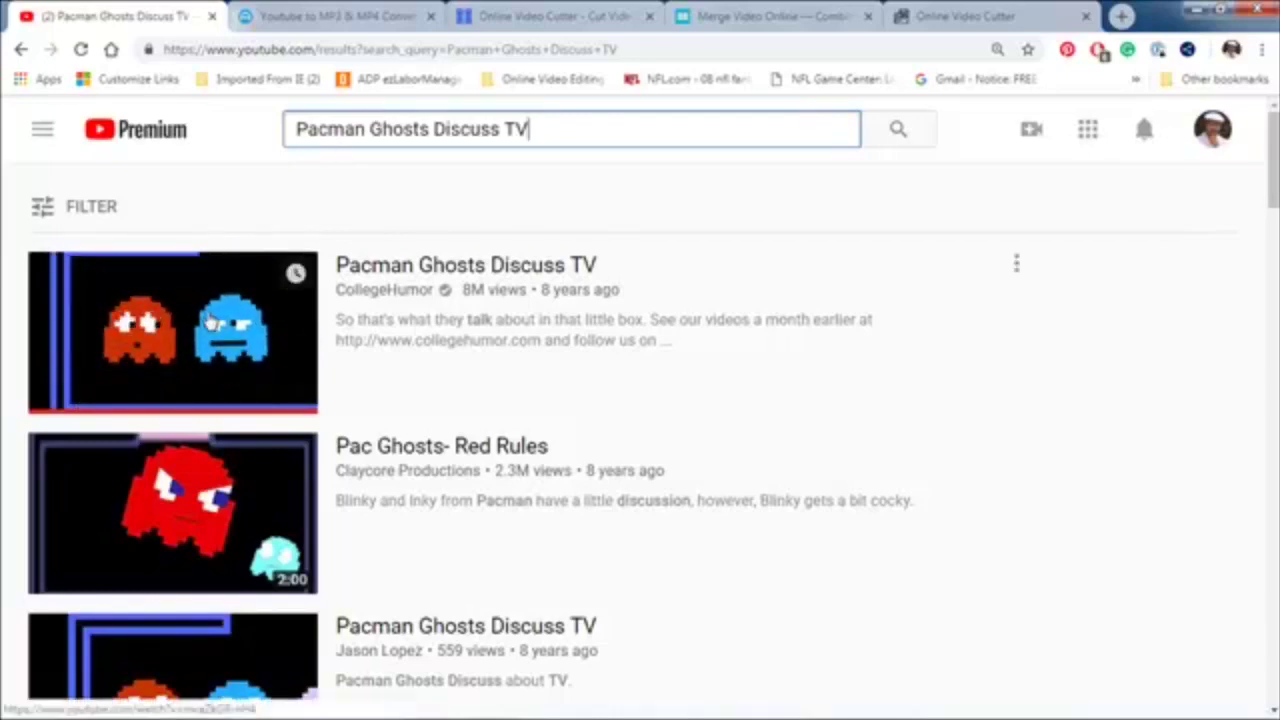
- Open the first Pacman Ghosts Discuss TV result, pause it at 0:09, and select its URL
left_click(205, 320)
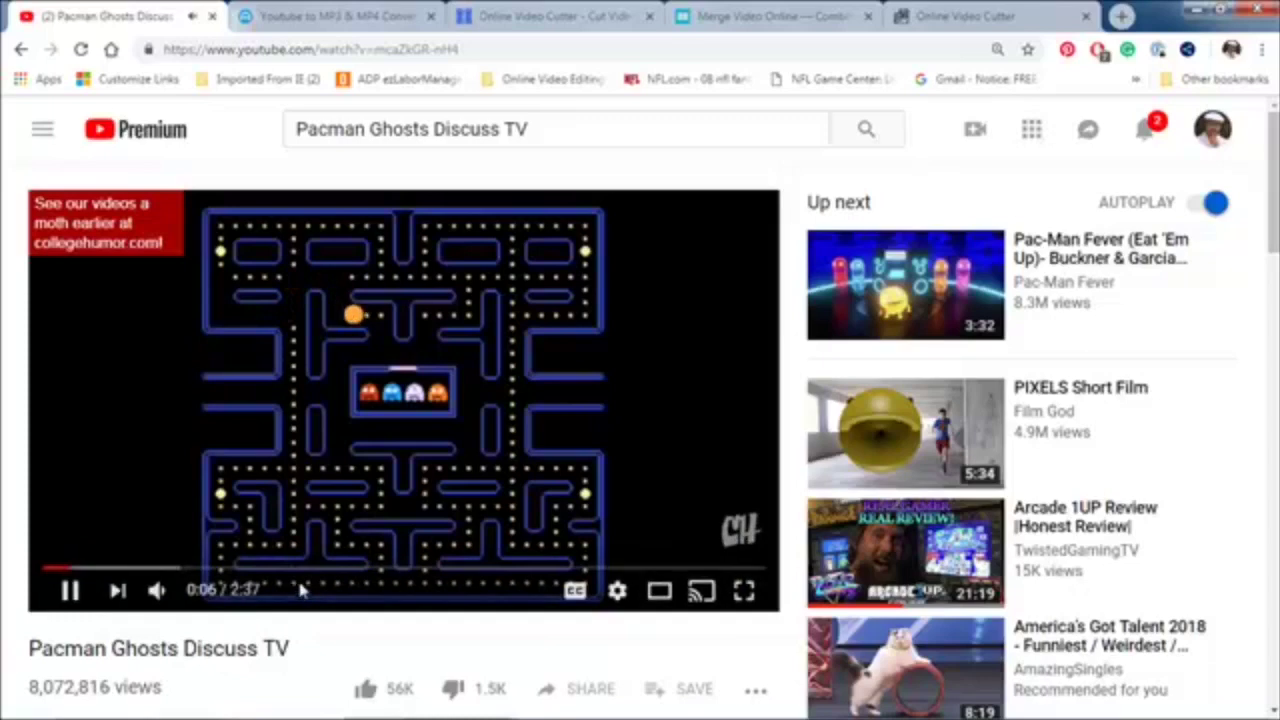
left_click(70, 590)
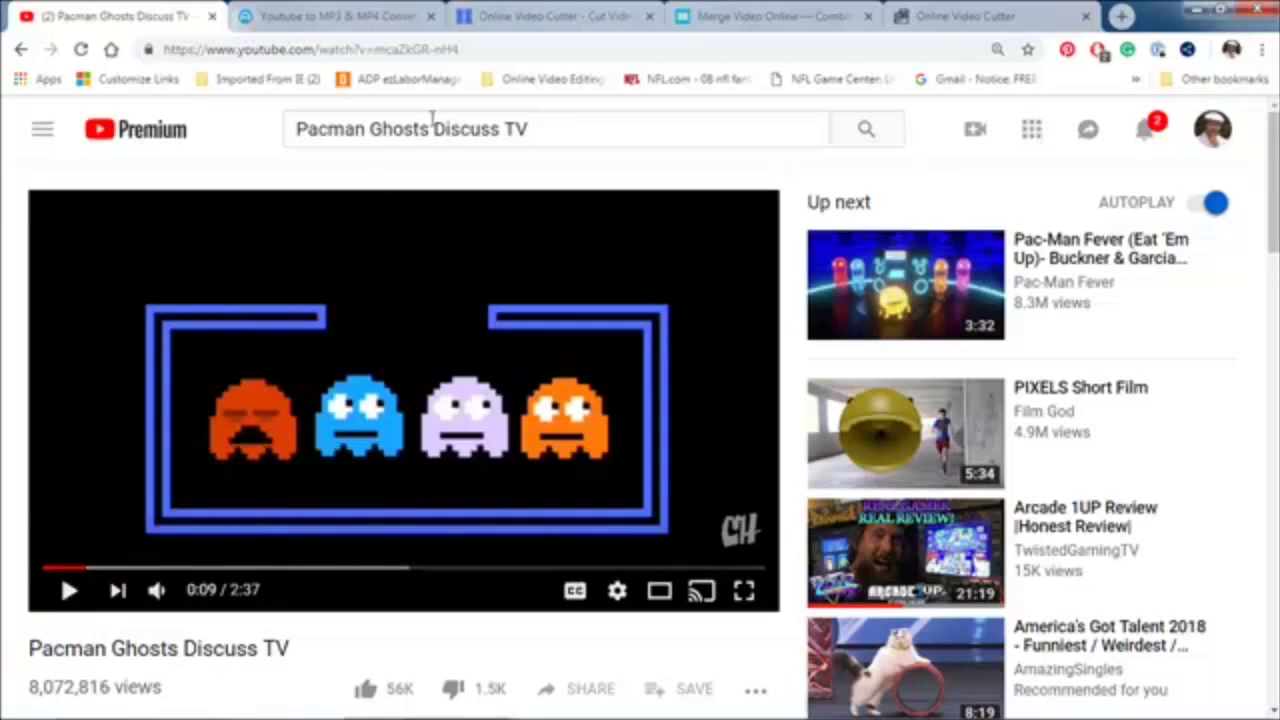
left_click(461, 50)
key("ctrl+c")
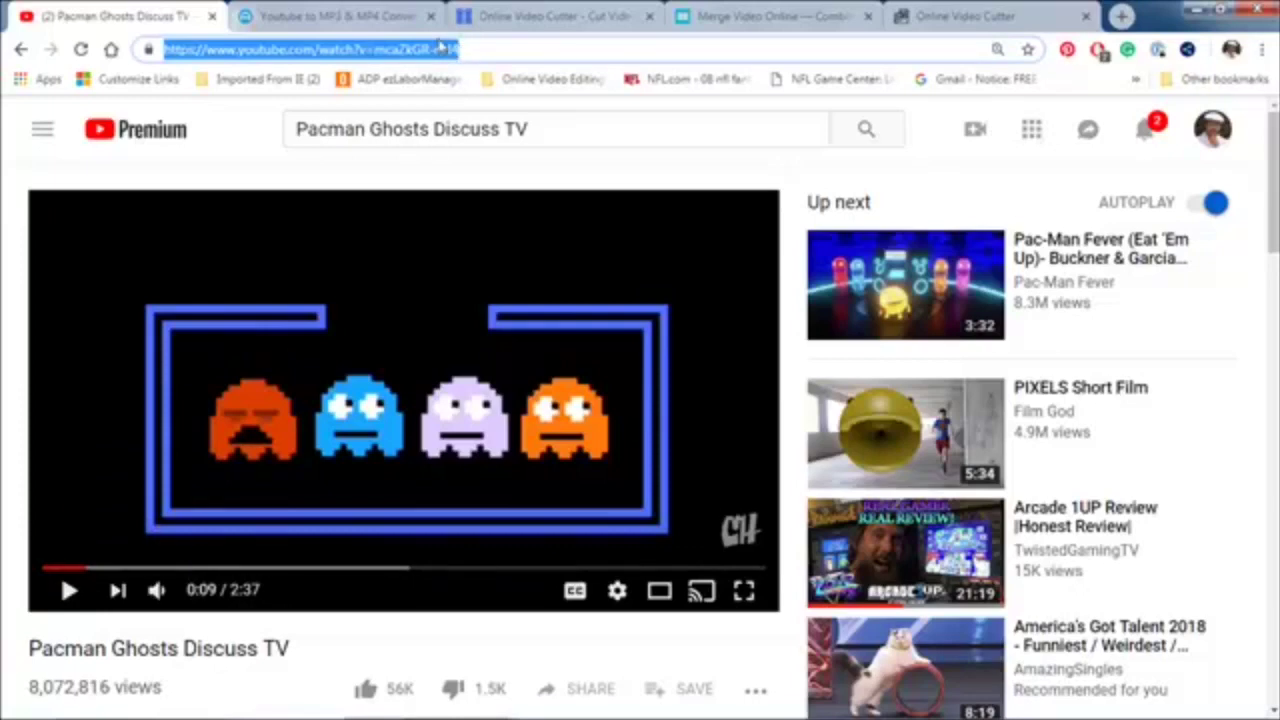
- On mpgun.com, paste an address into the converter search field, then clear it
left_click(320, 20)
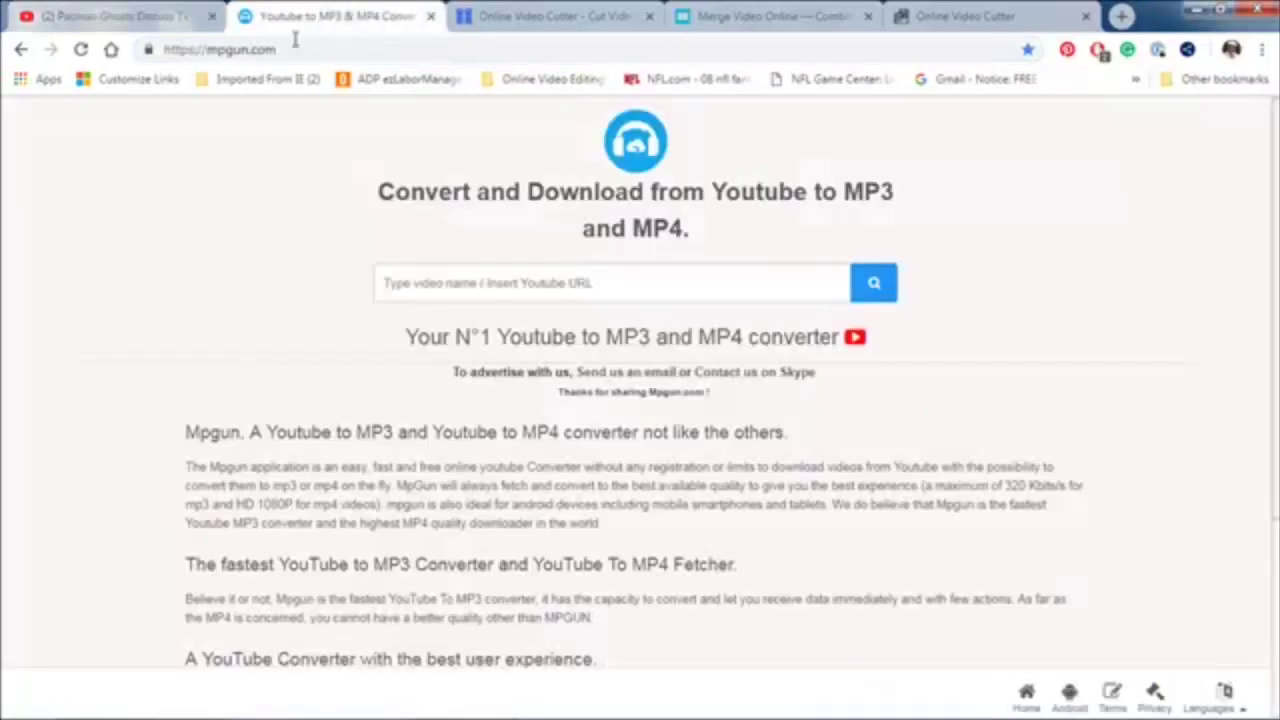
left_click(309, 49)
left_click(318, 49)
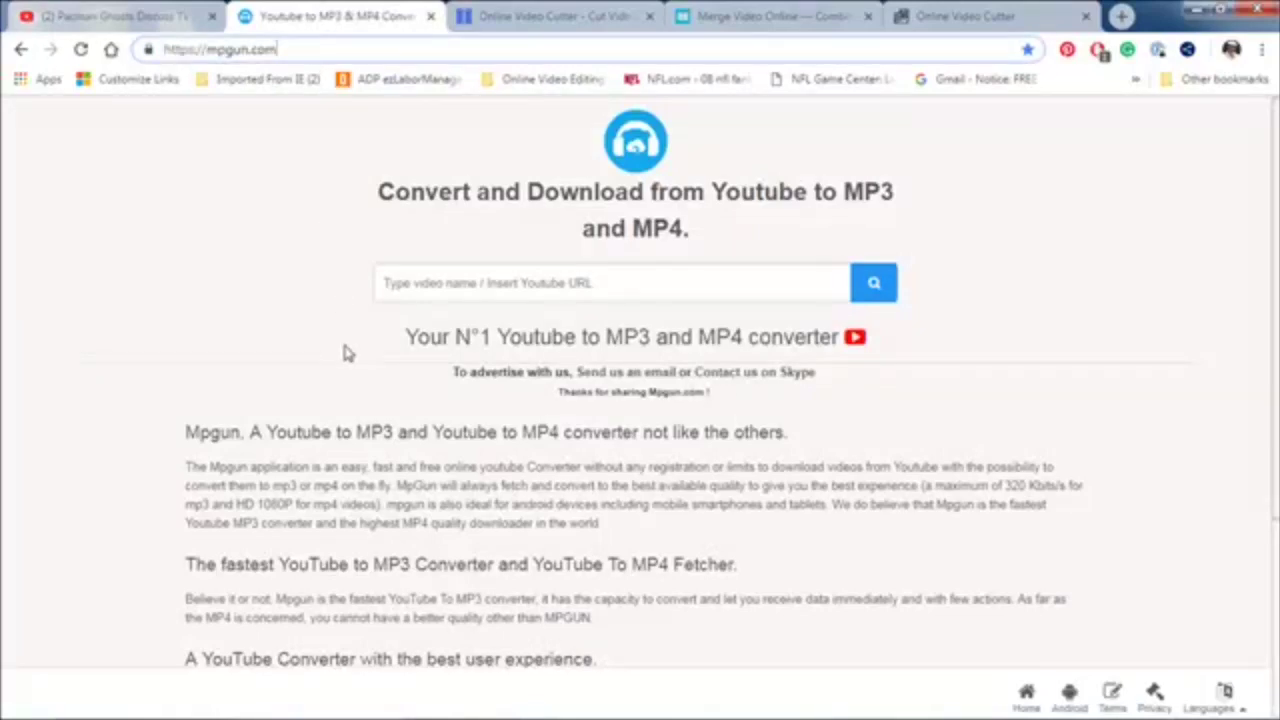
left_click(429, 283)
scroll(435, 265, "down", 1)
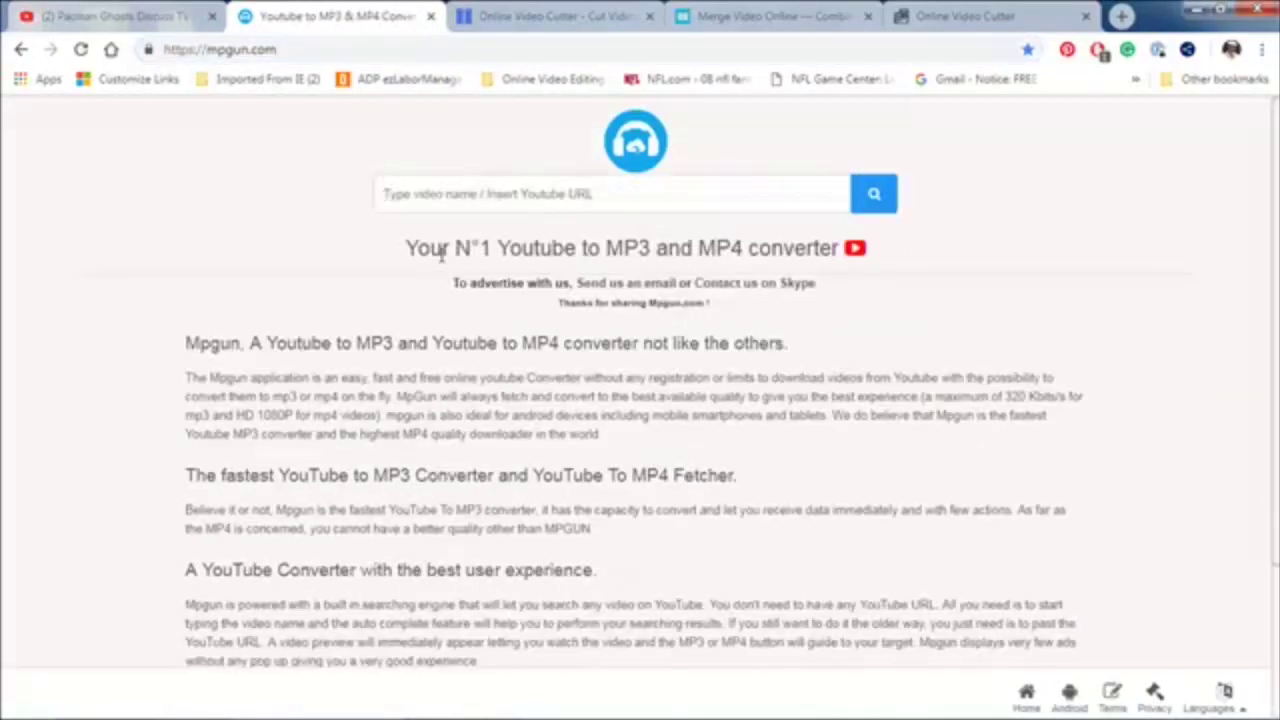
key("ctrl+v")
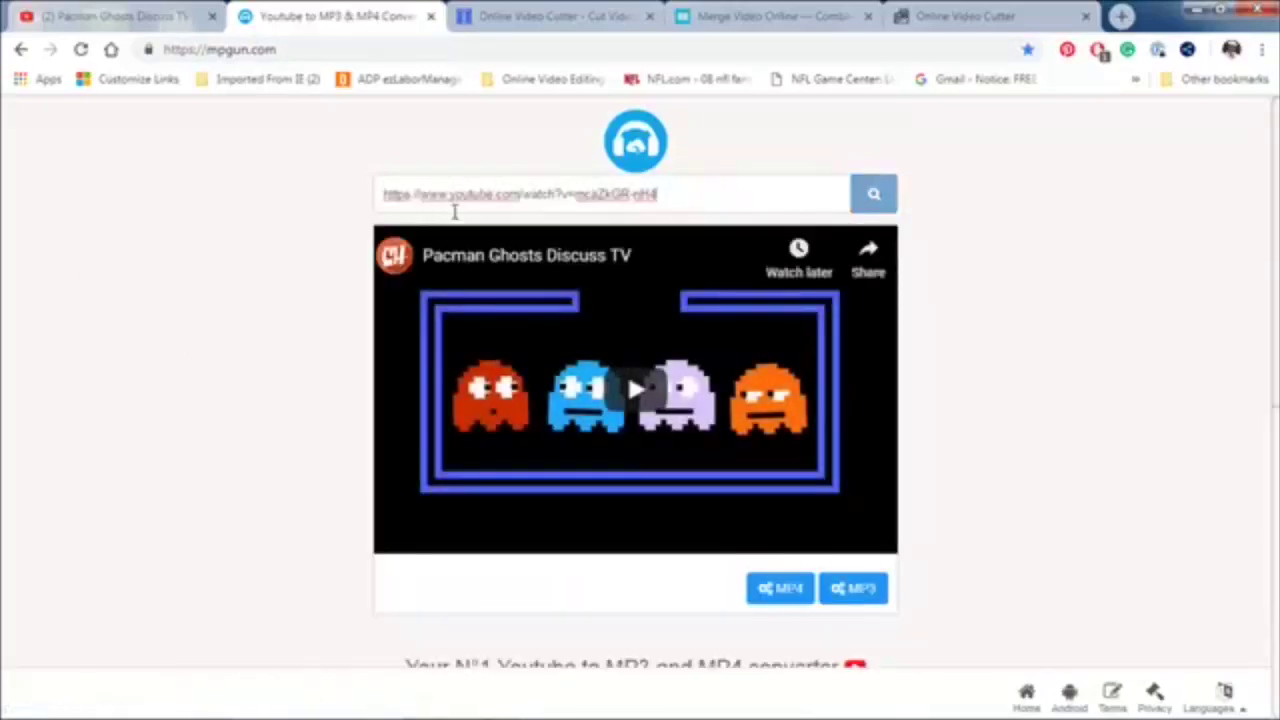
left_click_drag(660, 189, 266, 166)
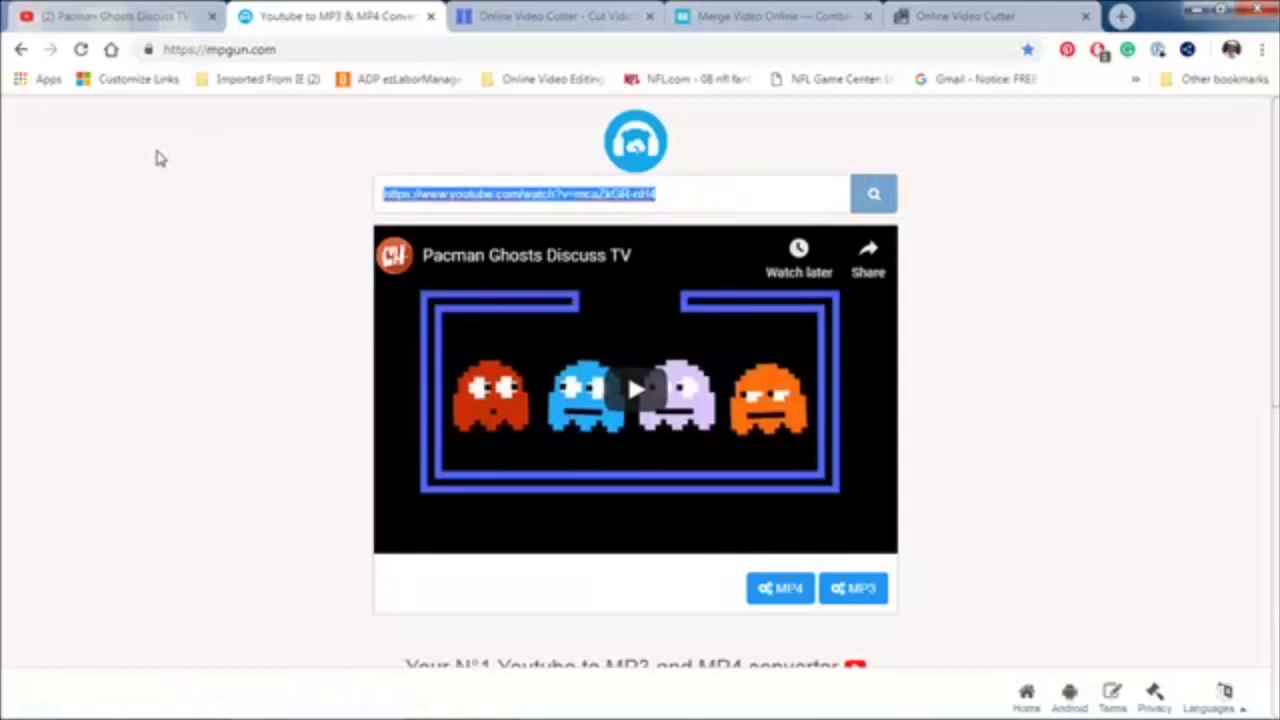
key("BackSpace")
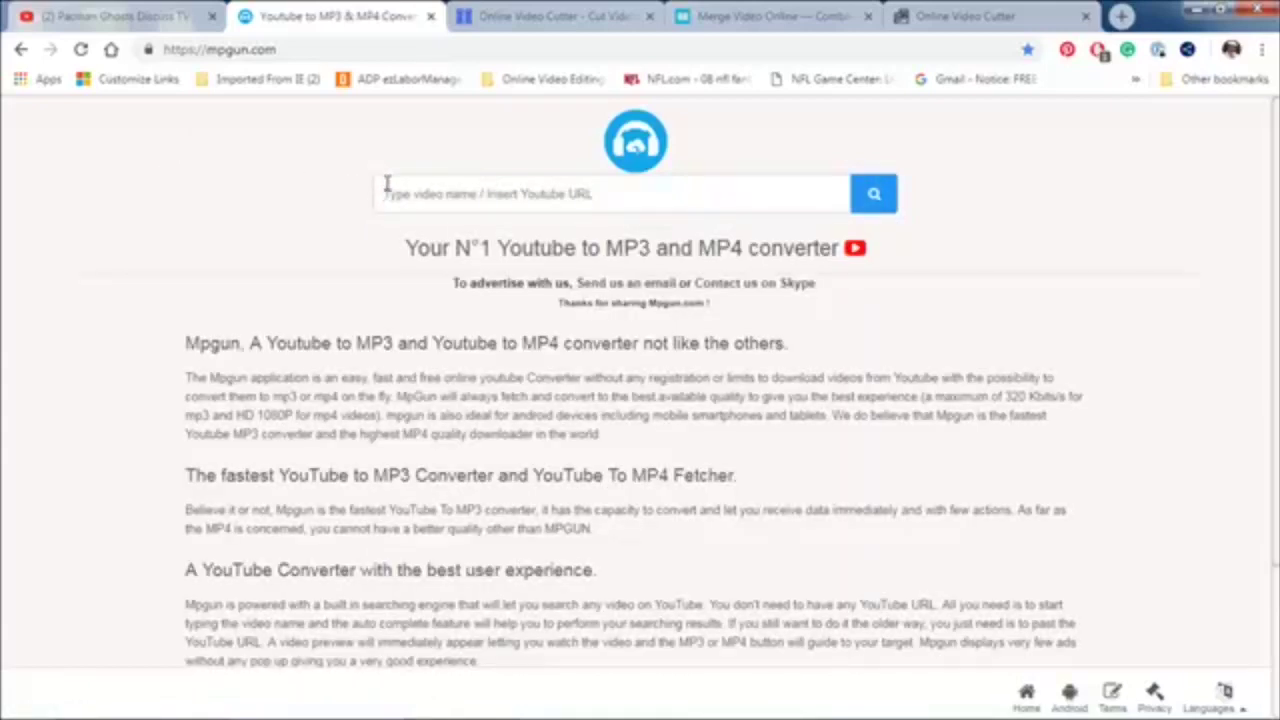
- Copy the Pacman video's YouTube URL and paste it into mpgun to load the preview
left_click(118, 16)
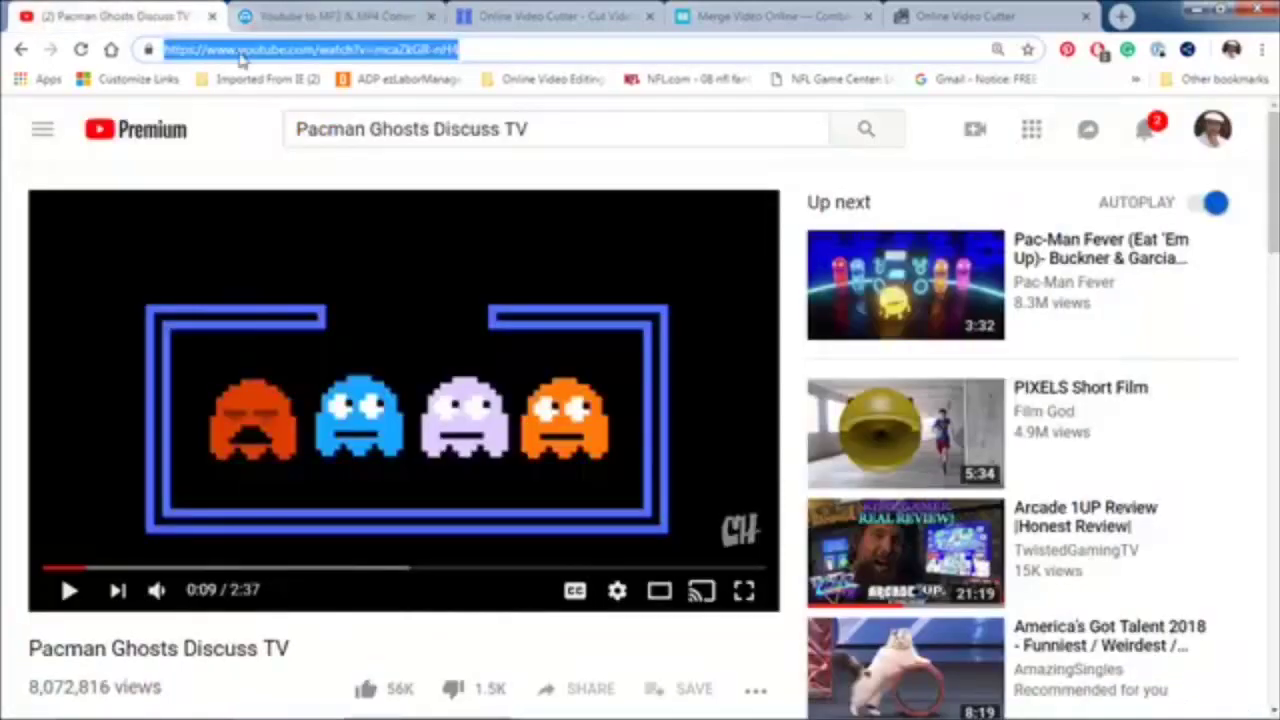
right_click(298, 62)
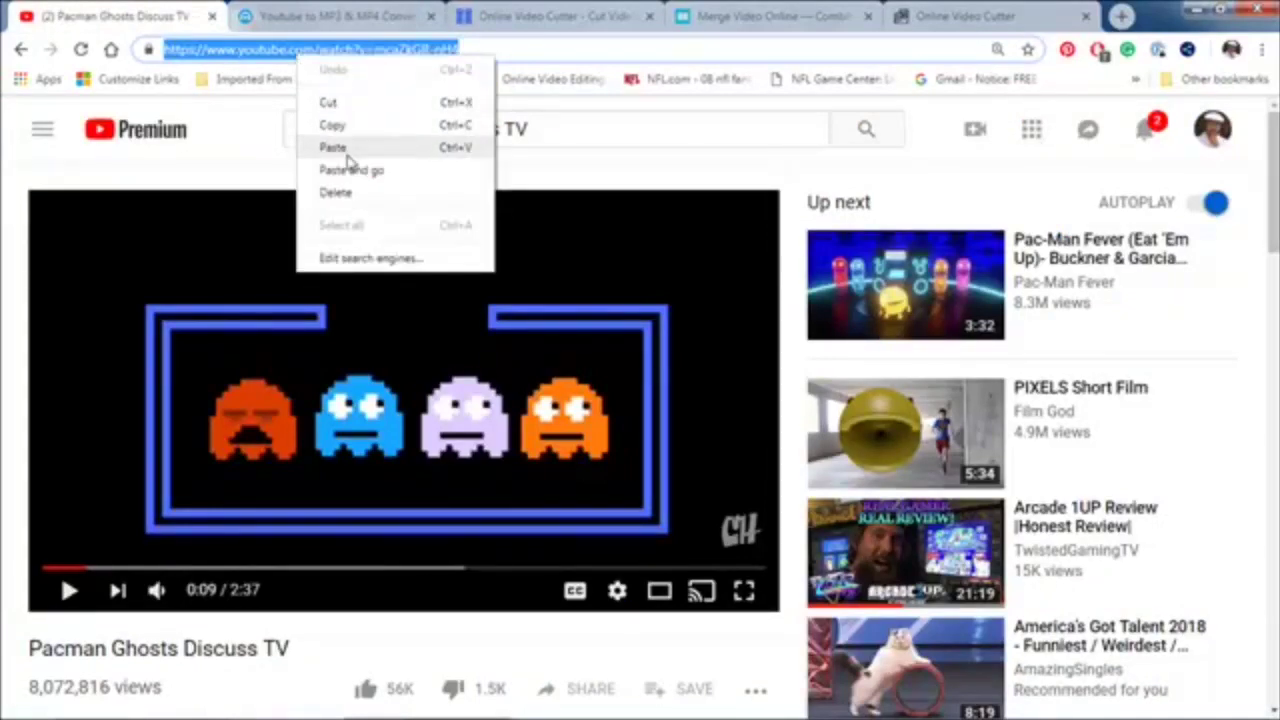
left_click(345, 126)
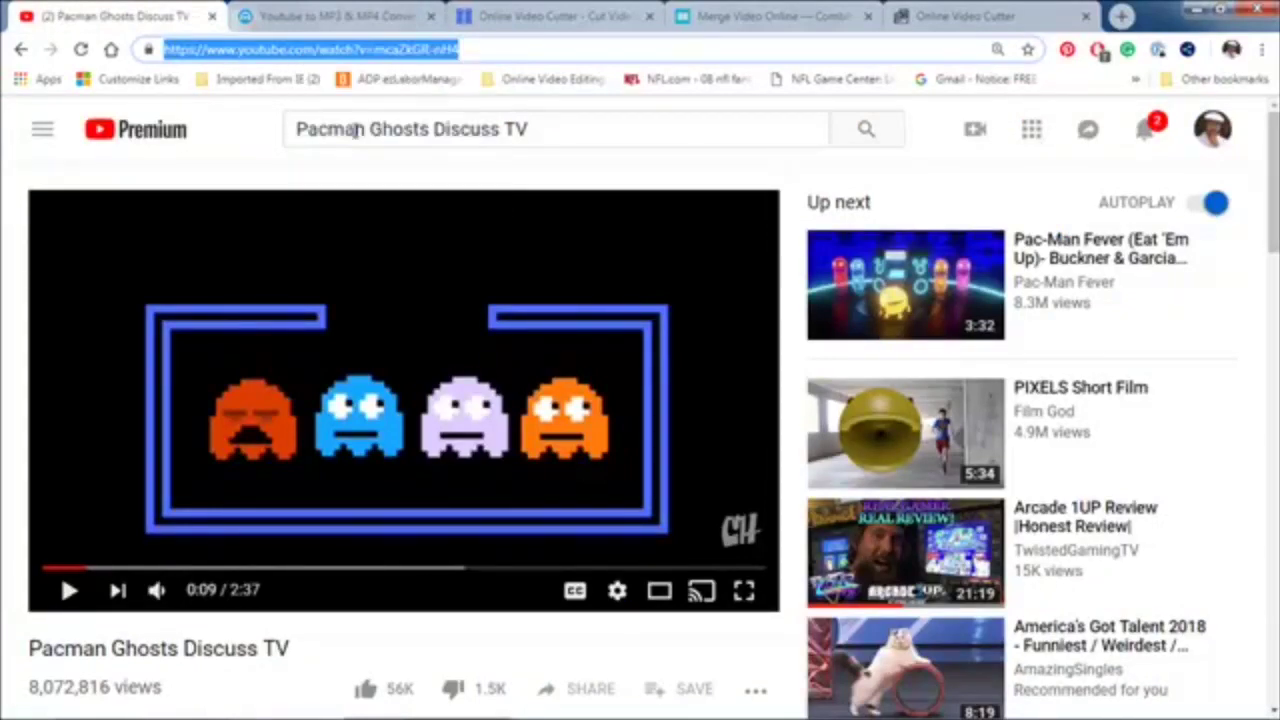
left_click(335, 16)
left_click(410, 183)
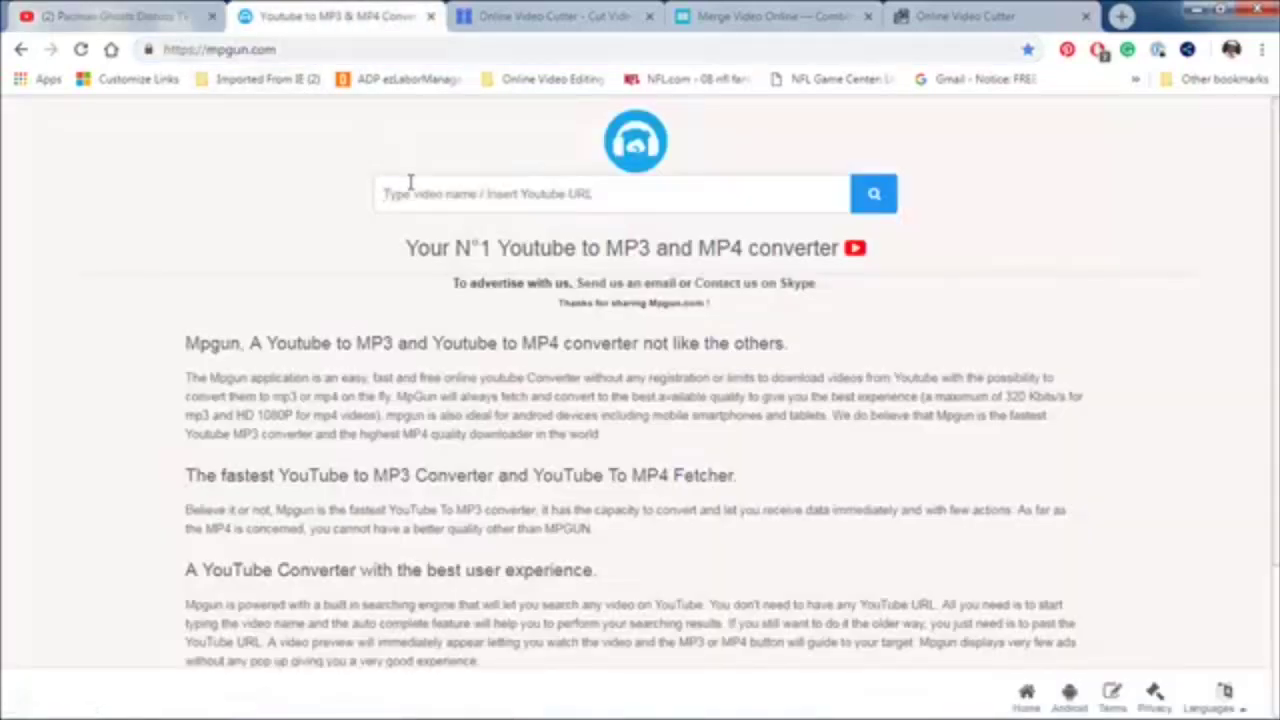
right_click(410, 184)
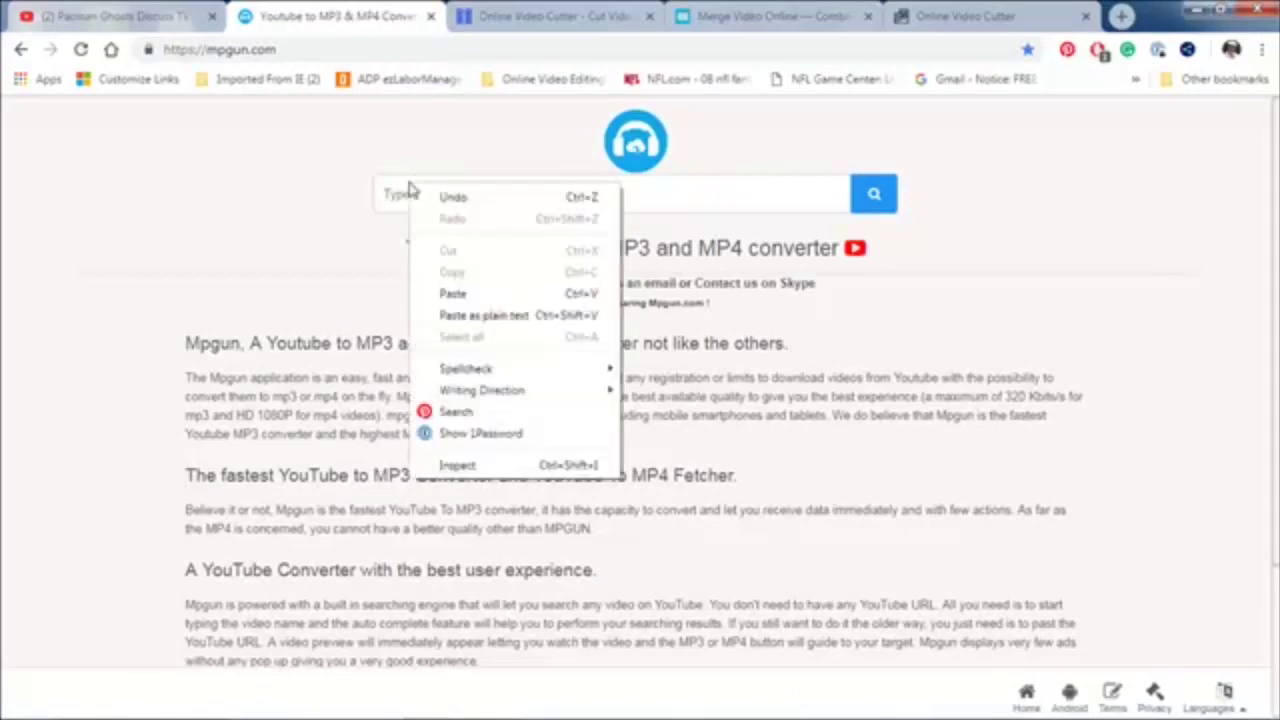
left_click(494, 296)
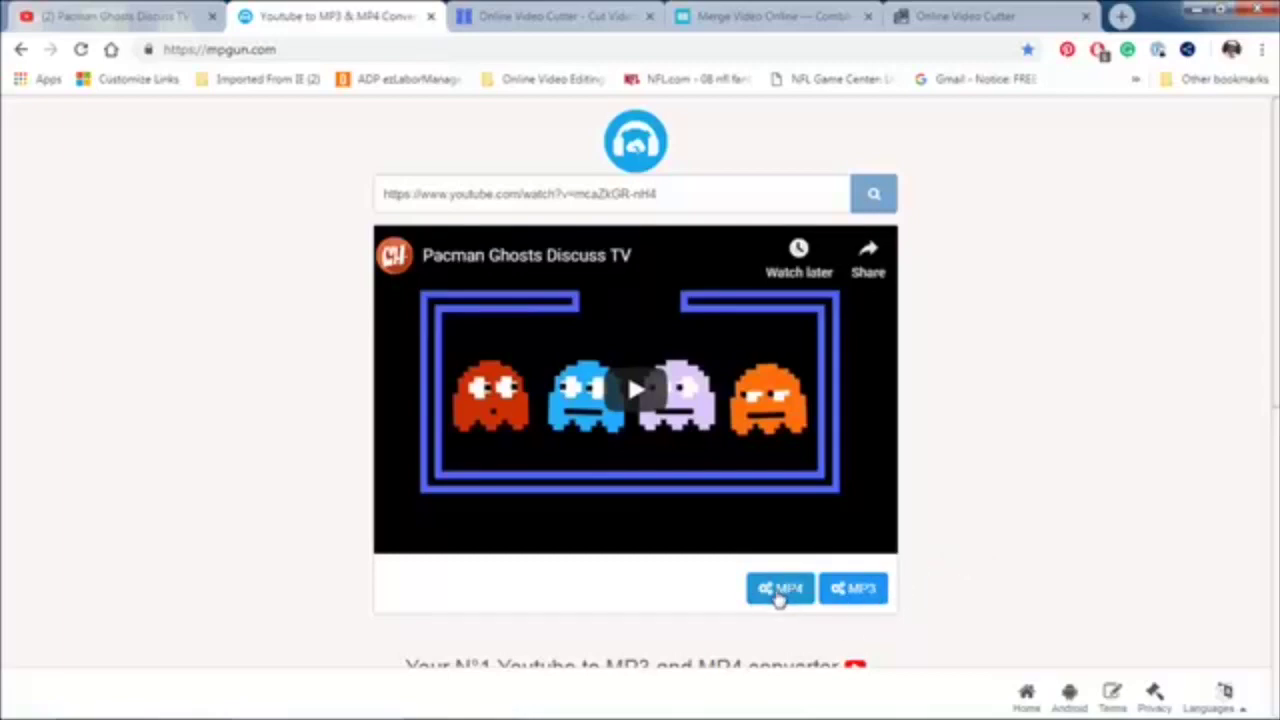
- Convert the Pacman Ghosts Discuss TV video to MP4 and download the file
left_click(779, 590)
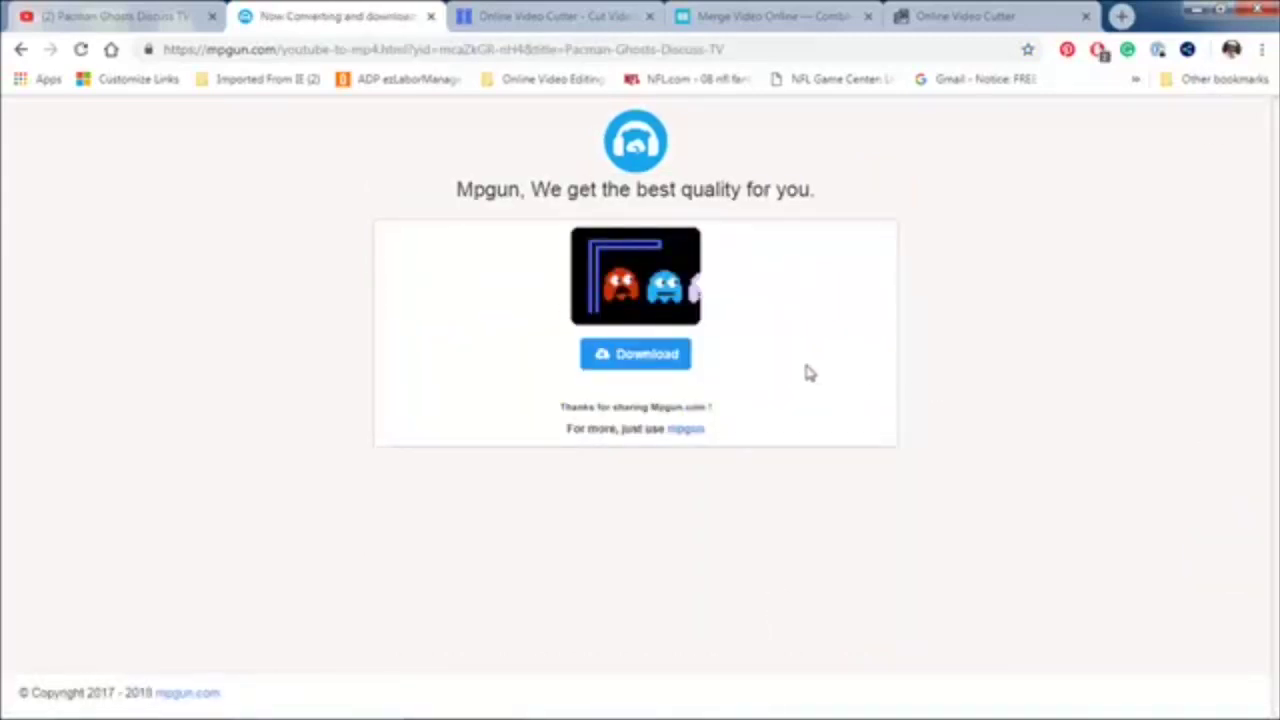
left_click(664, 358)
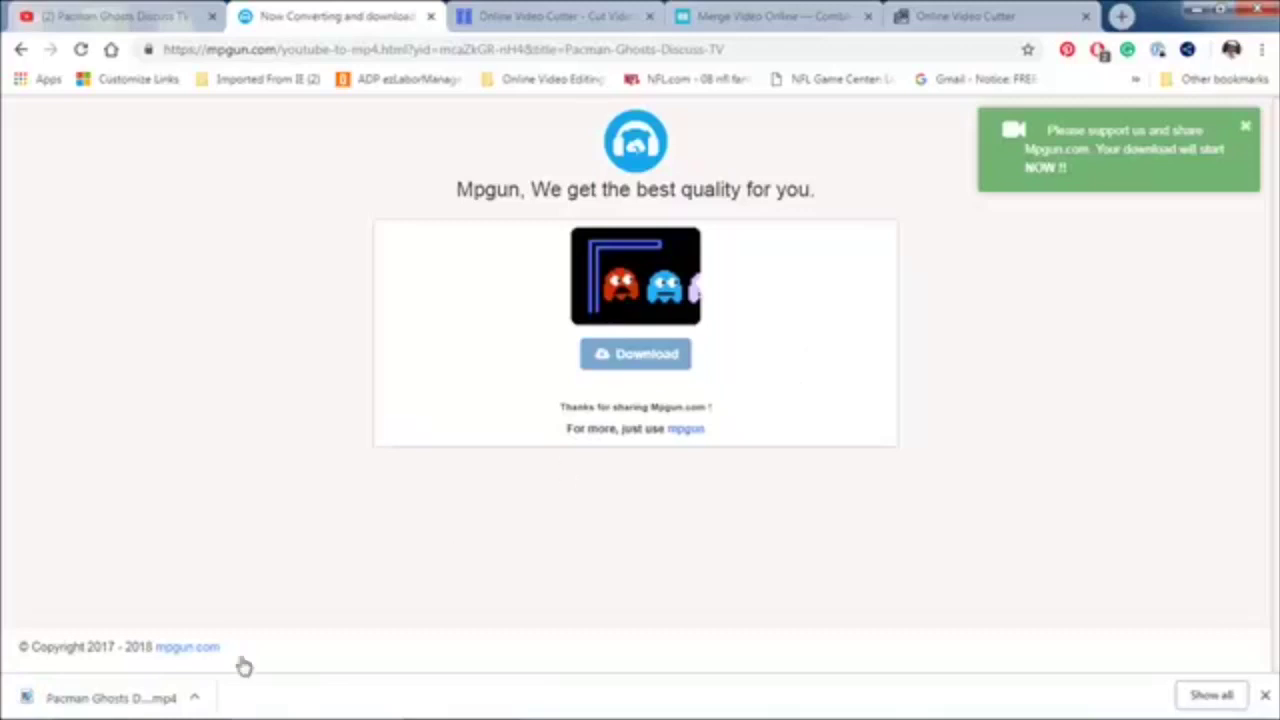
- Show the downloaded Pacman MP4 in its 320GBSATA folder and move that window right
left_click(196, 698)
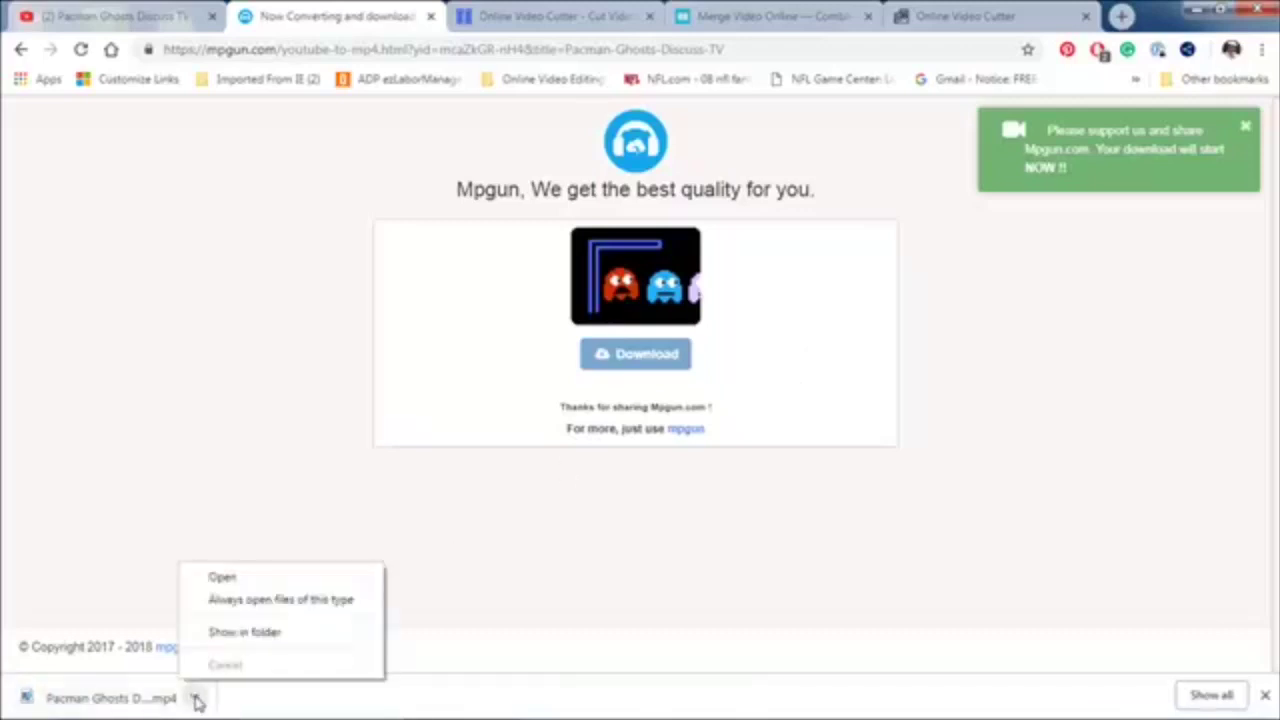
left_click(244, 632)
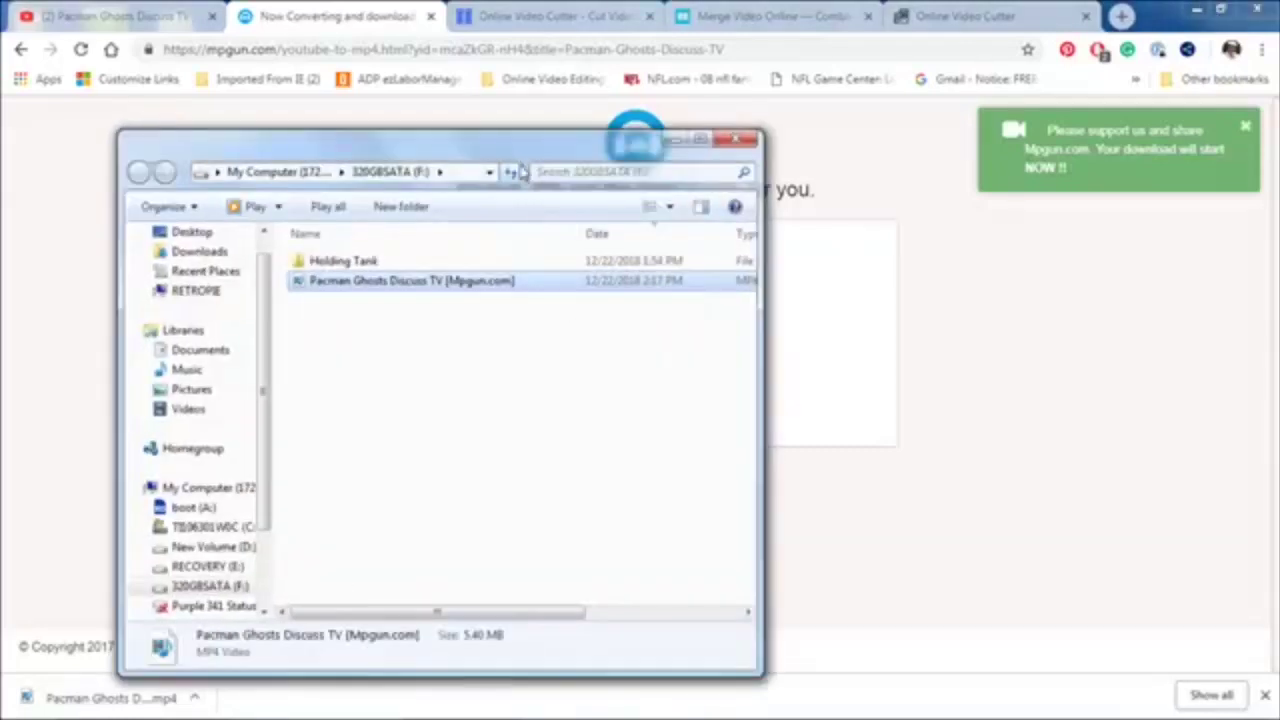
left_click_drag(509, 151, 905, 147)
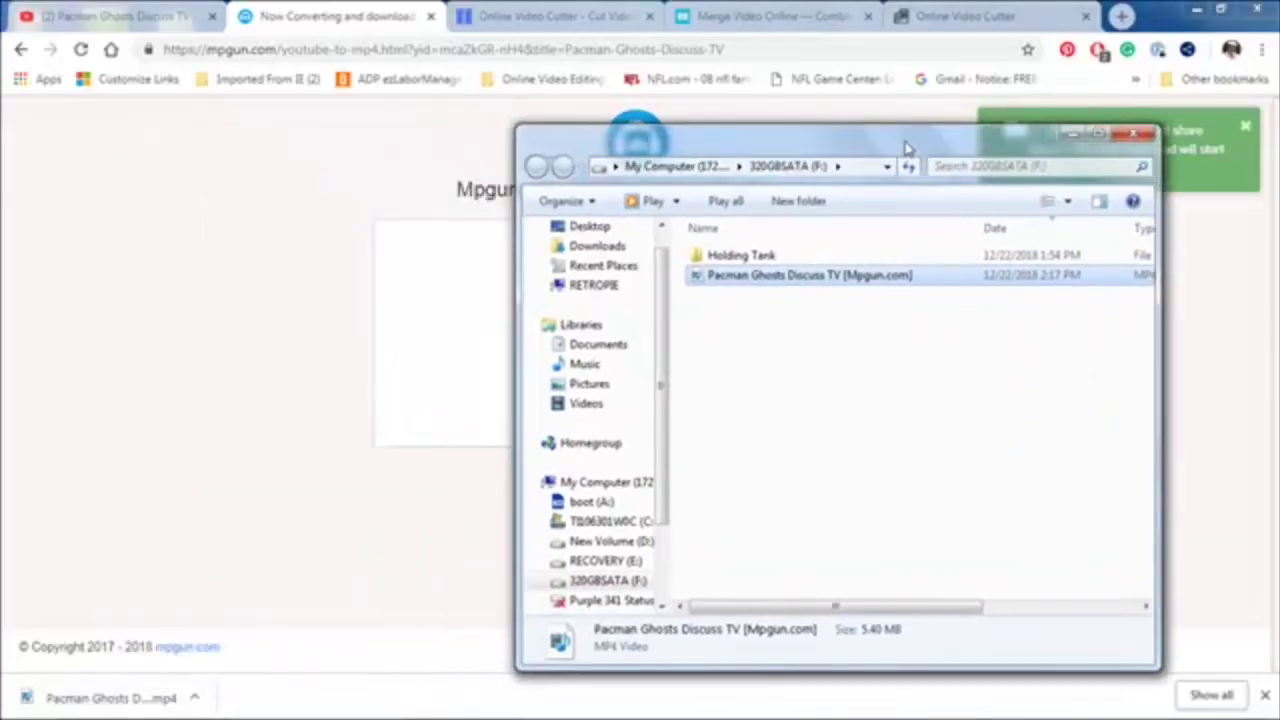
- Try playing the Pacman MP4 twice, dismissing each Windows Media Player error
double_click(814, 276)
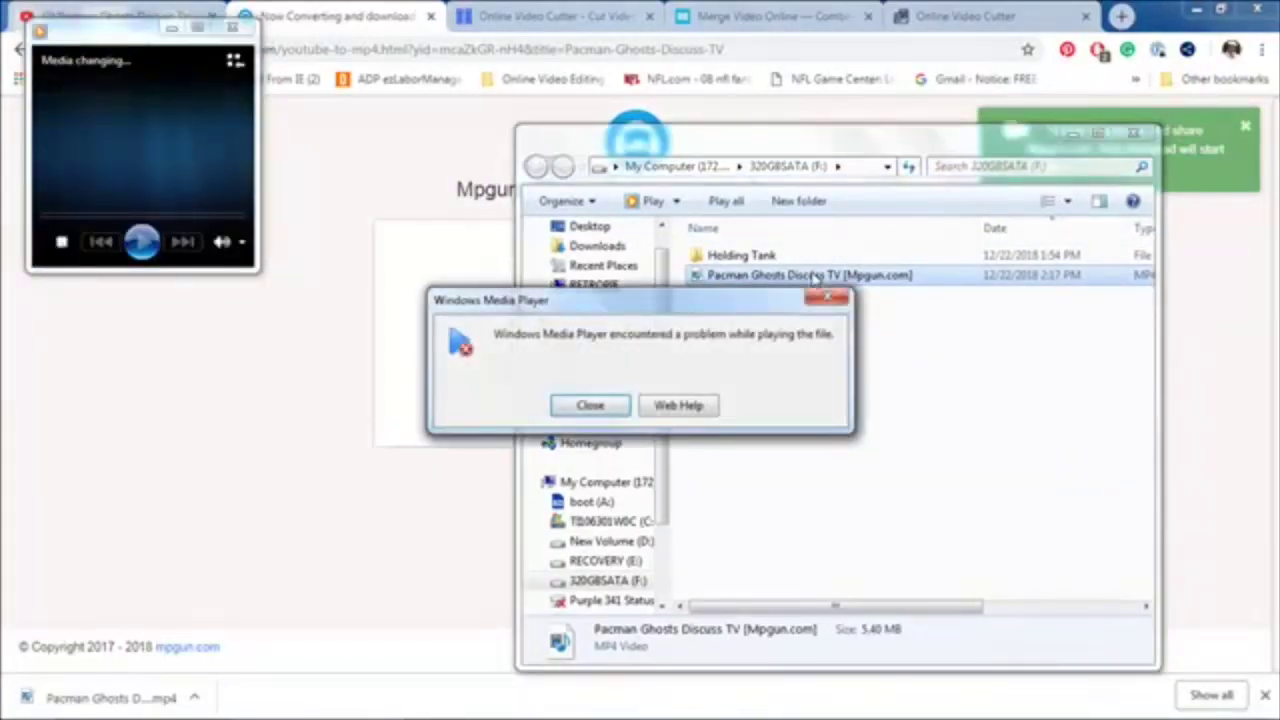
left_click(591, 406)
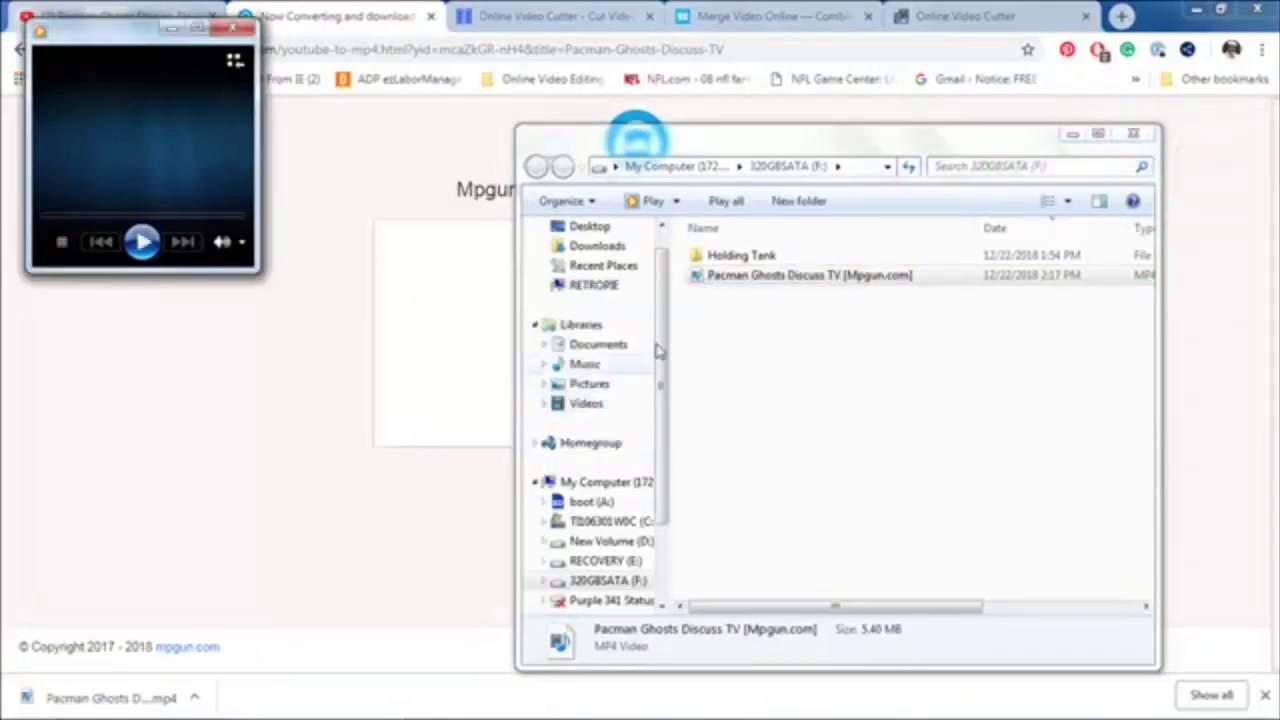
double_click(778, 283)
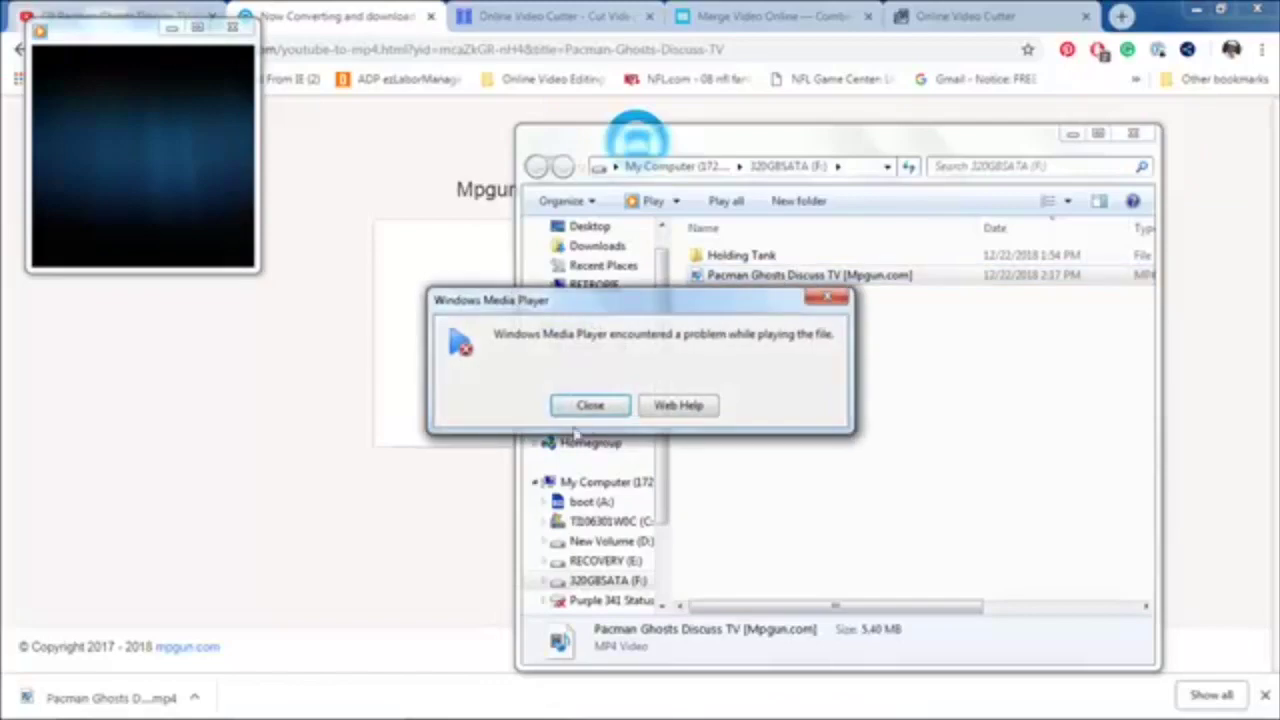
left_click(590, 407)
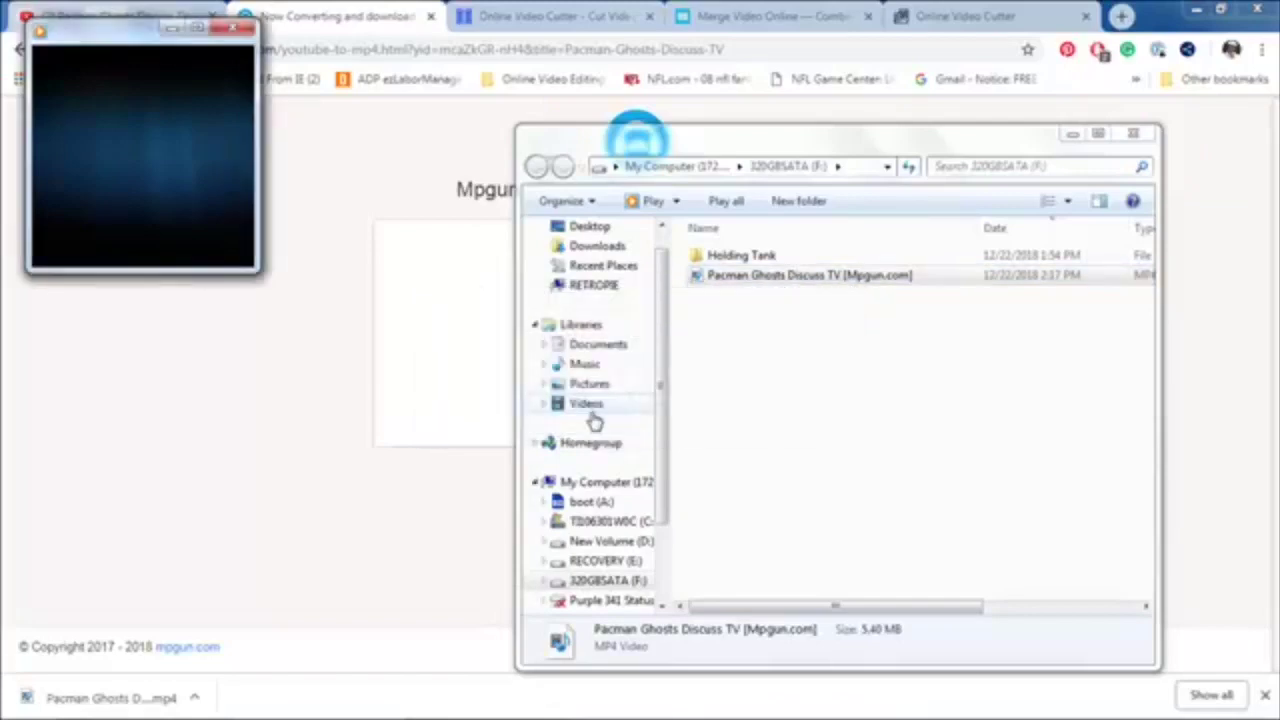
- Re-download the Pacman MP4 from mpgun after an error page, producing a (1) copy on drive F:
left_click(248, 34)
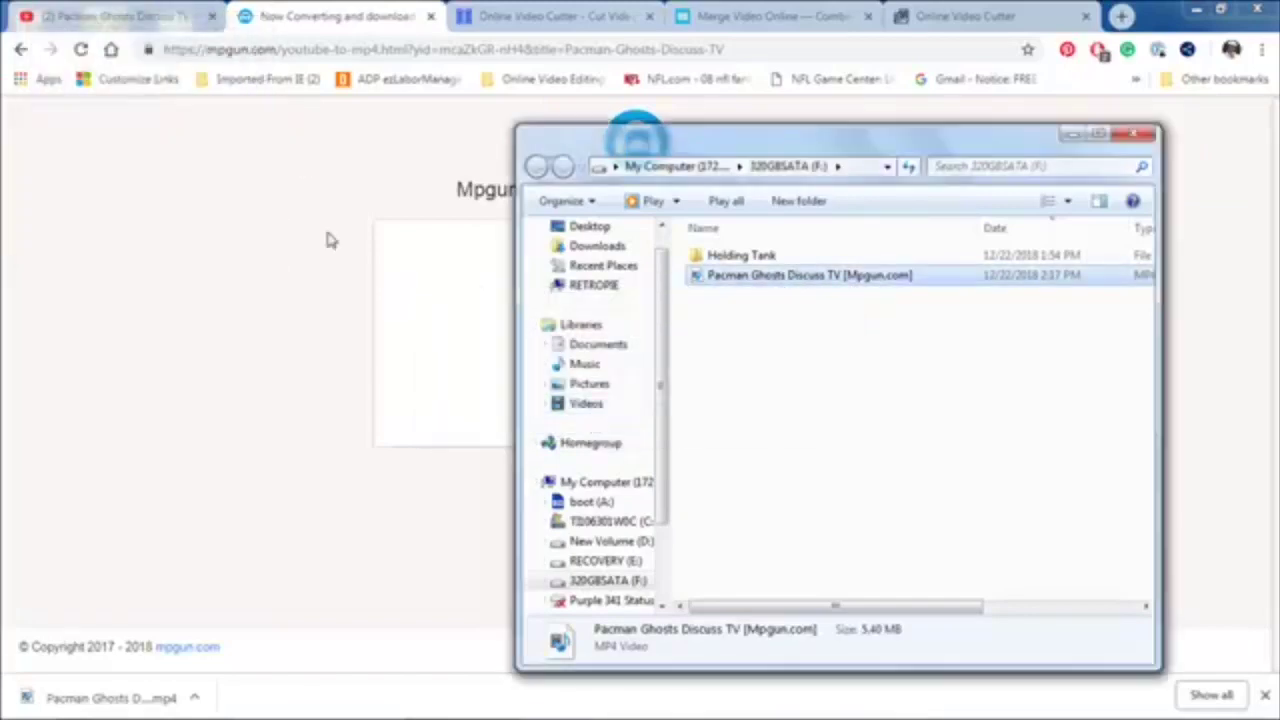
left_click(378, 290)
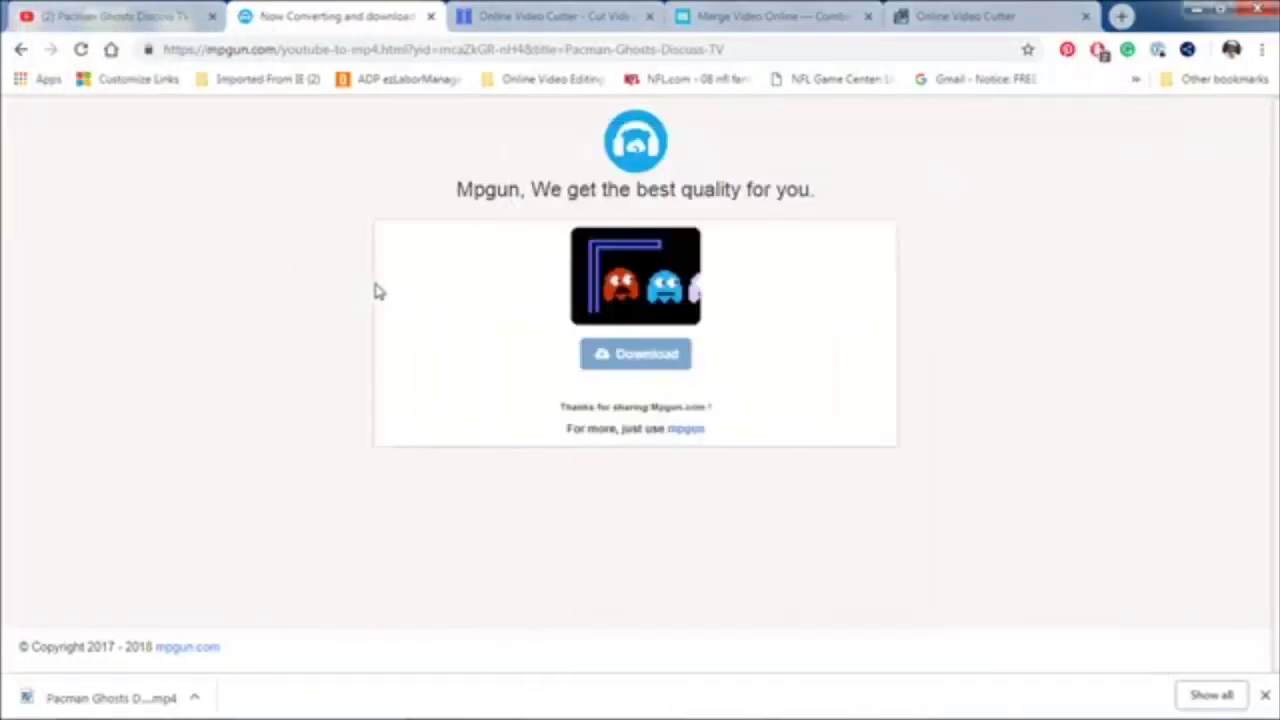
left_click(610, 354)
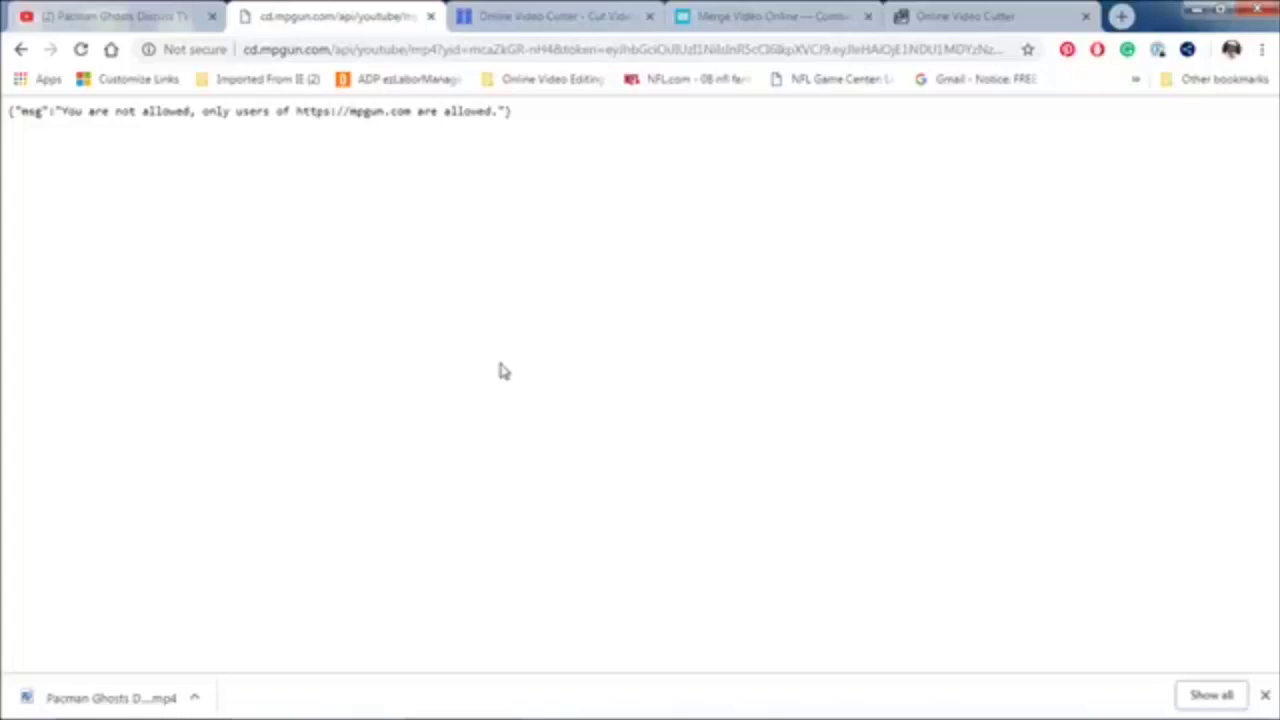
left_click(22, 50)
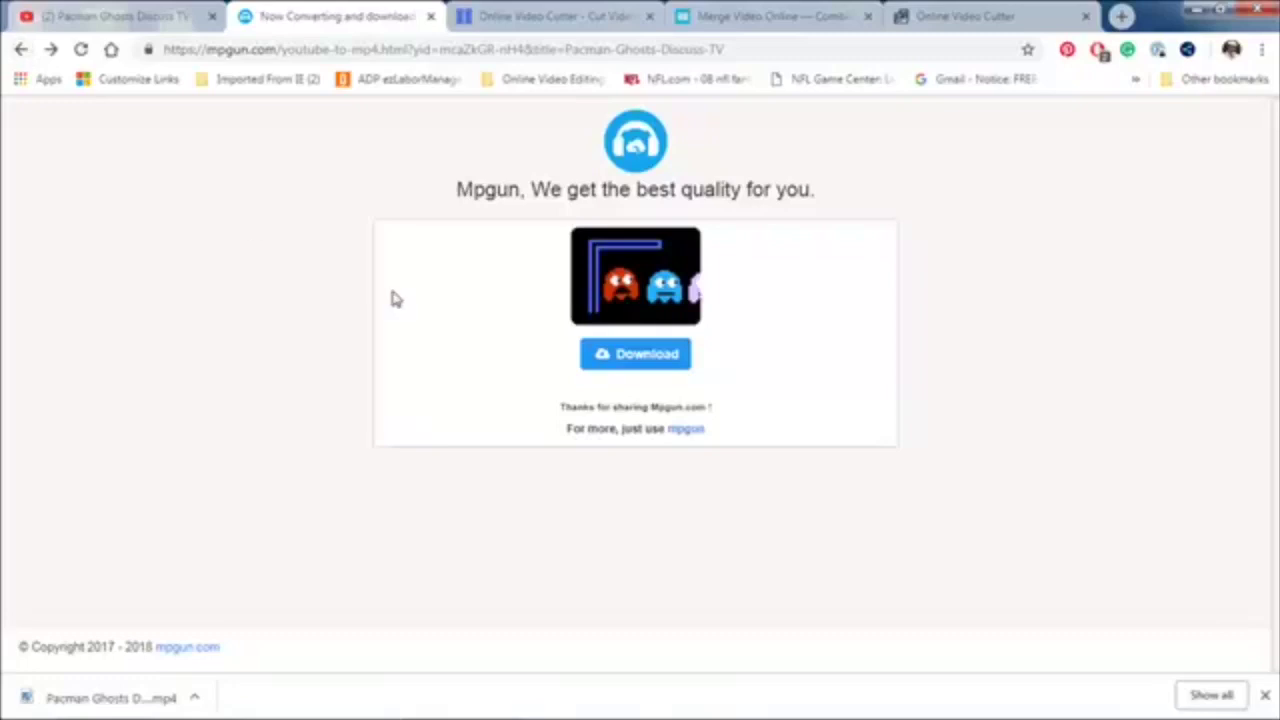
left_click(617, 362)
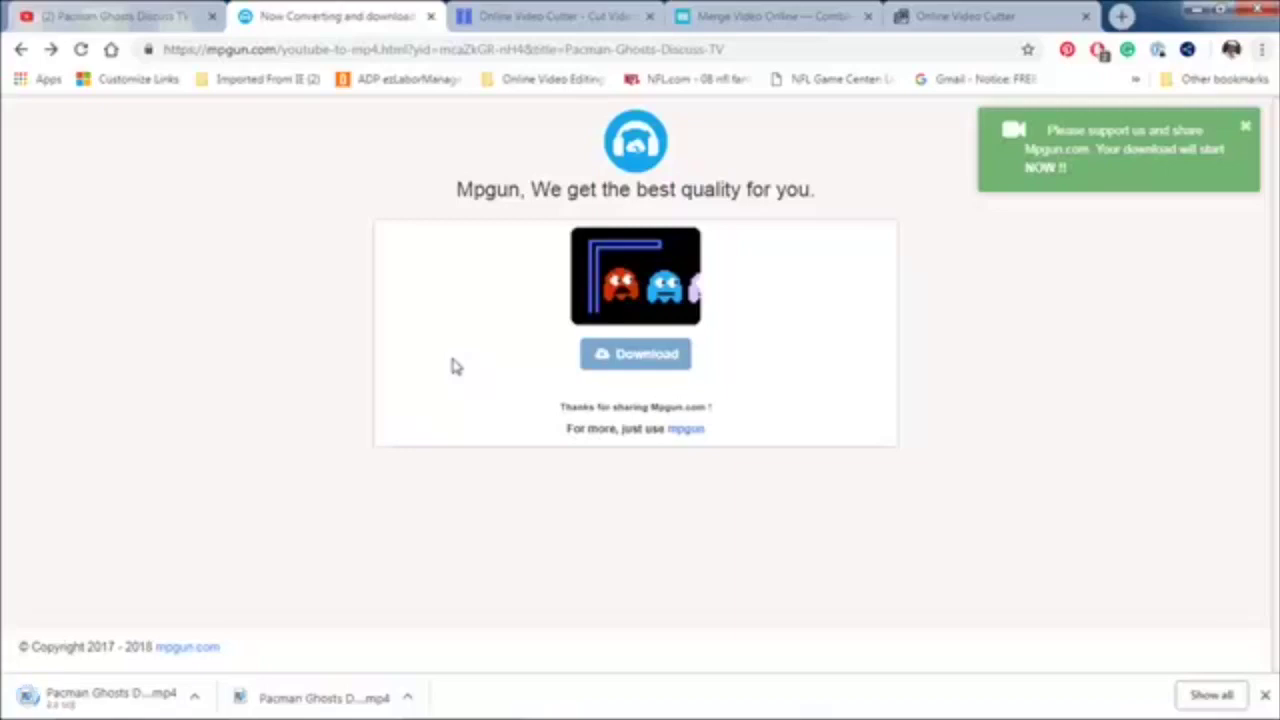
key("alt+Tab")
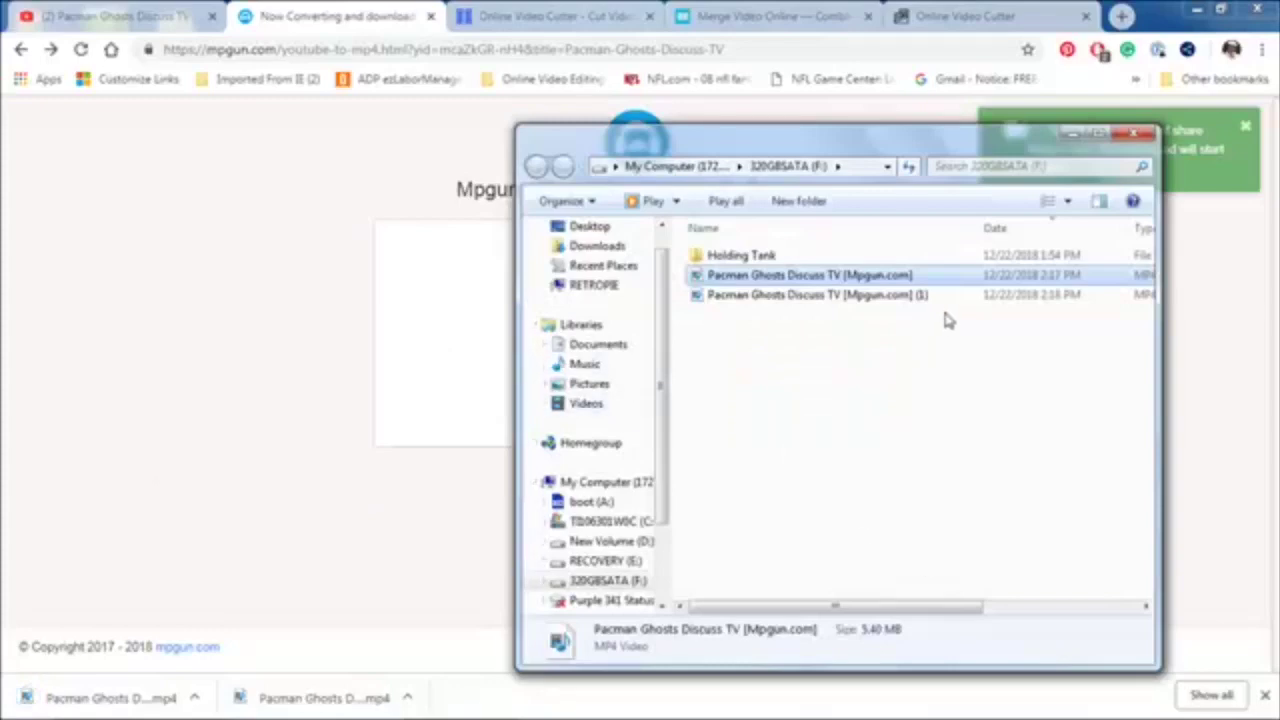
left_click_drag(923, 607, 877, 606)
- Try playing the (1) Pacman copy, cancel choosing another program for it, and go back in the browser
left_click(866, 414)
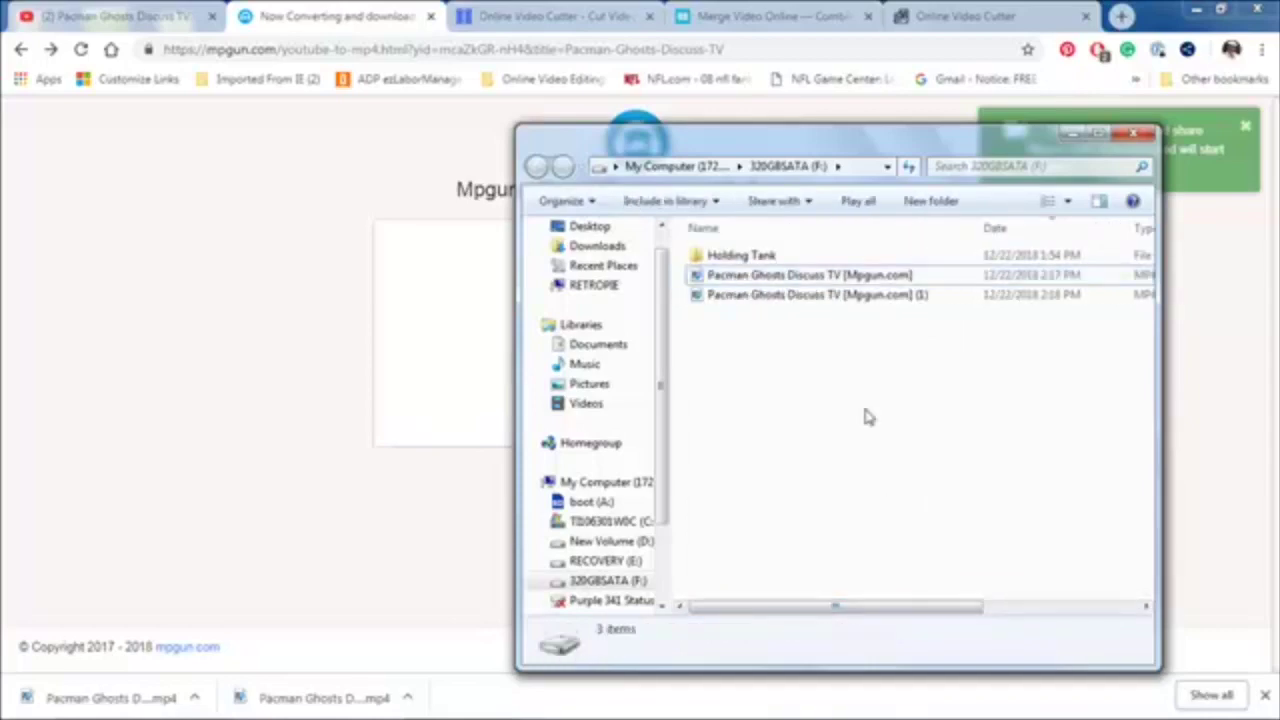
double_click(838, 296)
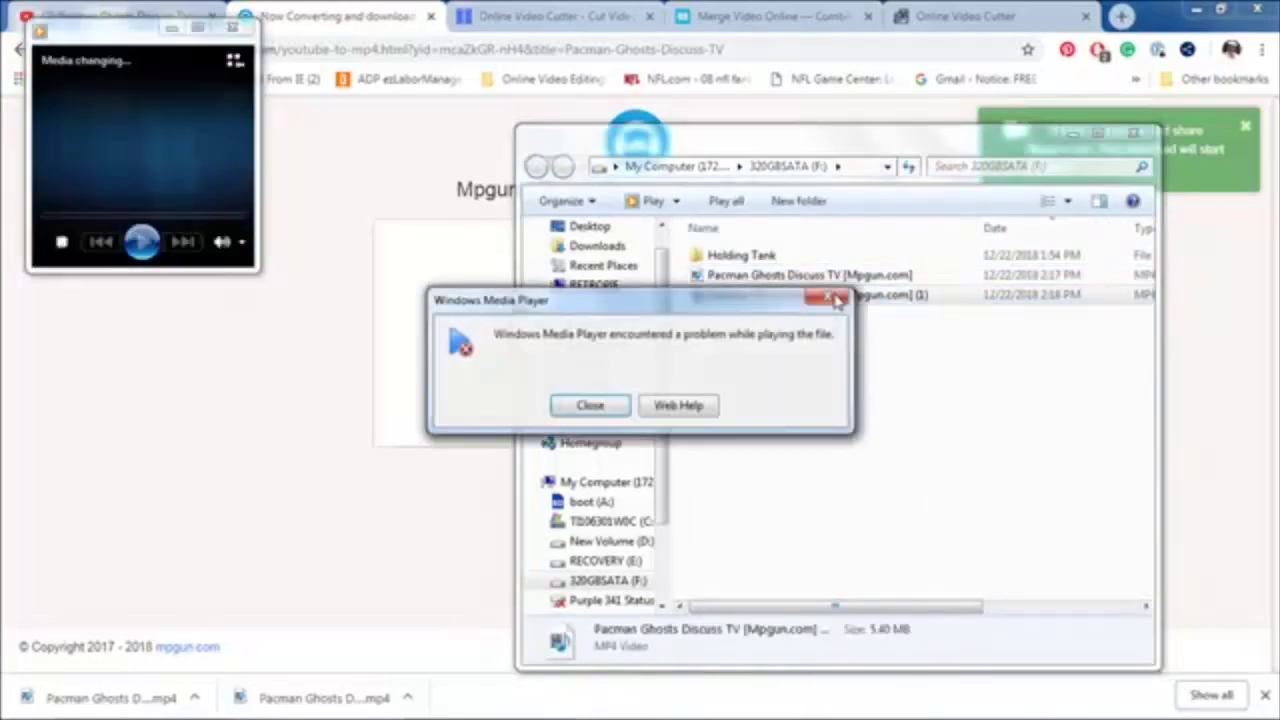
left_click(611, 410)
left_click(810, 303)
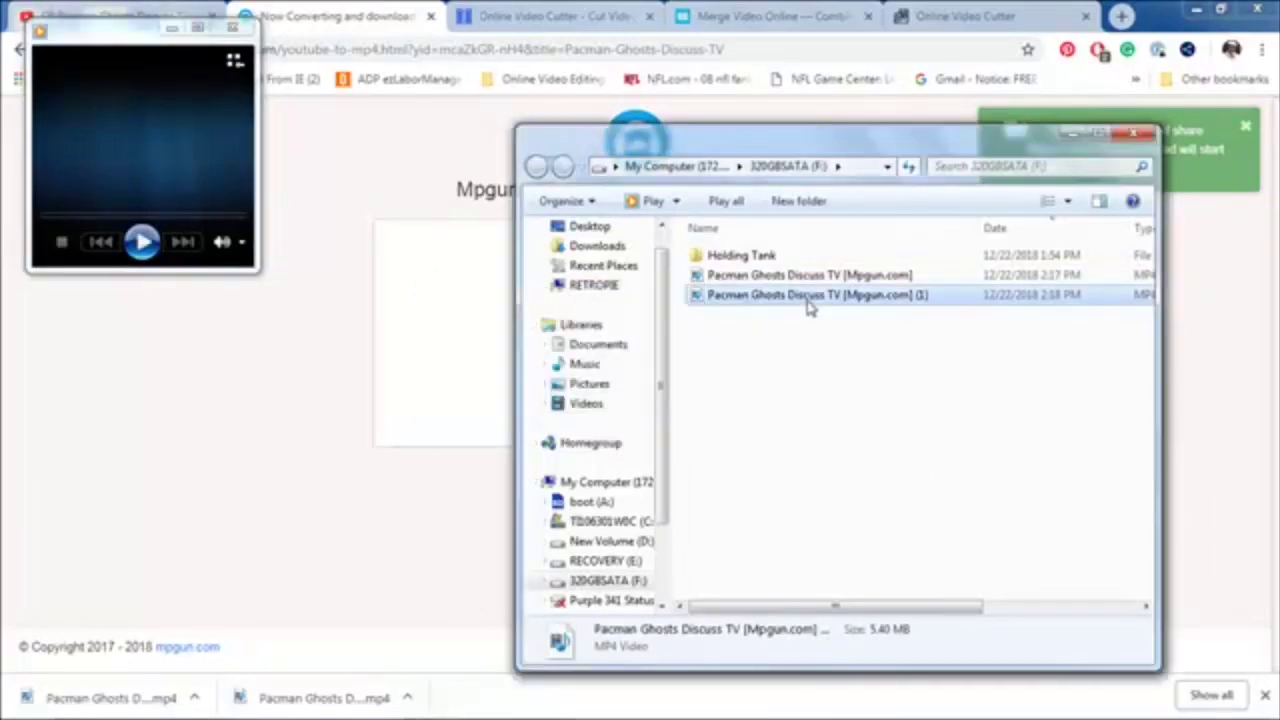
right_click(808, 305)
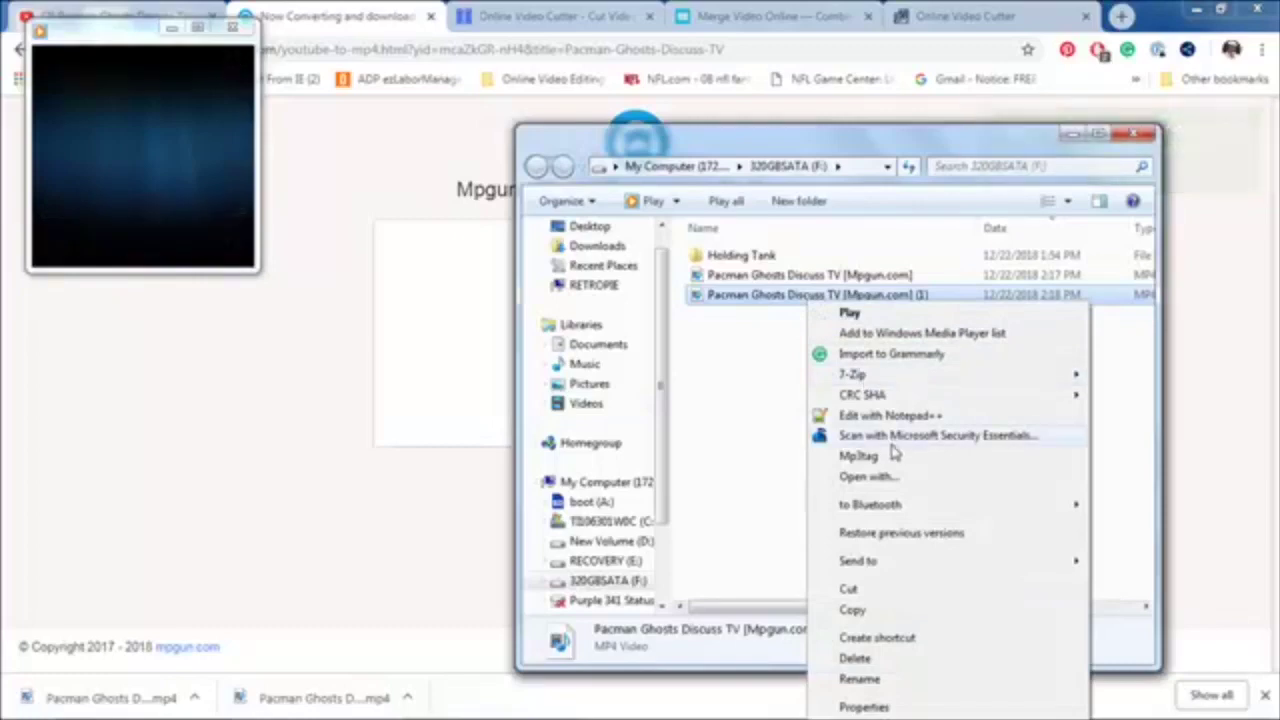
left_click(897, 479)
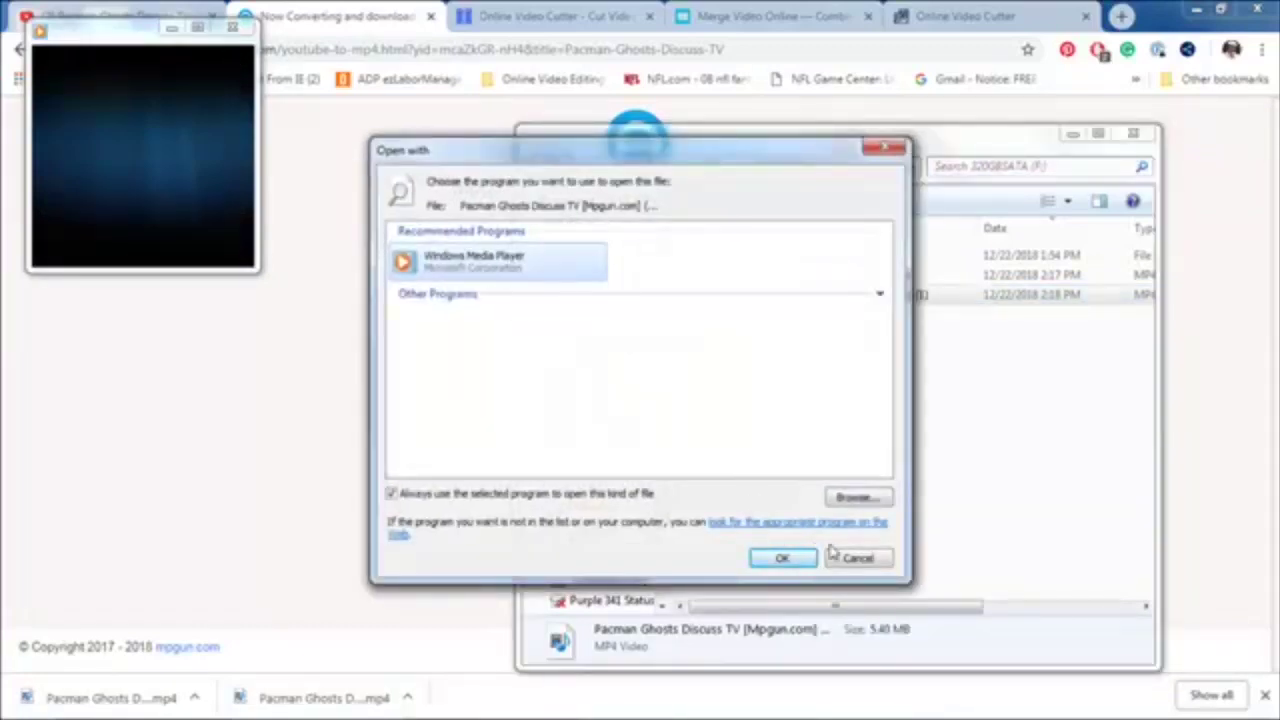
left_click(857, 560)
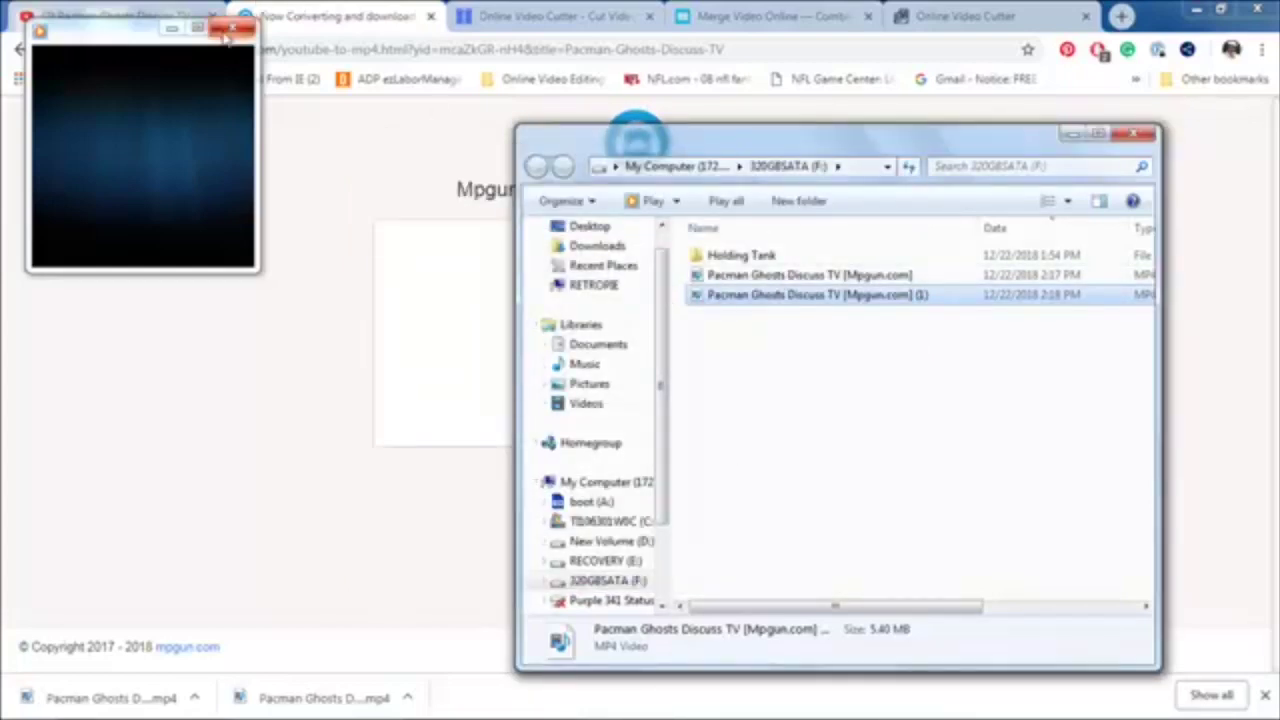
left_click(21, 49)
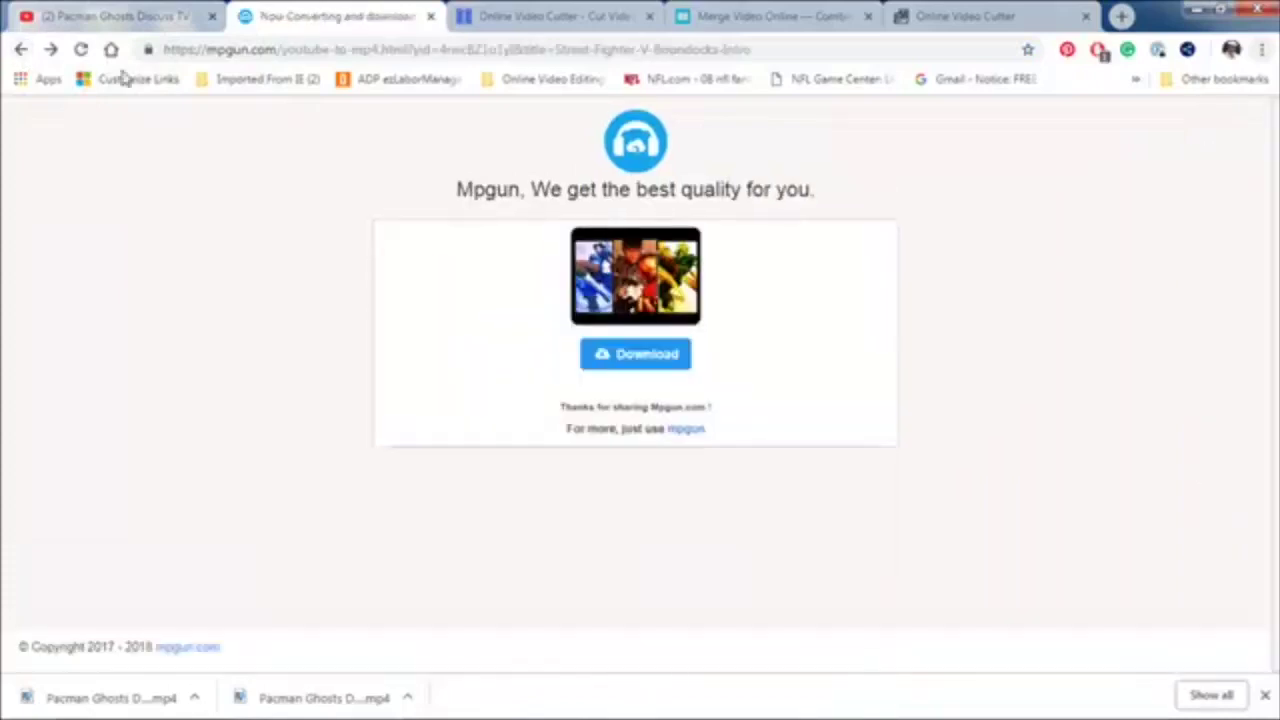
- Paste the Pacman YouTube link into mpgun again and convert it to MP4
left_click(53, 50)
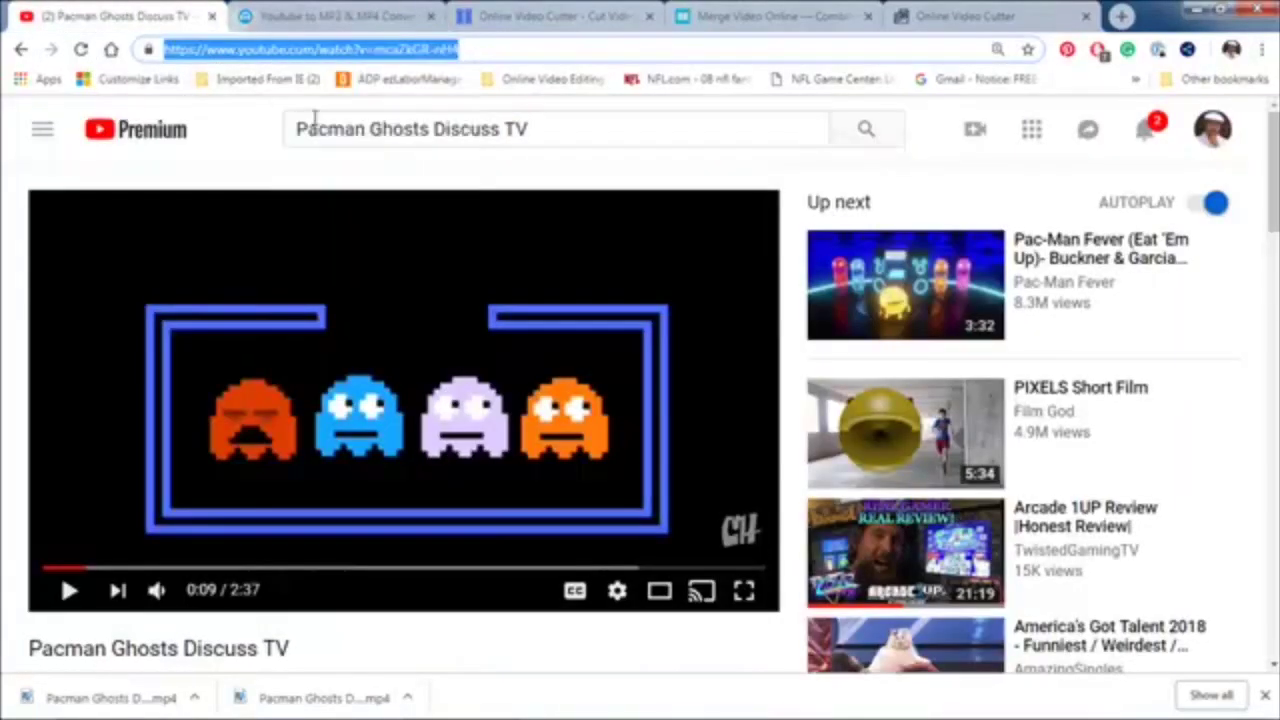
key("alt+Tab")
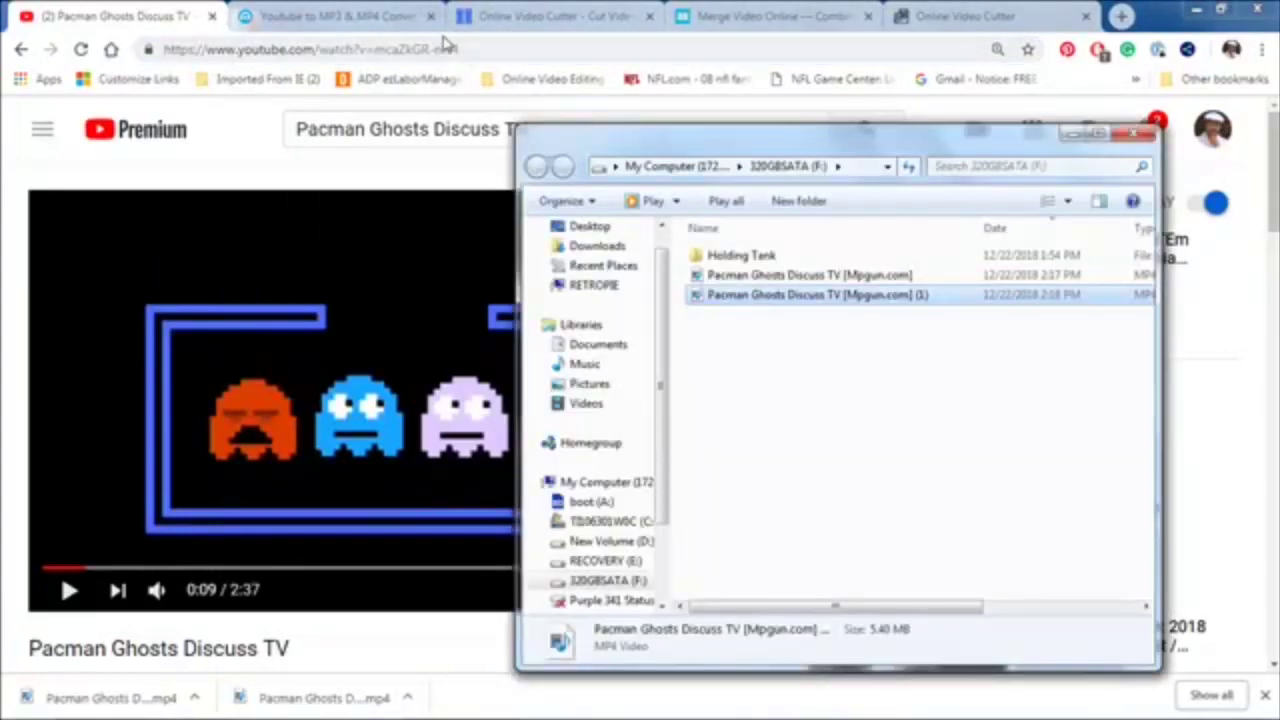
left_click(340, 16)
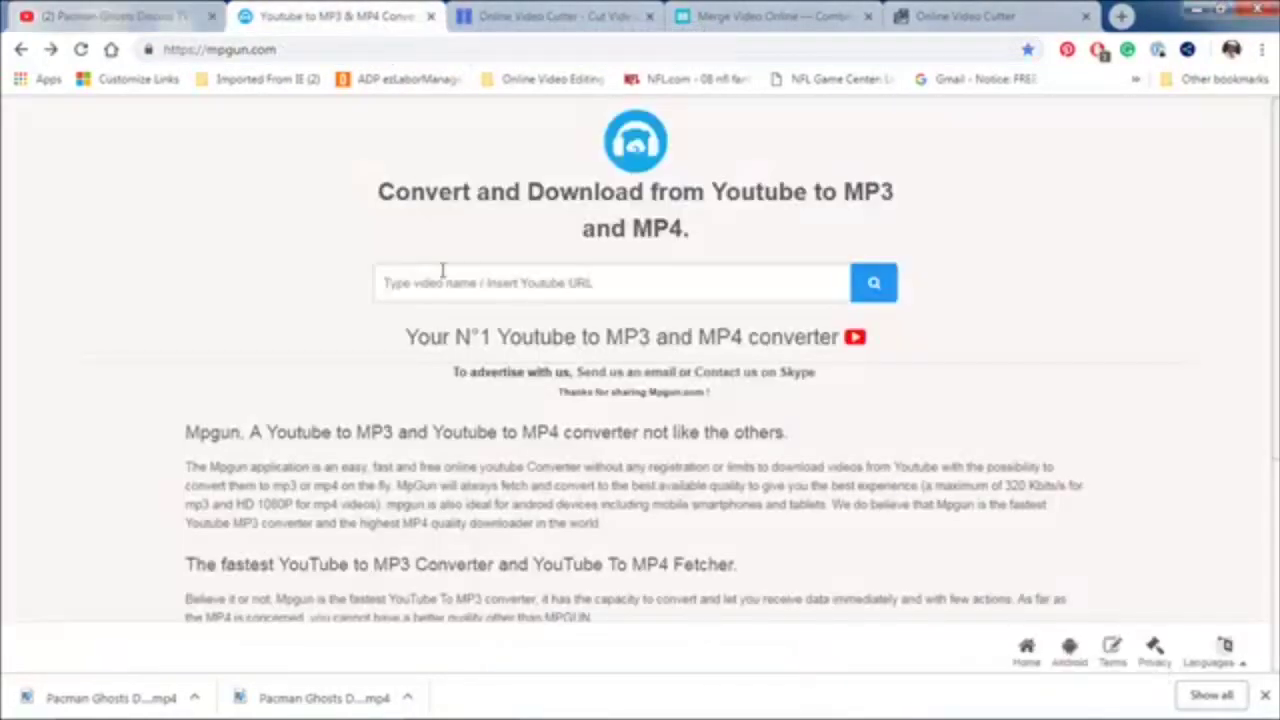
scroll(442, 272, "down", 1)
right_click(445, 278)
left_click(437, 203)
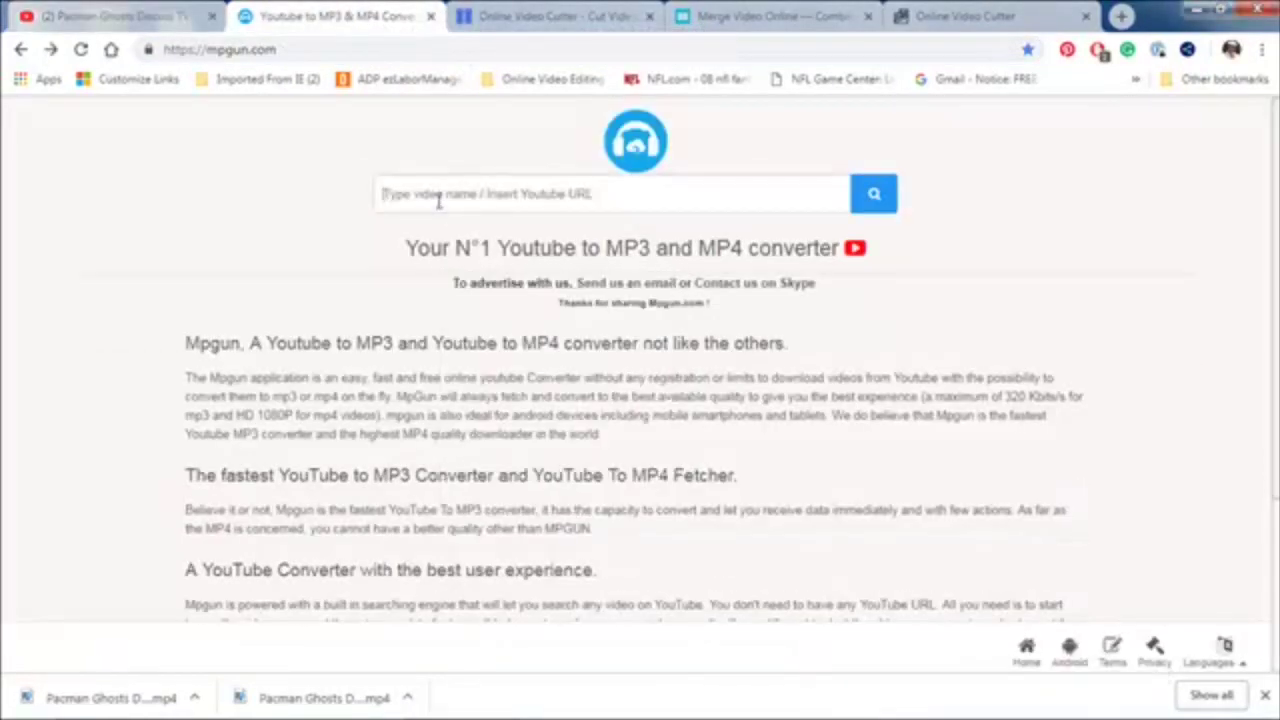
right_click(439, 204)
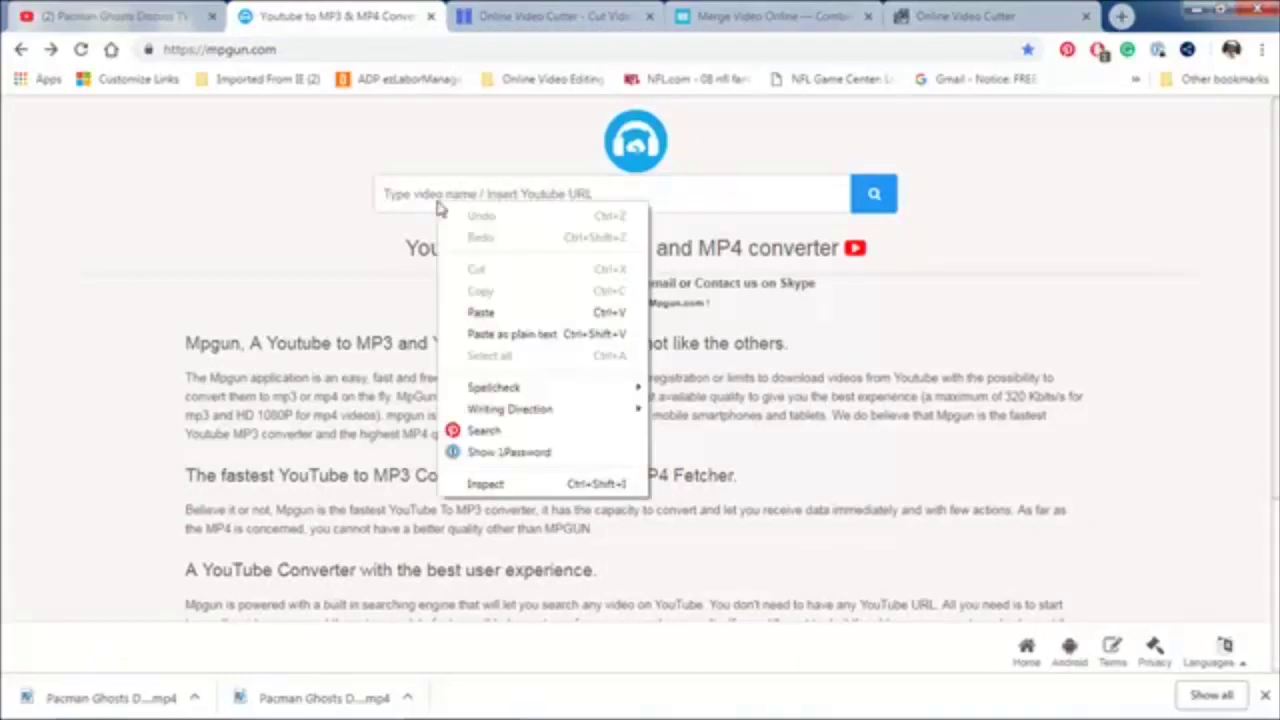
left_click(510, 334)
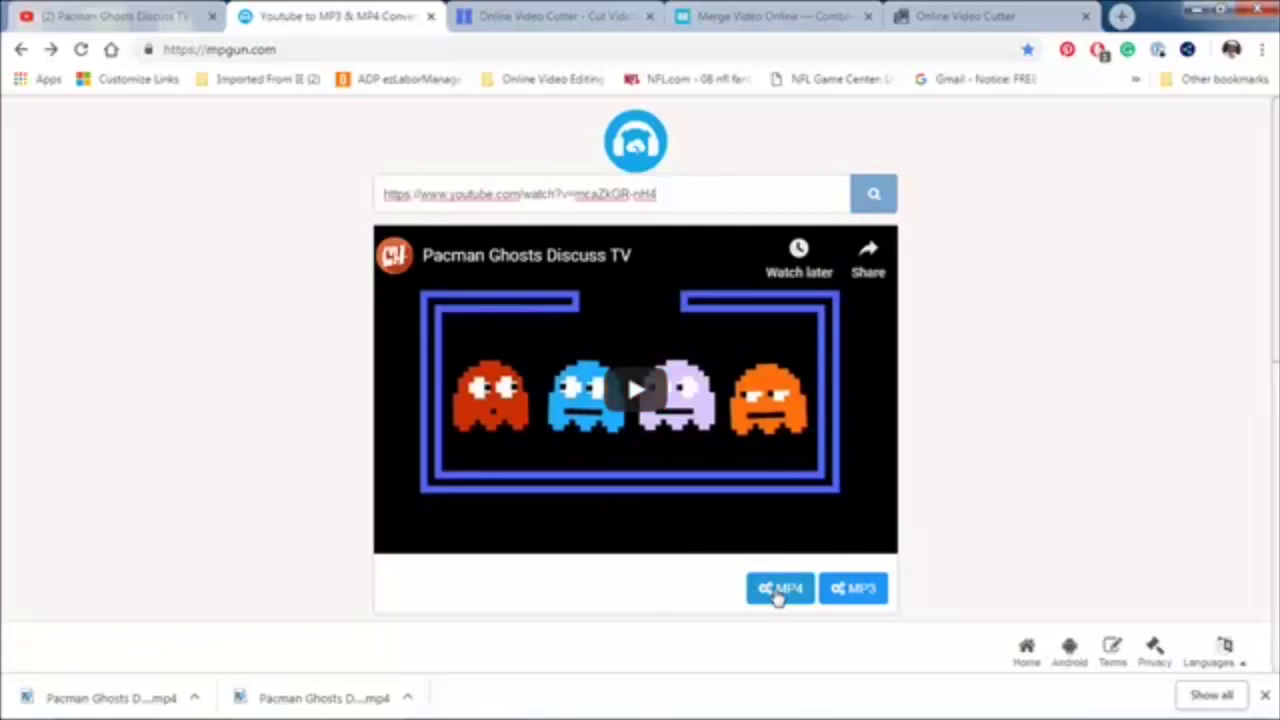
left_click(777, 592)
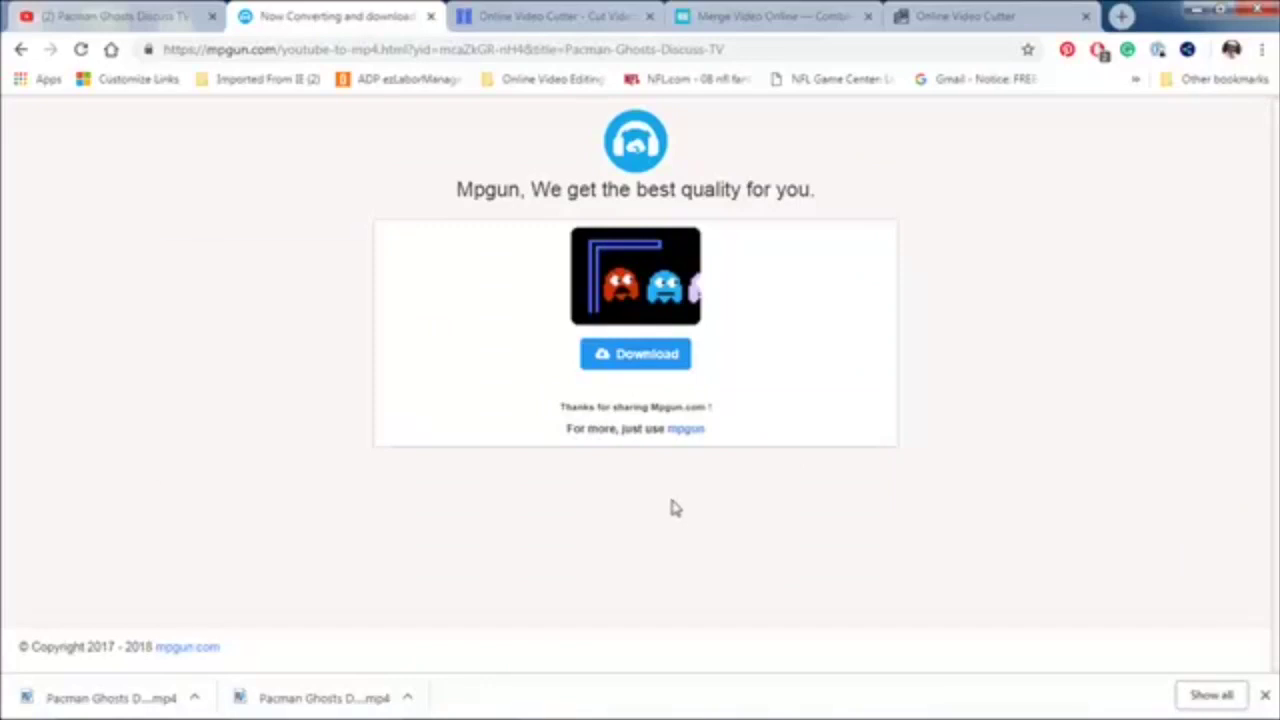
key("alt+Tab")
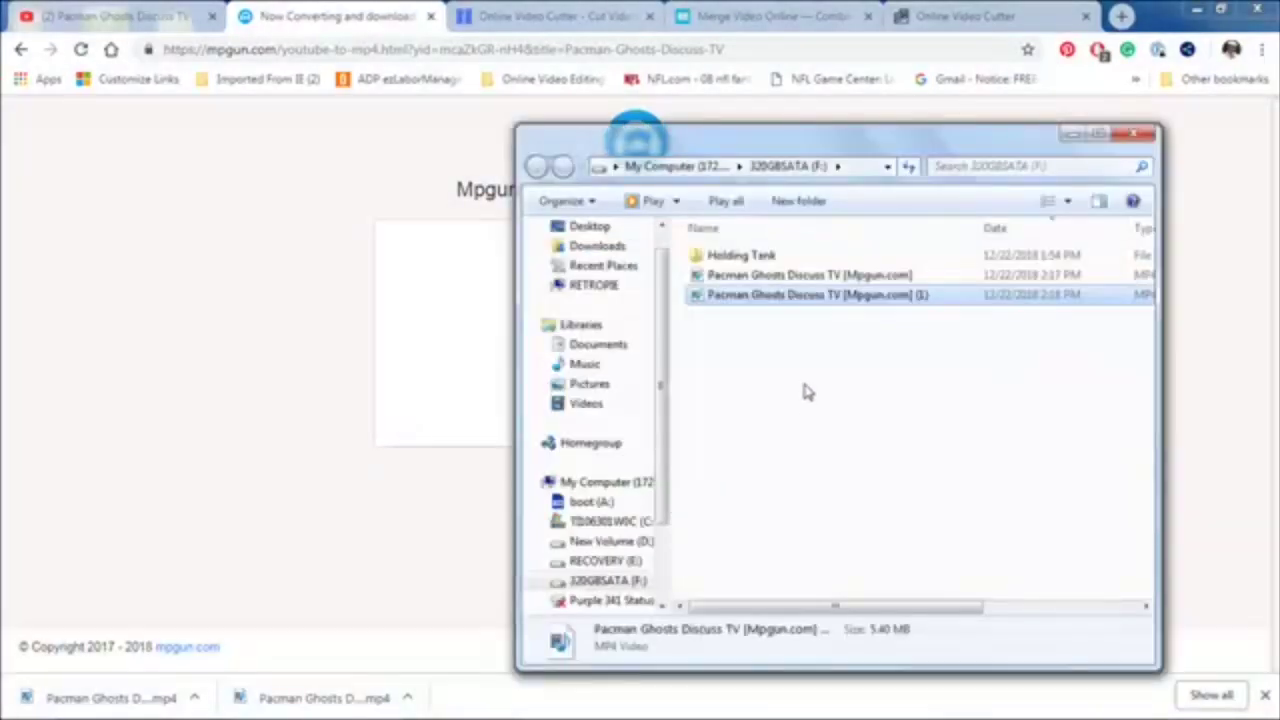
- Delete both downloaded Pacman MP4 files from drive F: to the Recycle Bin
left_click(806, 395)
left_click_drag(817, 360, 776, 284)
key("Delete")
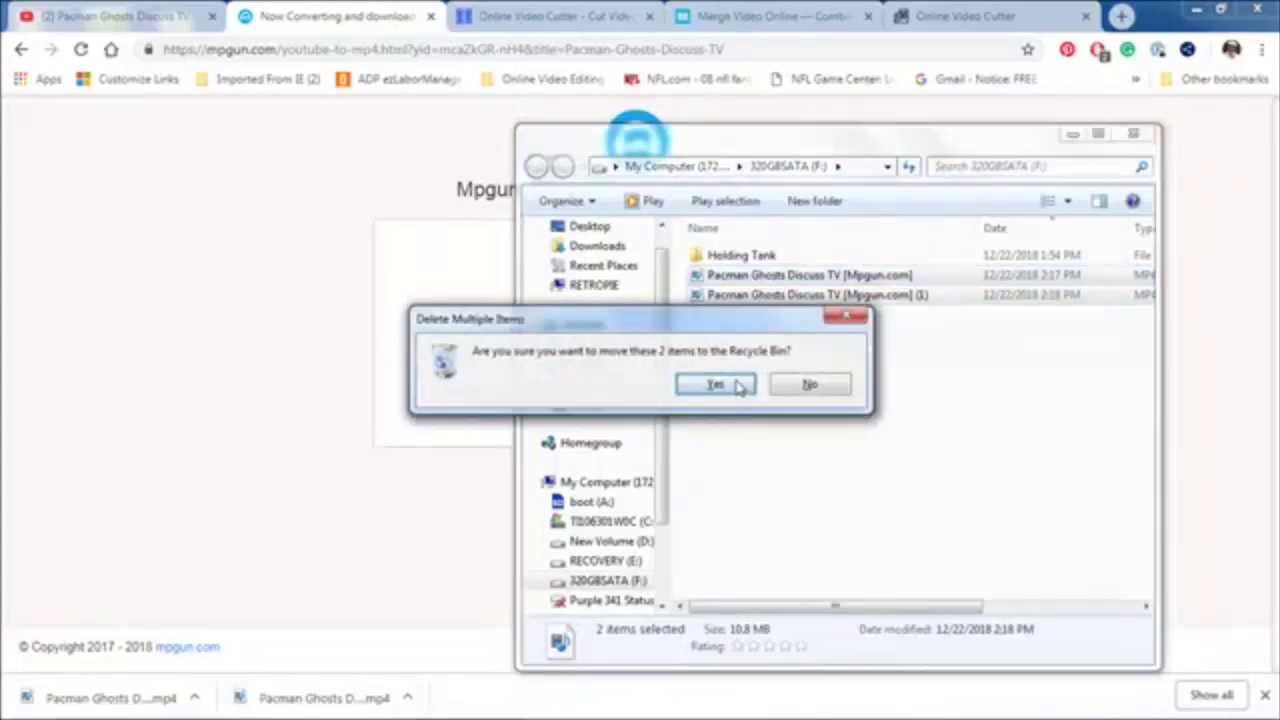
left_click(737, 385)
- Download the Pacman MP4 once more from mpgun and test-play it, closing the error
left_click(382, 434)
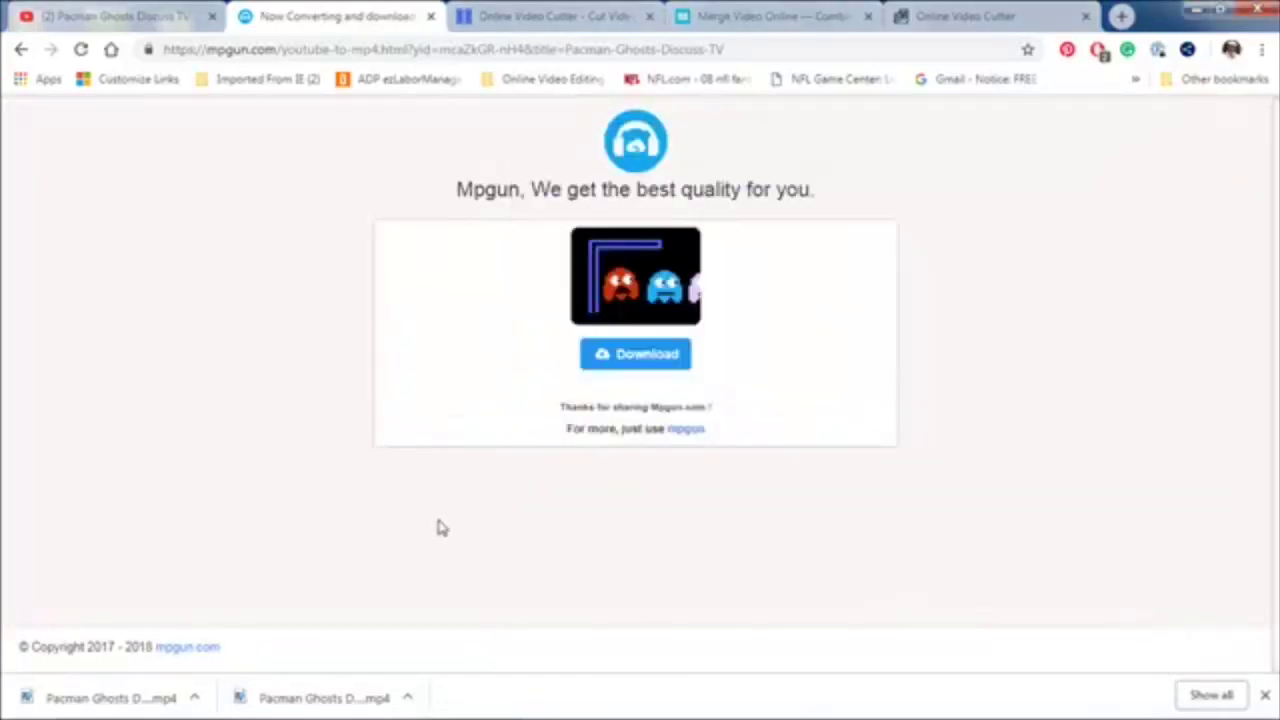
left_click(650, 360)
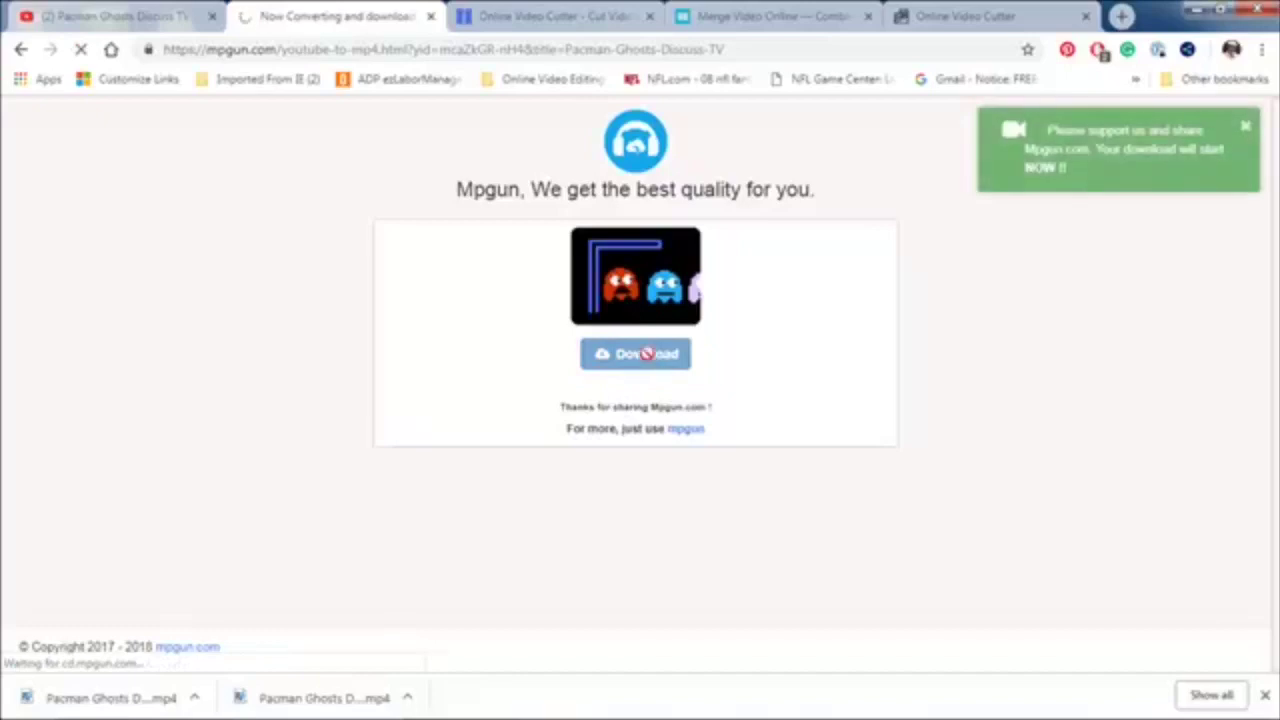
key("alt+Tab")
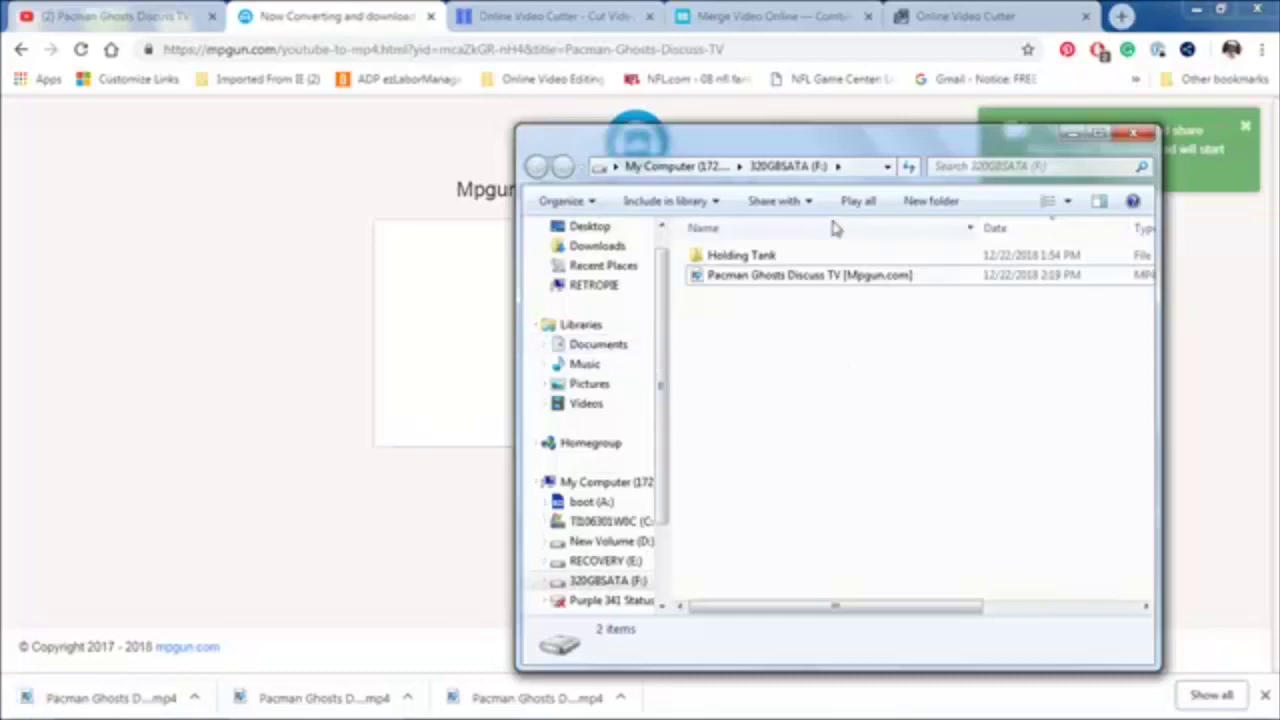
left_click(826, 281)
double_click(826, 281)
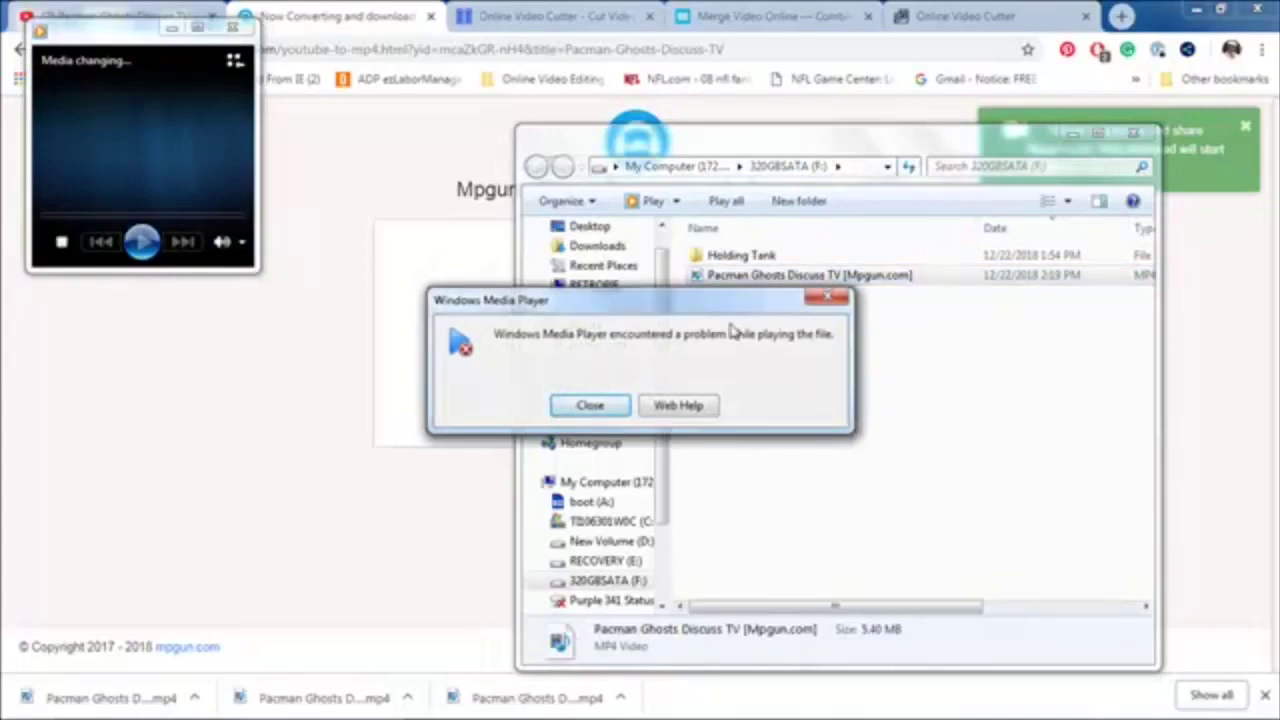
left_click(590, 406)
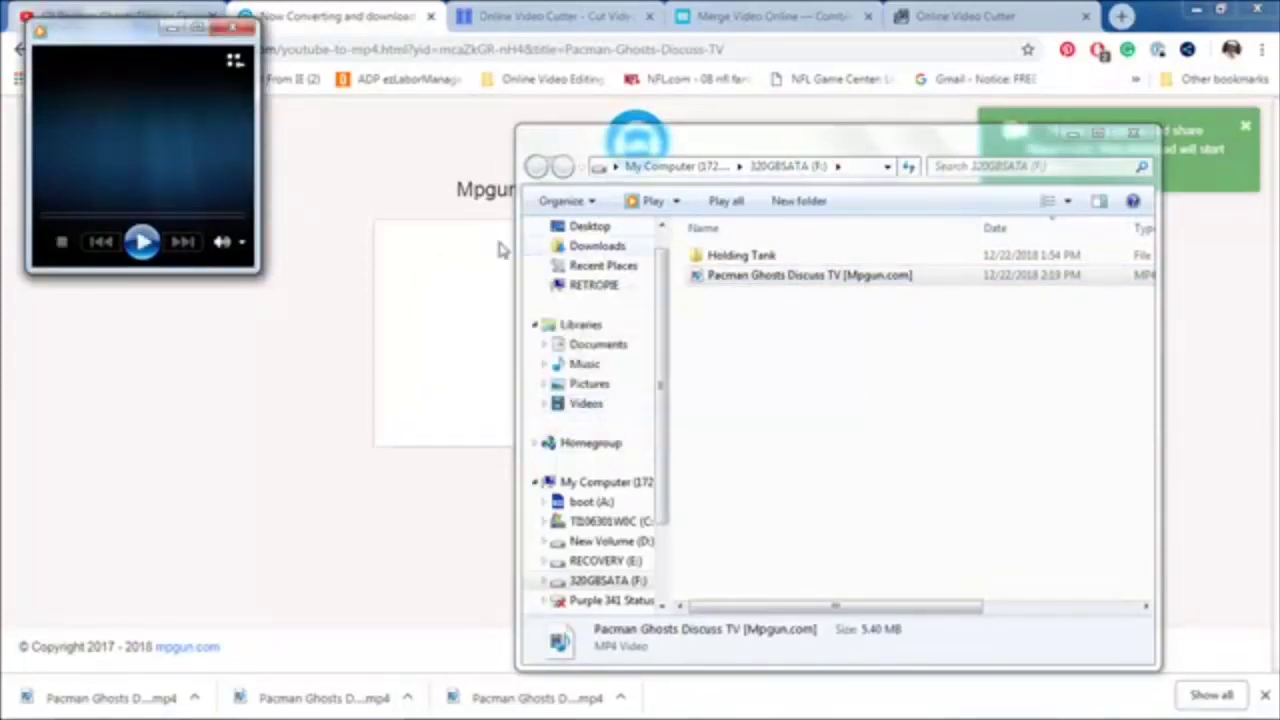
left_click(233, 32)
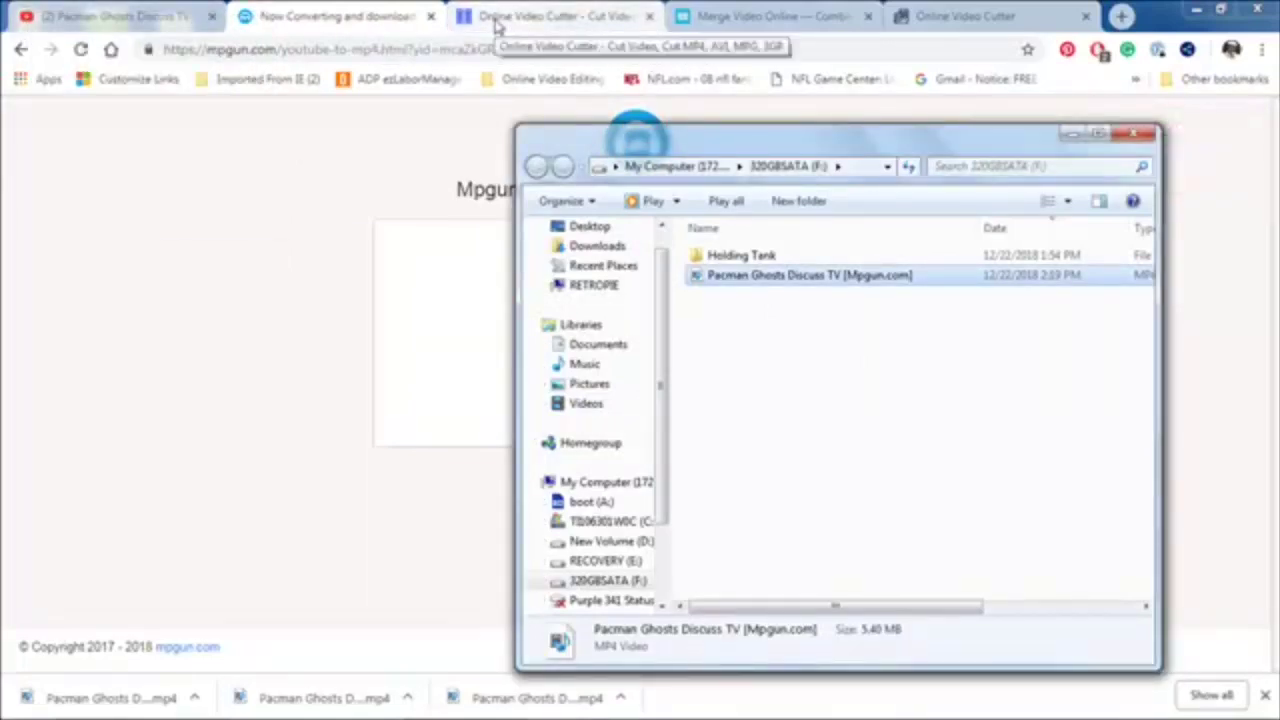
- Open the Pacman Ghosts Discuss TV MP4 from drive F: in Online Video Cutter
key("alt+Tab")
key("alt+Tab")
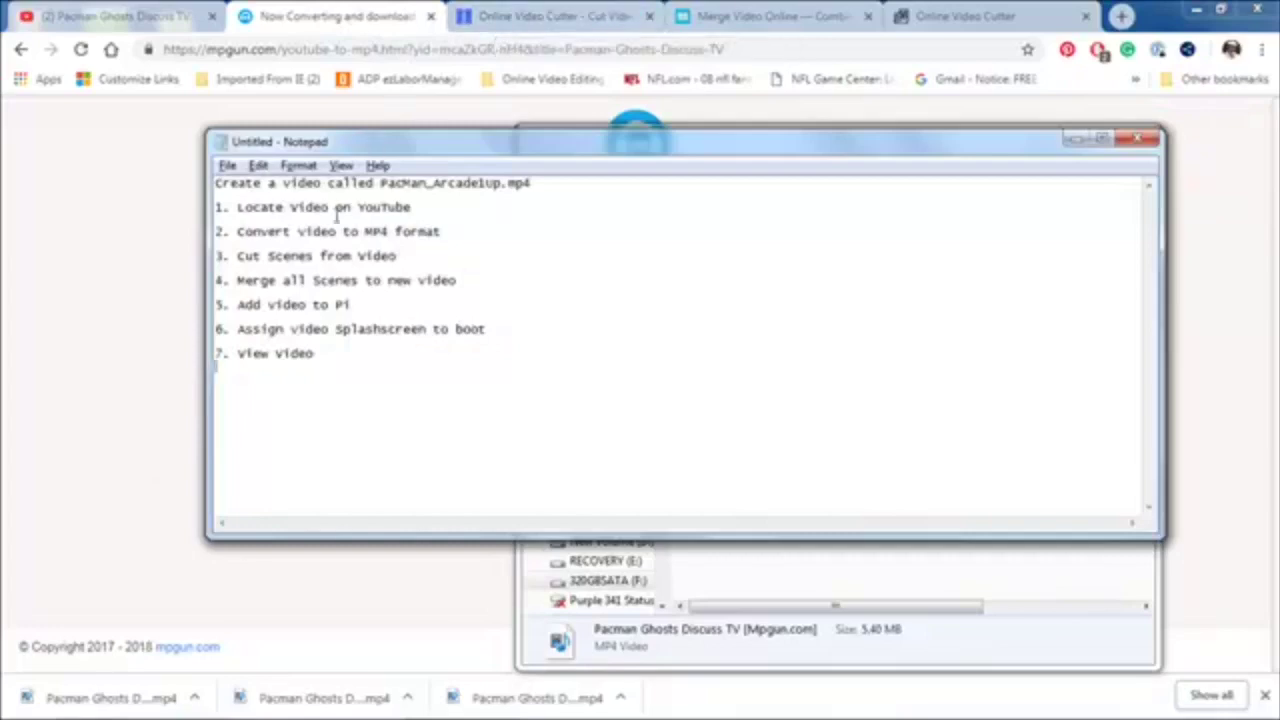
key("alt+Tab")
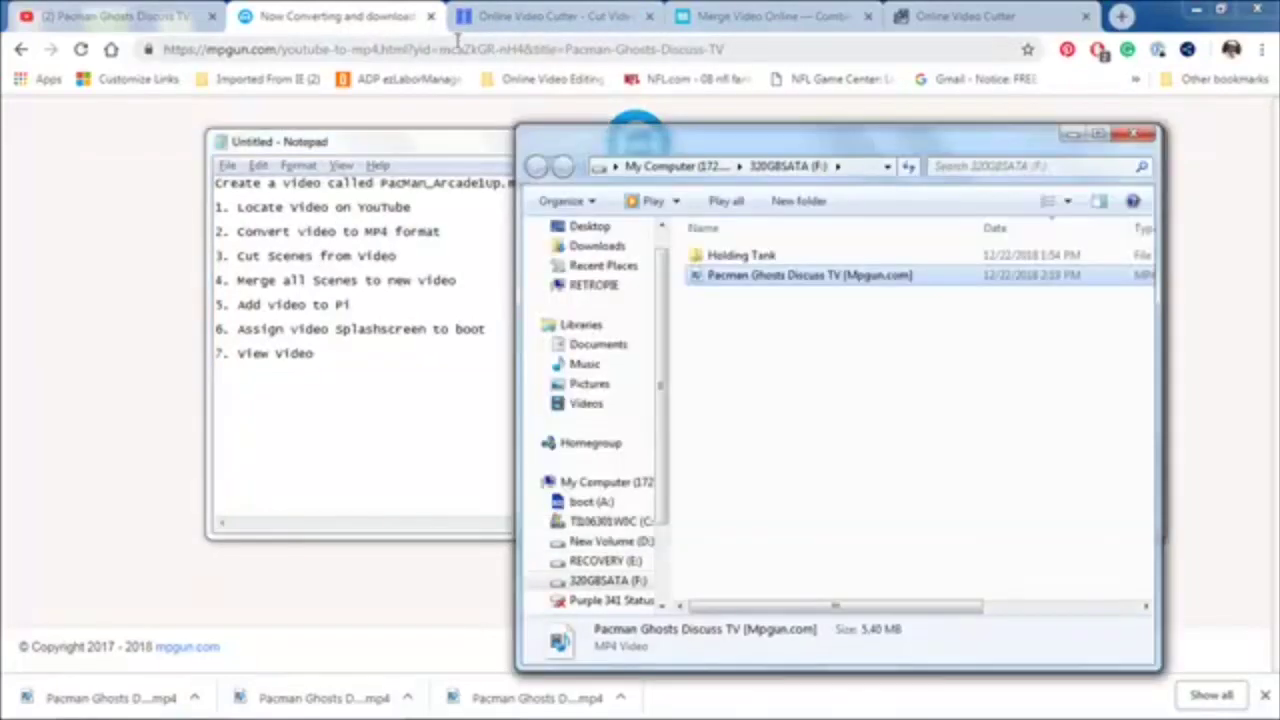
left_click(488, 28)
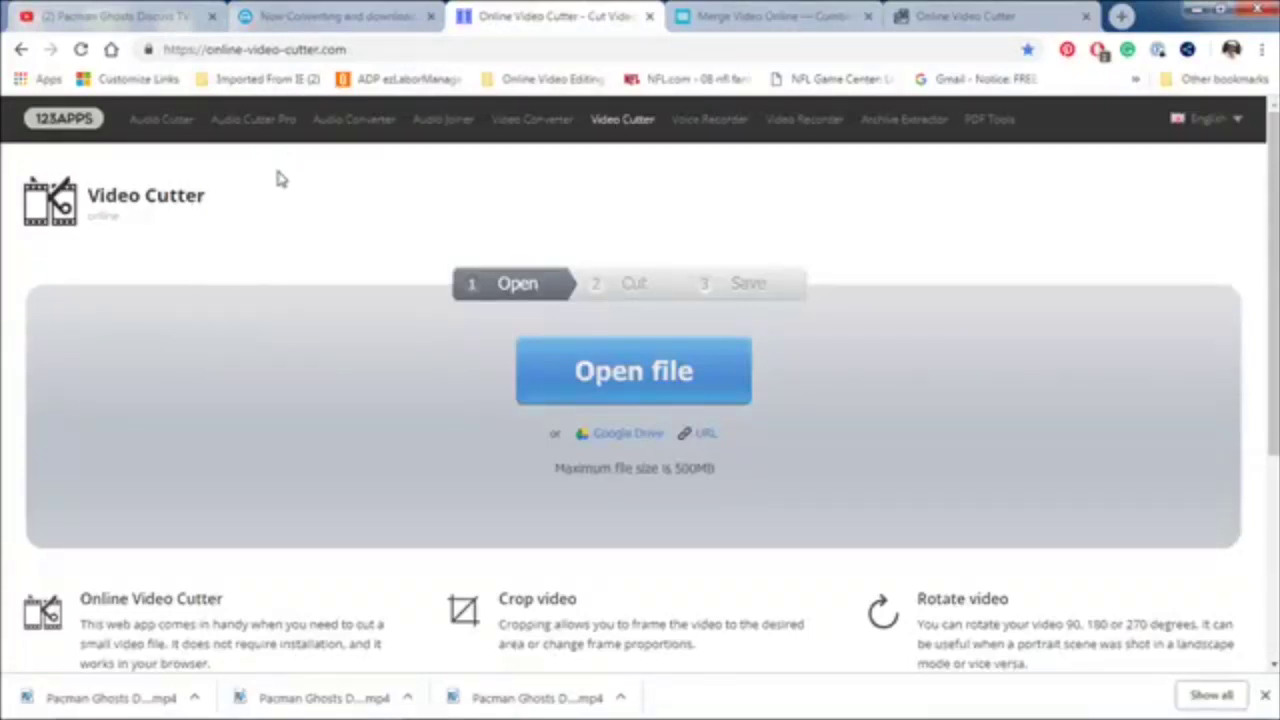
left_click(590, 370)
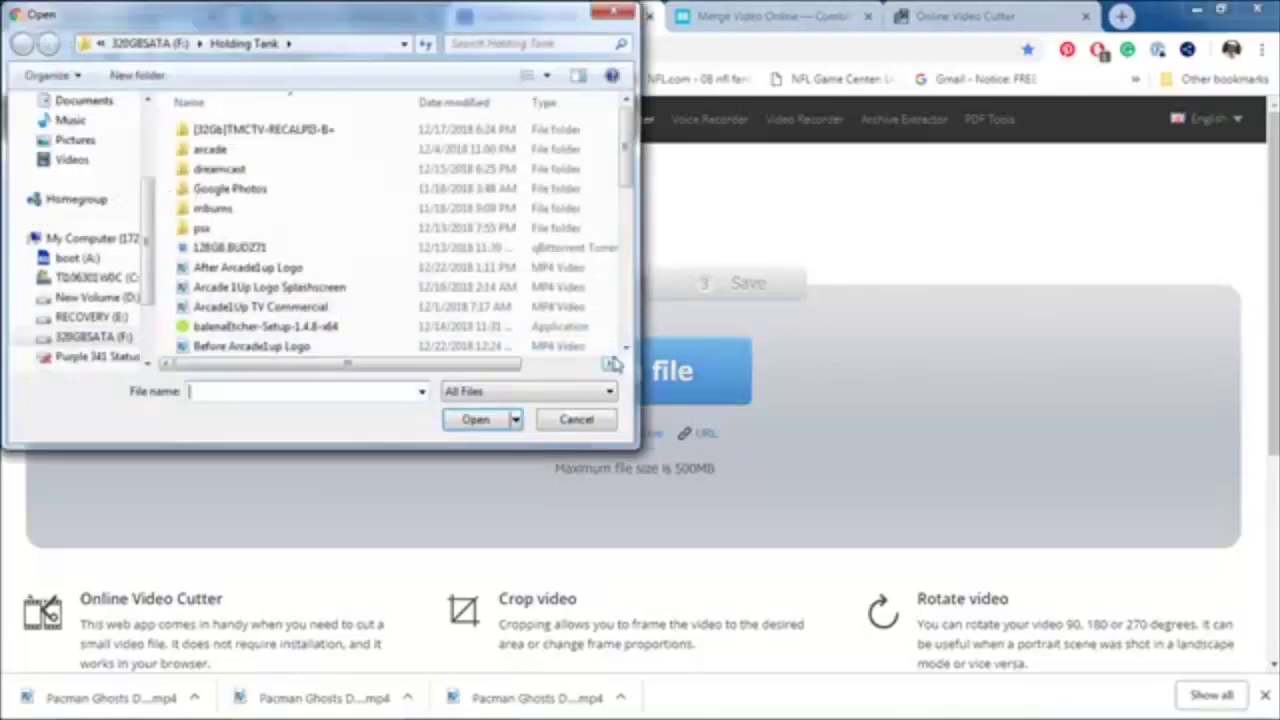
left_click(94, 338)
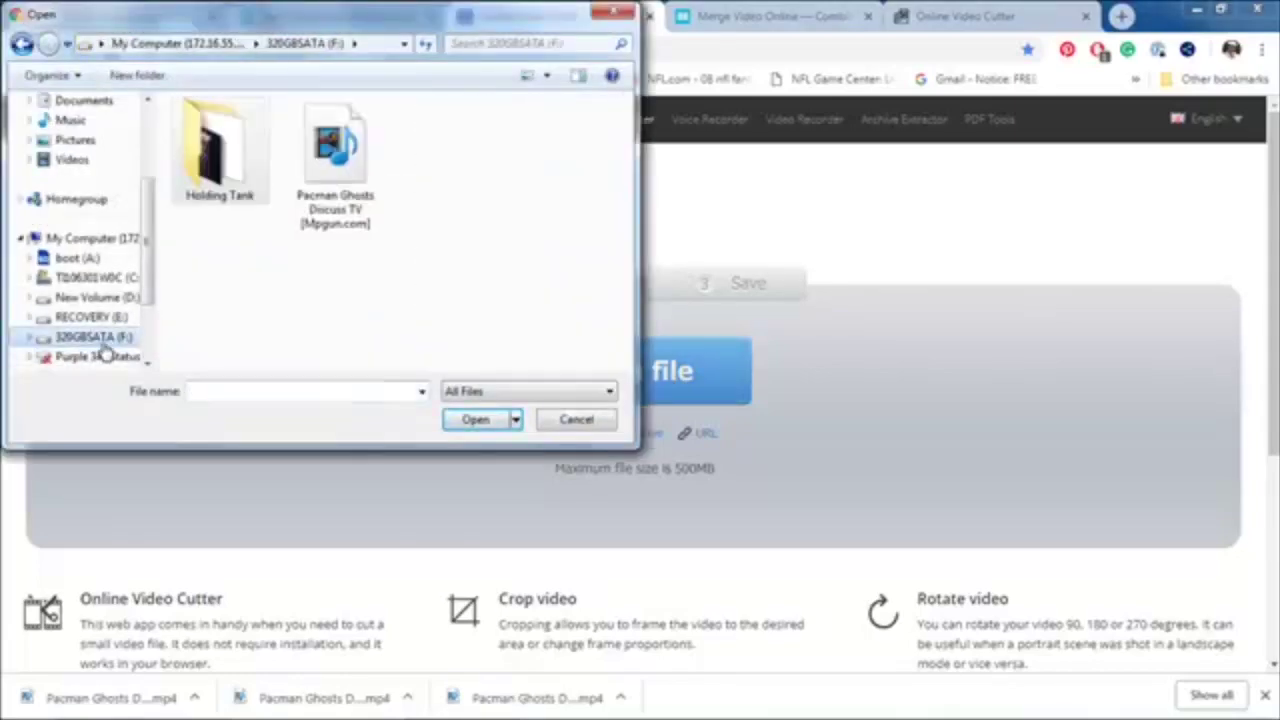
double_click(335, 160)
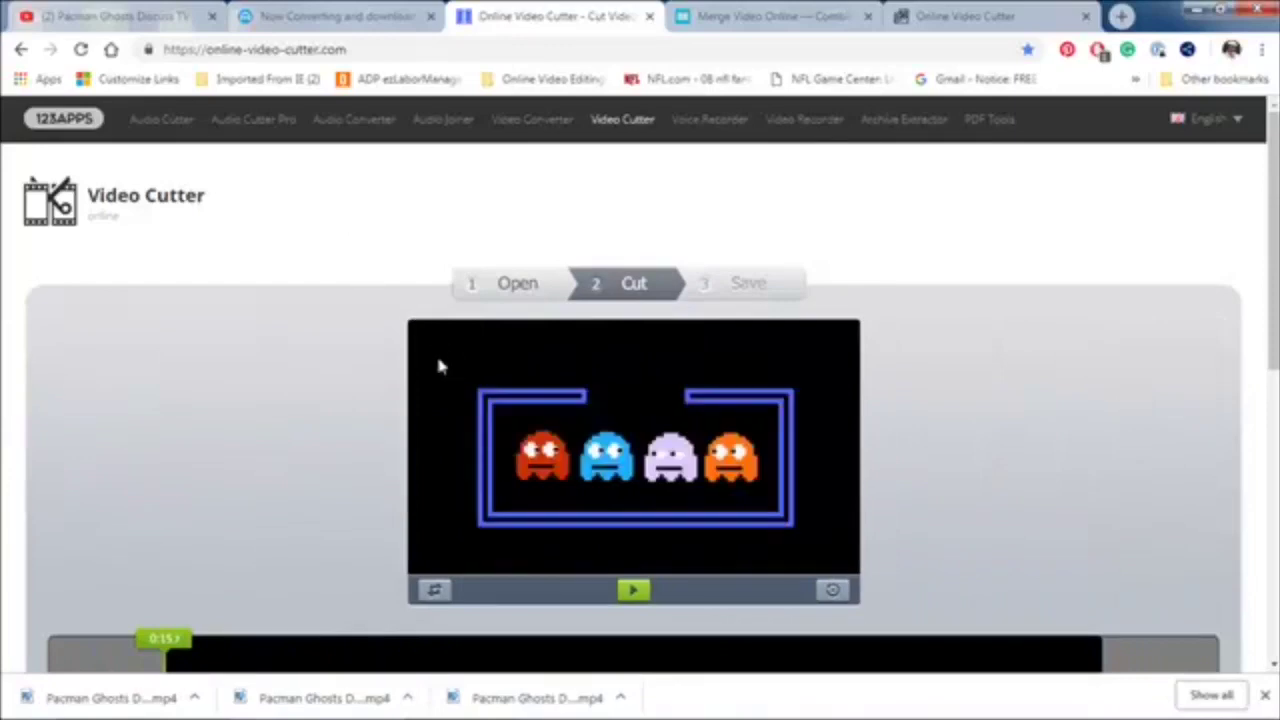
- Play the loaded Pacman video preview, then pause it
left_click(632, 593)
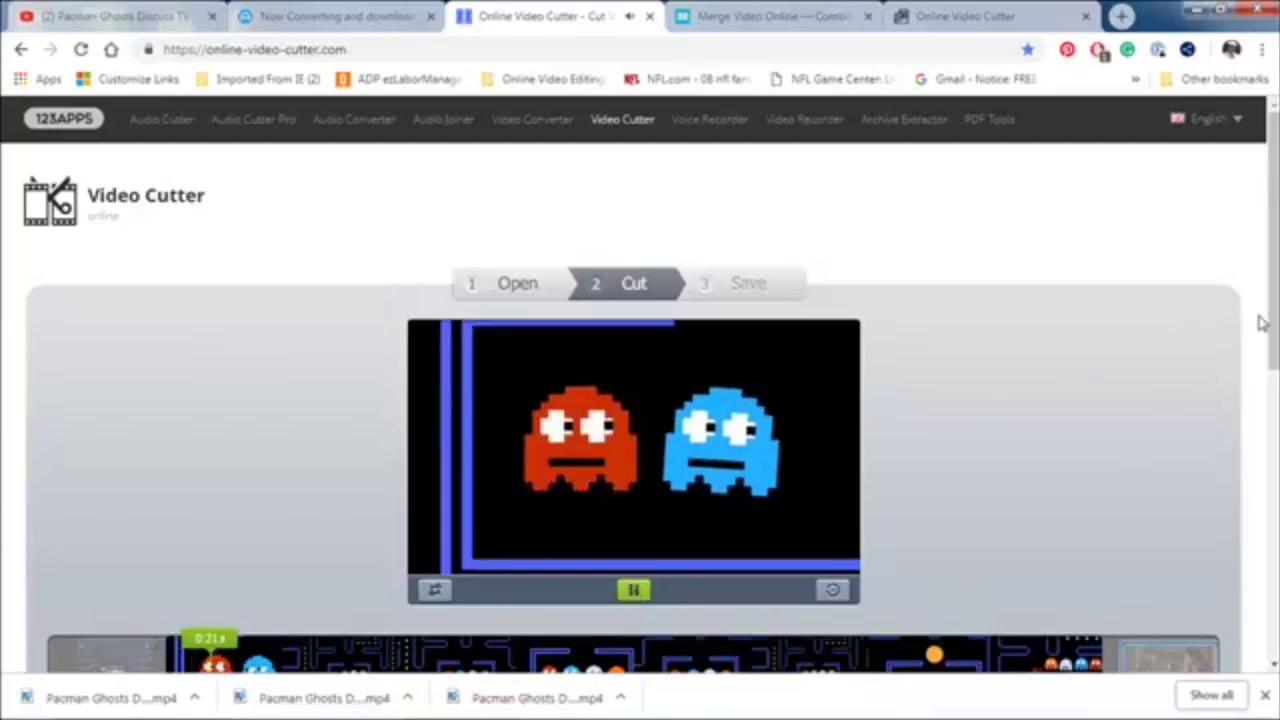
left_click_drag(1273, 322, 1273, 398)
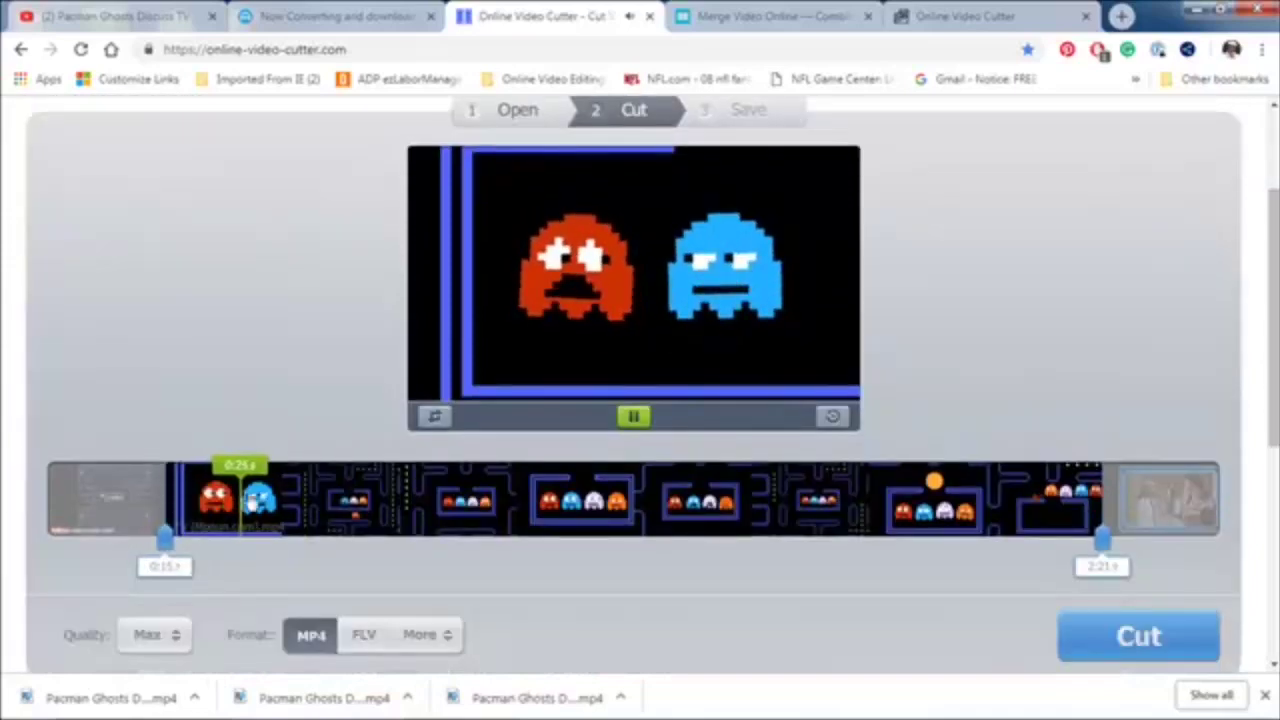
left_click(632, 417)
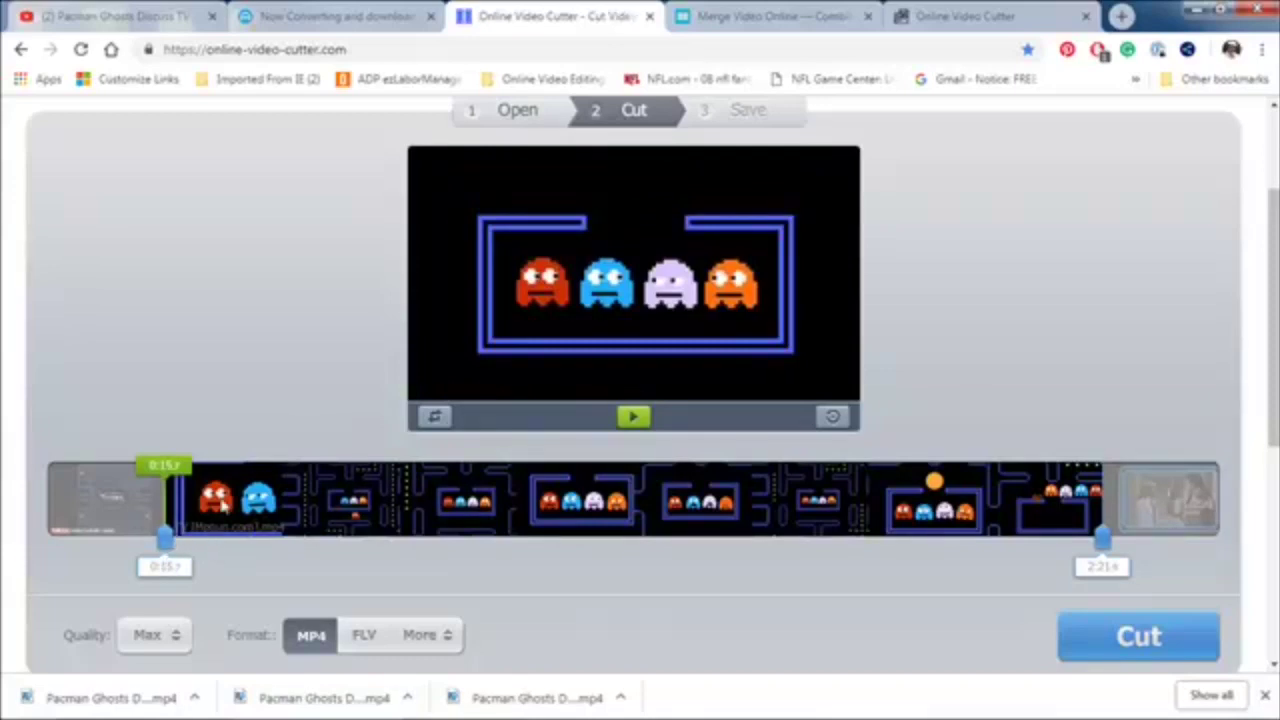
- Set the trim handles so the clip starts at 0:03 and ends at 0:19
left_click_drag(165, 541, 61, 530)
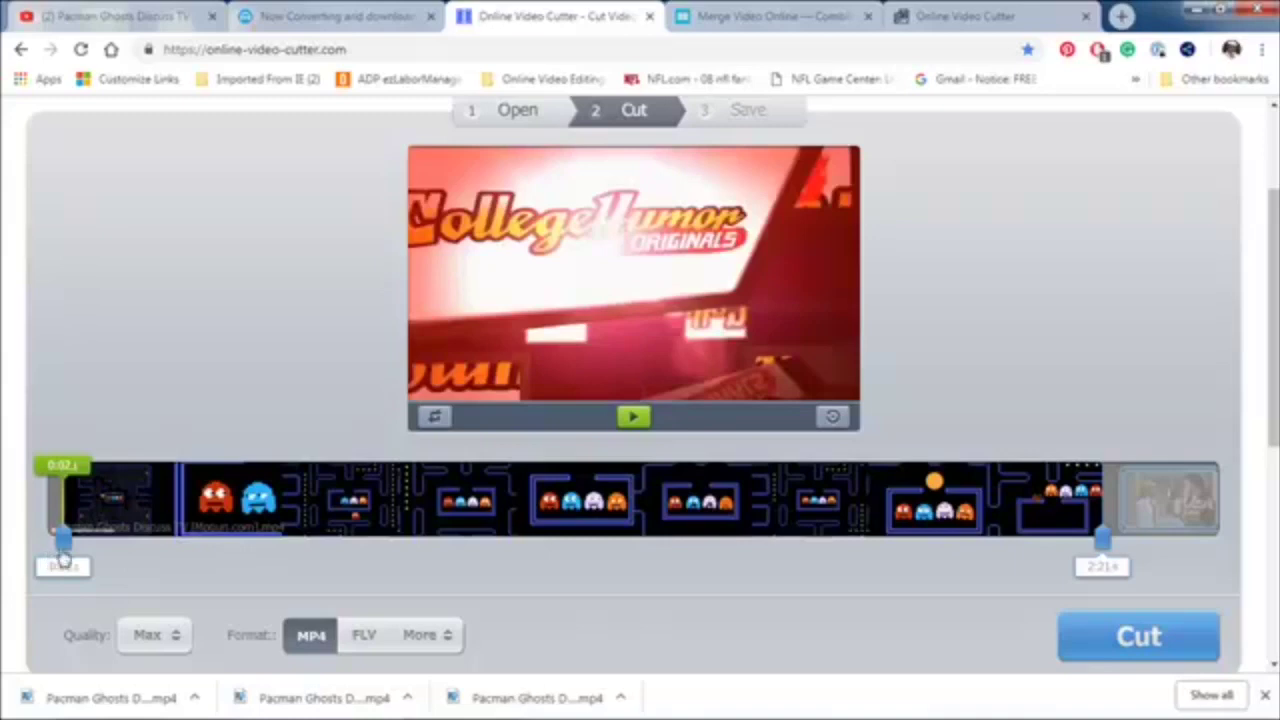
left_click_drag(63, 540, 177, 541)
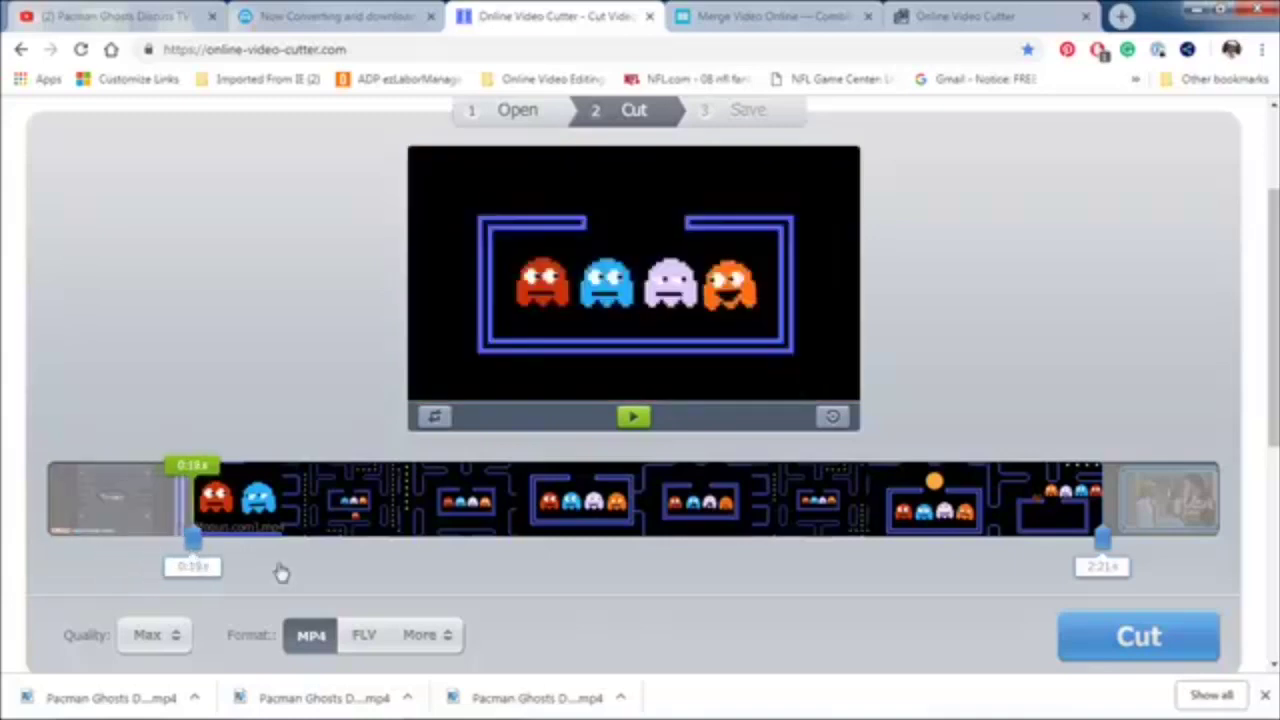
left_click_drag(355, 563, 255, 570)
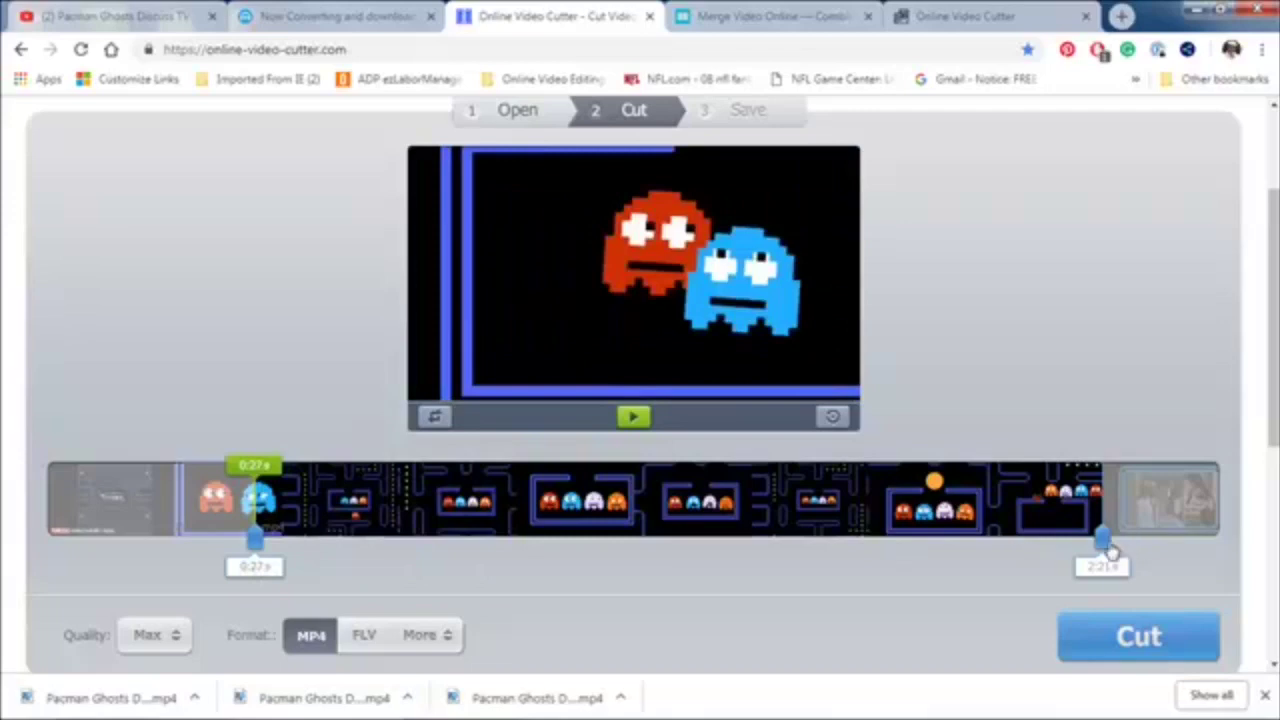
left_click_drag(1103, 545, 833, 540)
scroll(640, 400, "down", 2)
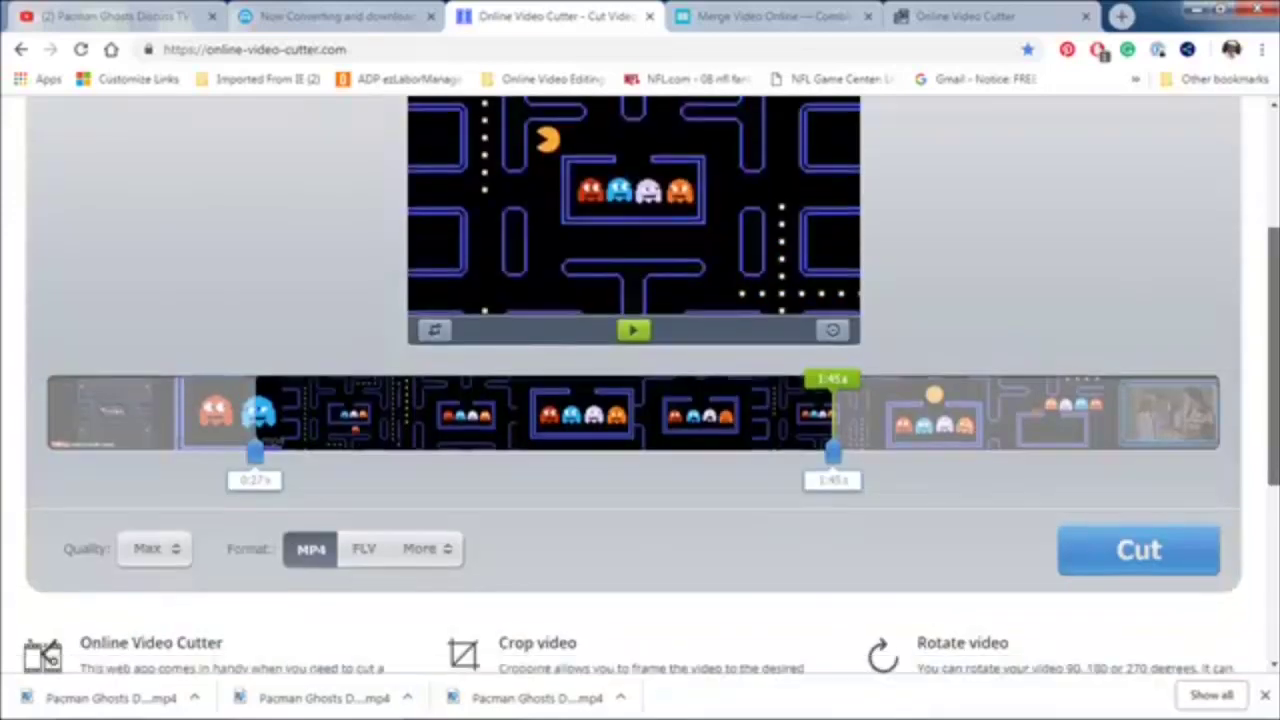
scroll(640, 400, "down", 1)
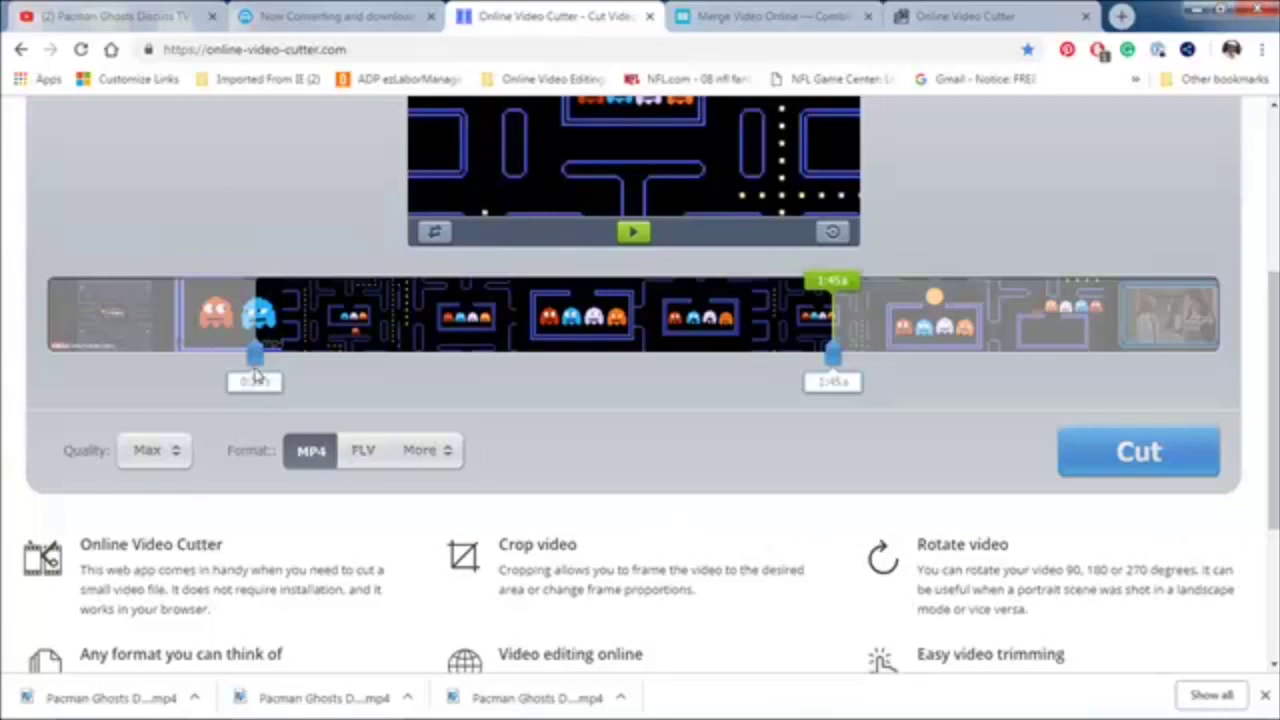
left_click_drag(255, 370, 74, 355)
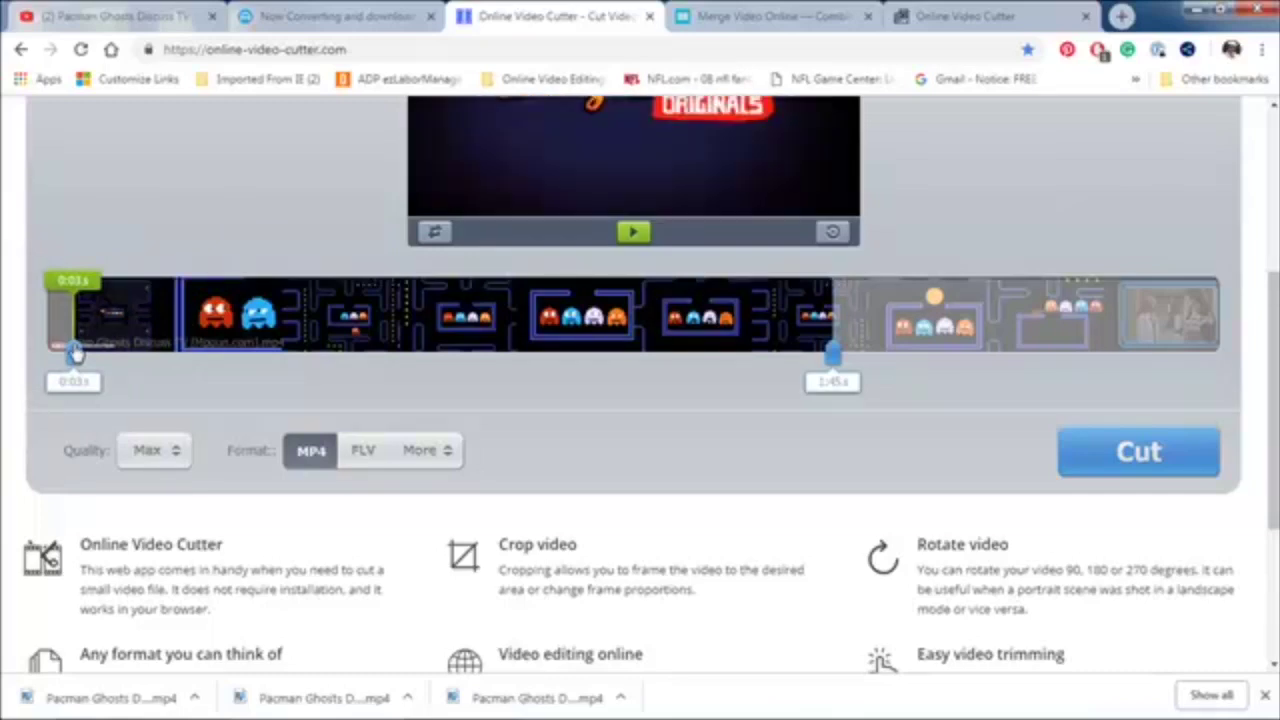
left_click_drag(75, 354, 74, 354)
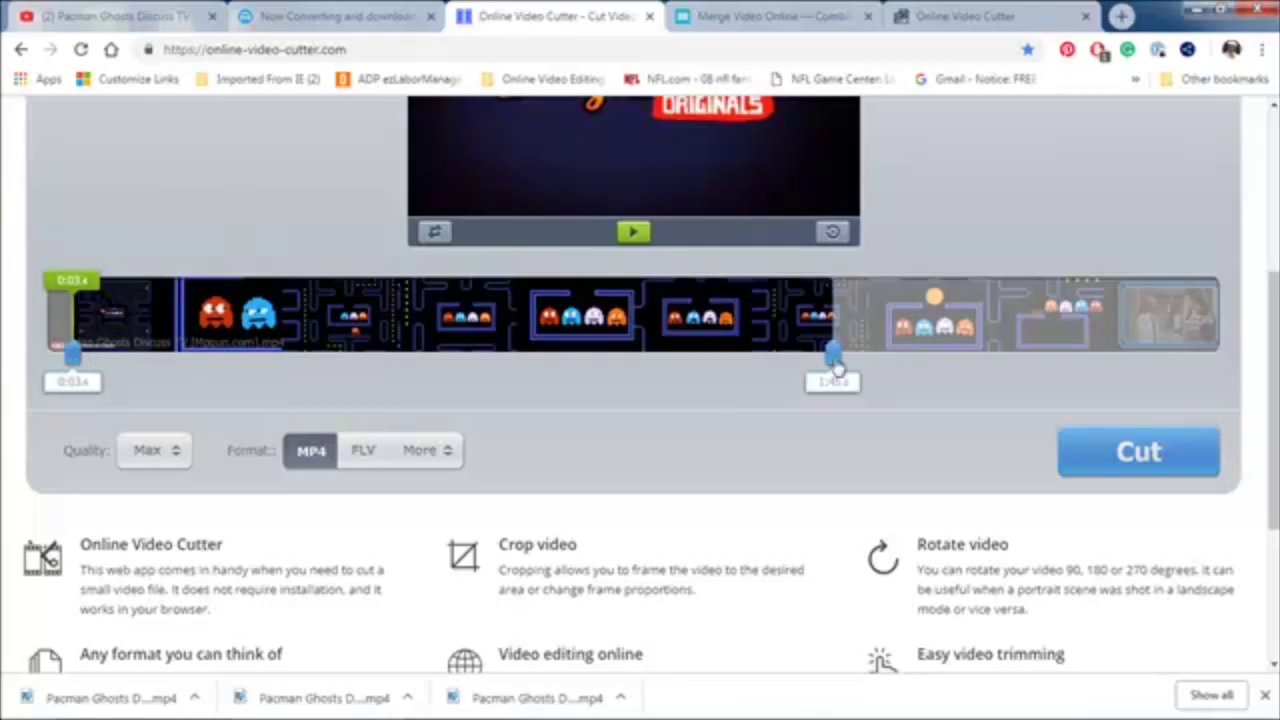
left_click_drag(835, 356, 196, 358)
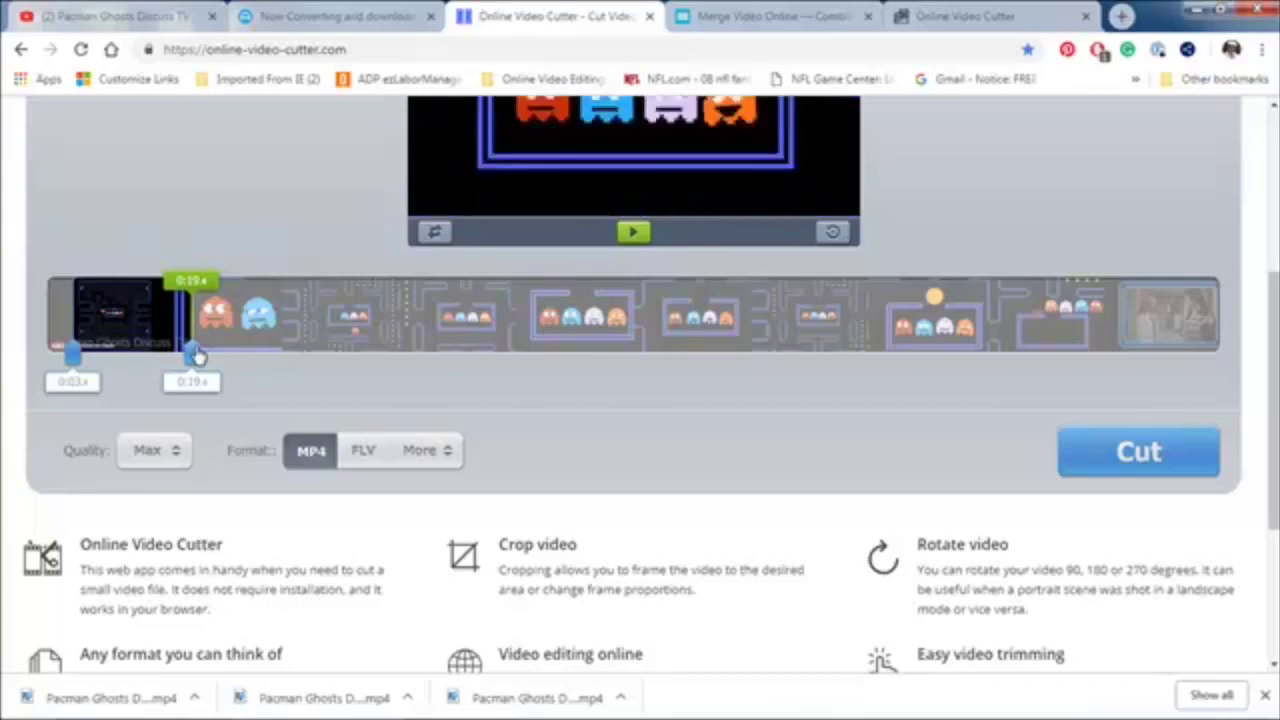
left_click_drag(195, 358, 197, 360)
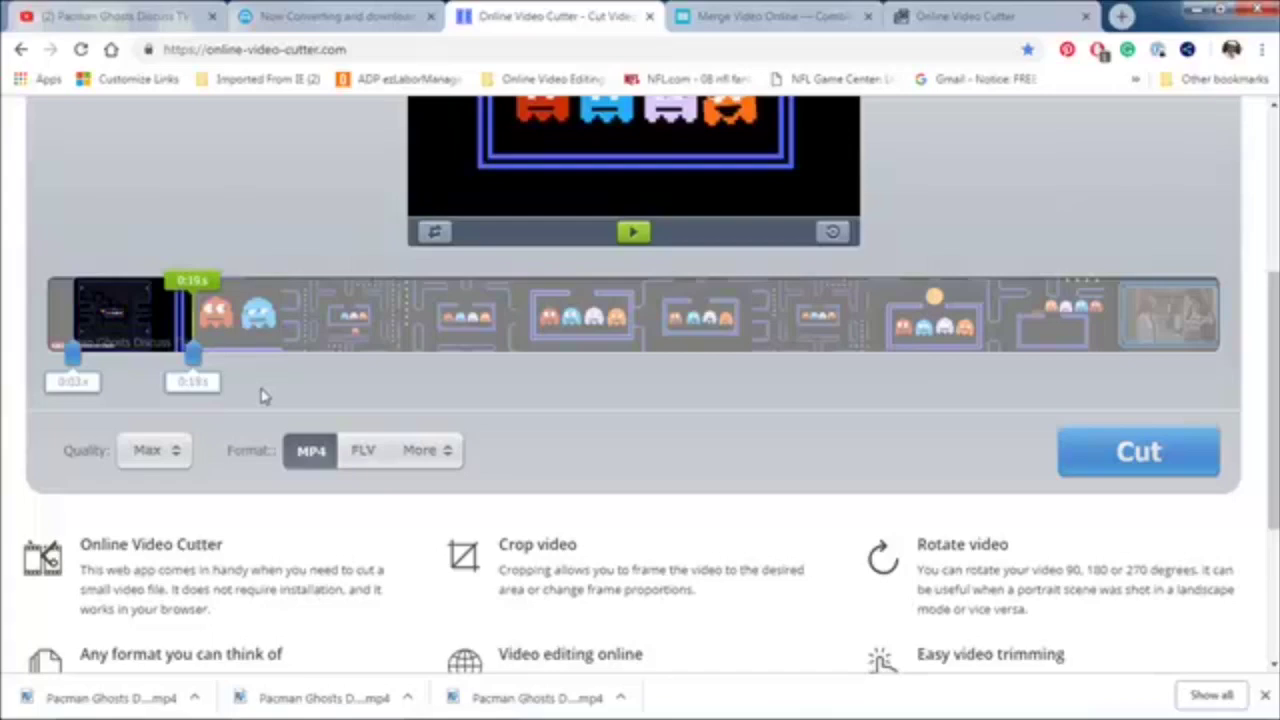
- Preview the 0:03–0:19 selection and cut the video to that range
left_click(636, 232)
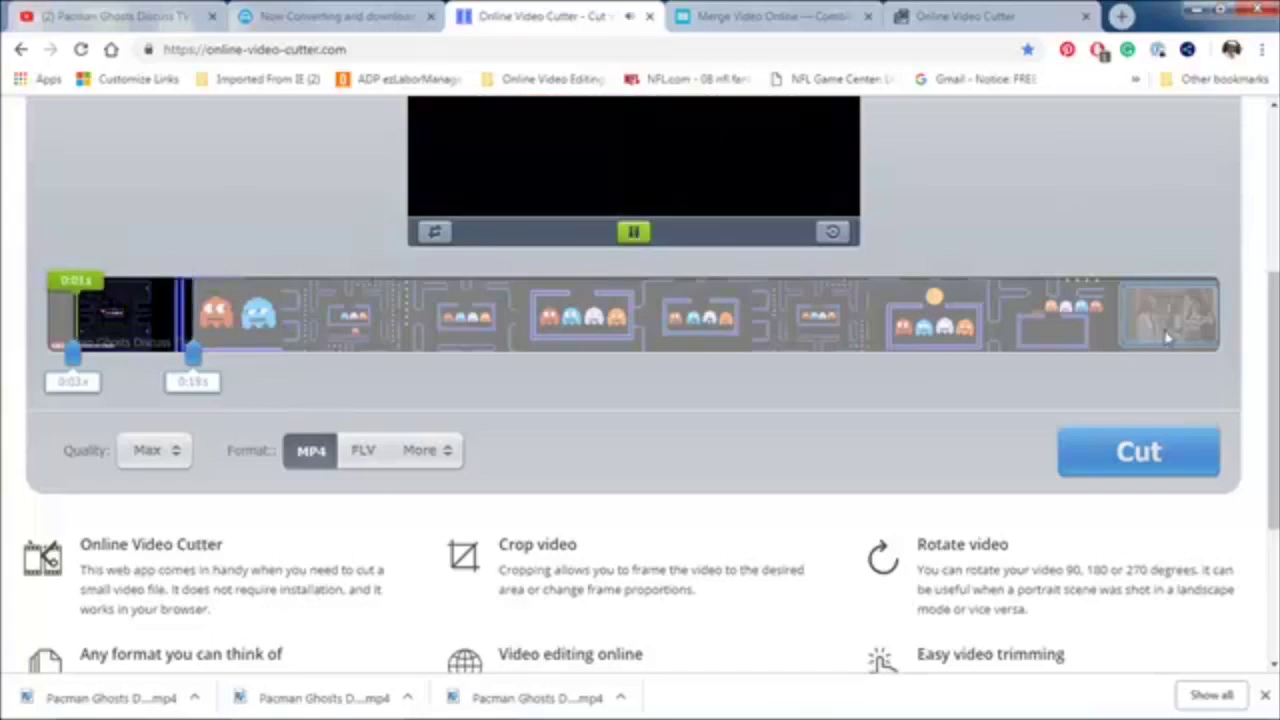
left_click_drag(1268, 345, 1273, 250)
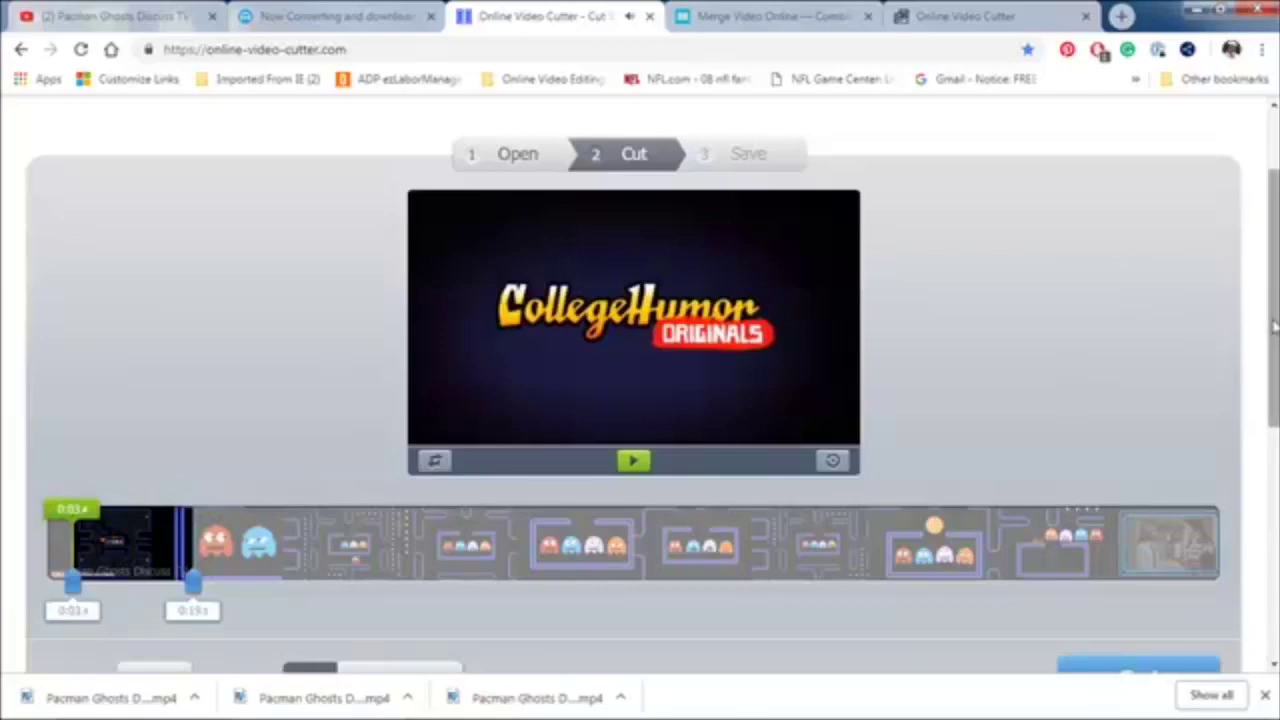
left_click_drag(1270, 326, 1275, 383)
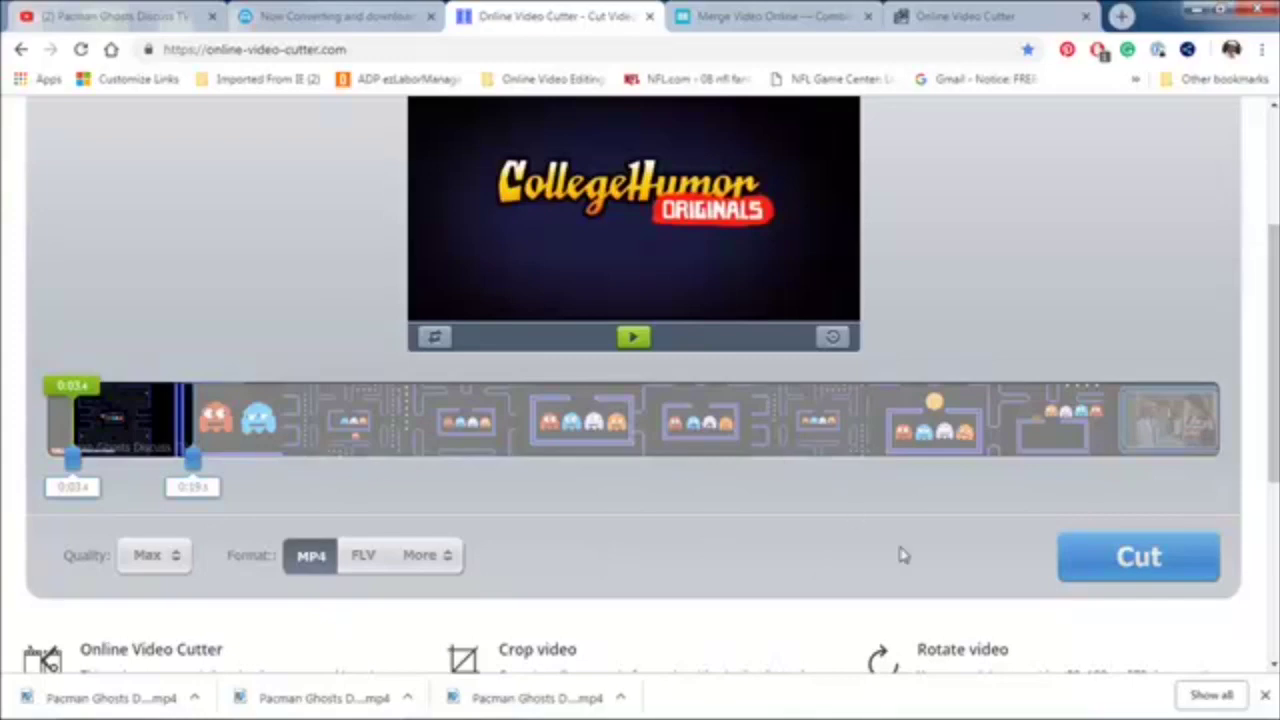
left_click(1097, 570)
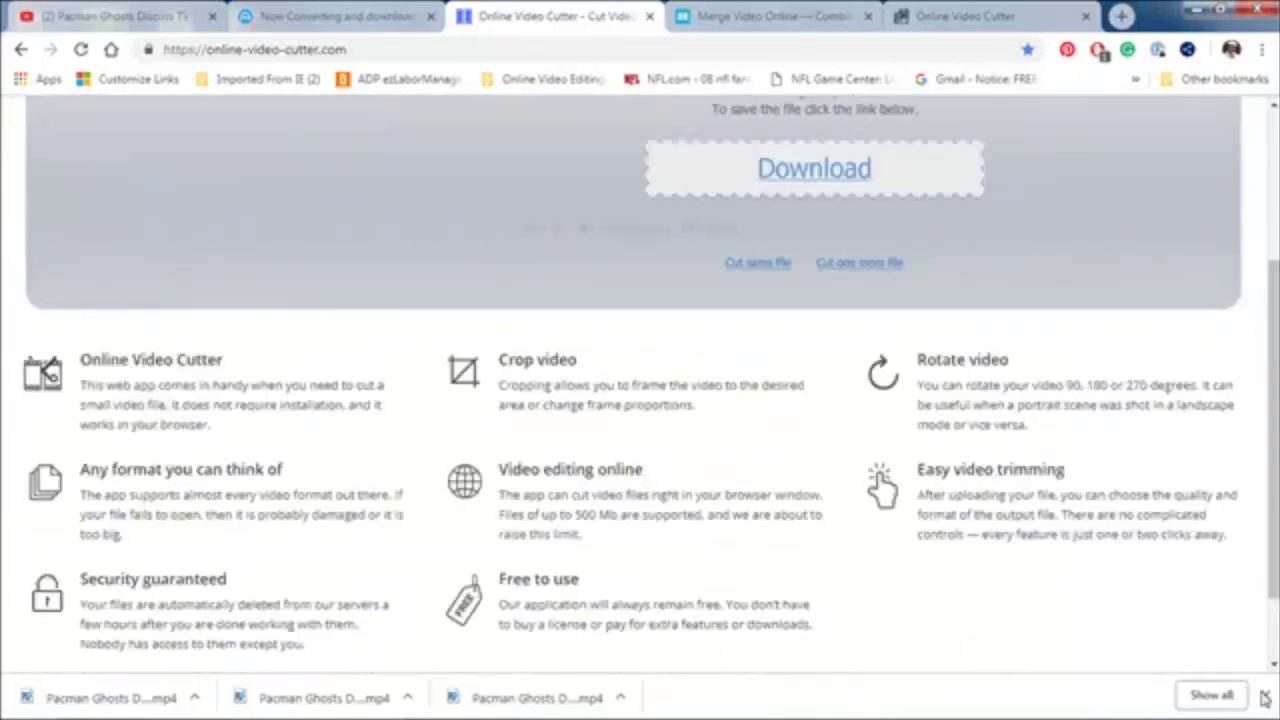
- Download the trimmed clip and open its options in Chrome's downloads bar
left_click(1265, 698)
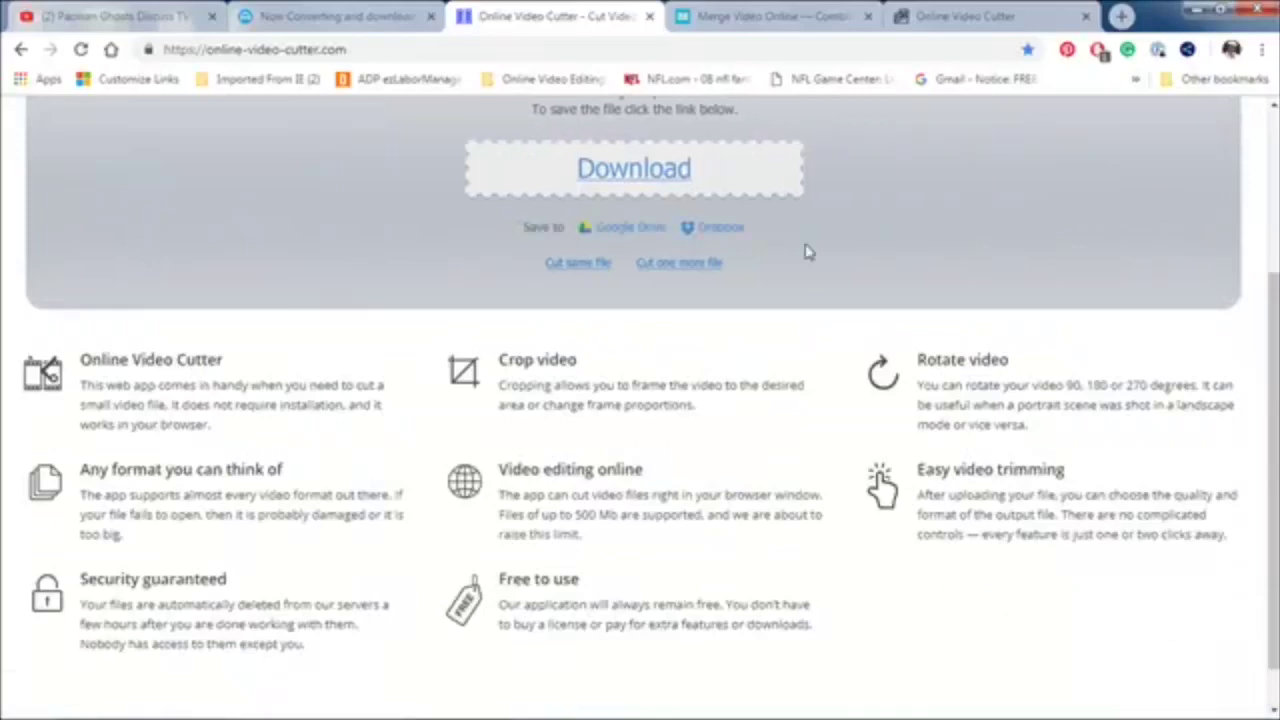
left_click(676, 172)
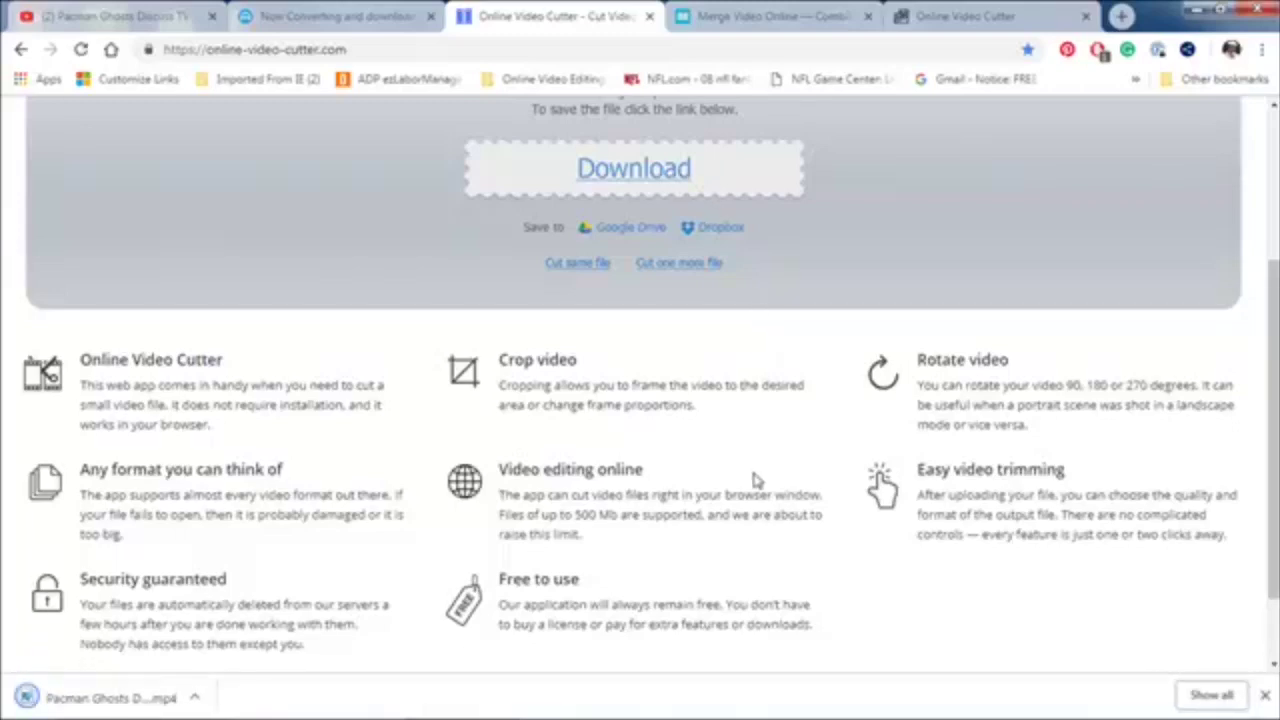
left_click(195, 697)
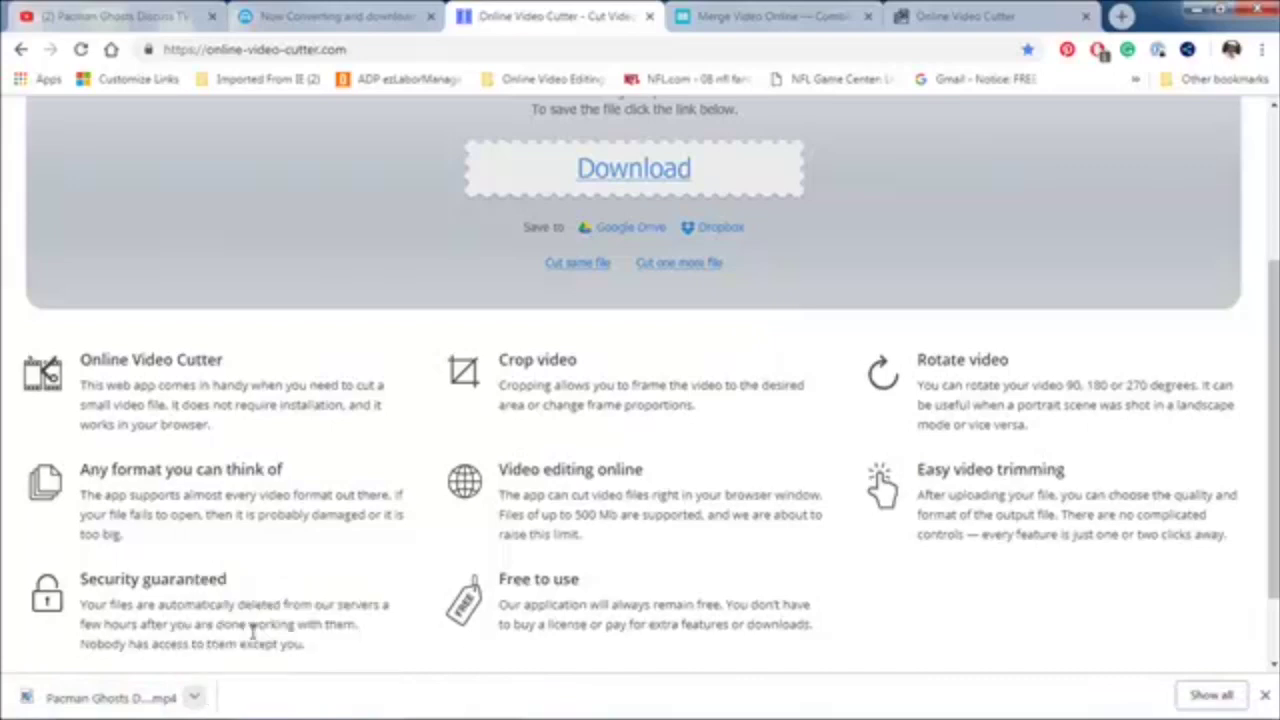
- Show the downloaded clip in its folder and play it to check it
left_click(245, 633)
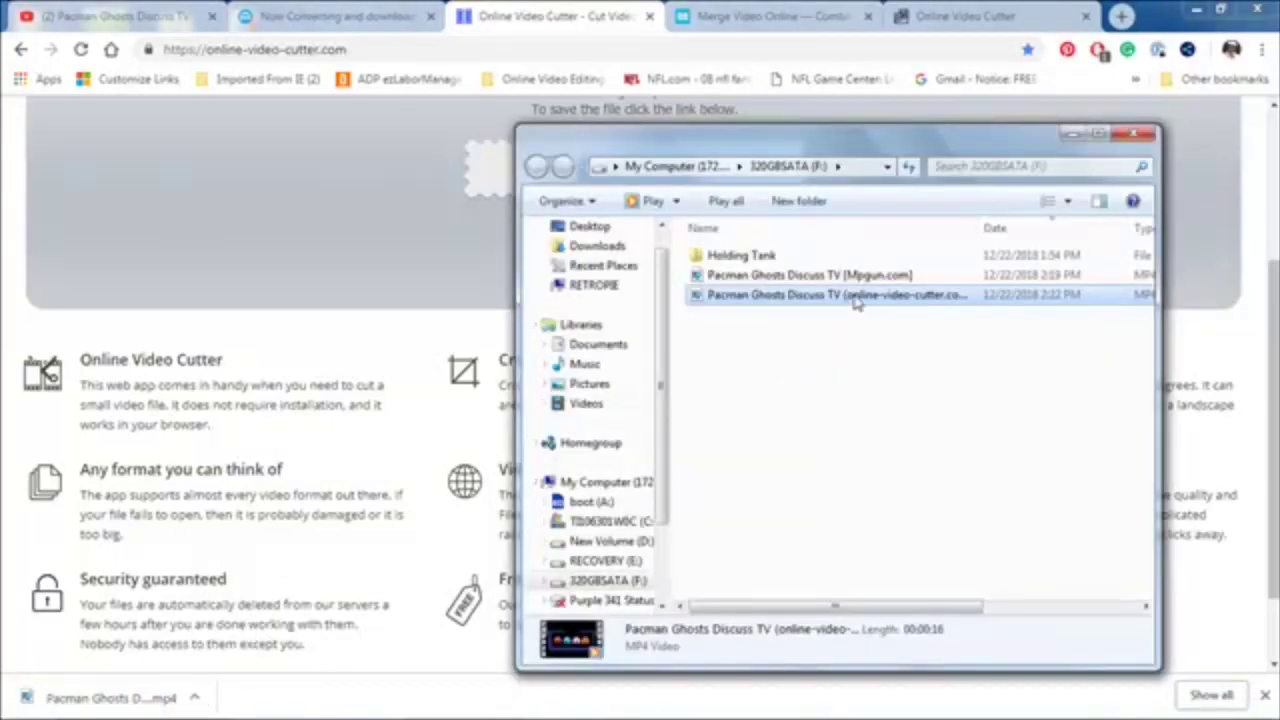
double_click(855, 302)
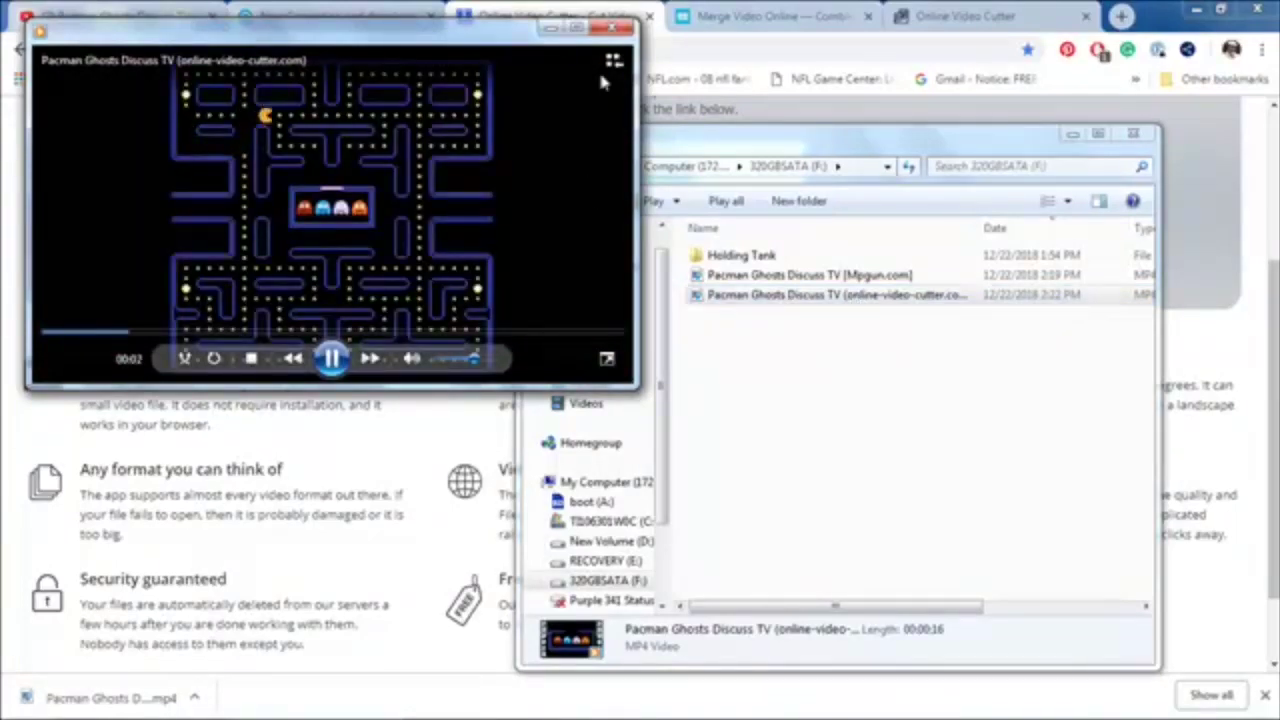
left_click(615, 30)
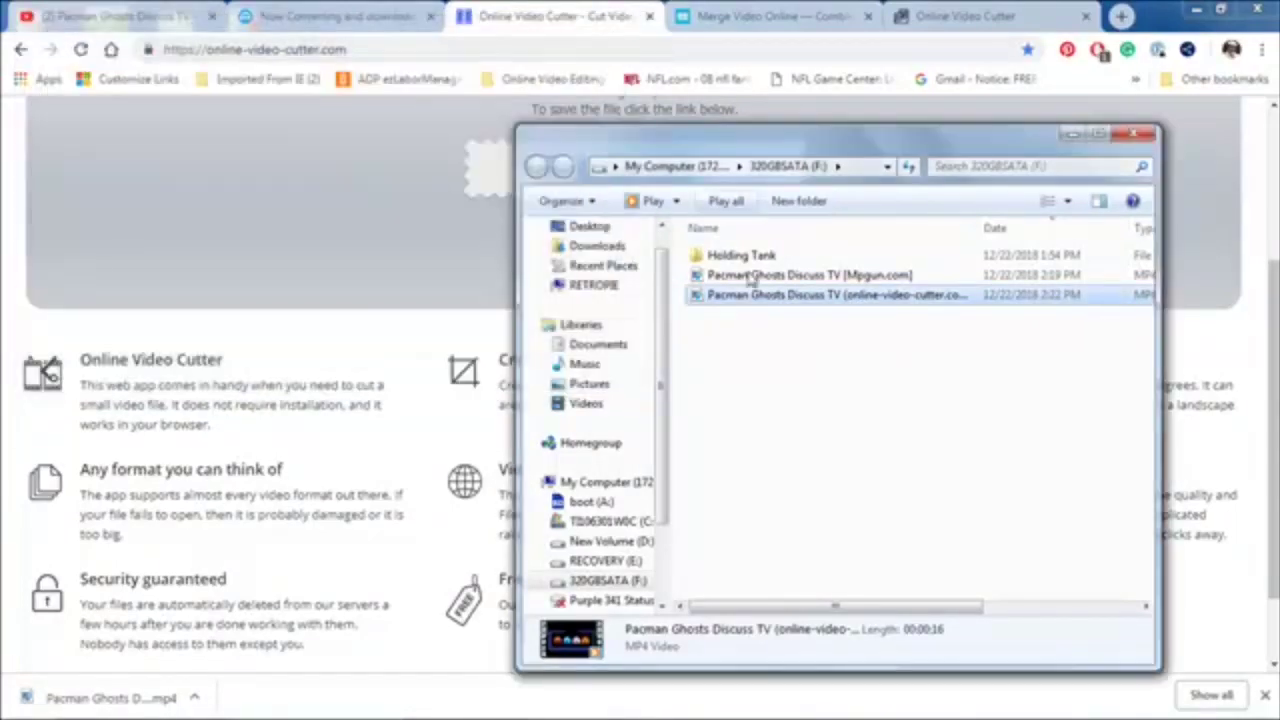
- Rename the downloaded clip to '1st Scene Pacman Ghosts'
left_click(765, 298)
left_click(789, 295)
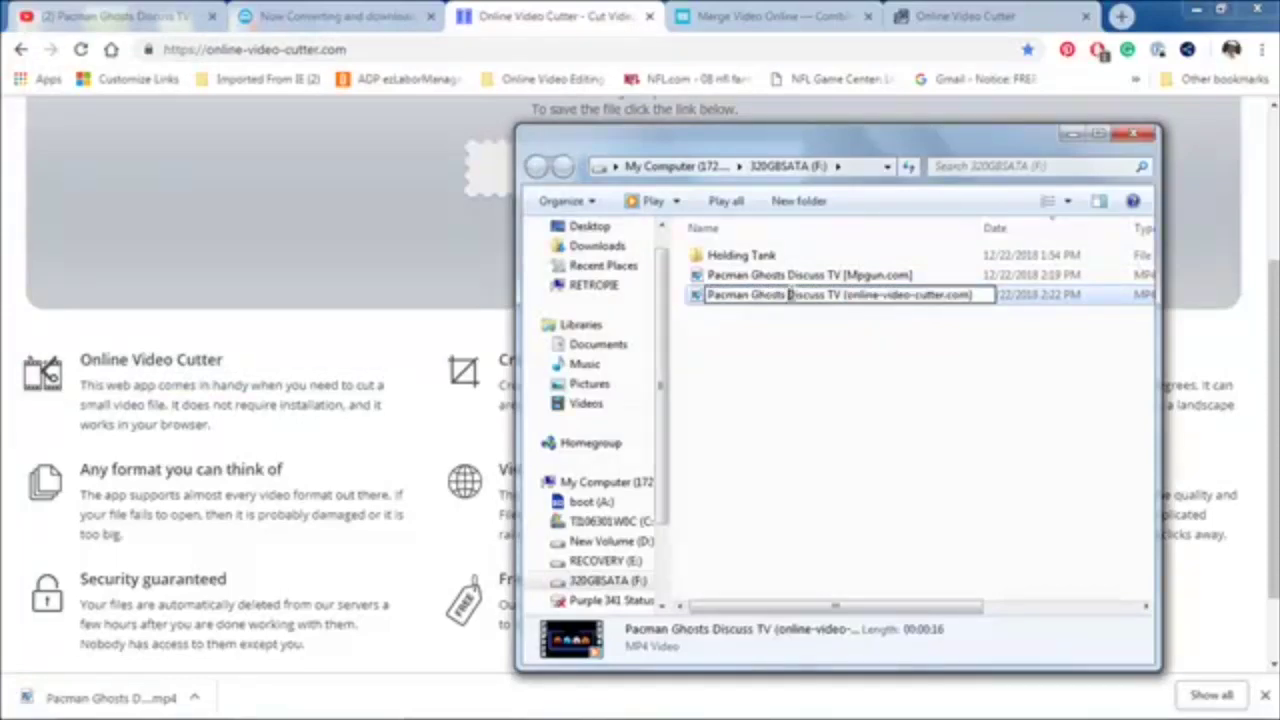
left_click_drag(789, 295, 990, 297)
key("BackSpace")
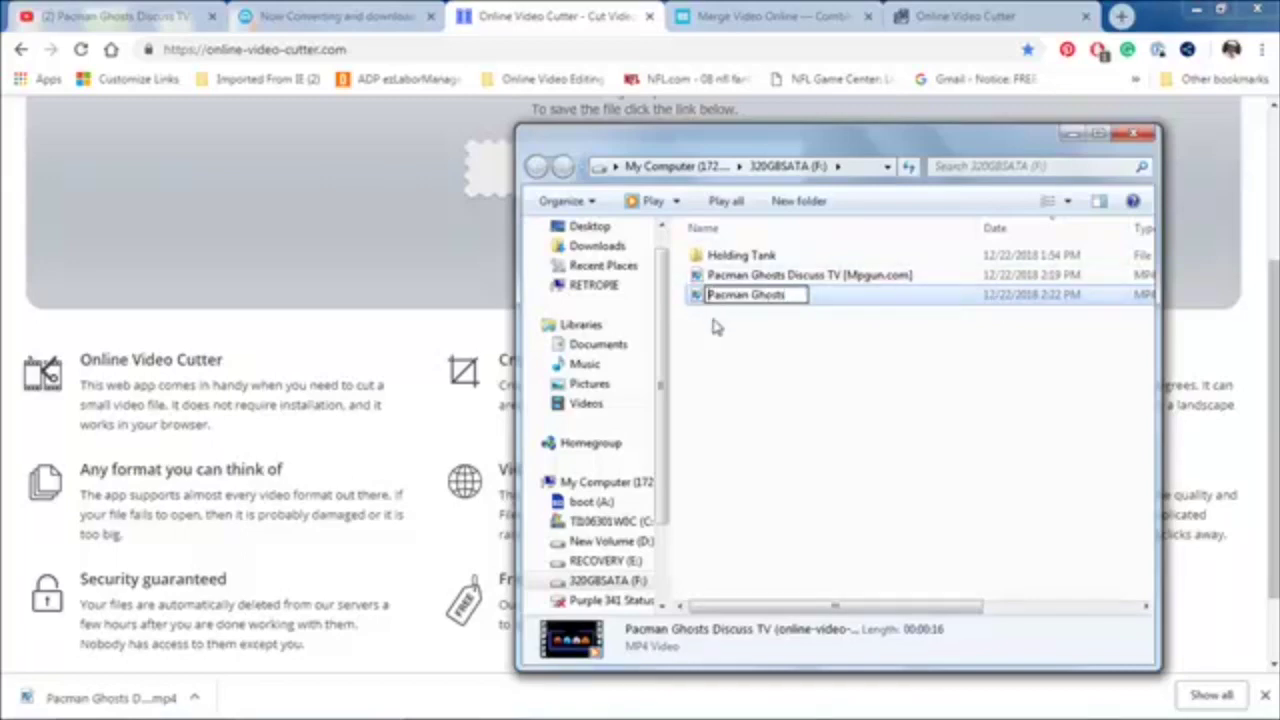
key("Home")
type("1st Scene")
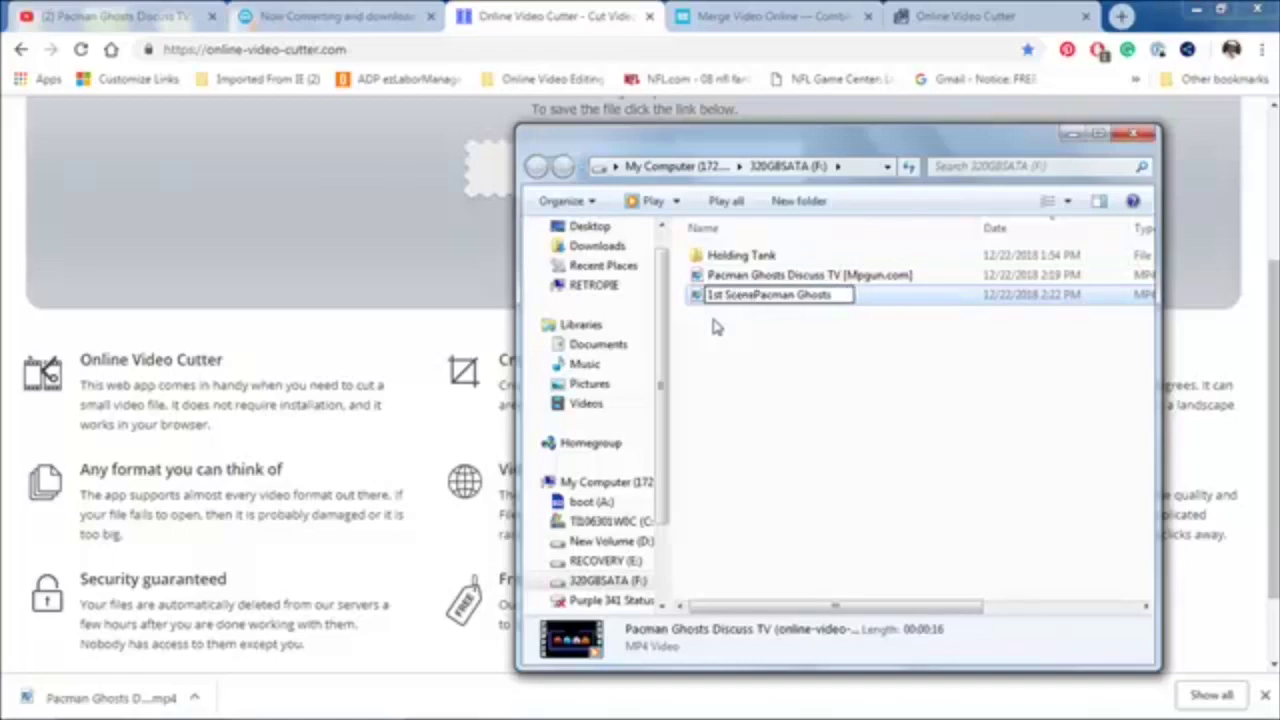
key("Return")
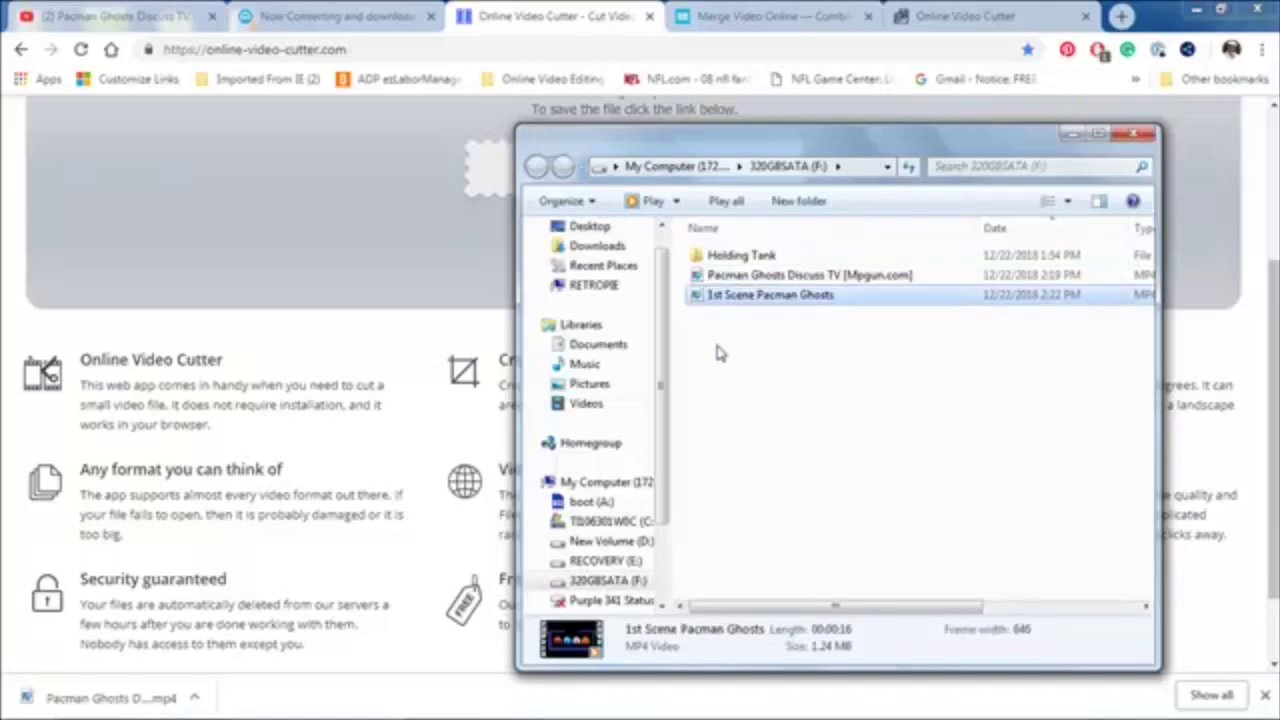
- Reload the same Pacman video and set the trim range to 0:25–0:58
left_click(425, 333)
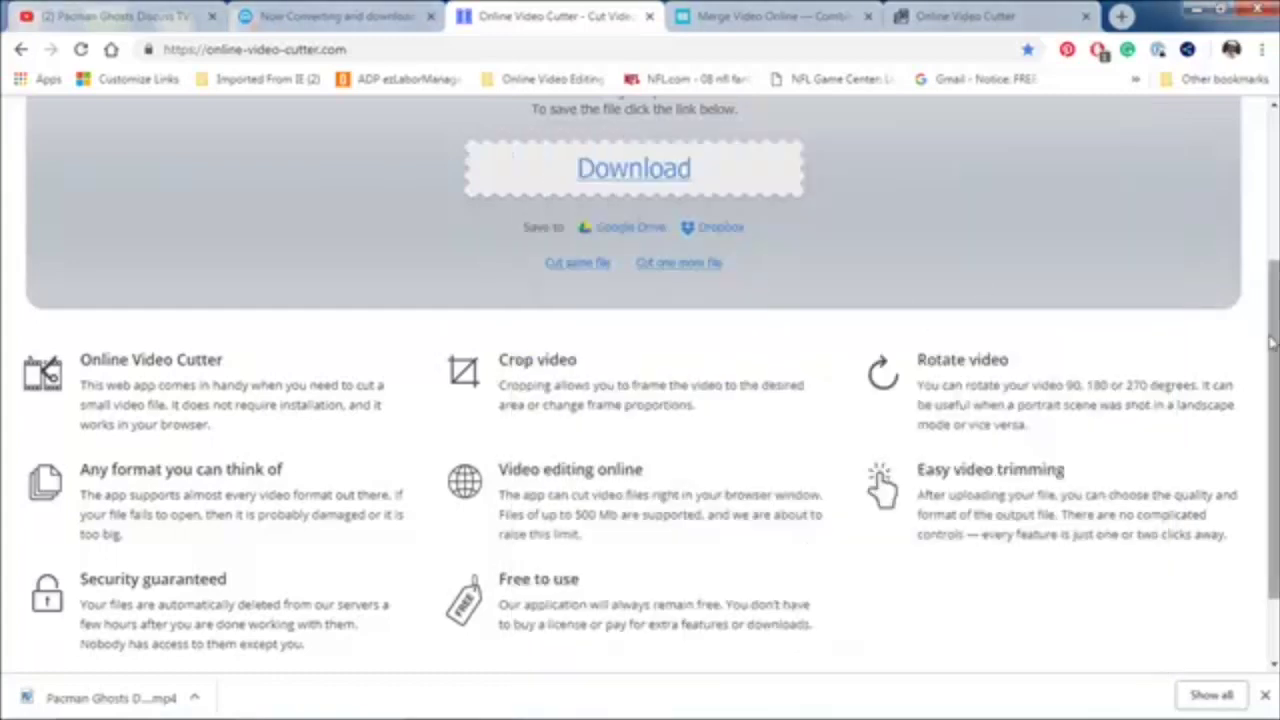
scroll(1272, 345, "up", 2)
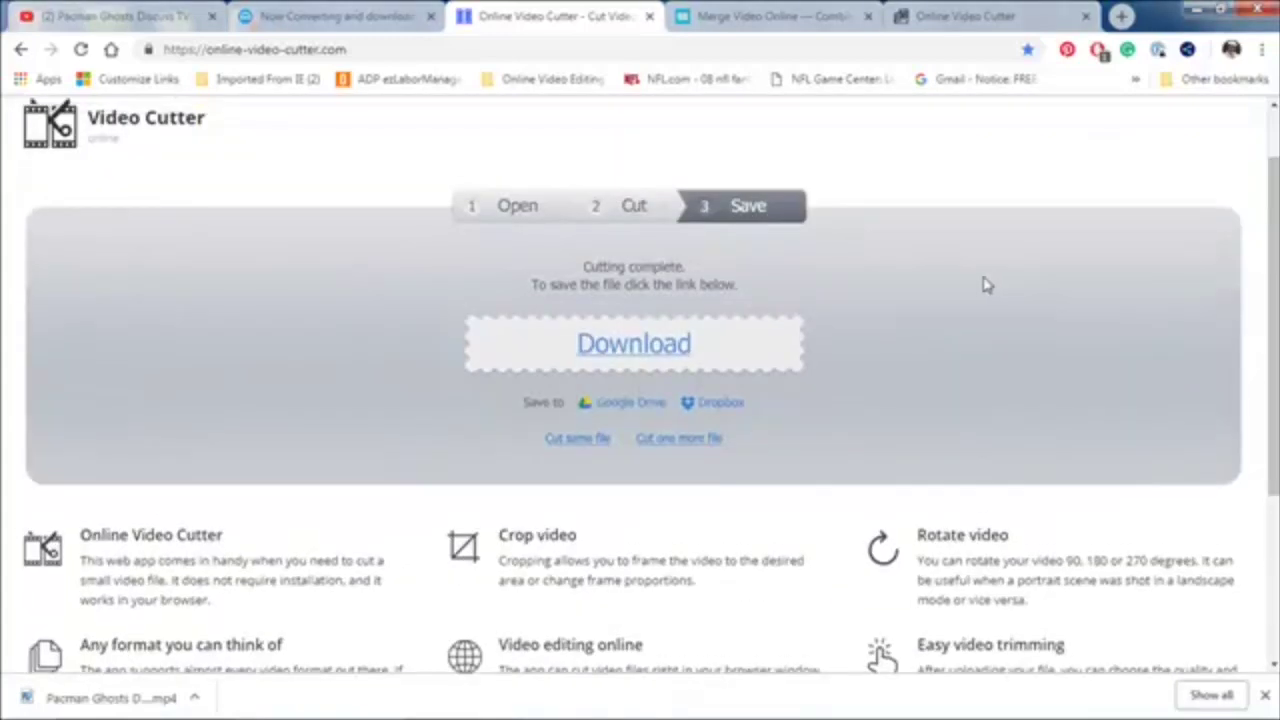
left_click(578, 440)
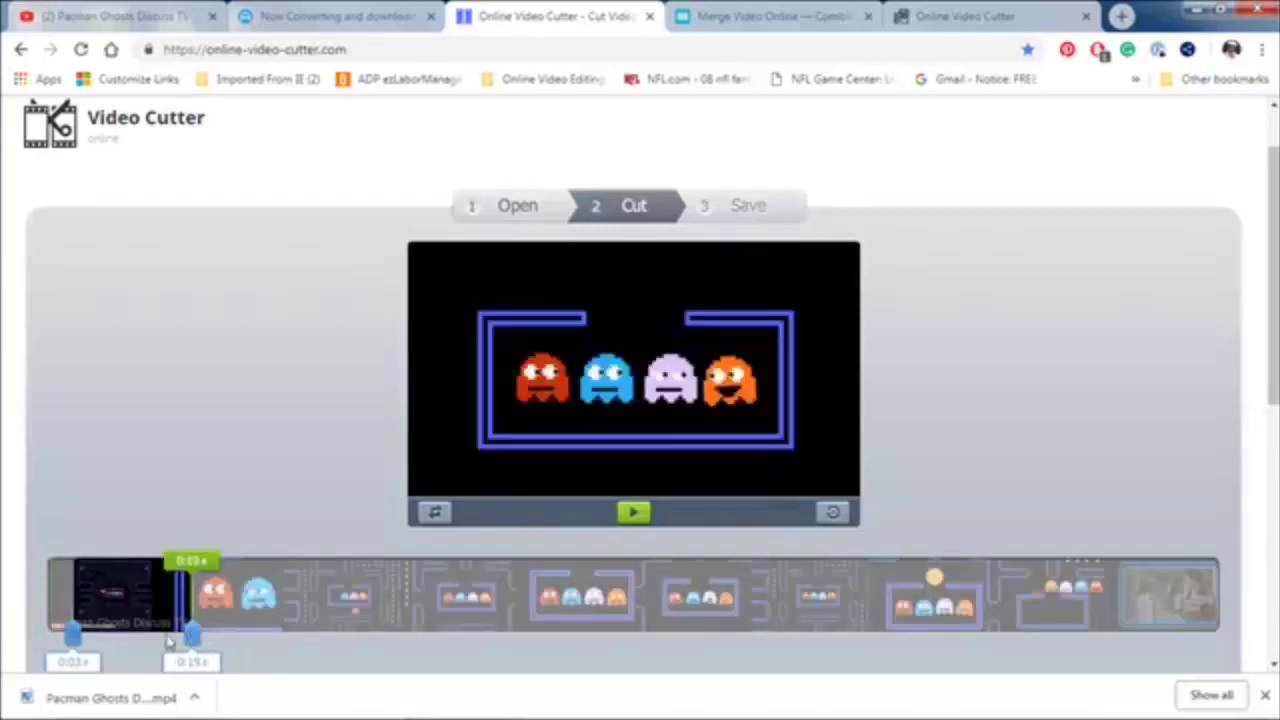
left_click_drag(195, 640, 632, 640)
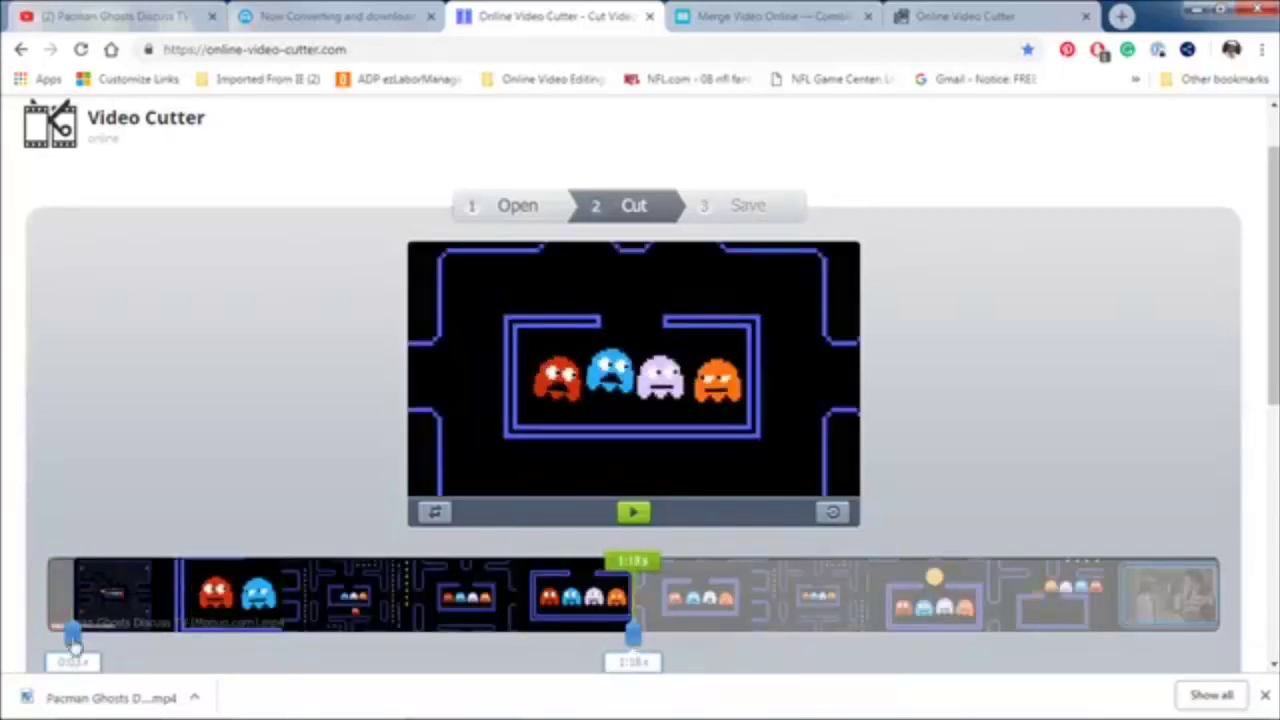
left_click_drag(72, 636, 237, 612)
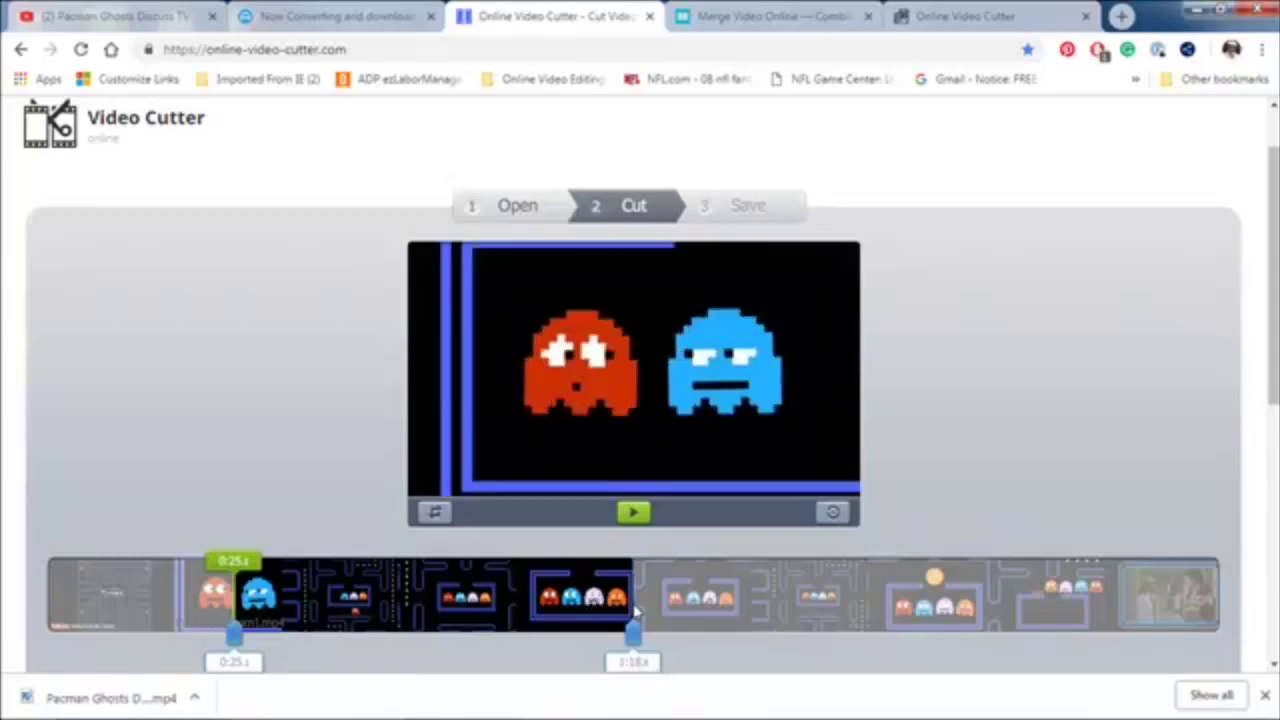
mouse_move(633, 630)
left_mouse_down()
mouse_move(429, 634)
mouse_move(494, 640)
mouse_move(482, 640)
left_mouse_up()
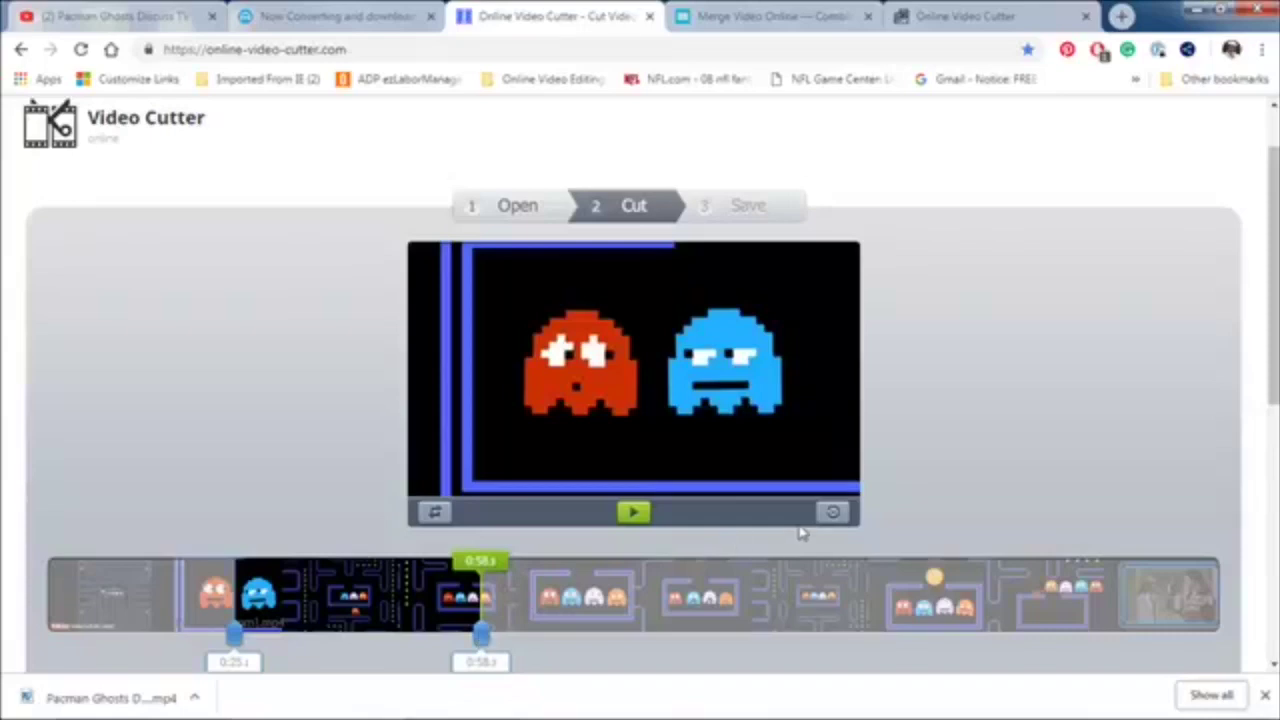
scroll(1190, 460, "down", 5)
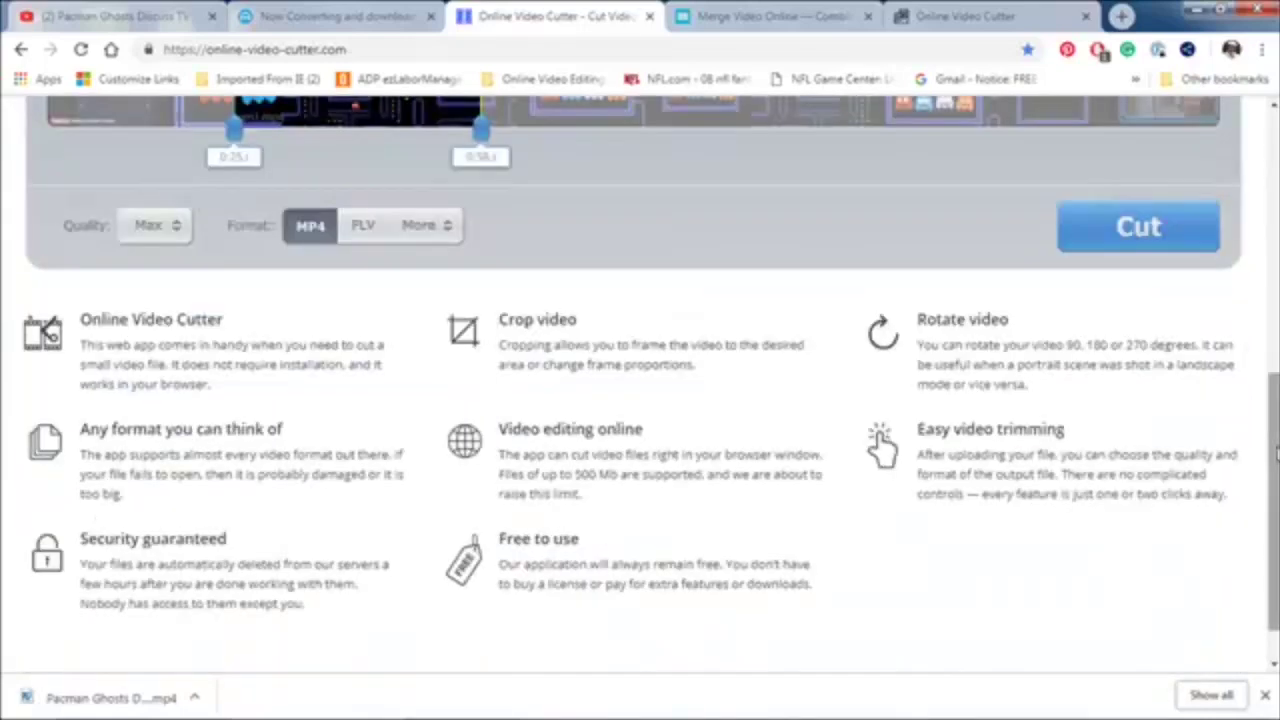
scroll(1276, 450, "up", 2)
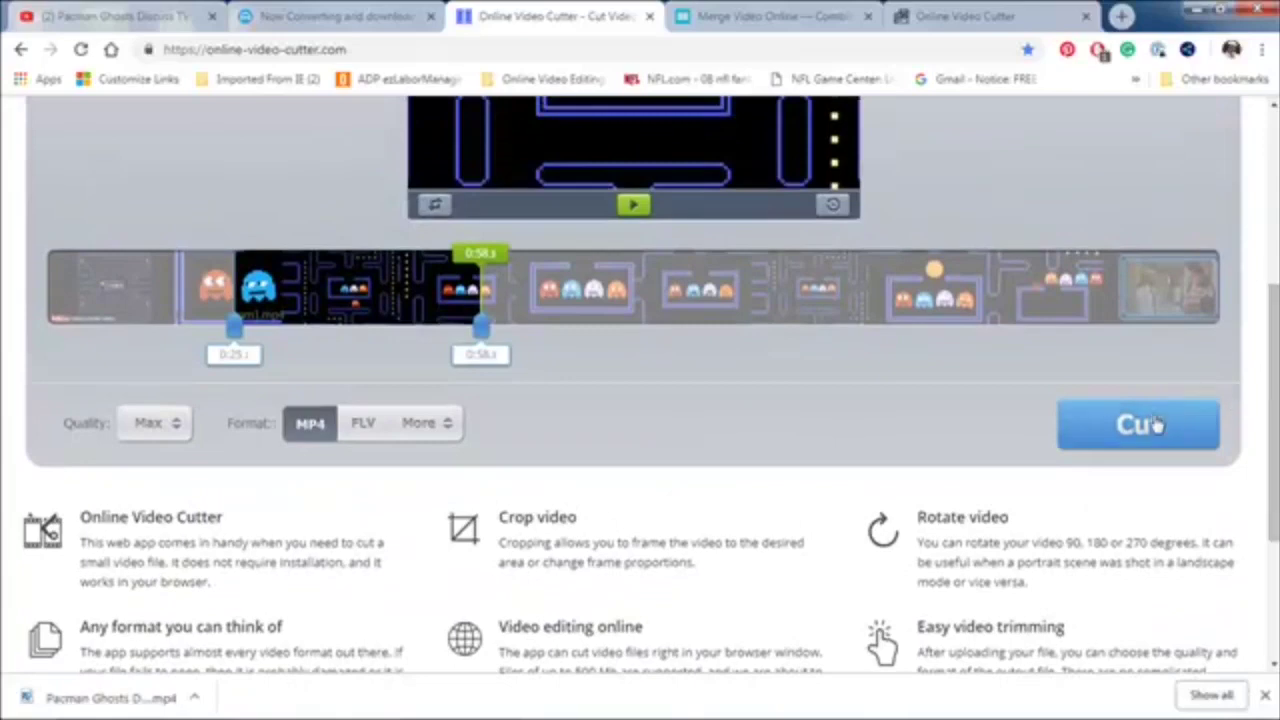
- Cut and download the 0:25–0:58 clip, then return to Explorer on drive F:
left_click(1137, 426)
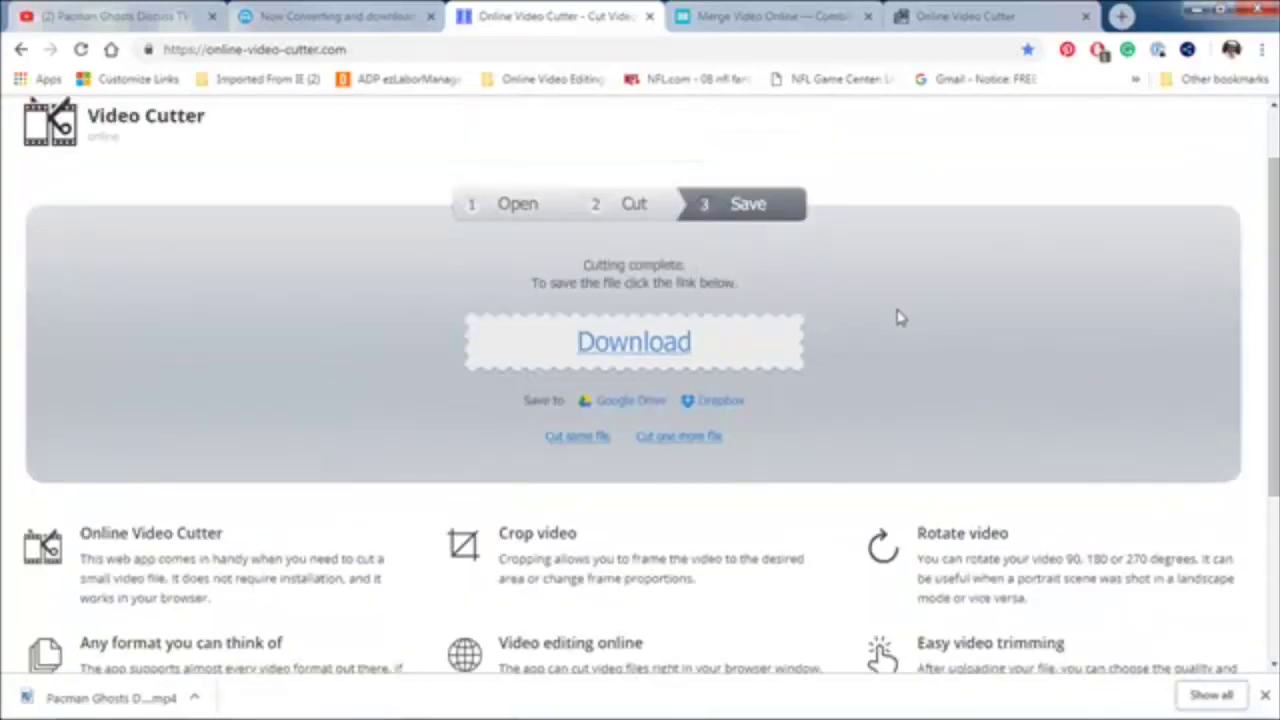
left_click(677, 343)
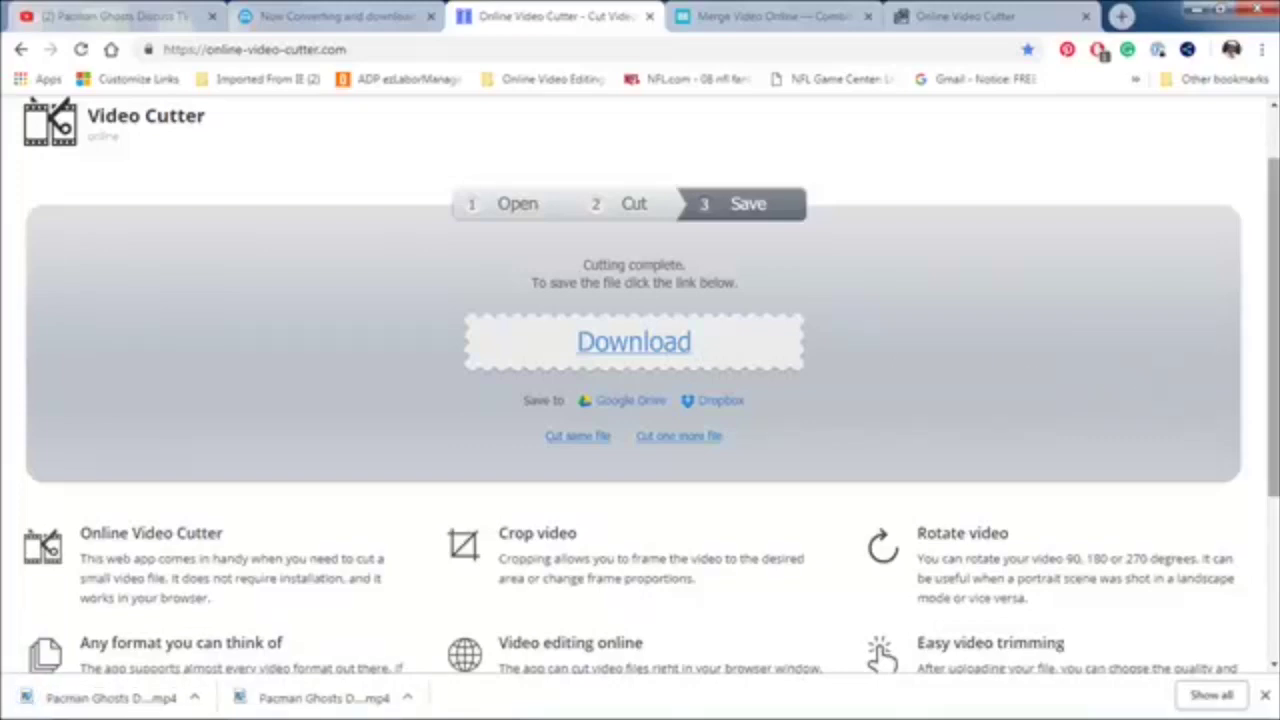
scroll(1276, 330, "up", 1)
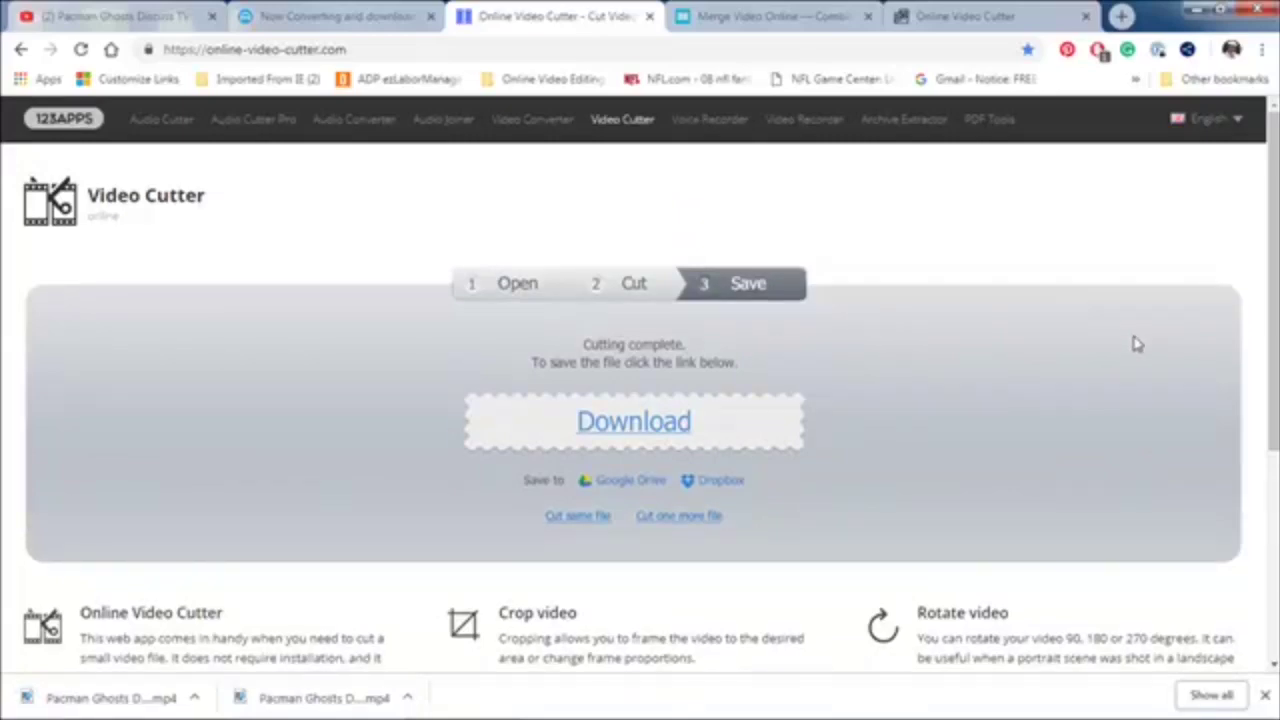
key("alt+Tab")
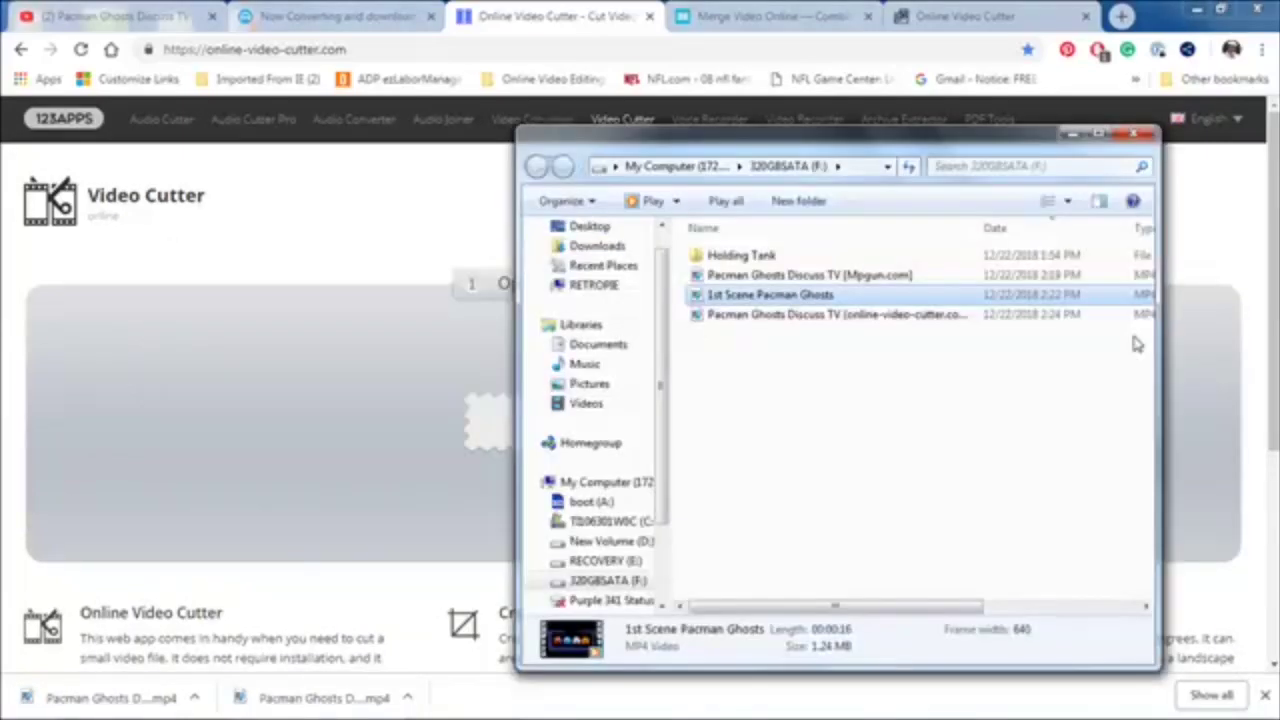
- Rename the new download to '2nd Scene Pacman Ghosts'
left_click(812, 317)
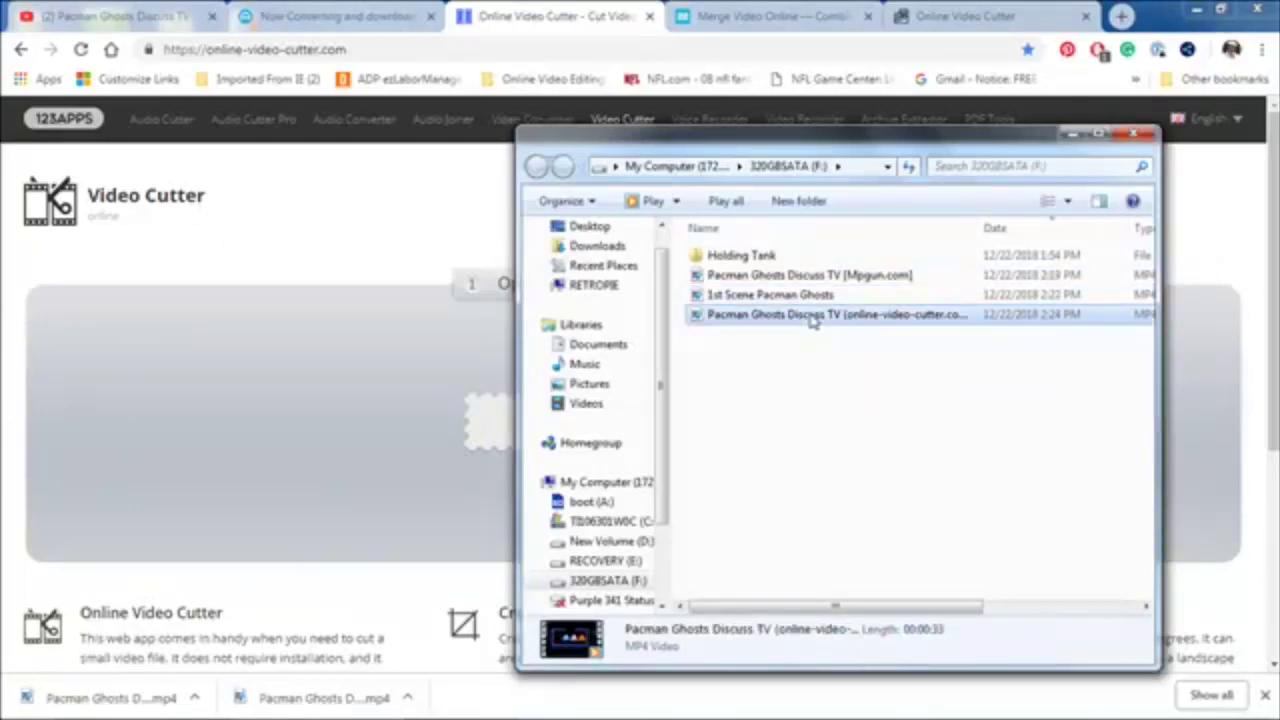
left_click(812, 316)
type("2nd")
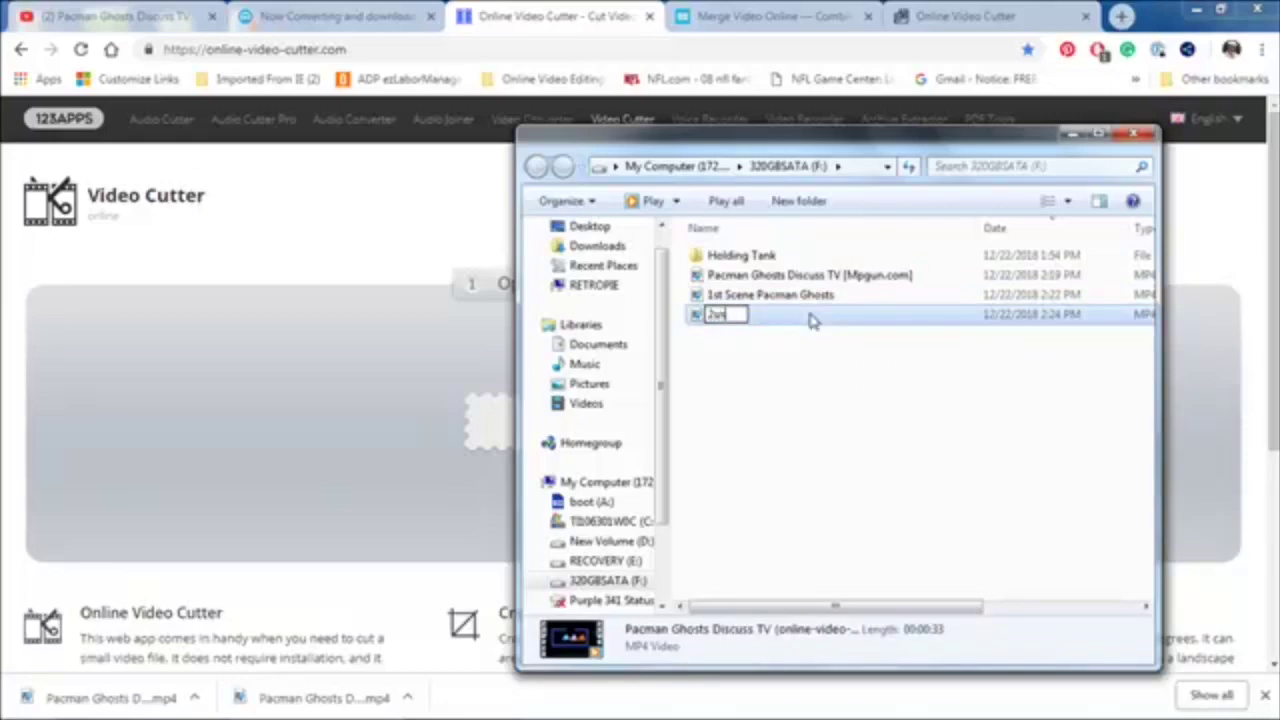
key("BackSpace")
key("BackSpace")
type("nd Scene Pacman")
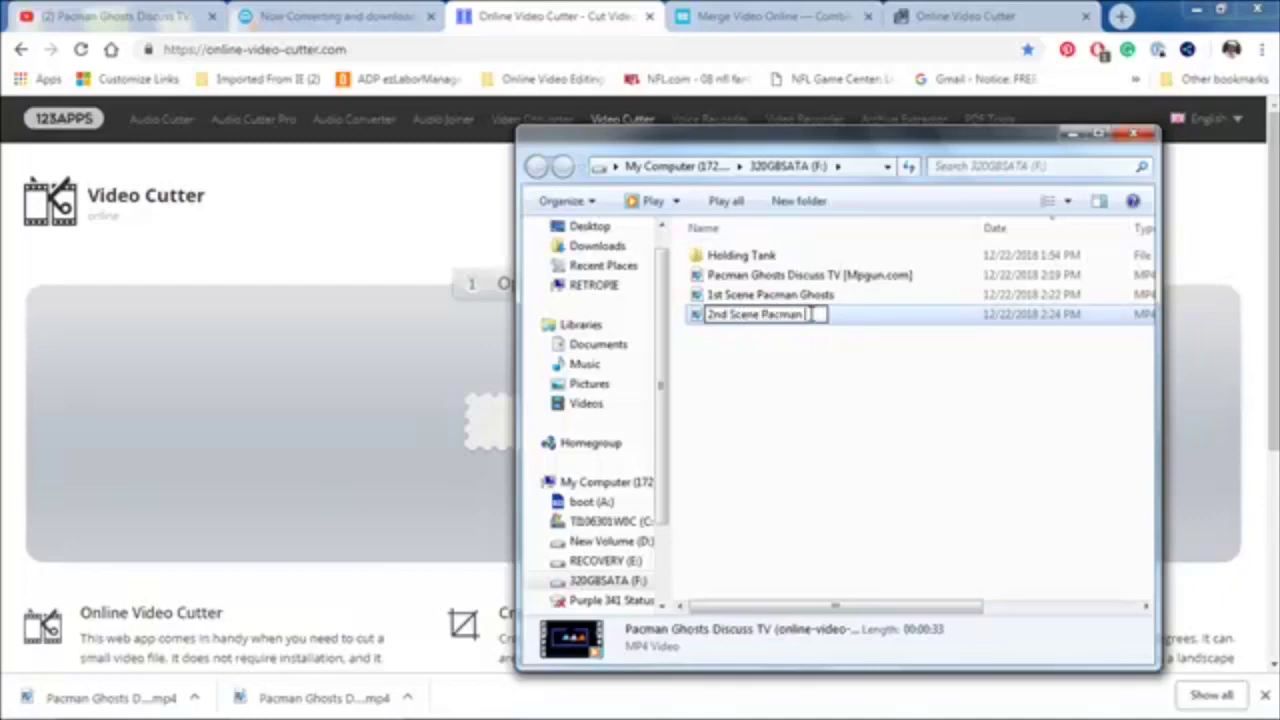
type(" Ghosts")
key("Return")
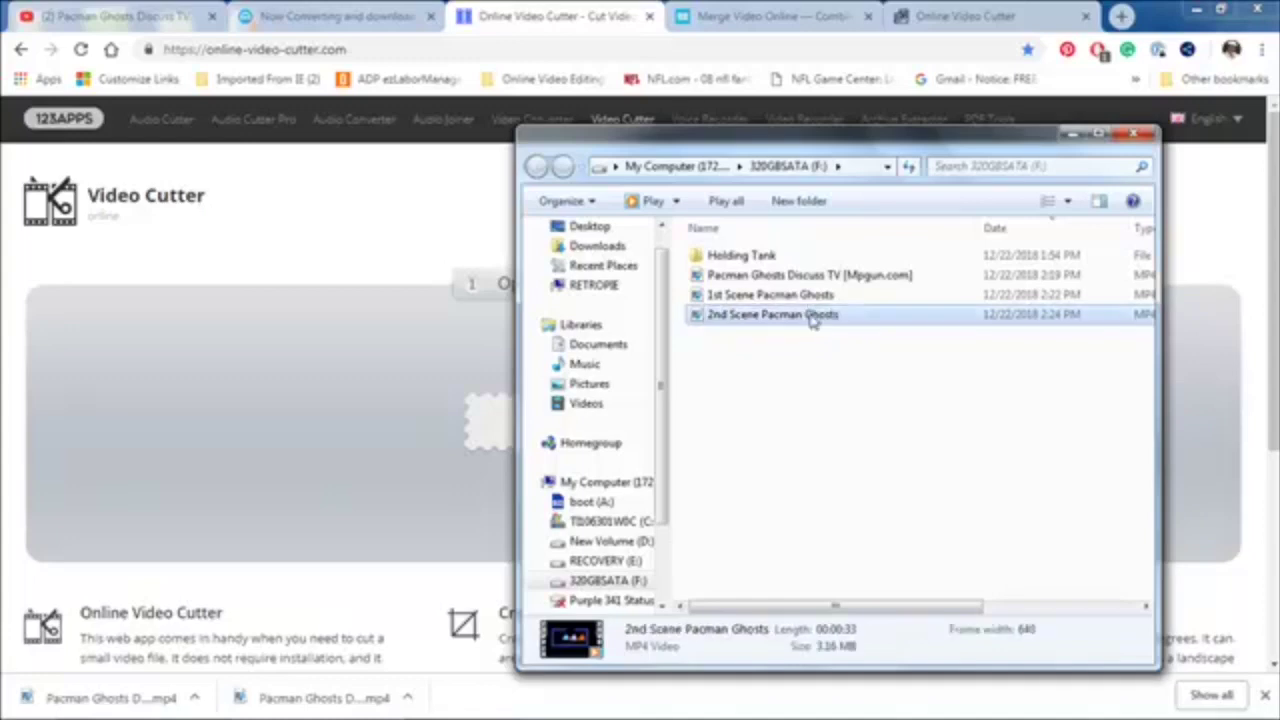
- Play 2nd Scene Pacman Ghosts in the media player and pause it
left_click(779, 360)
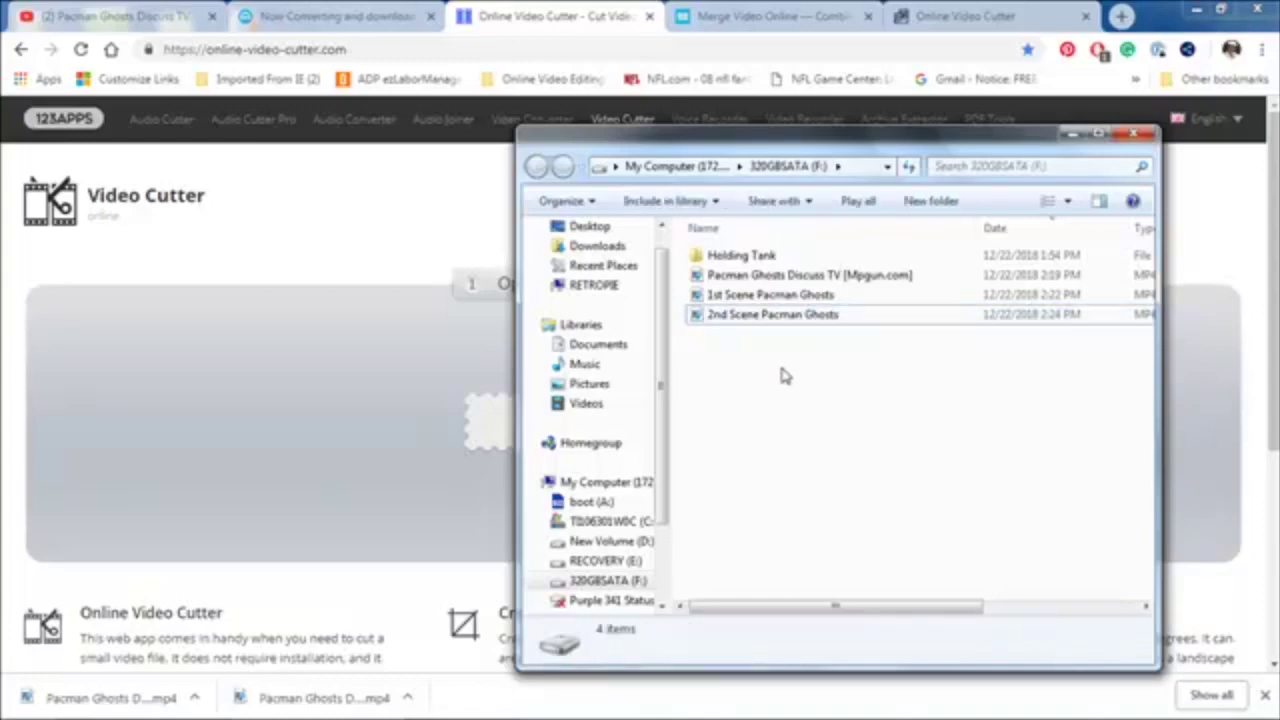
double_click(760, 316)
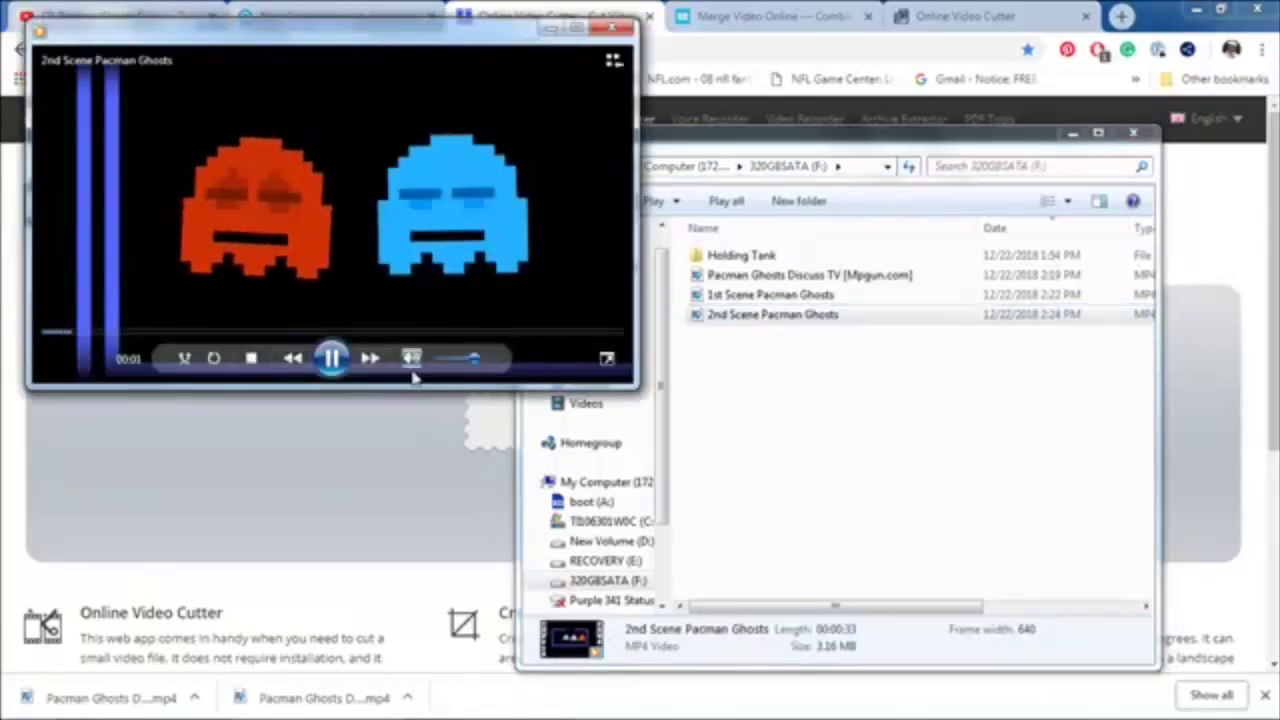
left_click(625, 115)
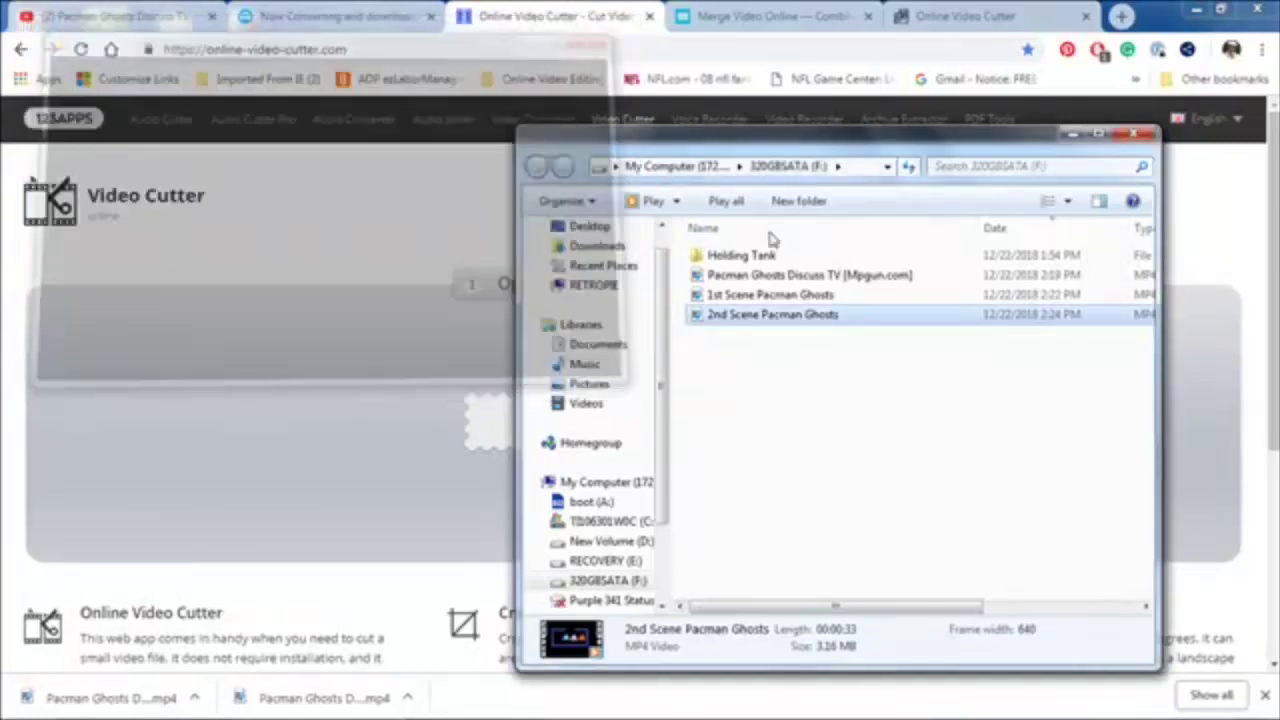
- Close the player and reload the same Pacman video in Online Video Cutter
left_click(611, 27)
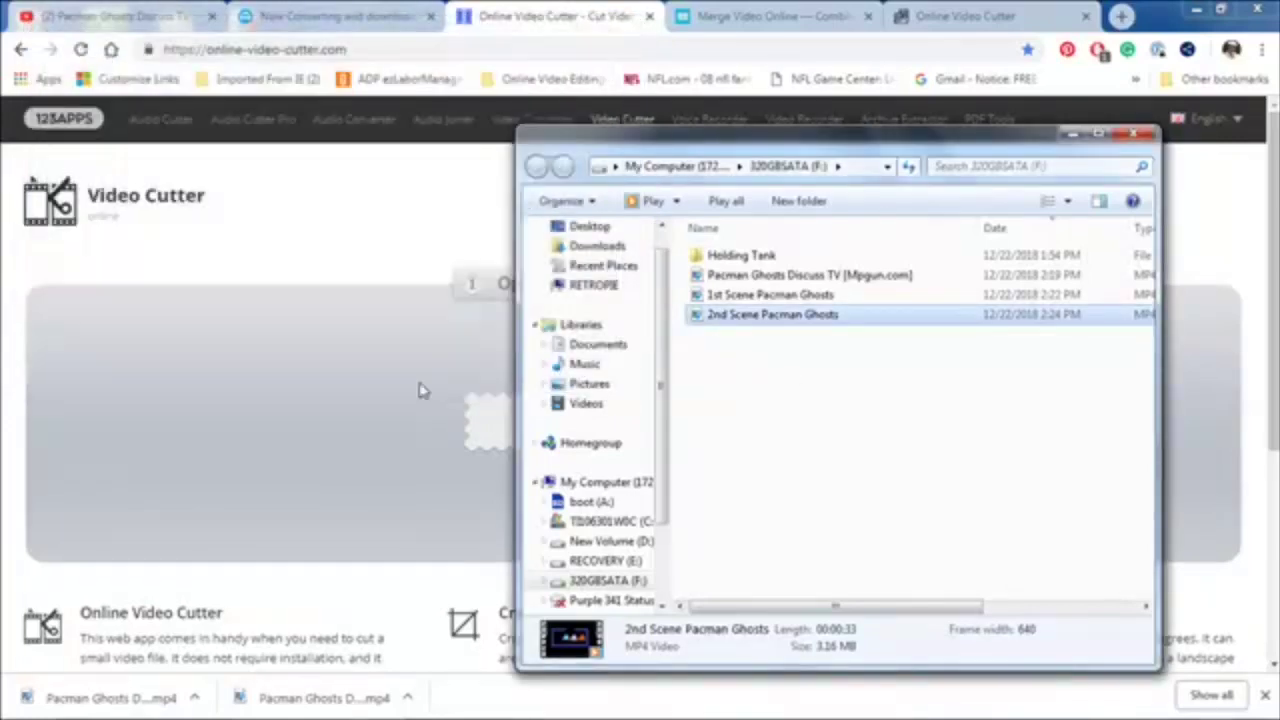
left_click(340, 214)
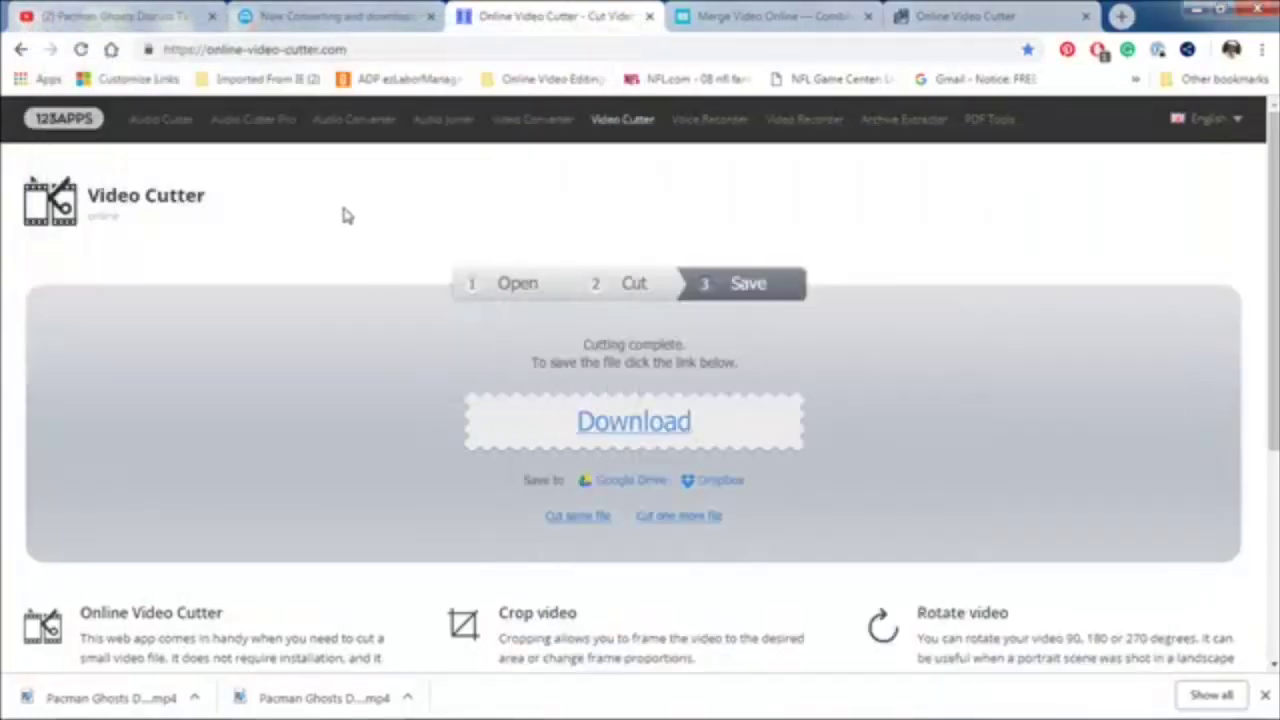
left_click(584, 518)
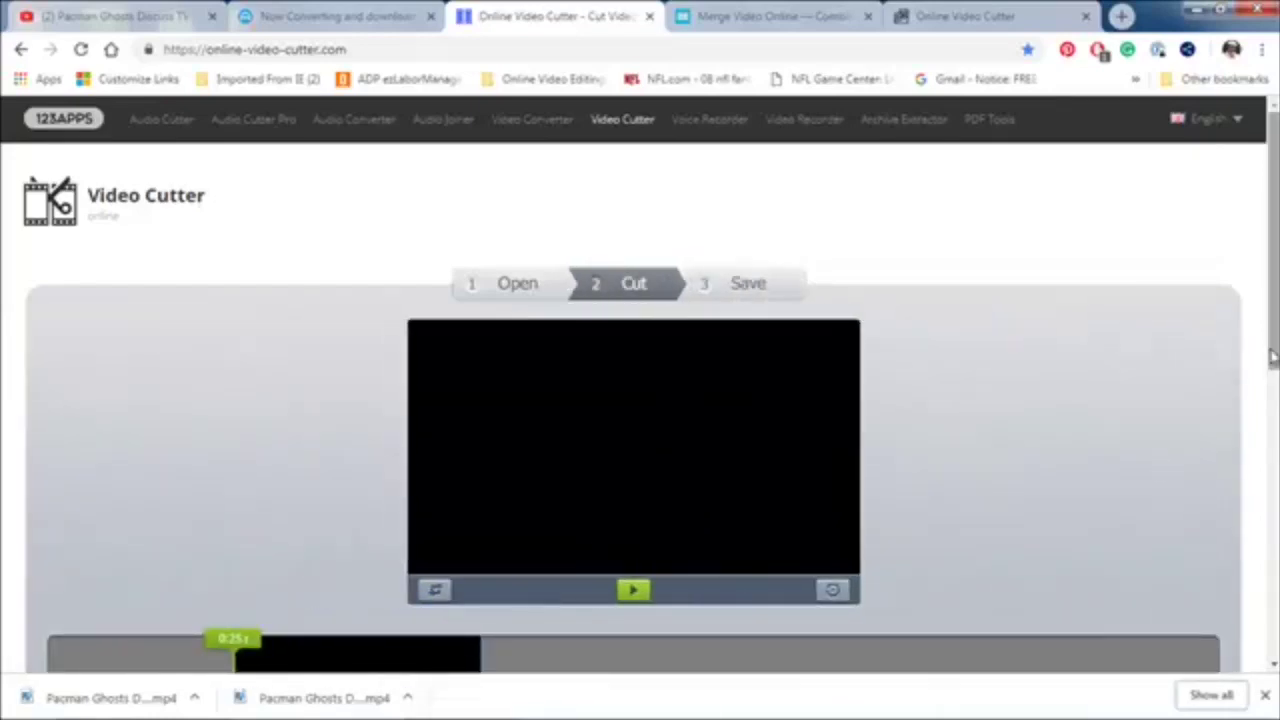
left_click_drag(1272, 355, 1272, 438)
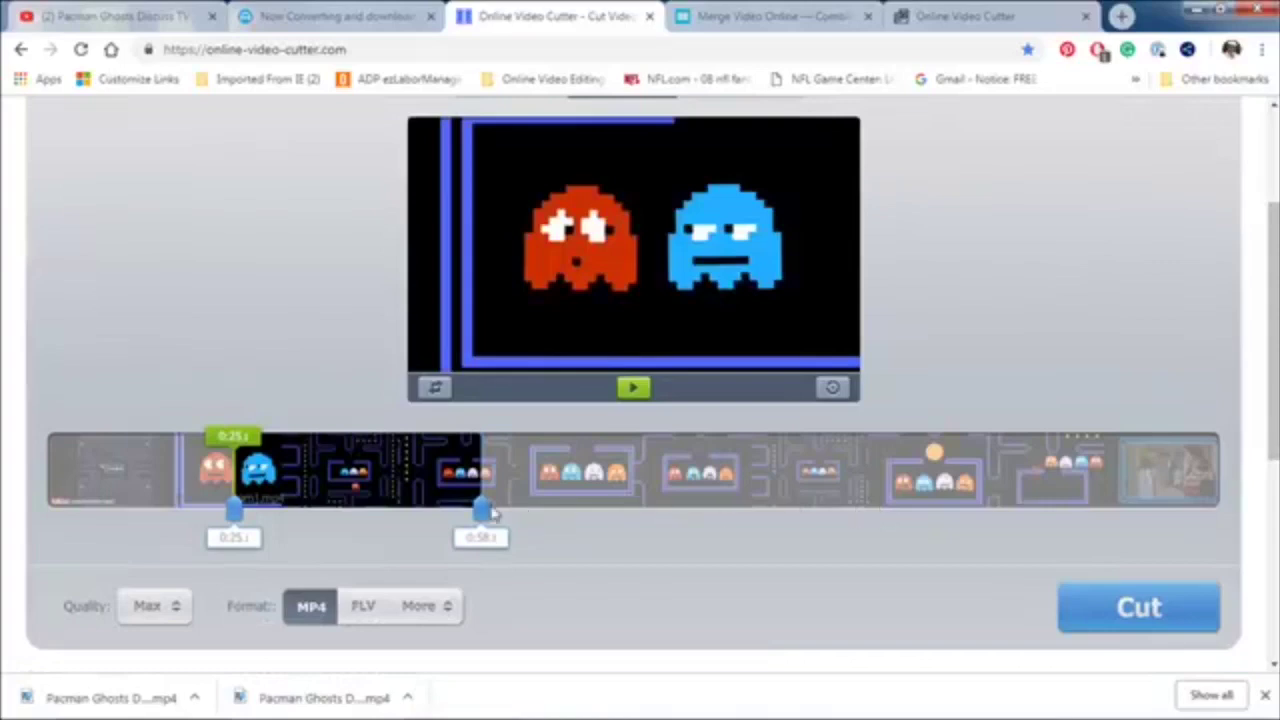
- Set the trim range to 1:45–1:55 and cut that section
left_click_drag(481, 512, 905, 511)
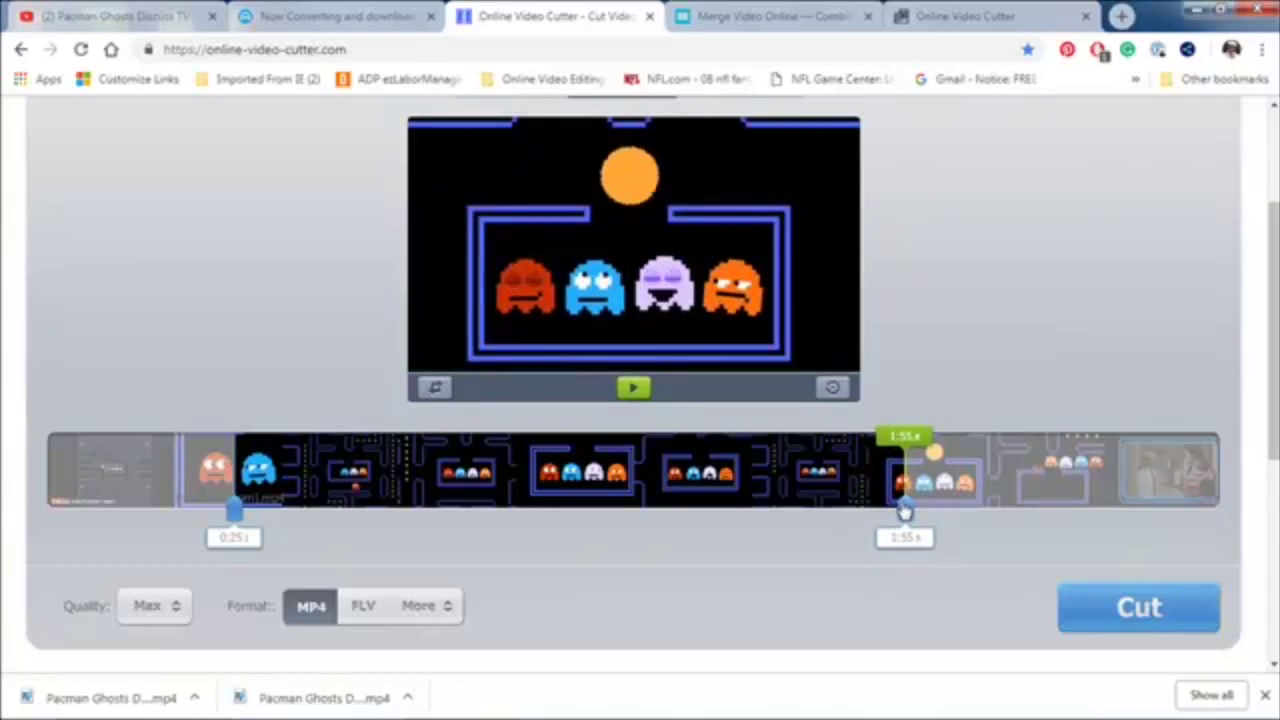
left_click_drag(904, 511, 906, 511)
left_click_drag(234, 511, 838, 528)
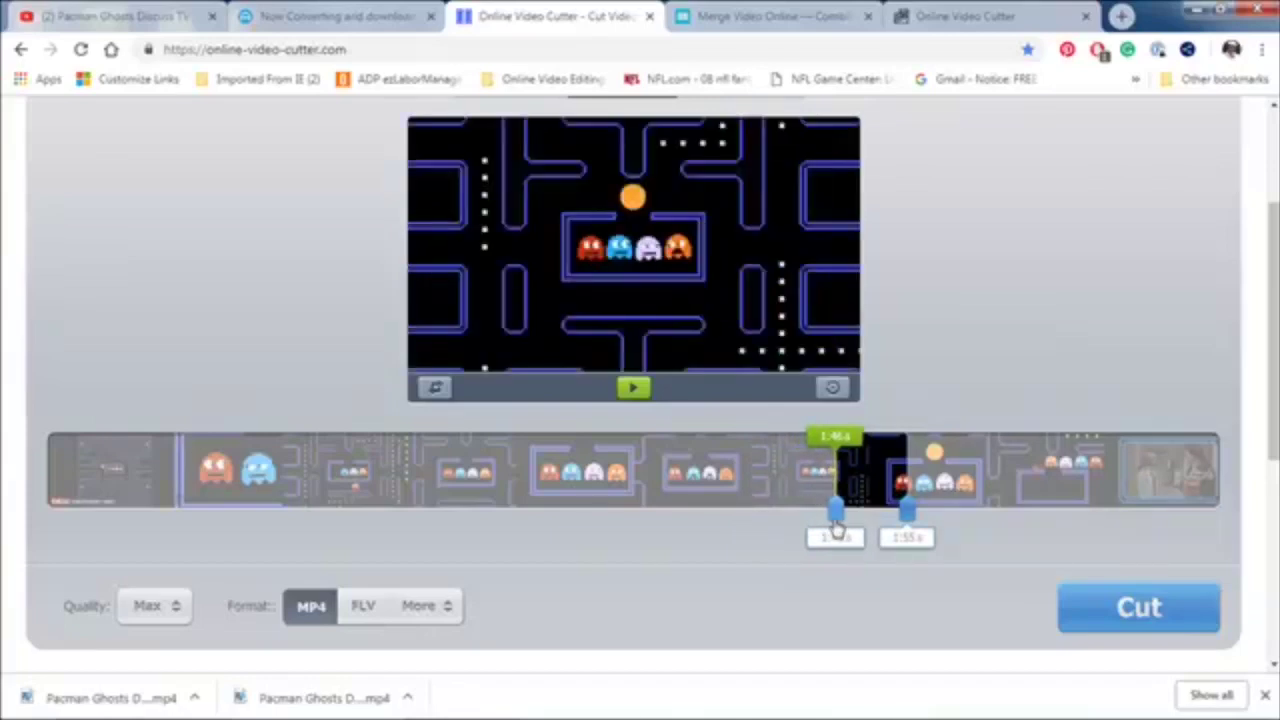
left_click_drag(837, 528, 833, 528)
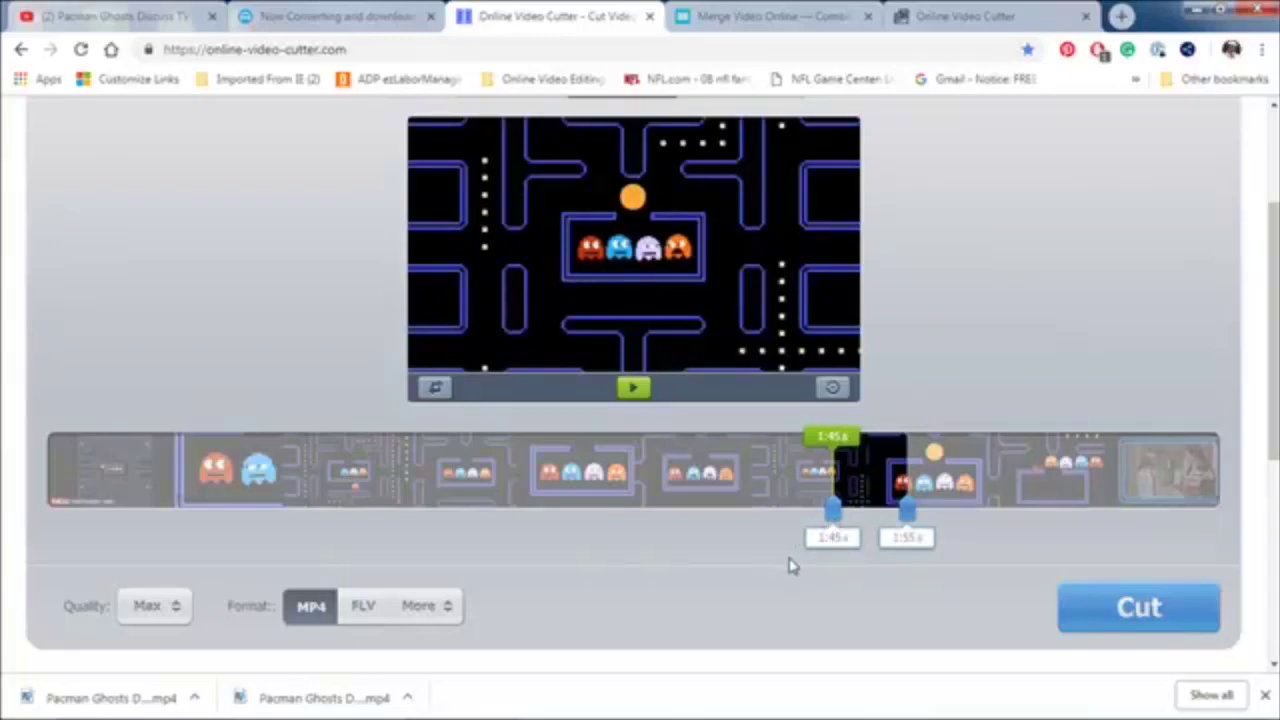
left_click(1115, 605)
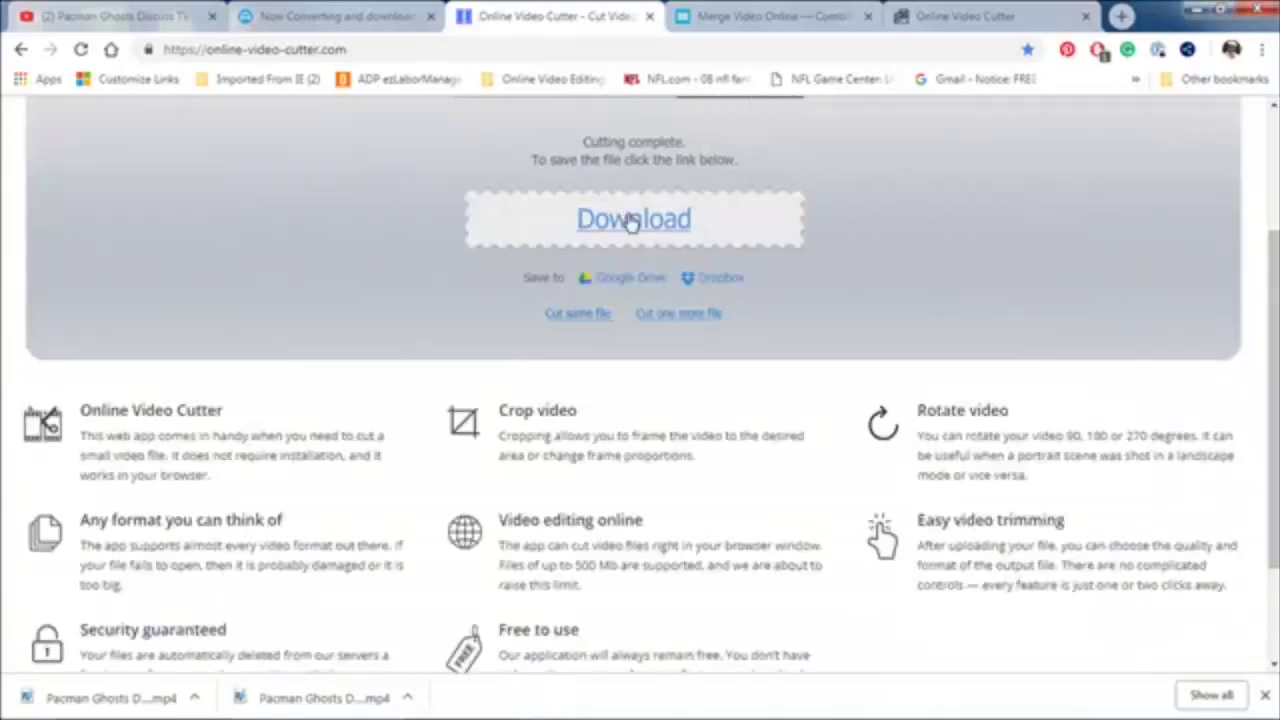
- Download the 1:45–1:55 clip and rename it '3rd Scene Pacman Ghosts'
left_click(630, 220)
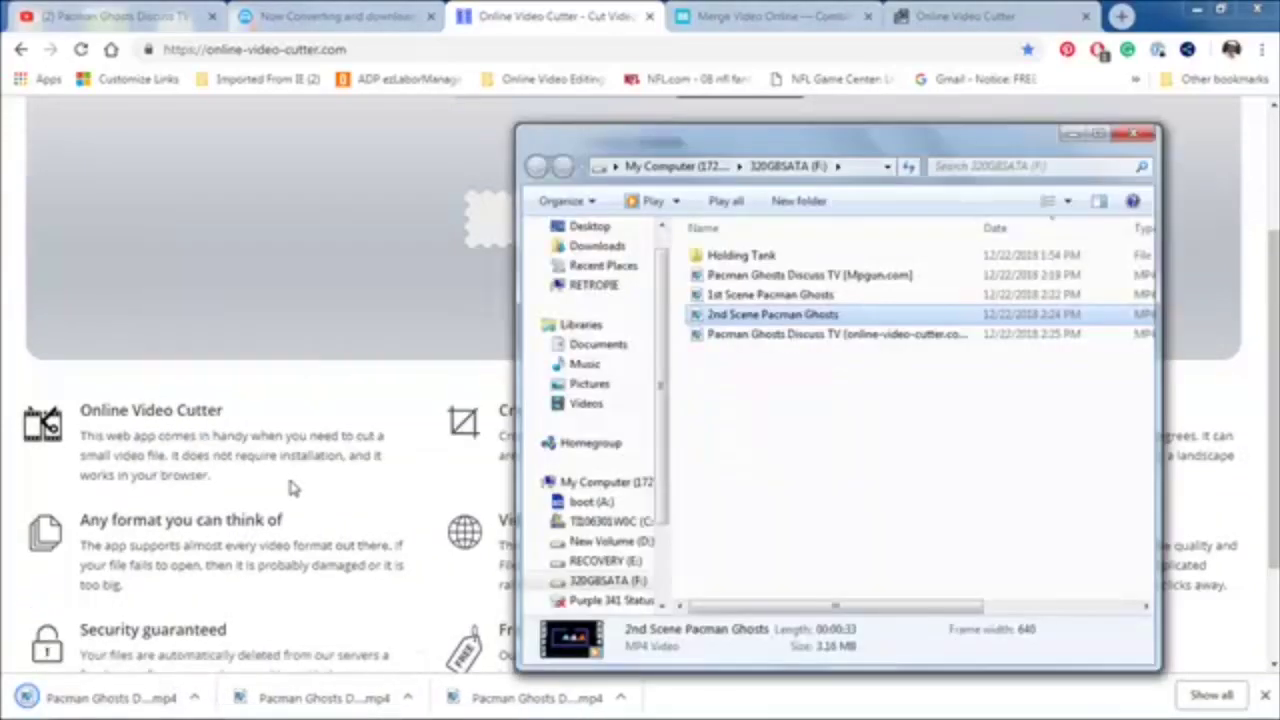
left_click(752, 338)
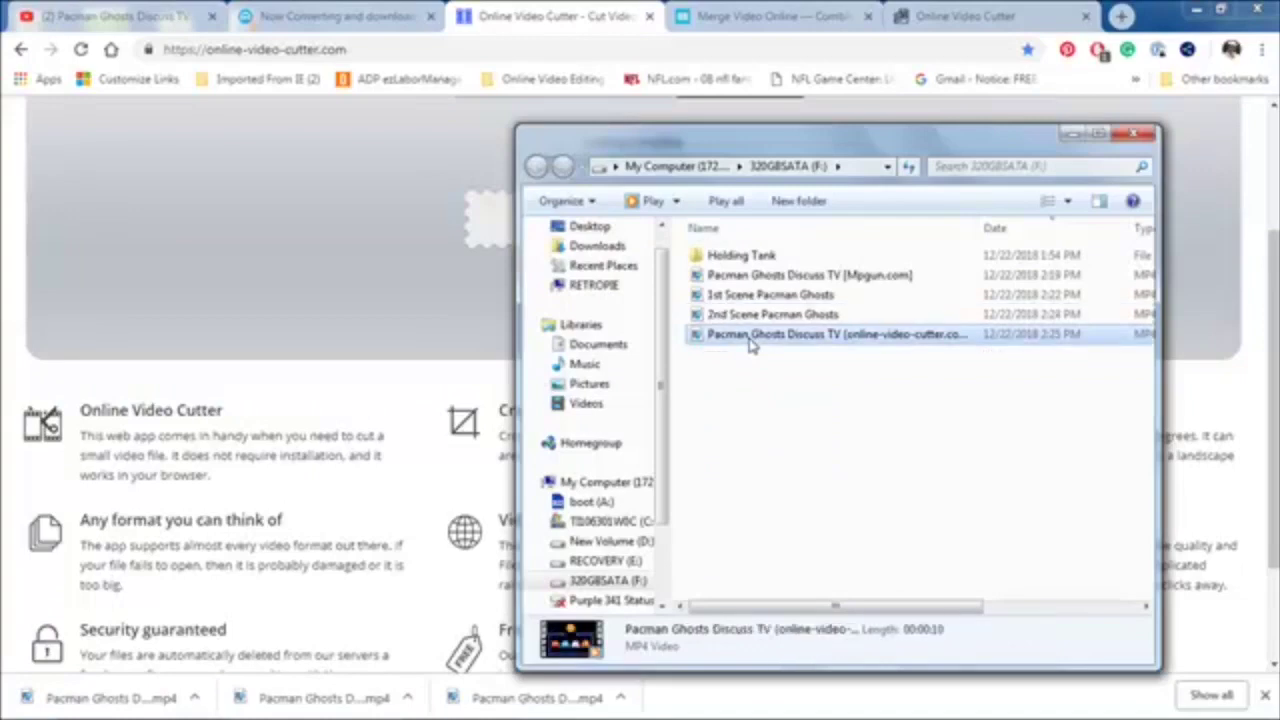
left_click(752, 338)
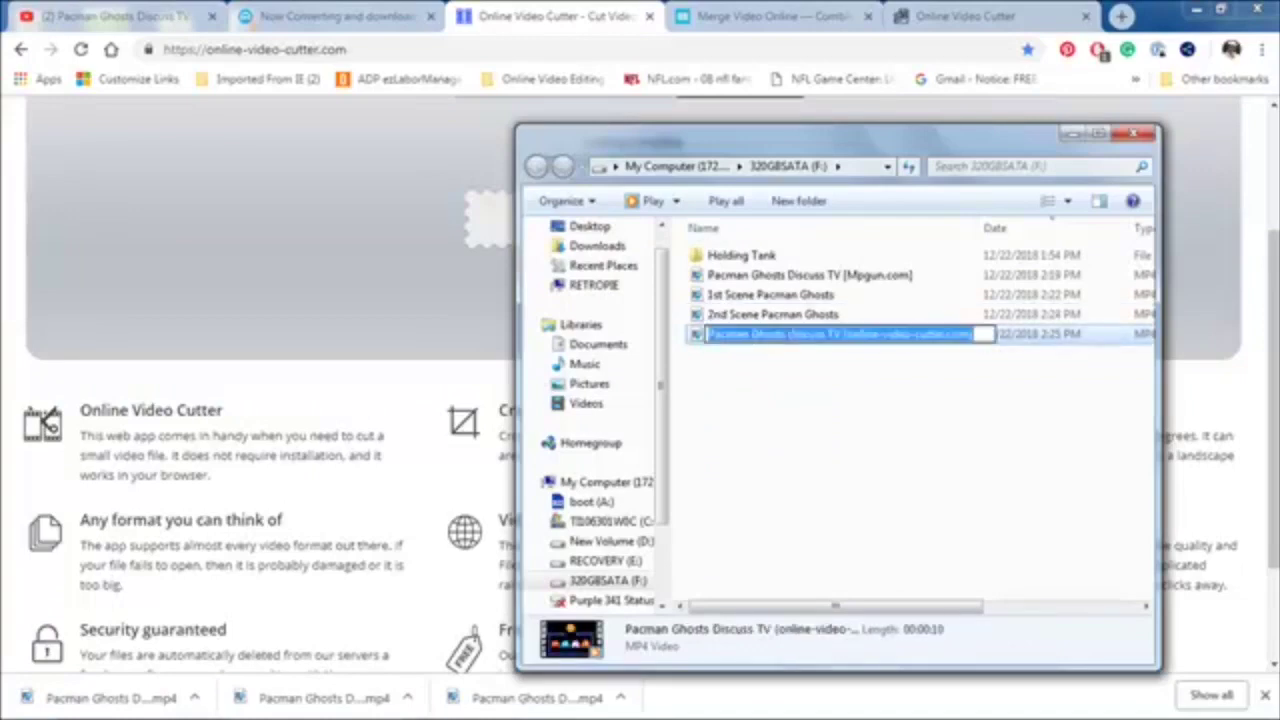
left_click_drag(786, 334, 1078, 290)
key("BackSpace")
key("BackSpace")
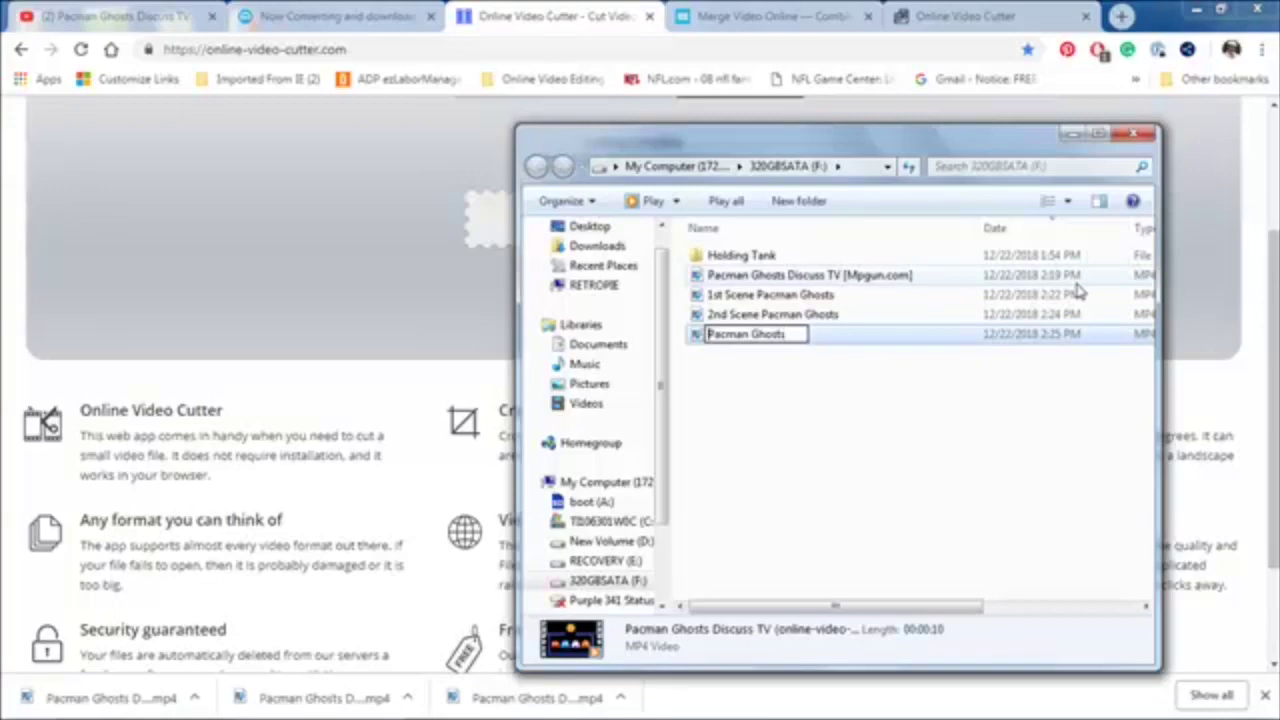
key("Home")
type("3rd ")
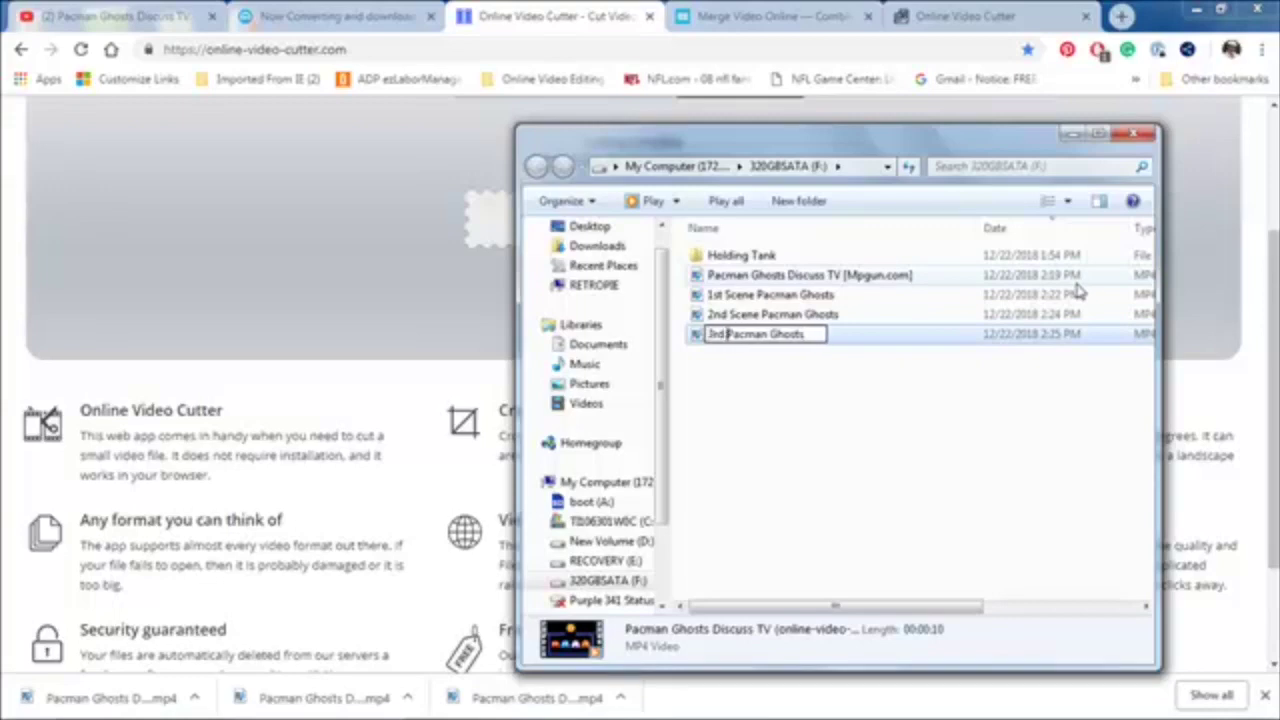
type("Scene")
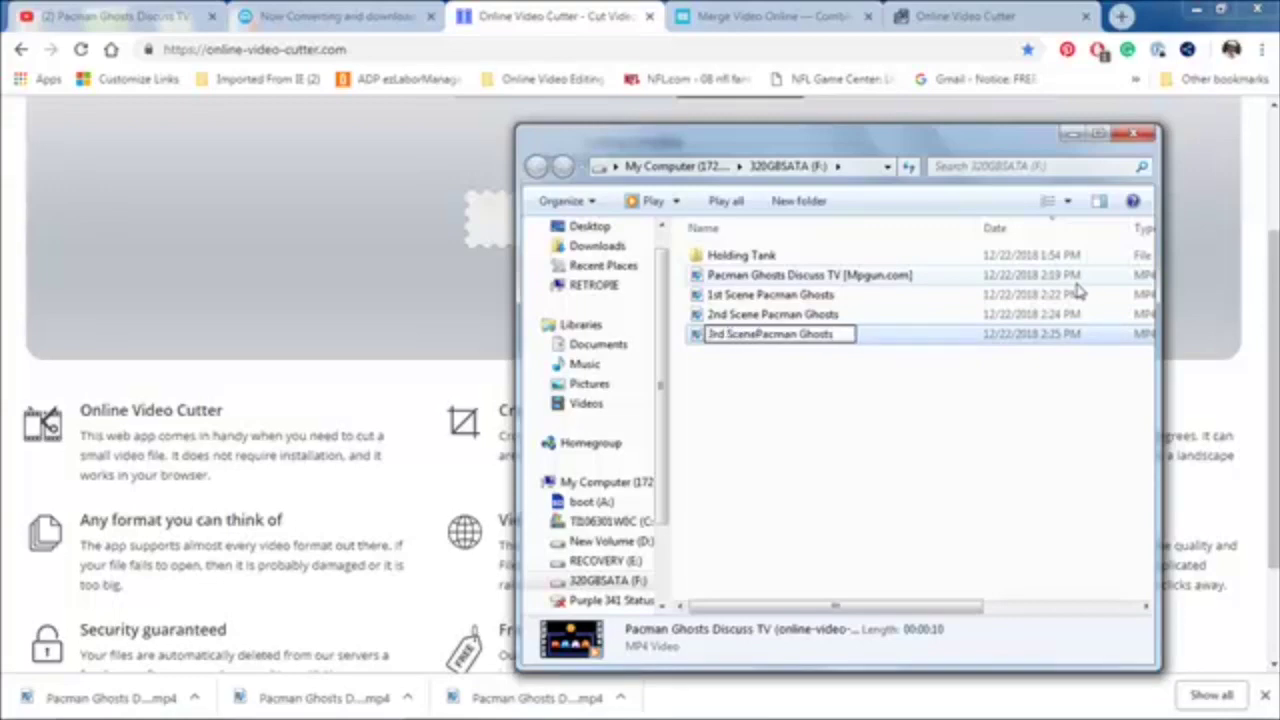
key("Return")
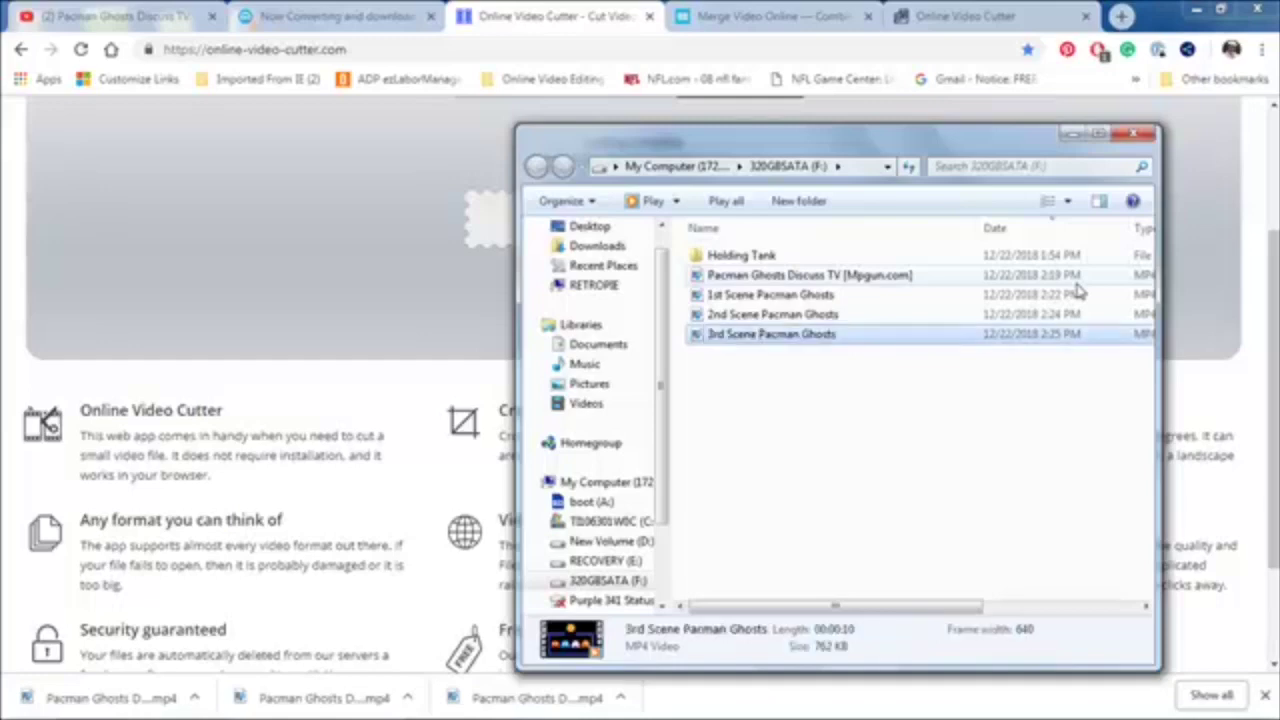
- Delete the original Pacman Ghosts Discuss TV [Mpgun.com] video to the Recycle Bin
left_click(894, 429)
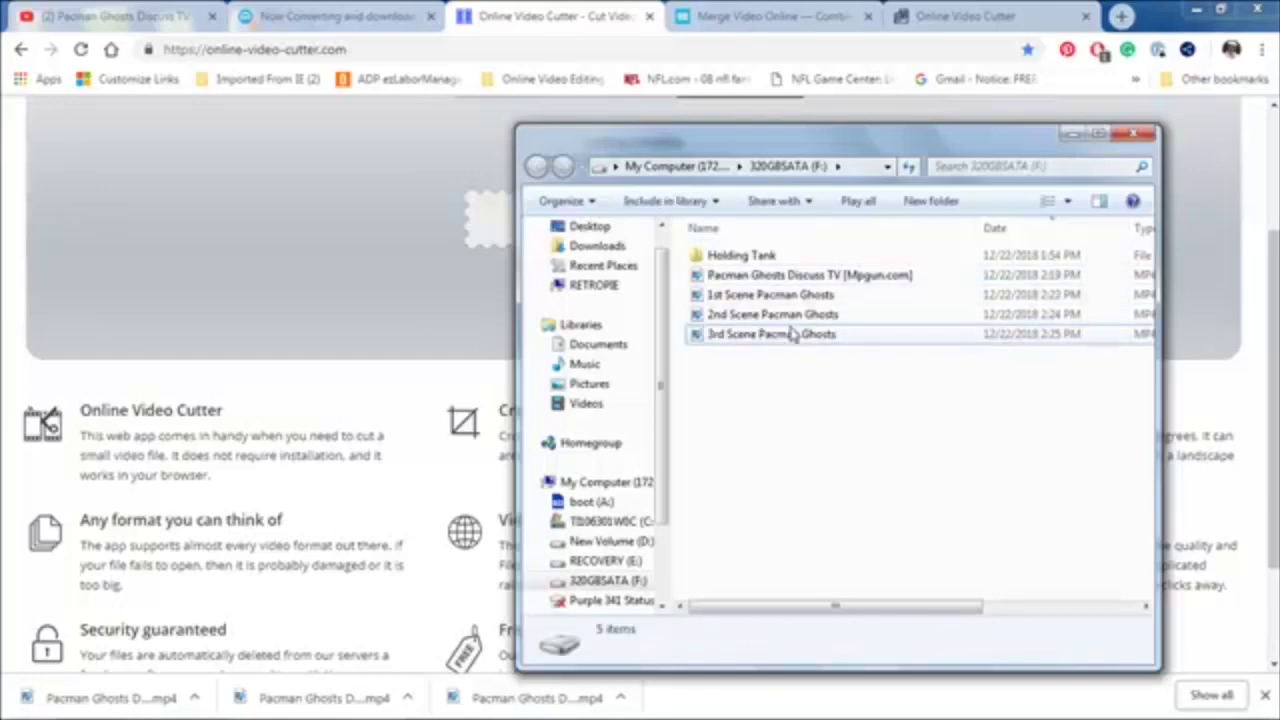
left_click(806, 278)
key("Delete")
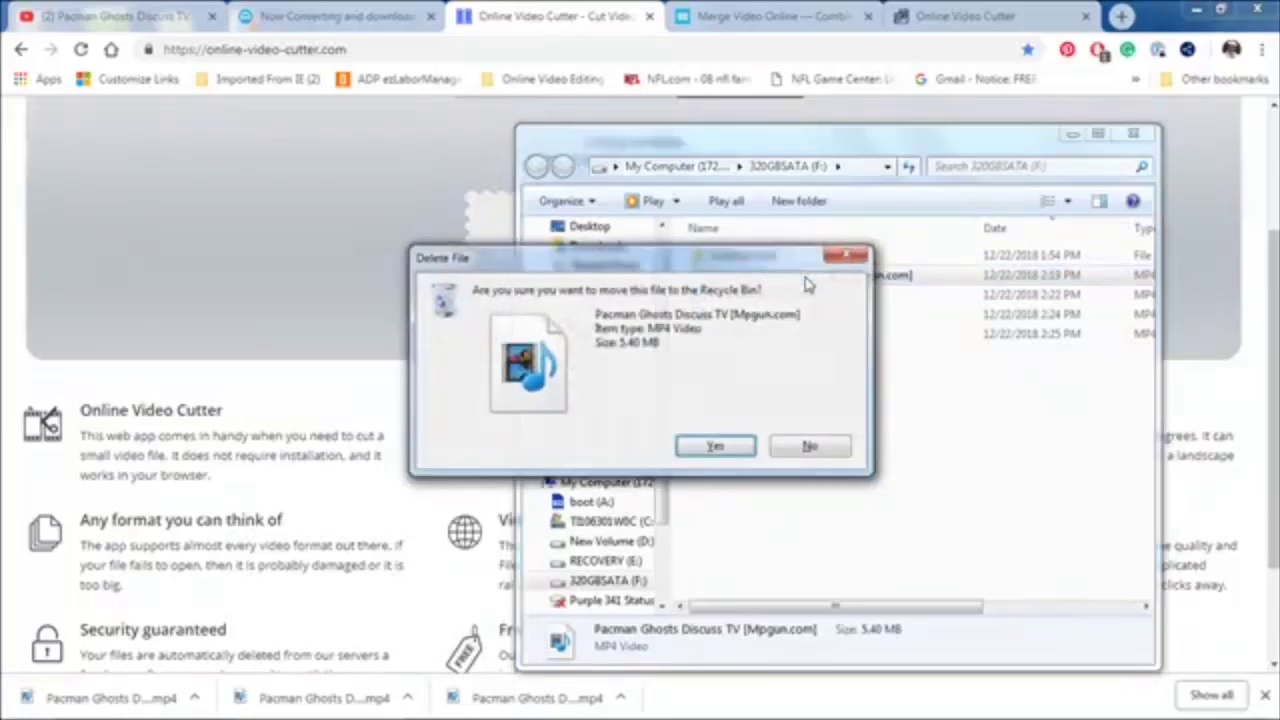
left_click(716, 447)
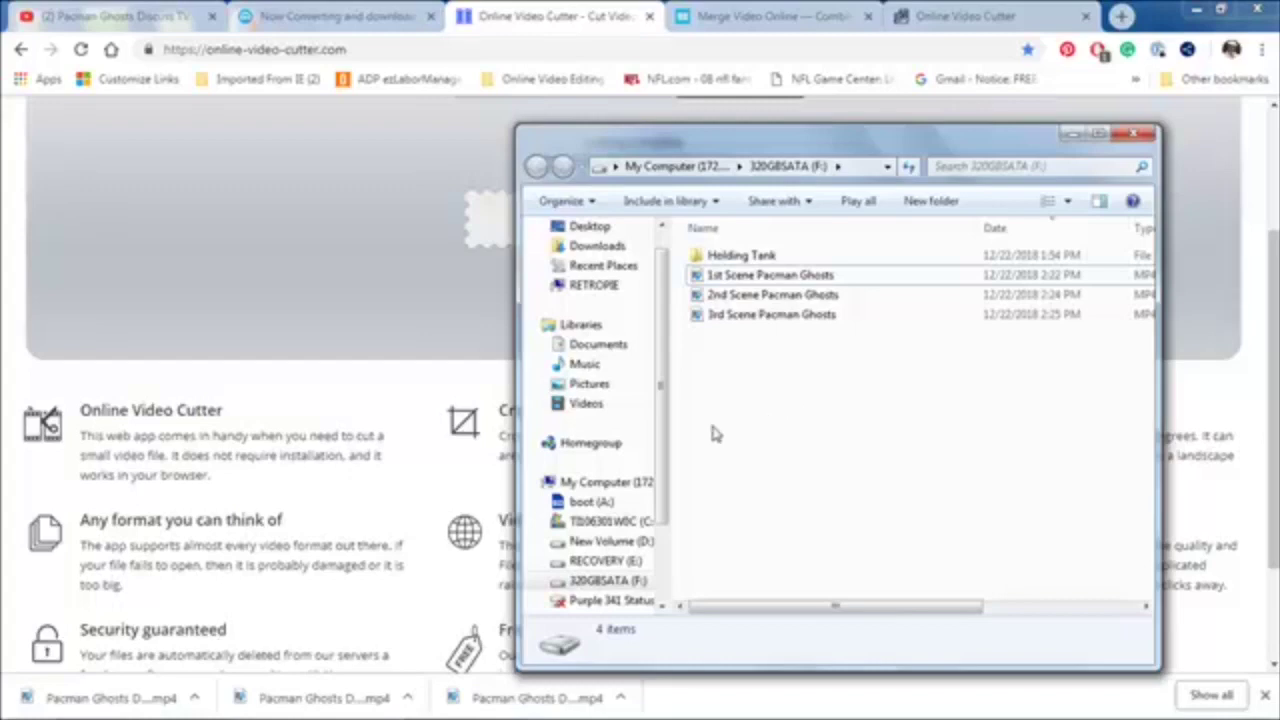
- Copy Arcade 1Up Logo Splashscreen from D:\RetroPie SplashScreens Archive
left_click(600, 543)
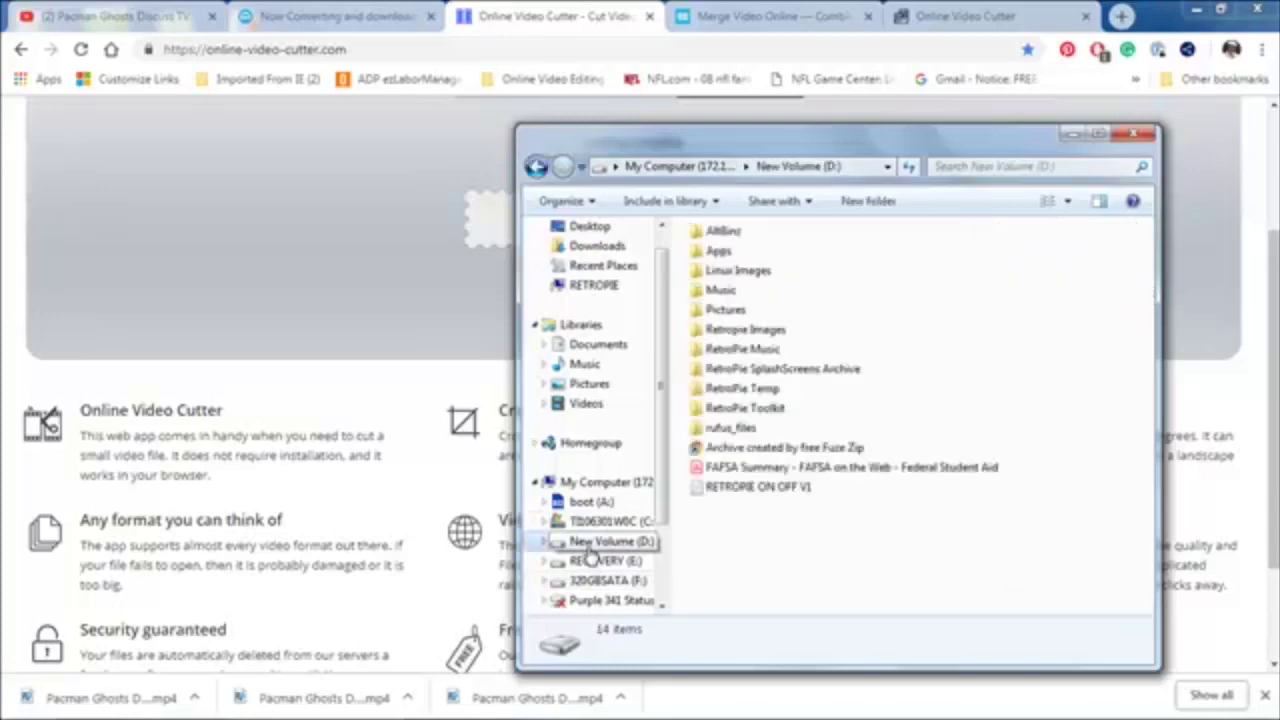
double_click(781, 369)
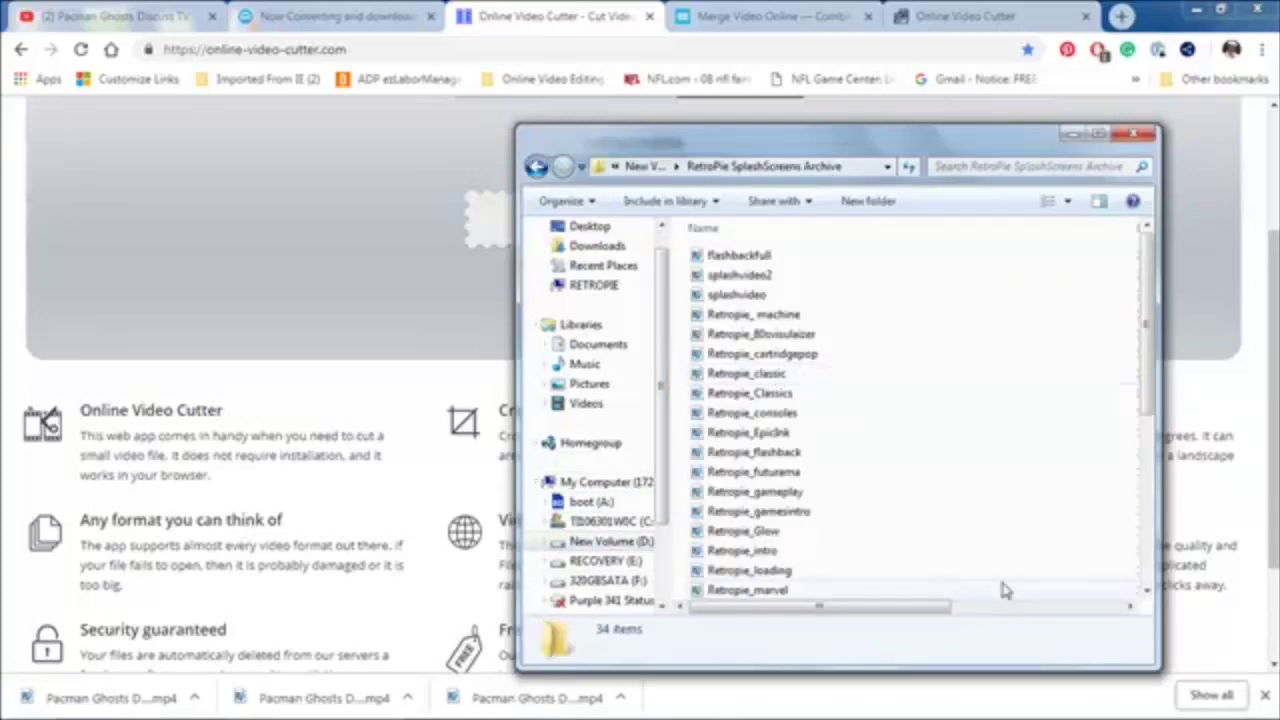
scroll(1150, 548, "down", 6)
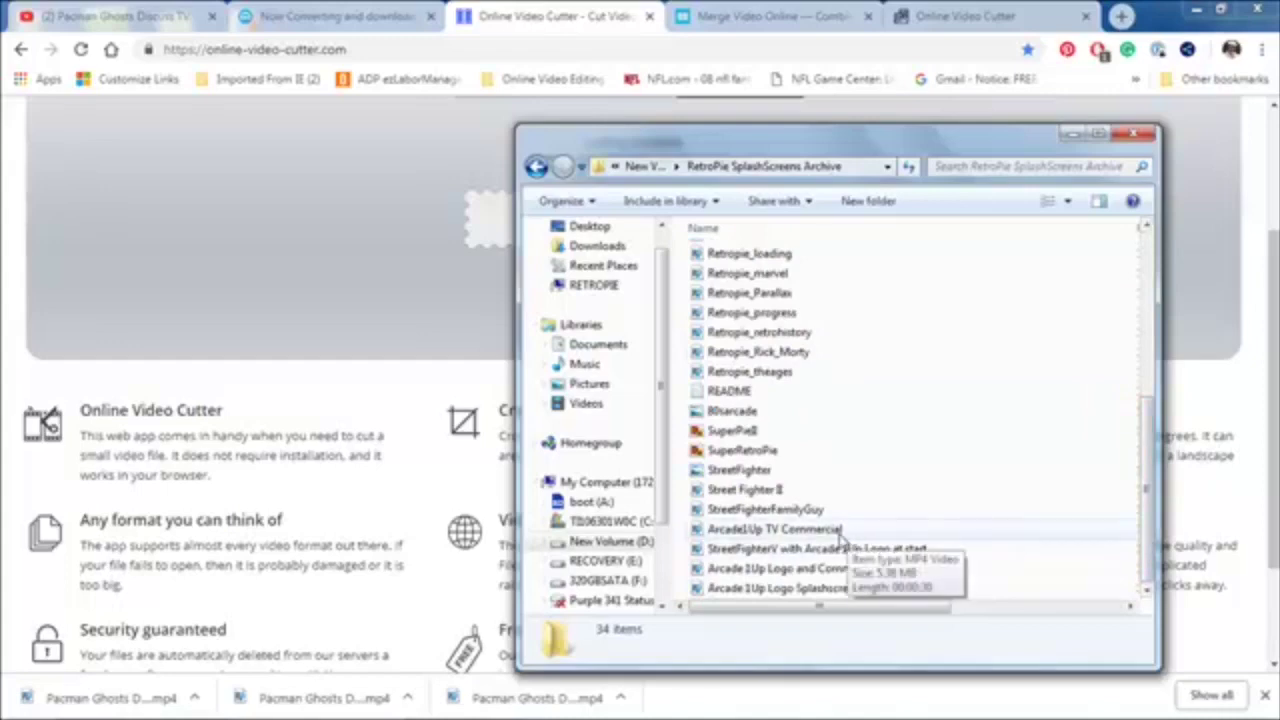
left_click(855, 594)
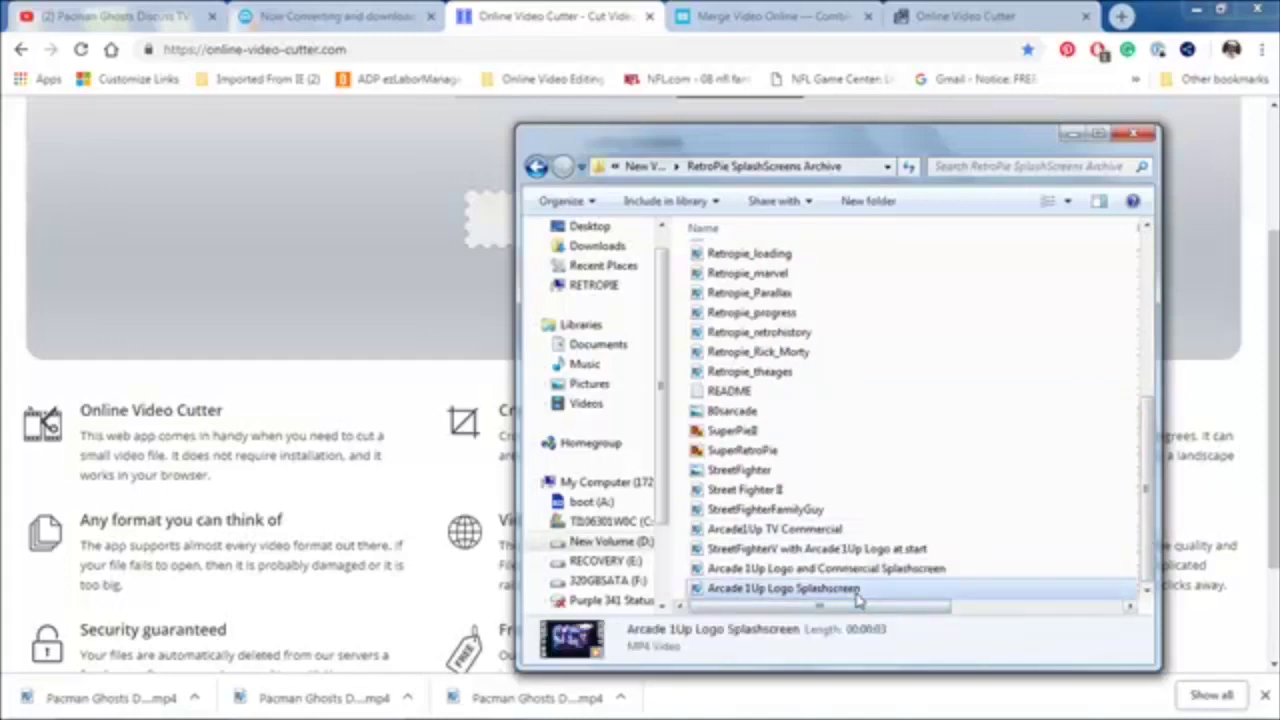
right_click(857, 597)
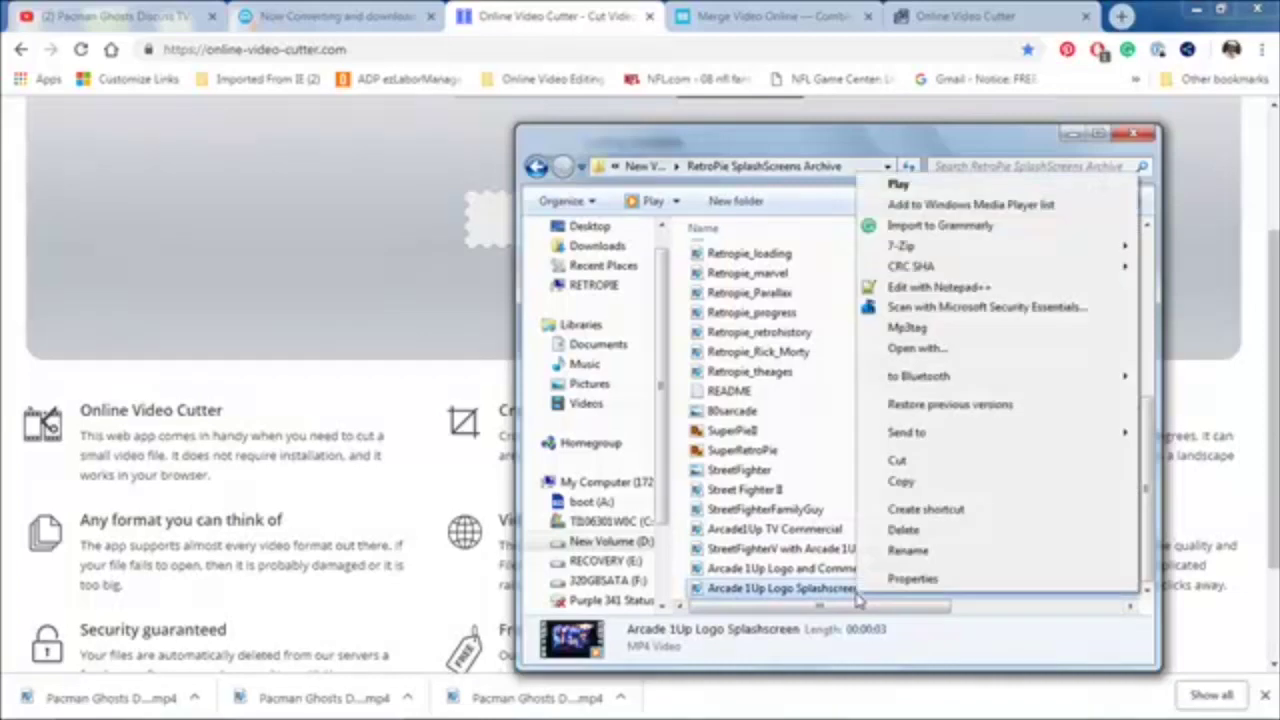
left_click(932, 484)
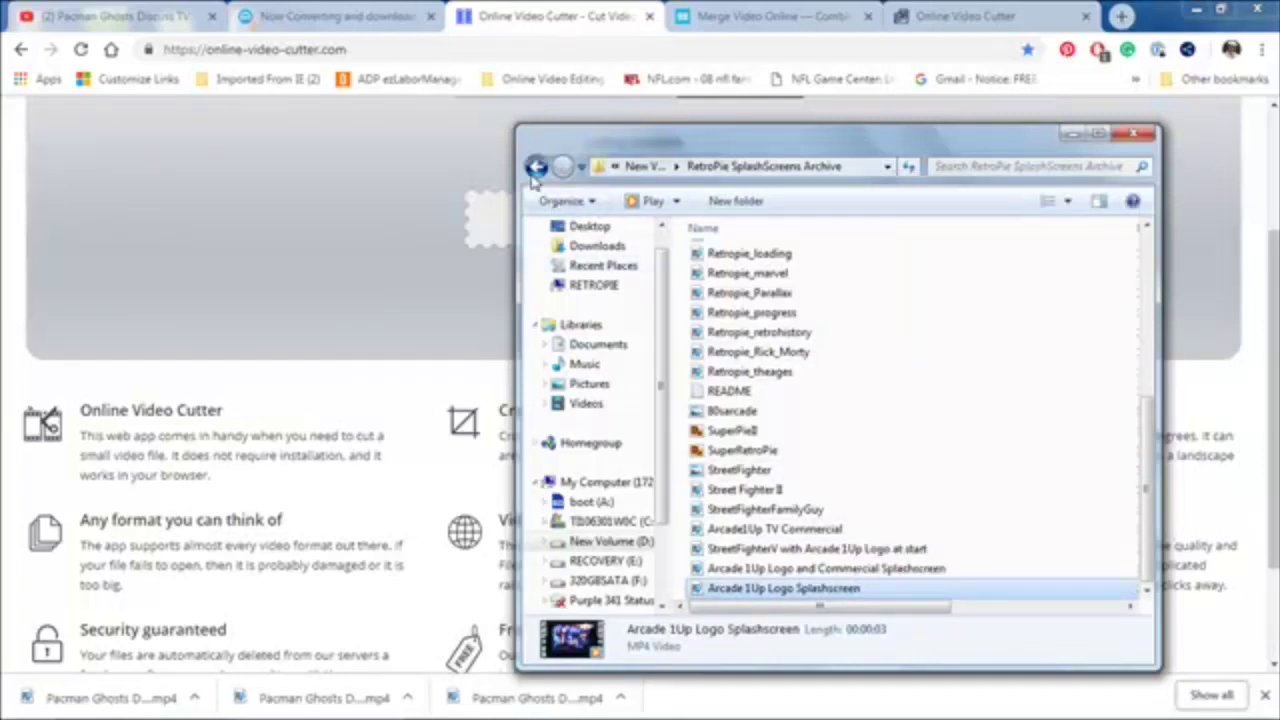
- Paste the Arcade 1Up splashscreen video into the 320GBSATA (F:) drive
left_click(537, 167)
left_click(537, 167)
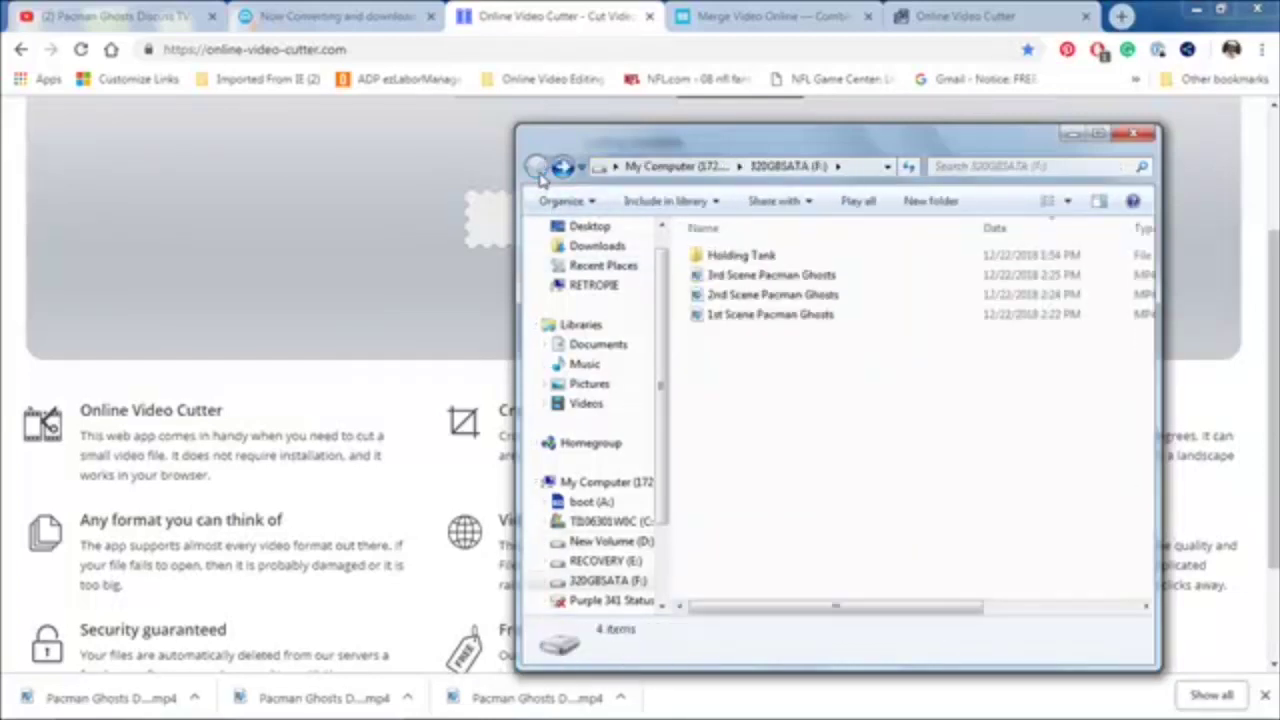
right_click(803, 379)
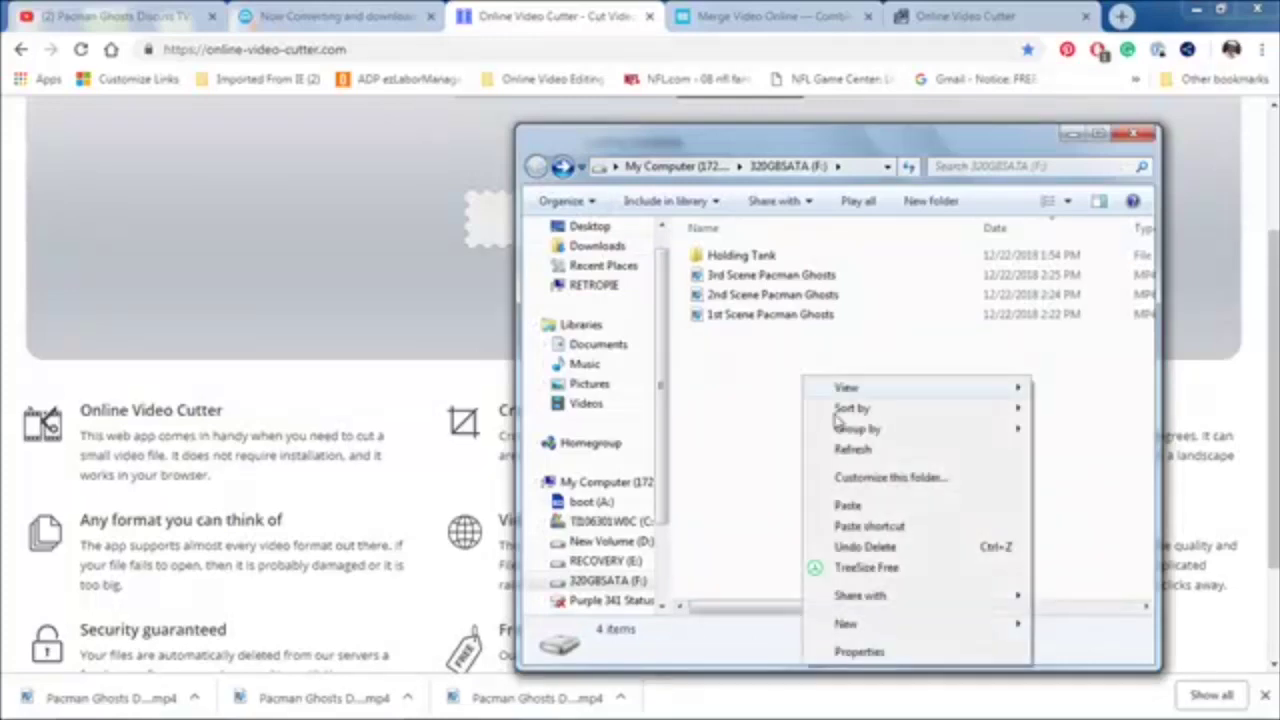
left_click(880, 510)
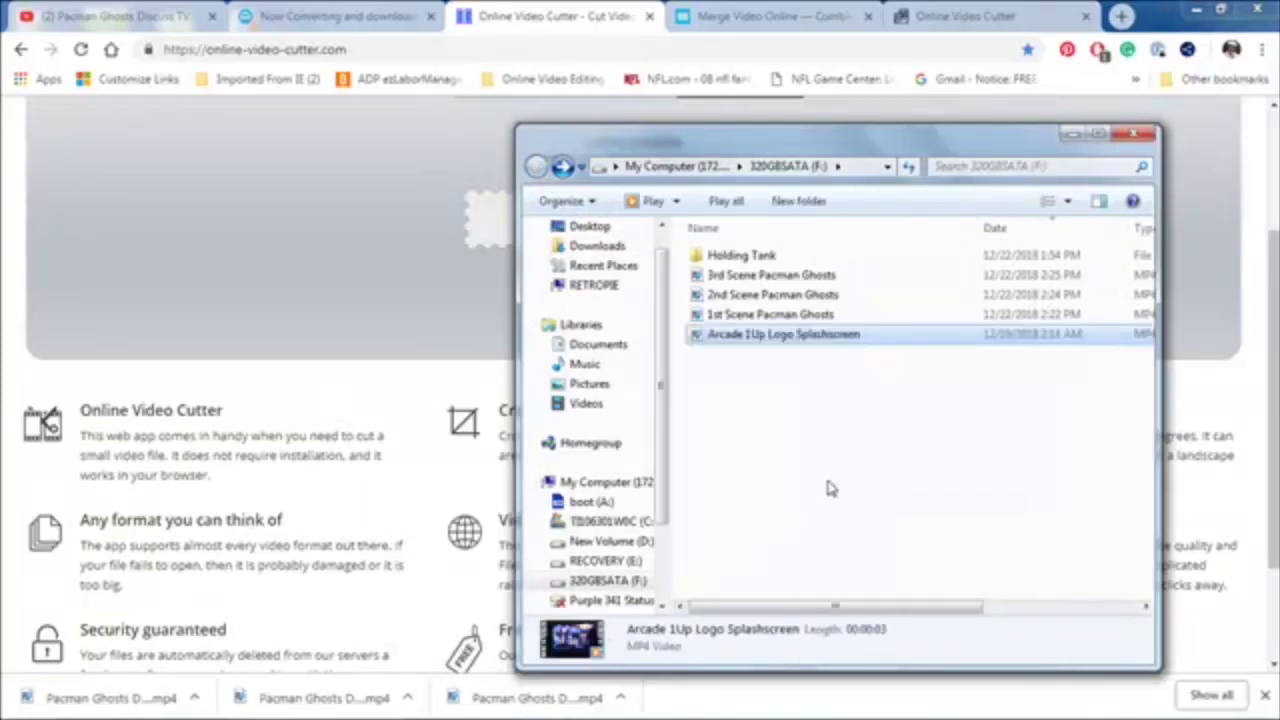
- Rename the pasted file '4th Scene - Arcade1up Logo' and switch to Merge Video Online
left_click(775, 336)
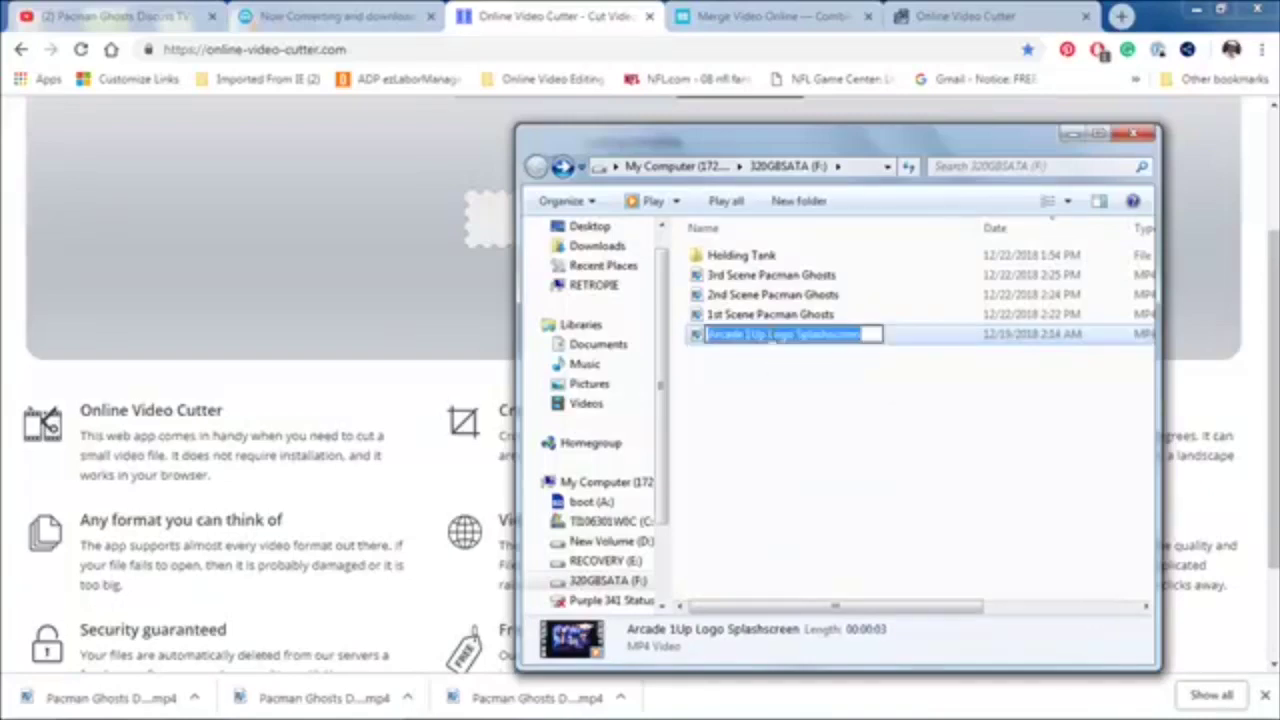
type("4")
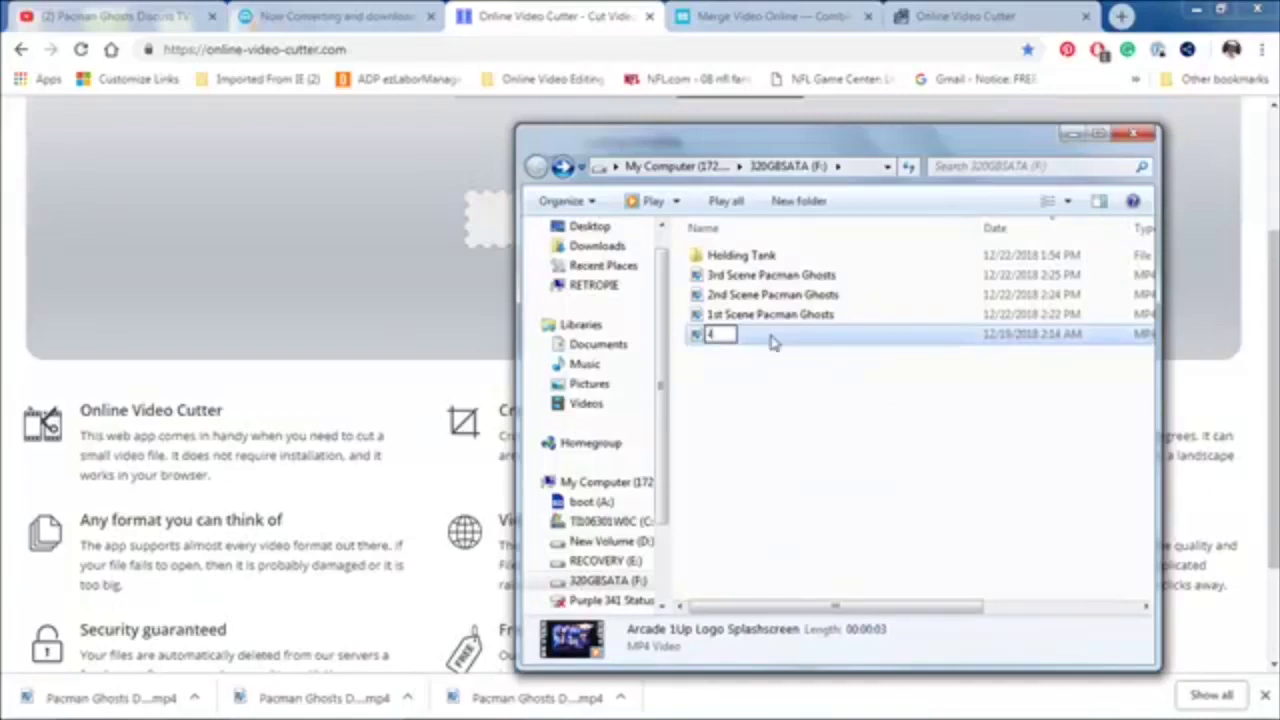
type("th Scene")
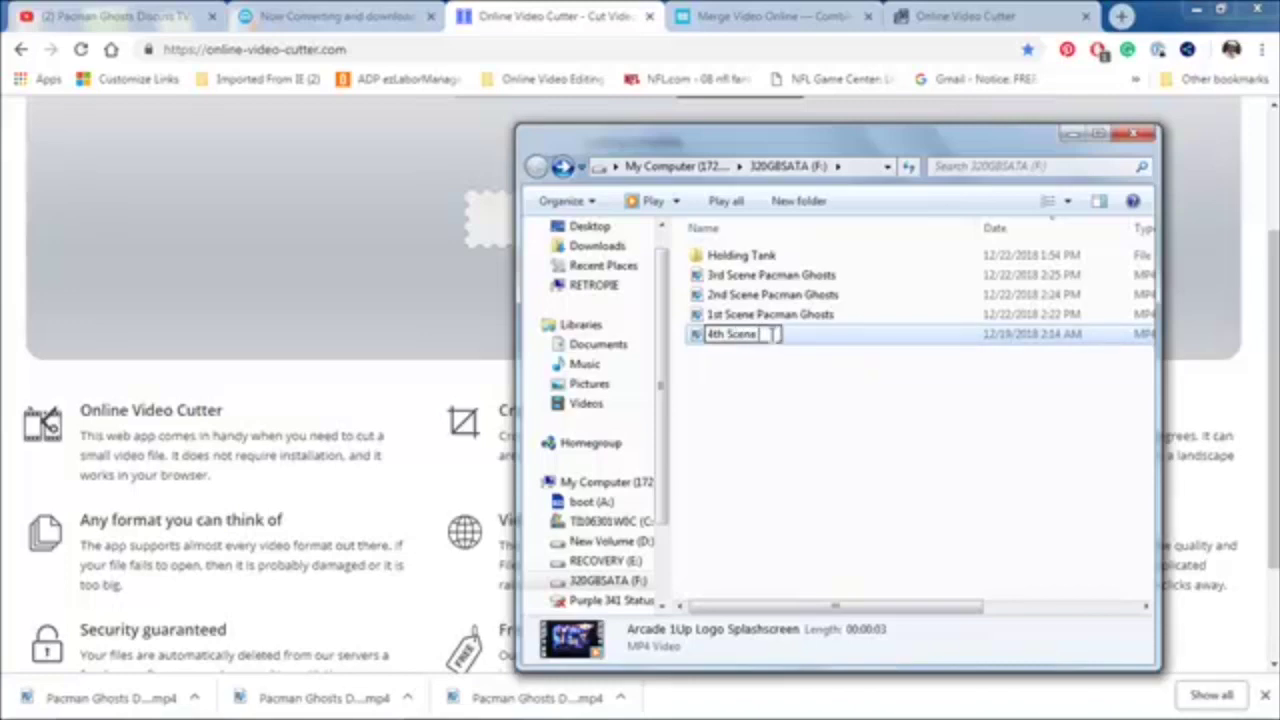
type(" - Pa")
type("rcad")
type("e1up")
type(" Logo")
left_click(803, 382)
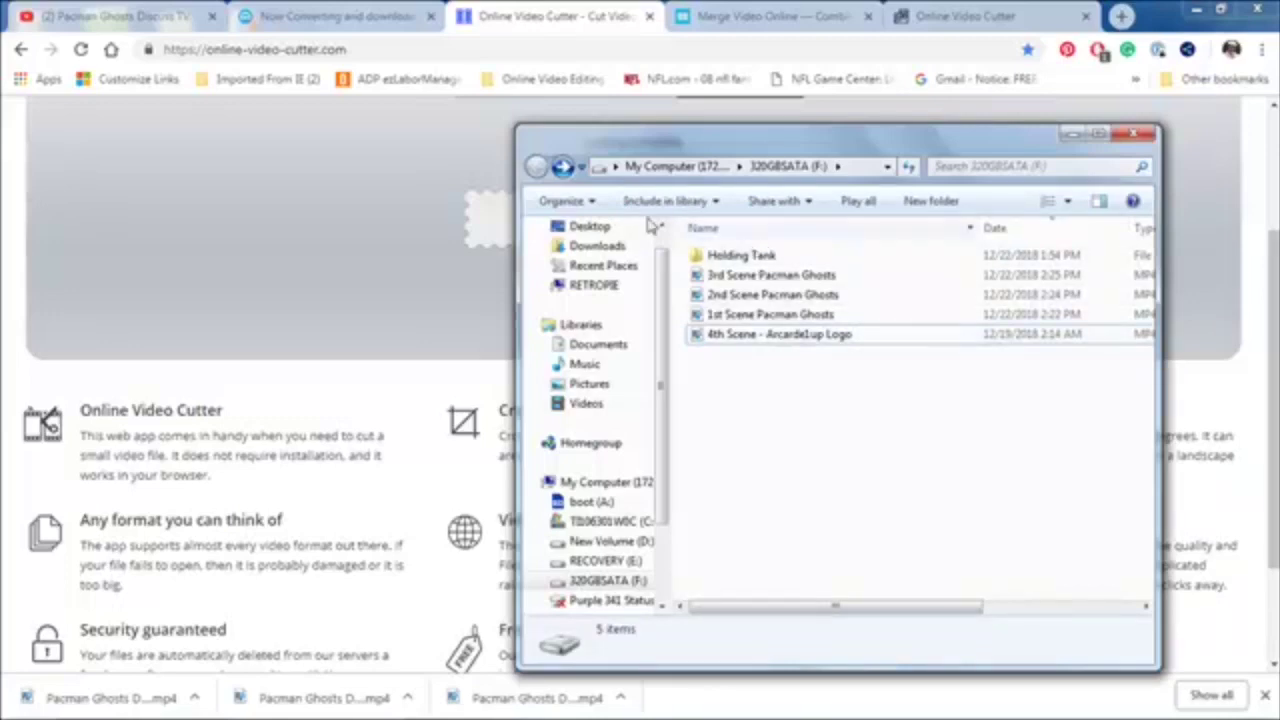
left_click(715, 20)
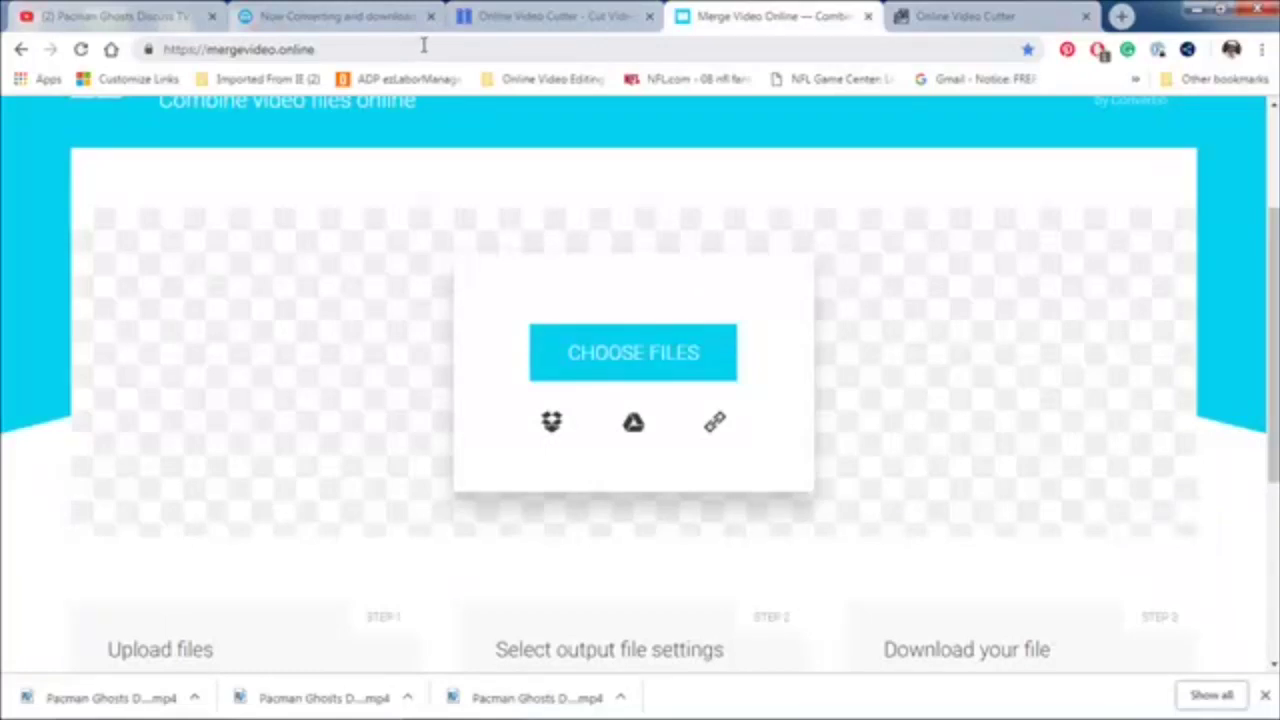
- Upload the 1st, 2nd, 3rd and 4th Scene clips to mergevideo.online
left_click(622, 350)
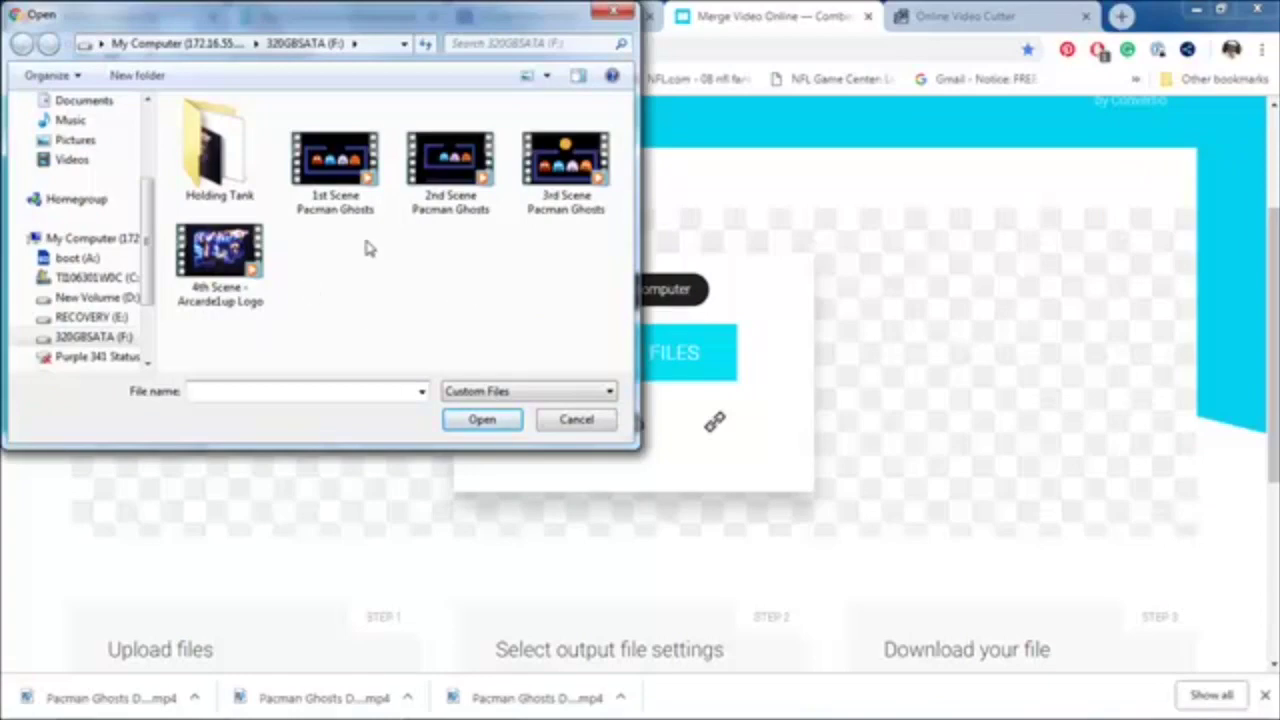
double_click(330, 163)
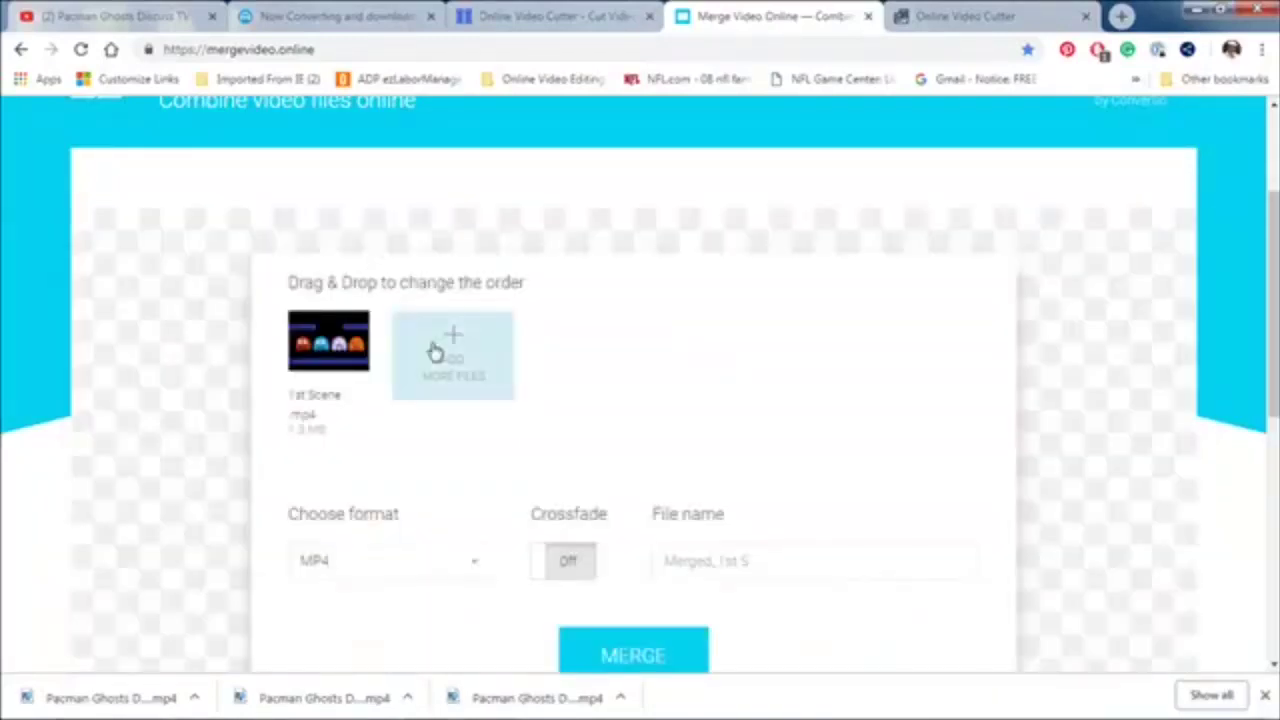
left_click(435, 352)
left_click(452, 180)
double_click(452, 180)
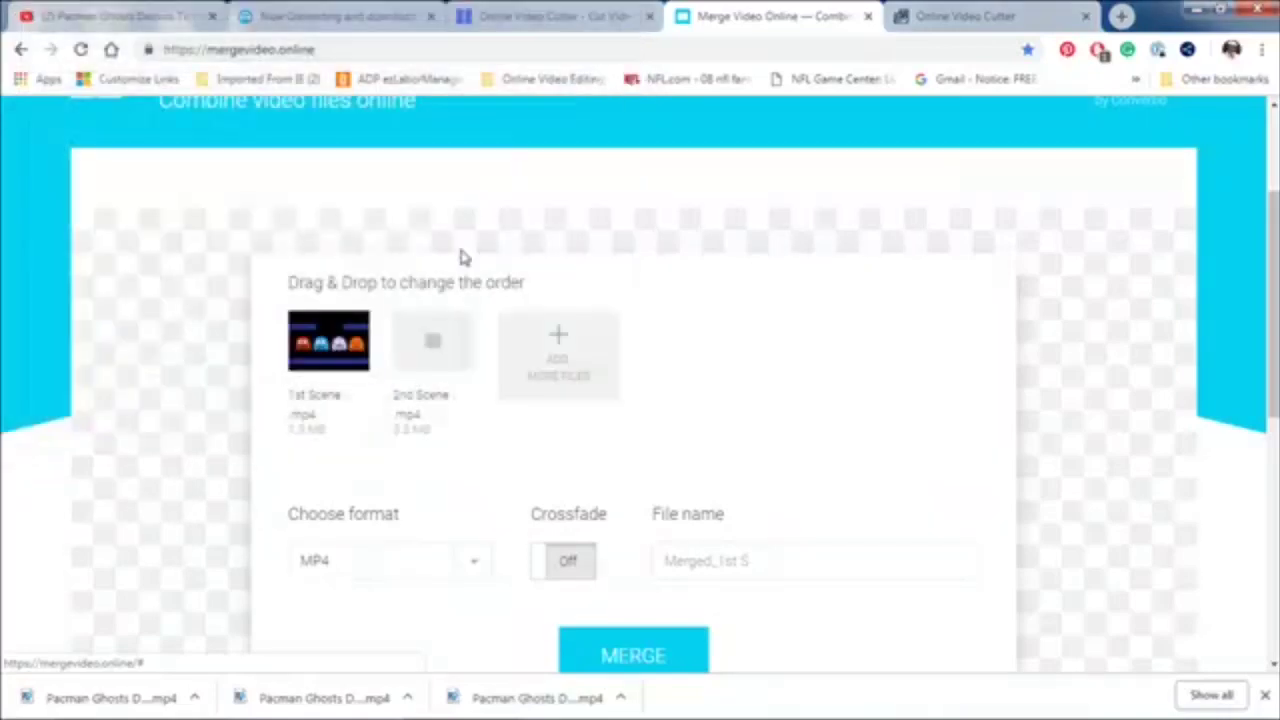
left_click(553, 374)
double_click(567, 150)
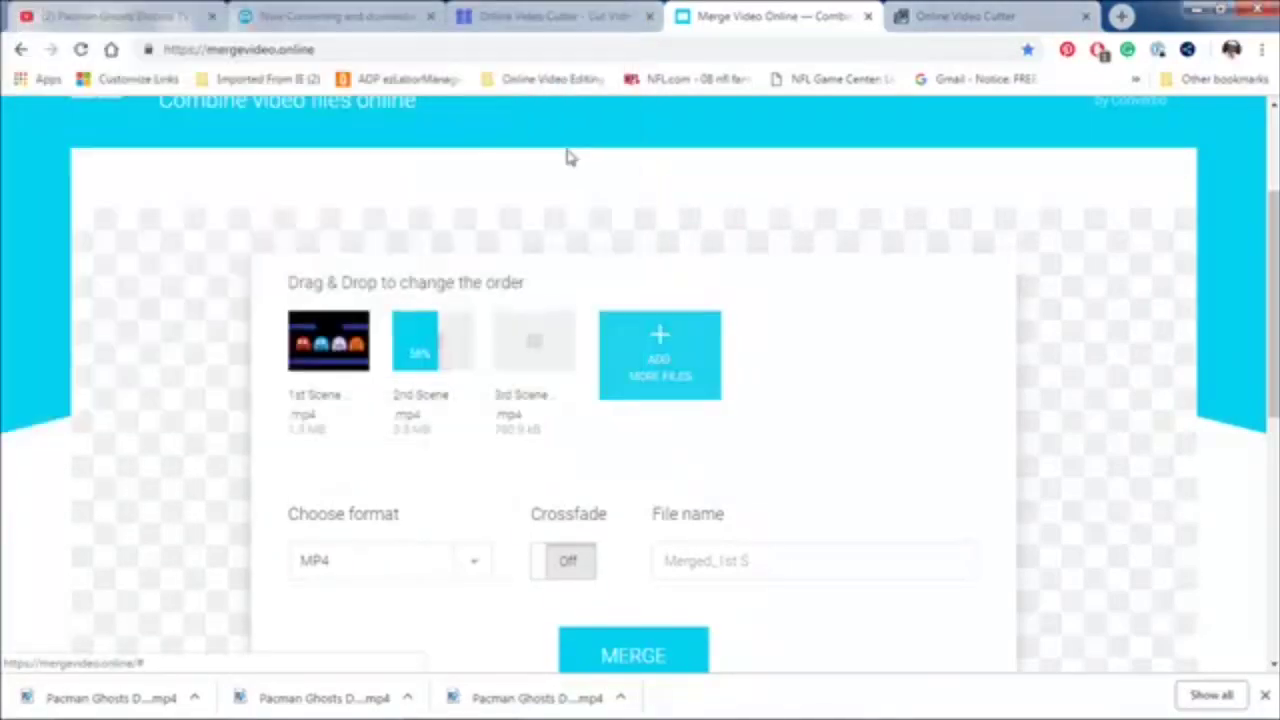
left_click(670, 366)
left_click(214, 262)
double_click(214, 262)
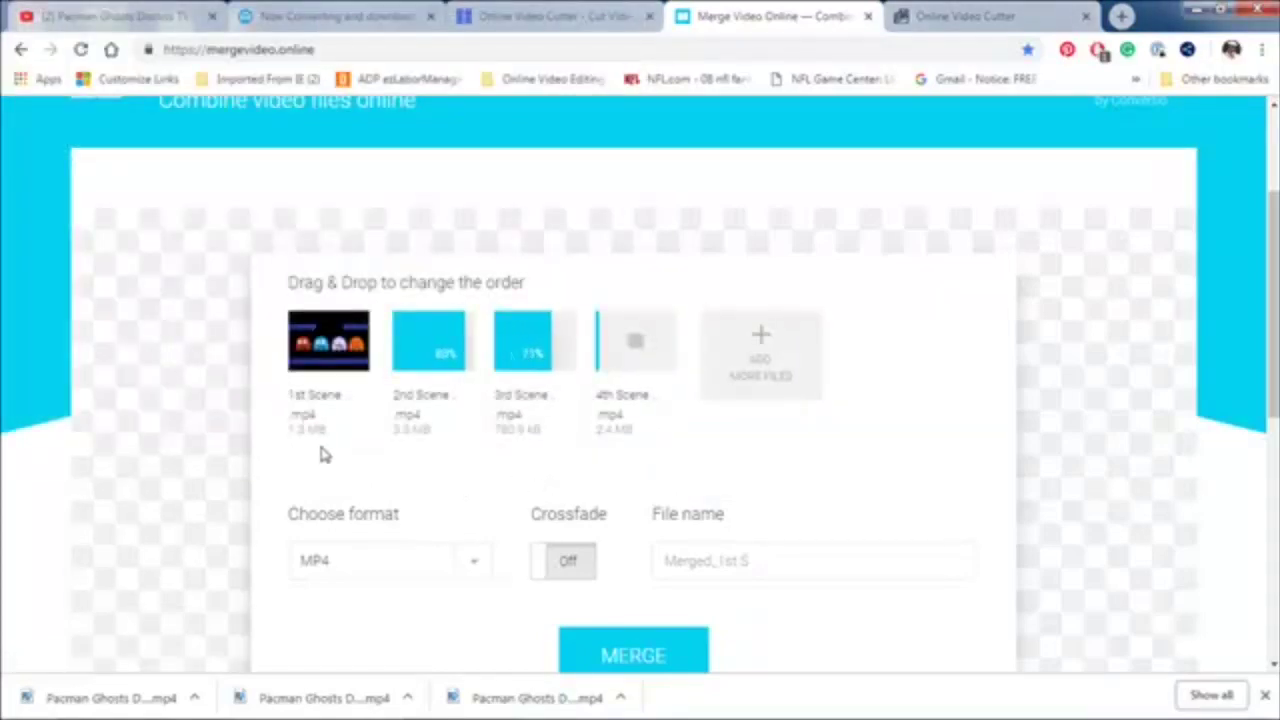
- Drag the 2nd Scene clip ahead of the 3rd Scene so the clips run in order
left_click(466, 313)
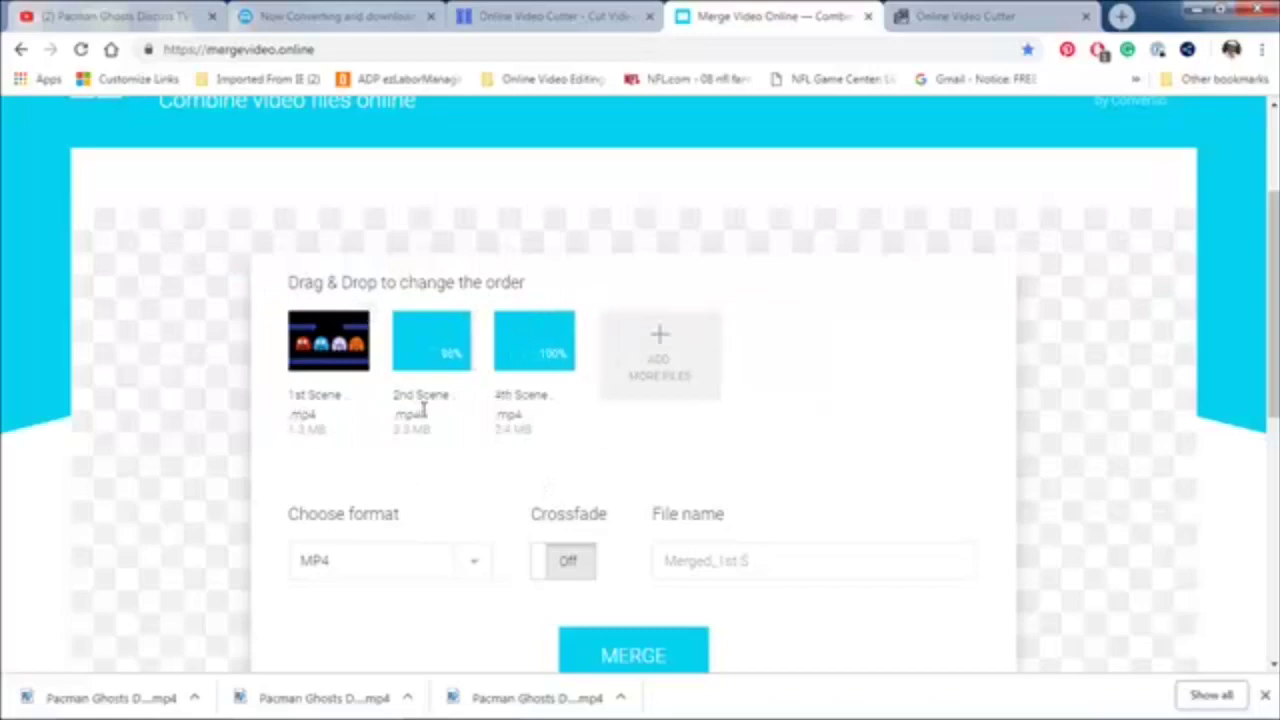
left_click(466, 313)
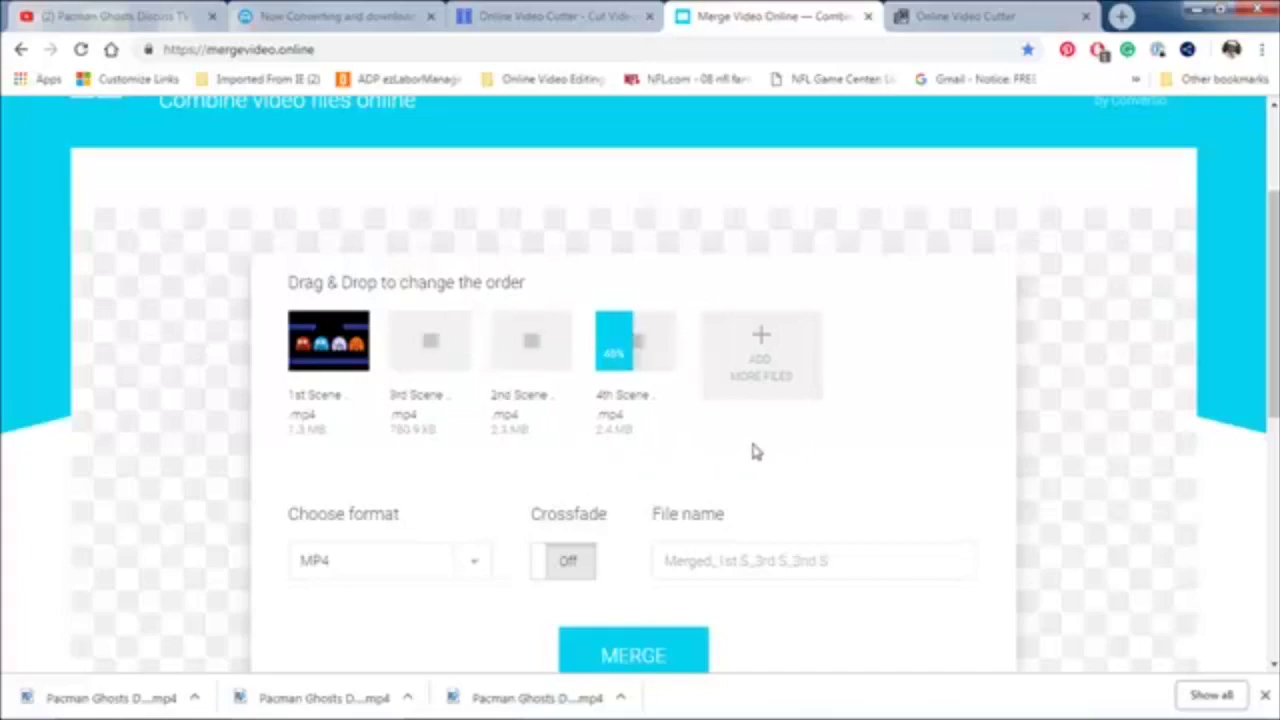
mouse_move(525, 348)
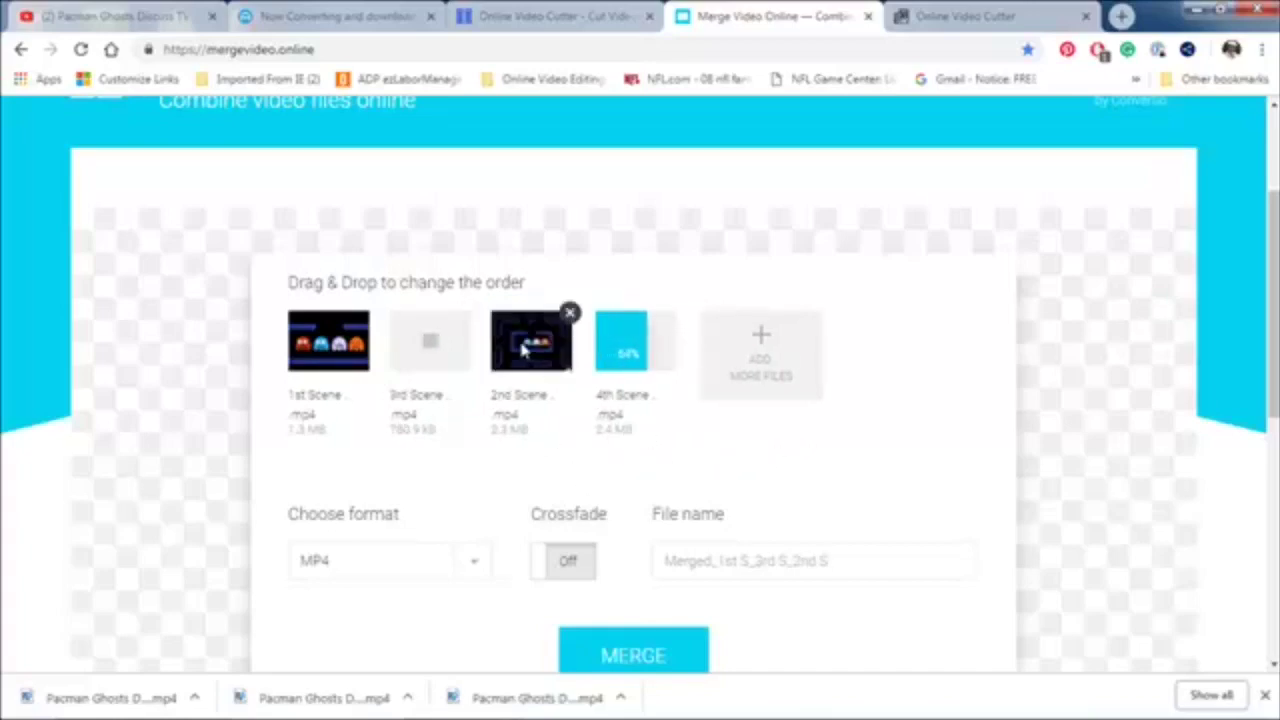
left_click_drag(525, 348, 430, 346)
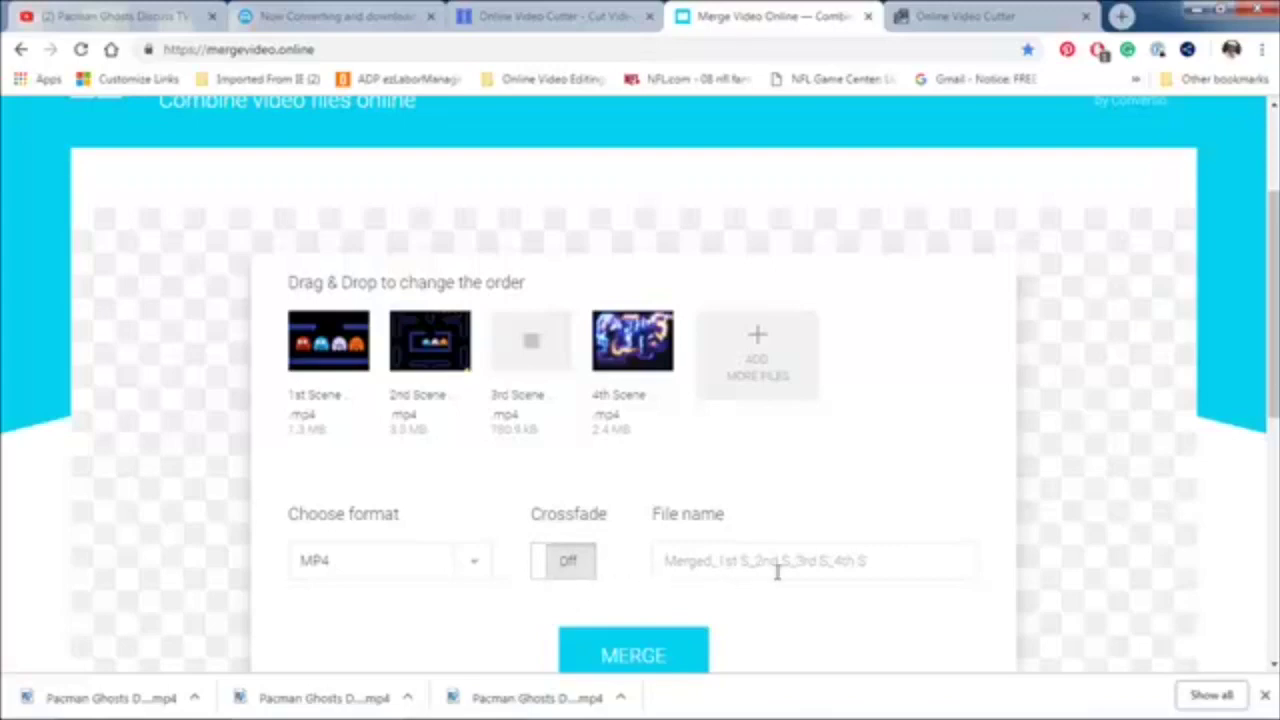
- Copy PacMan_Arcade1Up from the Notepad notes and paste it as the output file name
left_click(745, 564)
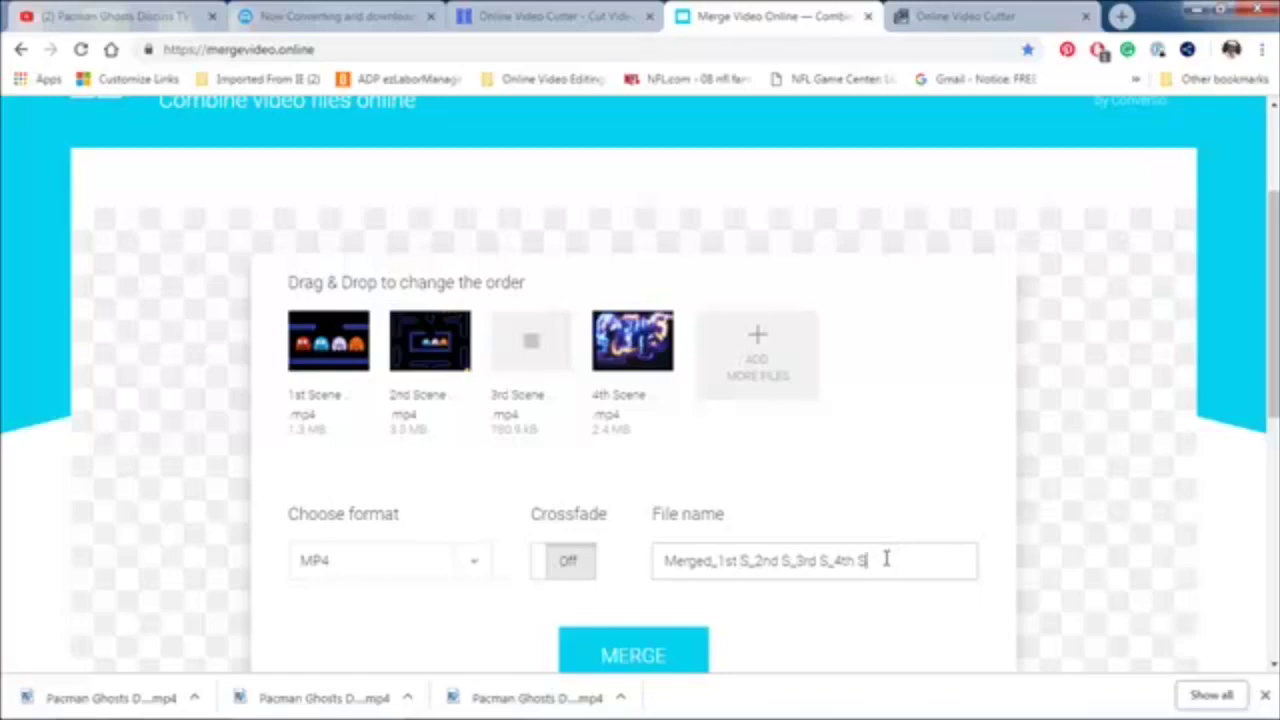
key("alt+Tab")
key("alt+Tab")
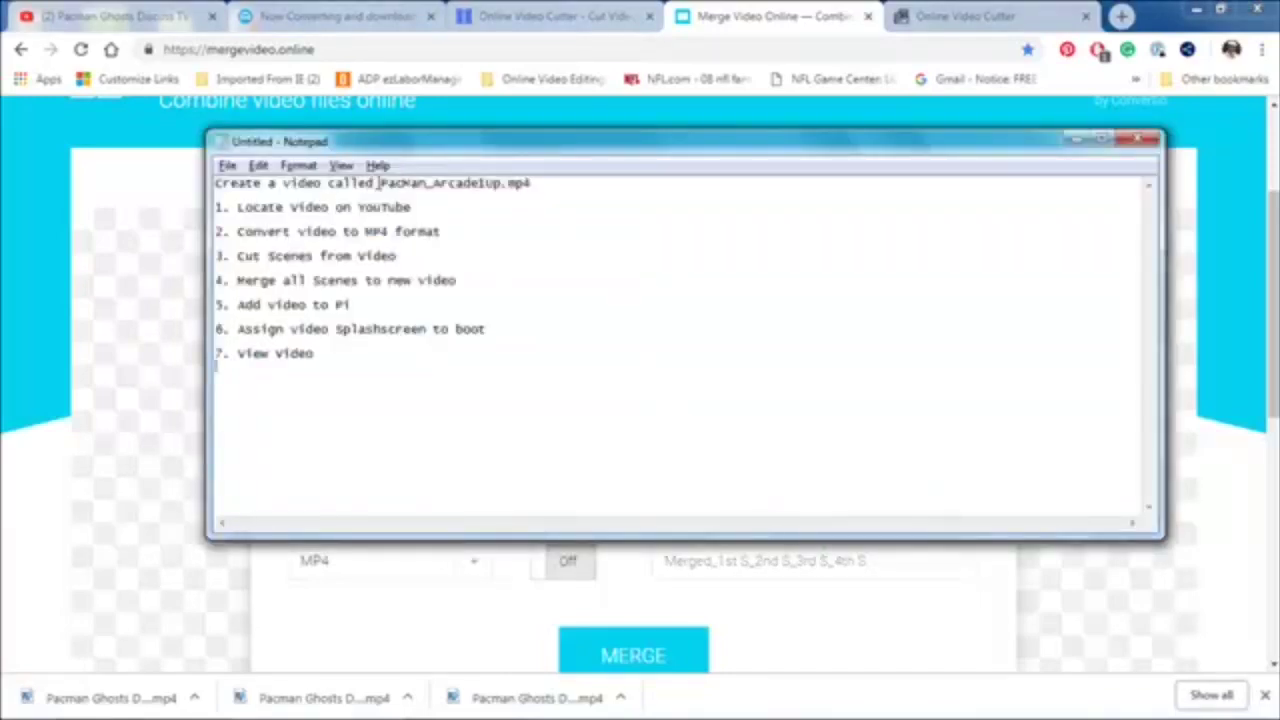
left_click_drag(380, 183, 514, 184)
key("ctrl+c")
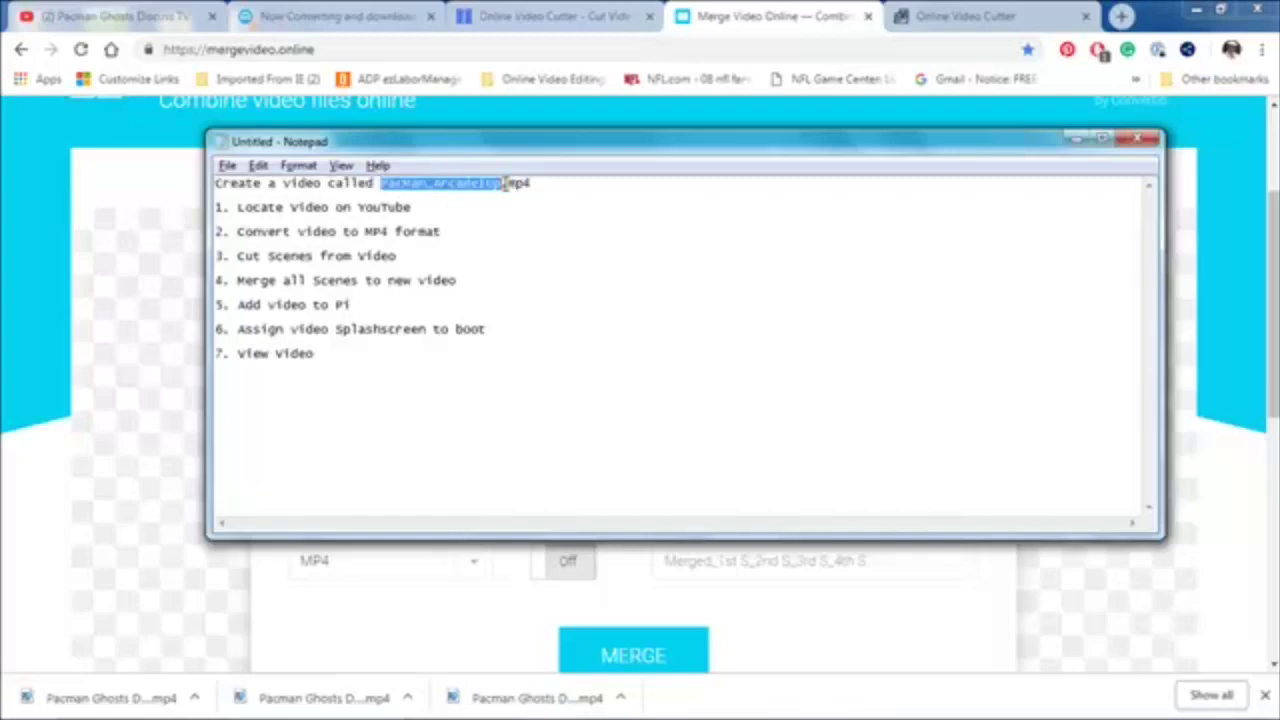
key("alt+Tab")
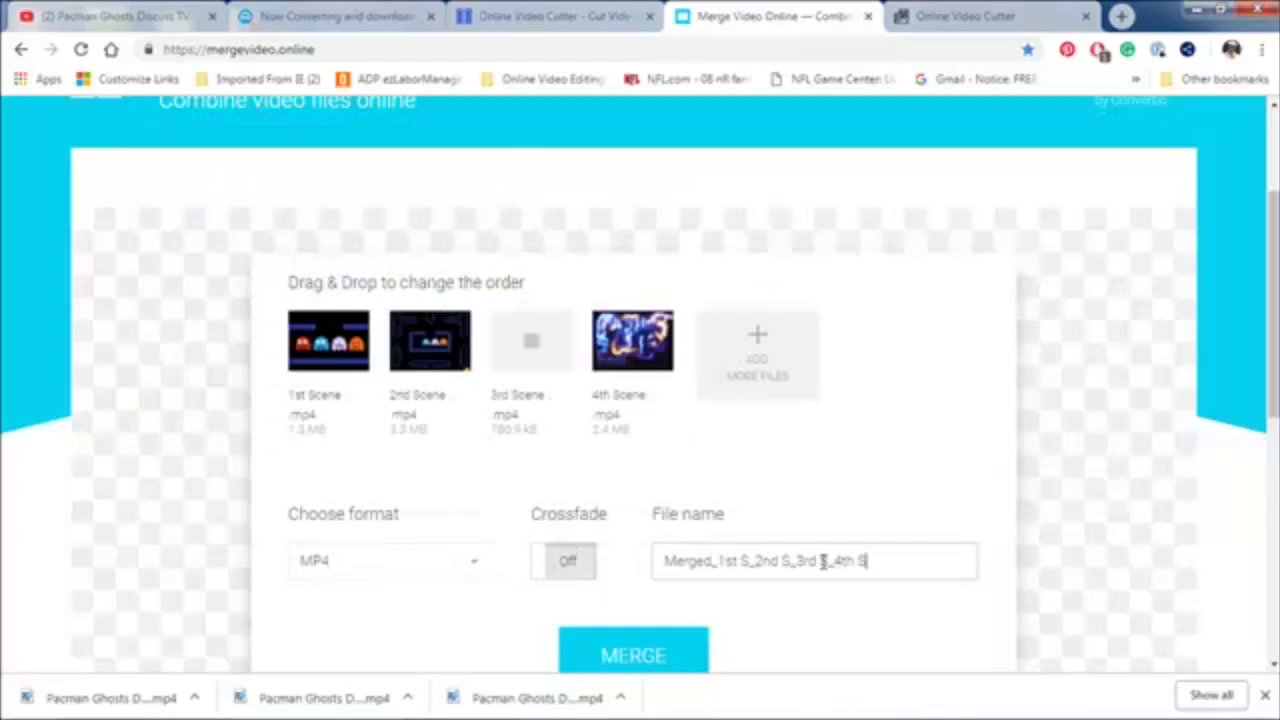
left_click_drag(868, 561, 500, 587)
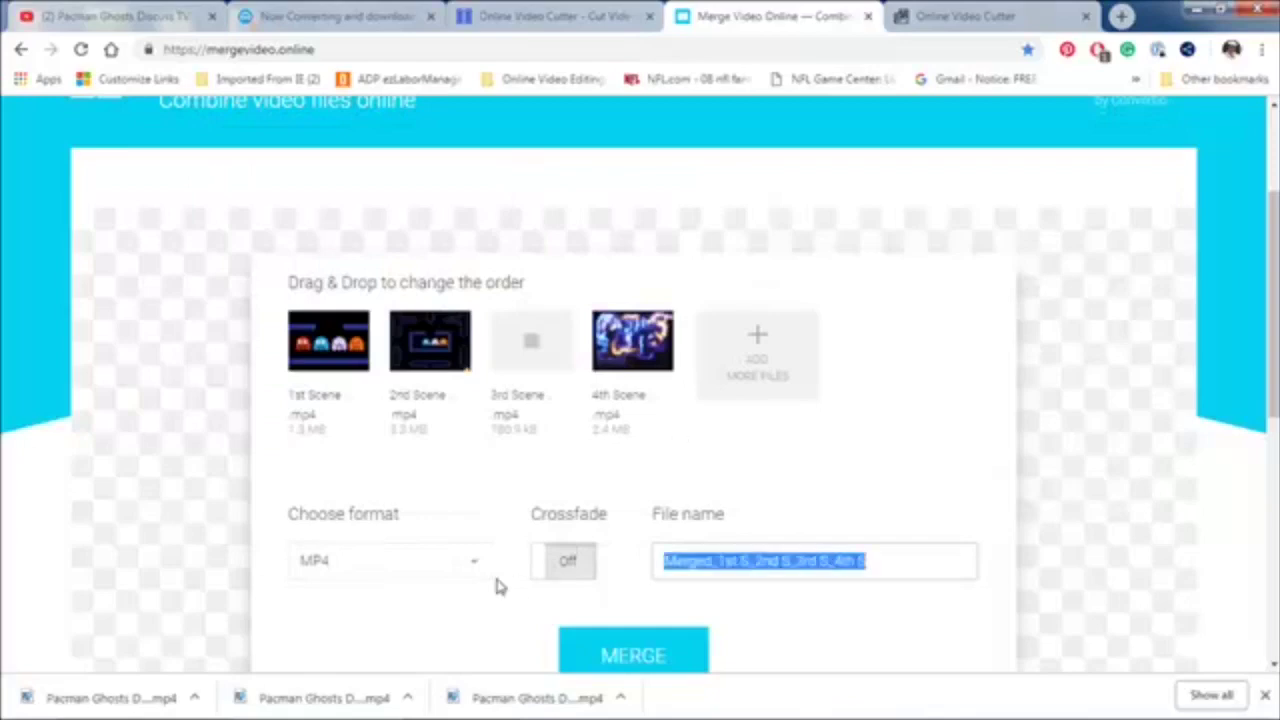
key("ctrl+v")
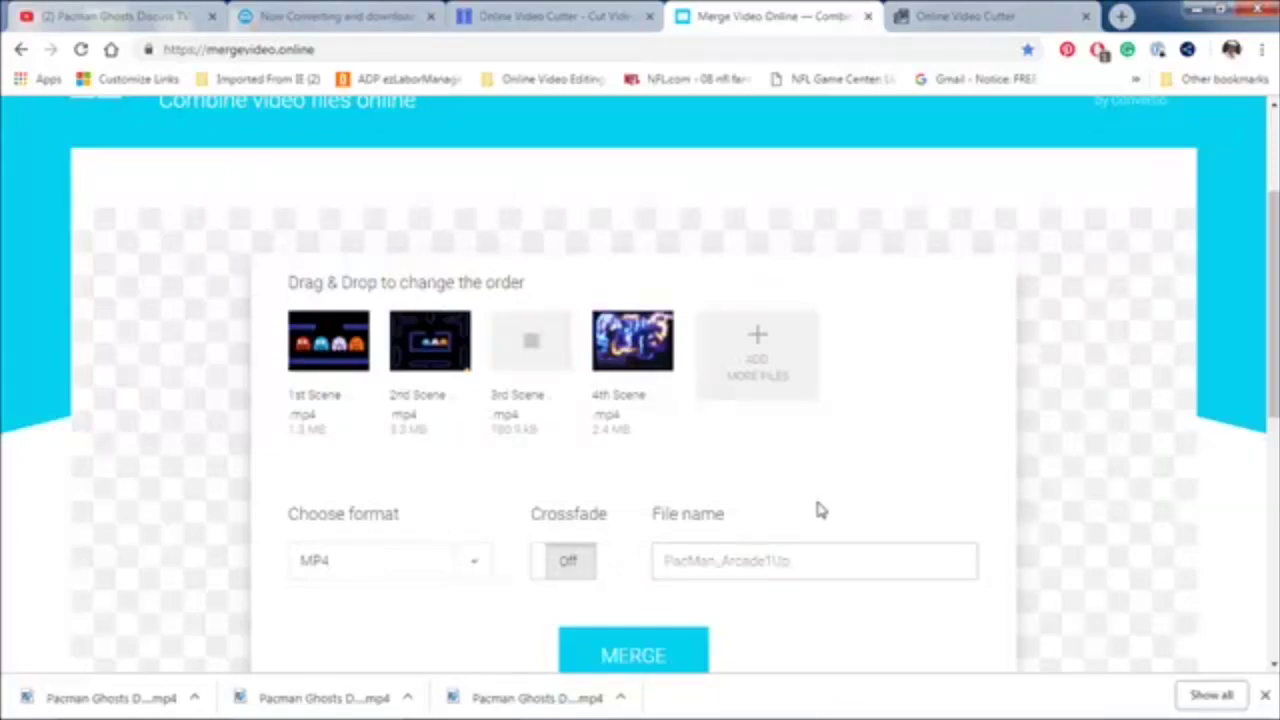
left_click(818, 510)
mouse_move(535, 365)
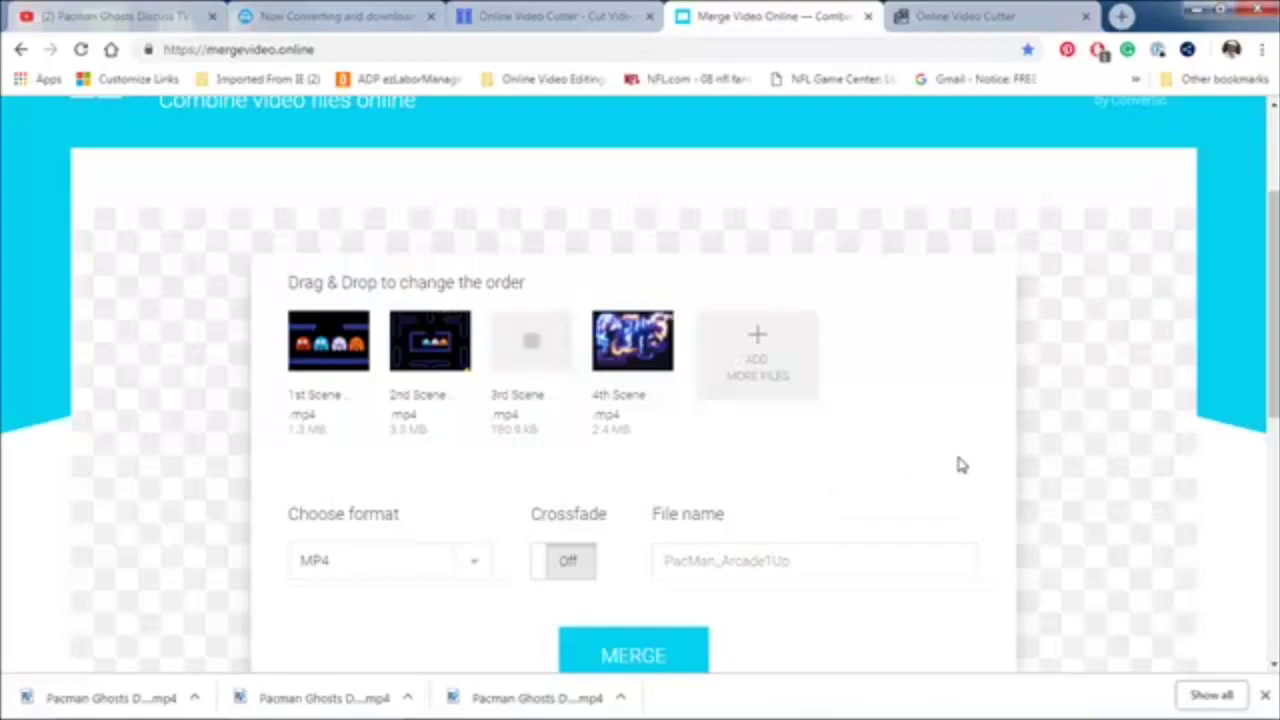
left_click_drag(1273, 373, 1257, 403)
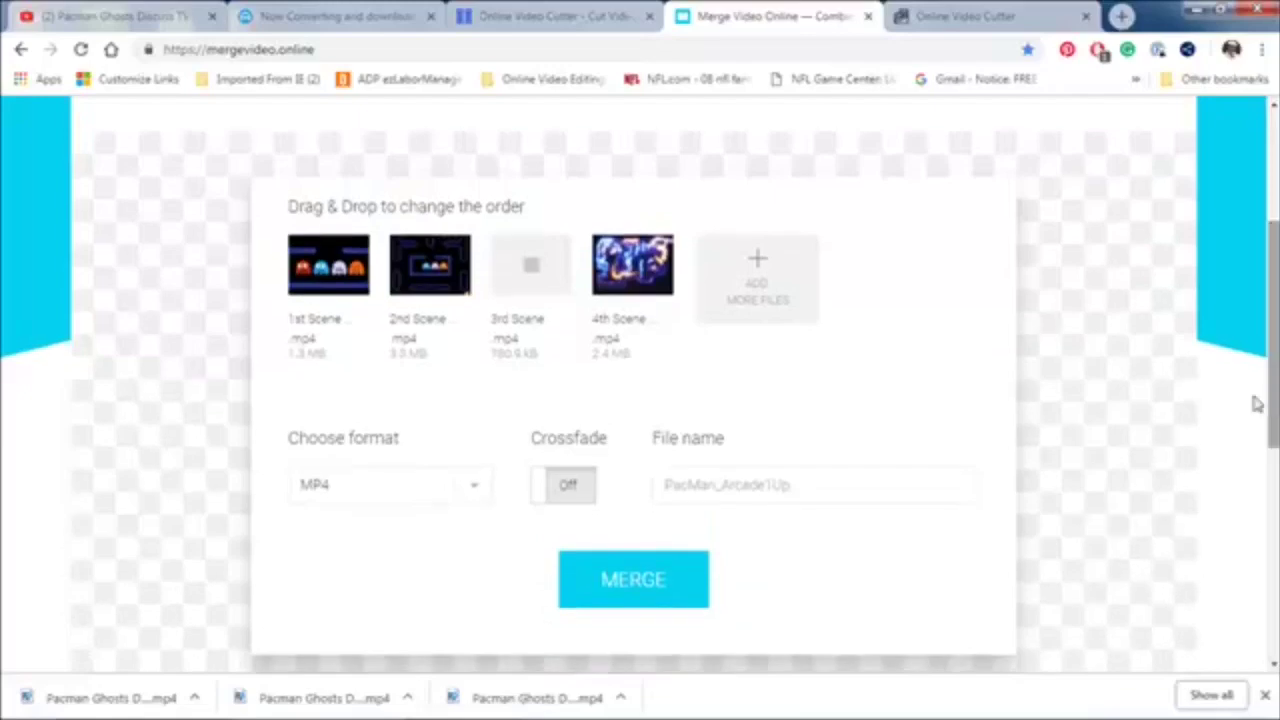
- Merge the four scene clips and bring the F: drive scene folder forward while it processes
left_click(686, 577)
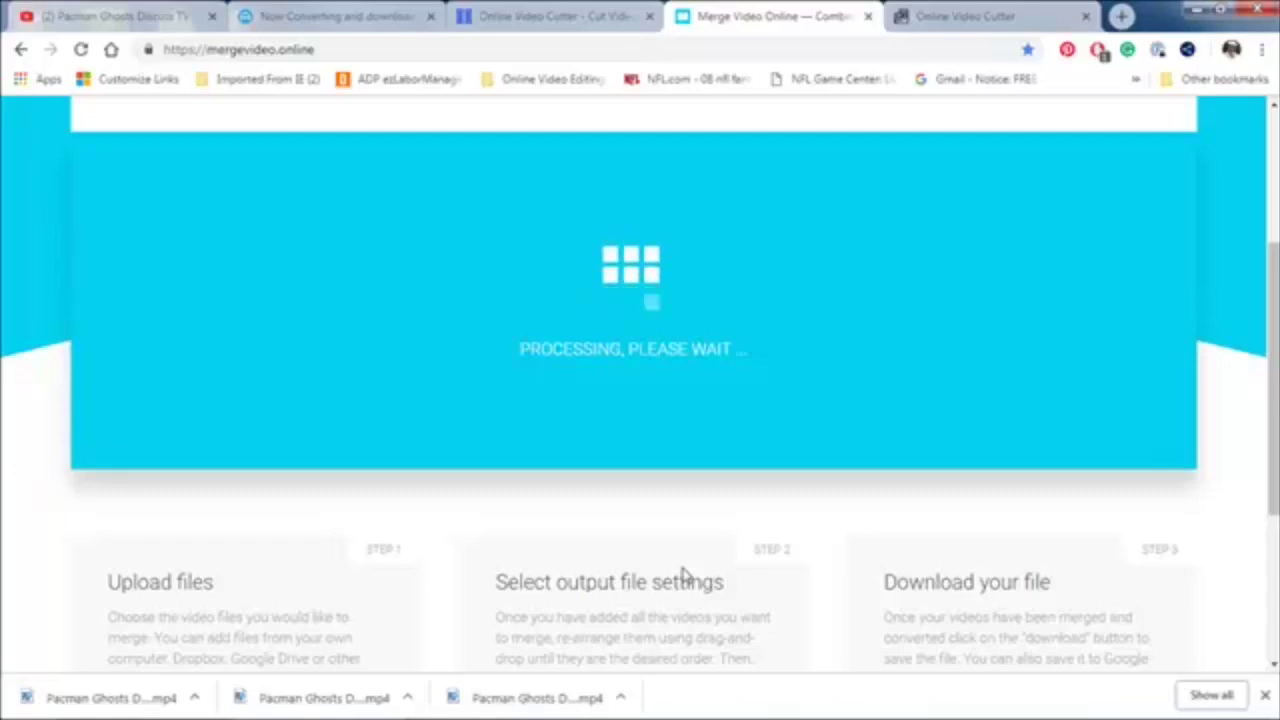
key("alt+Tab")
key("alt+Tab")
key("alt+Tab")
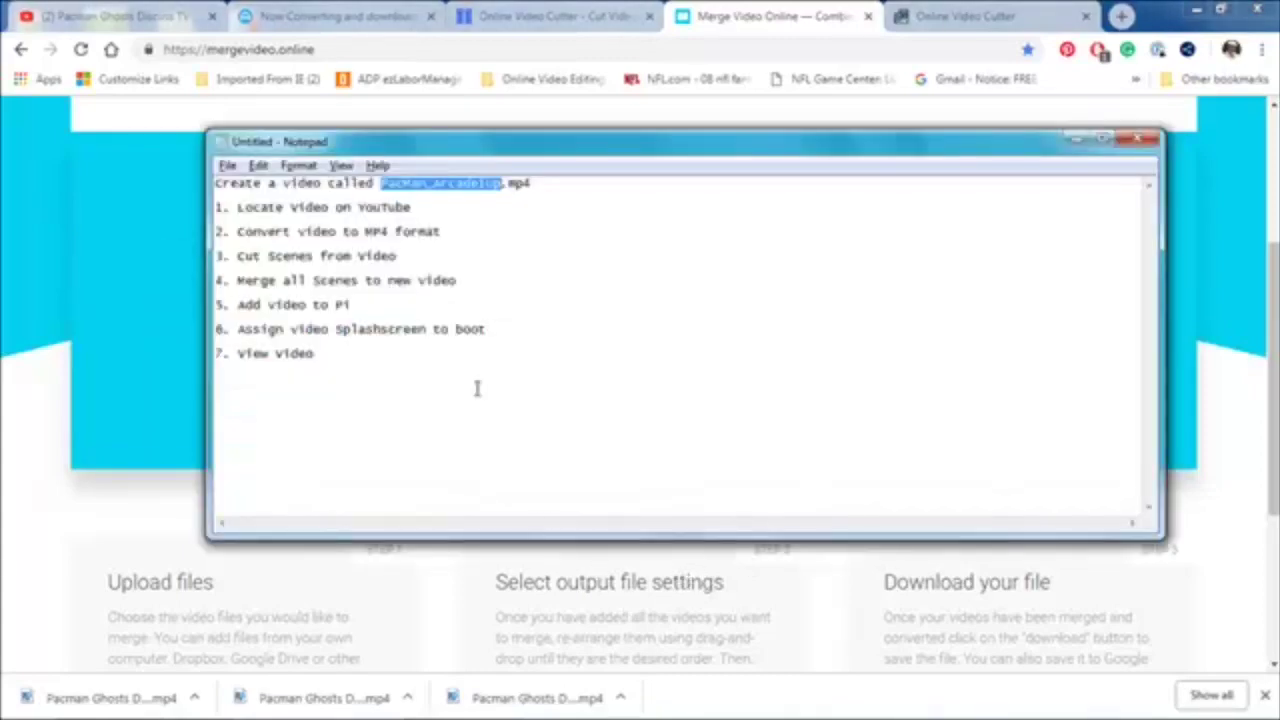
key("alt+Tab")
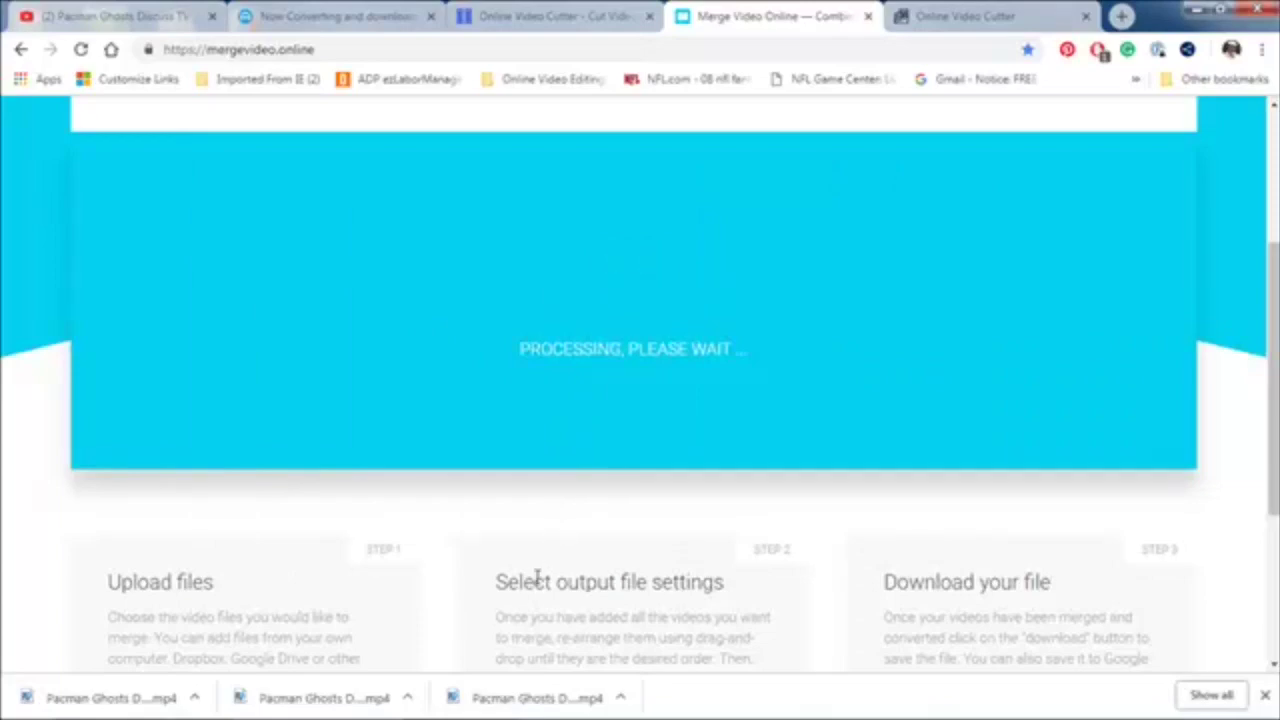
key("alt+Tab")
key("alt+Tab")
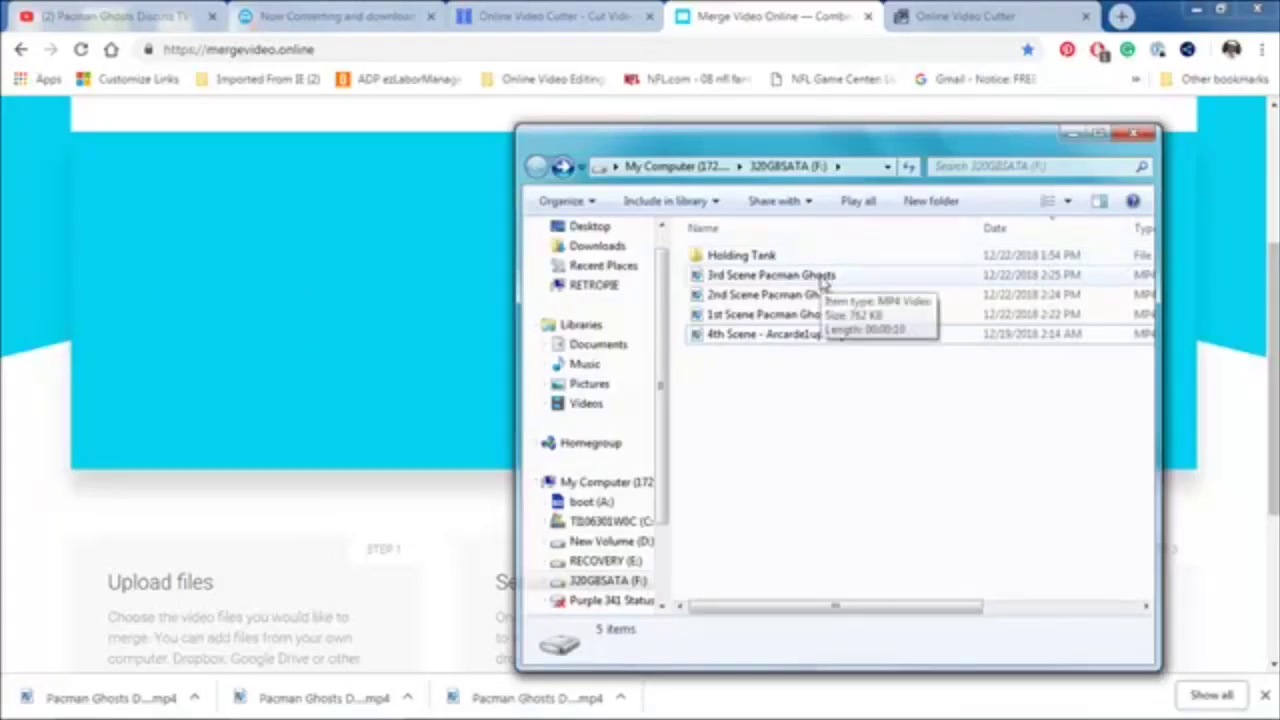
- Preview the 3rd Scene Pacman Ghosts clip, then move the Explorer window aside
double_click(822, 283)
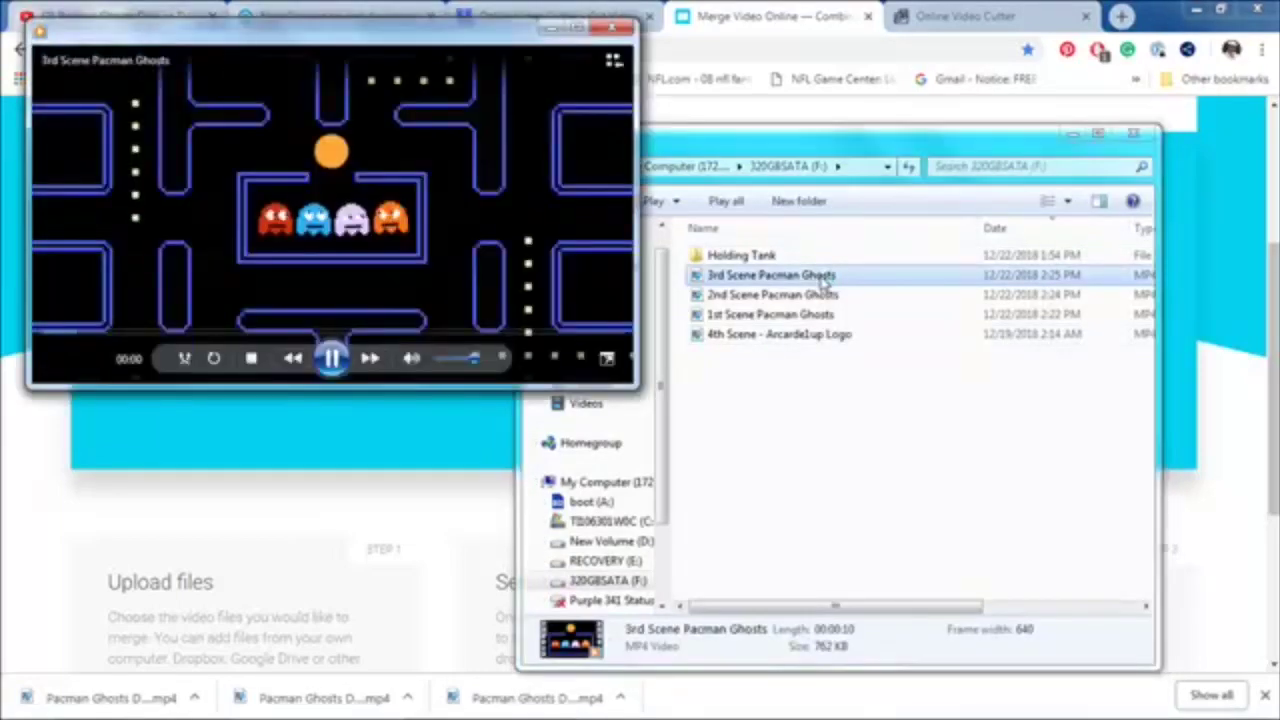
left_click(616, 32)
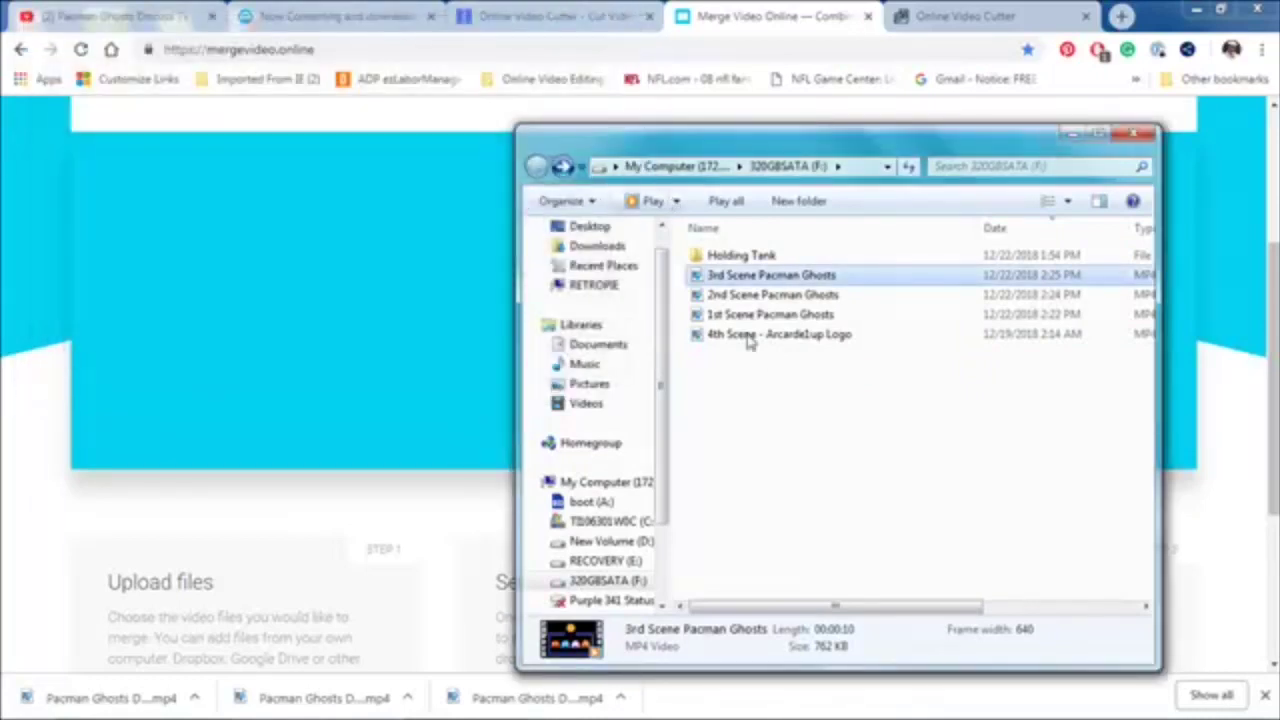
left_click_drag(818, 150, 893, 252)
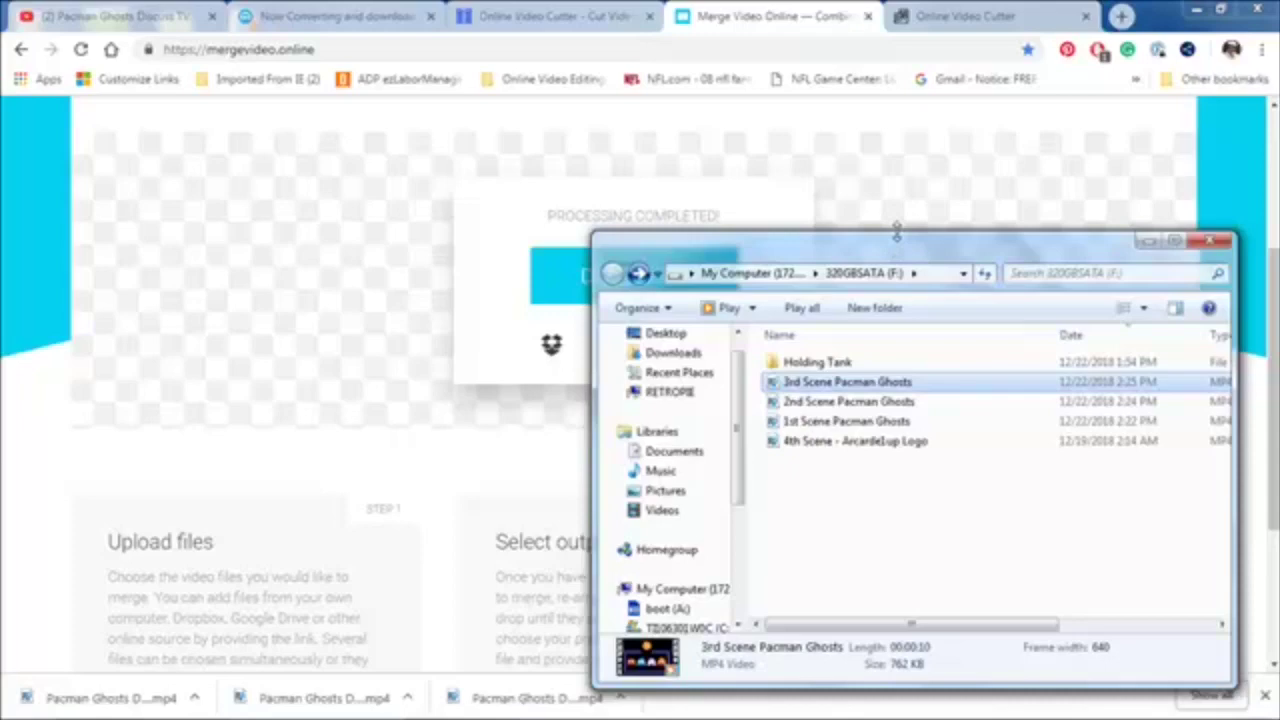
- Download the merged PacMan_Arcade1Up video and view it in the 320GBSATA (F:) folder
left_click_drag(897, 232, 896, 334)
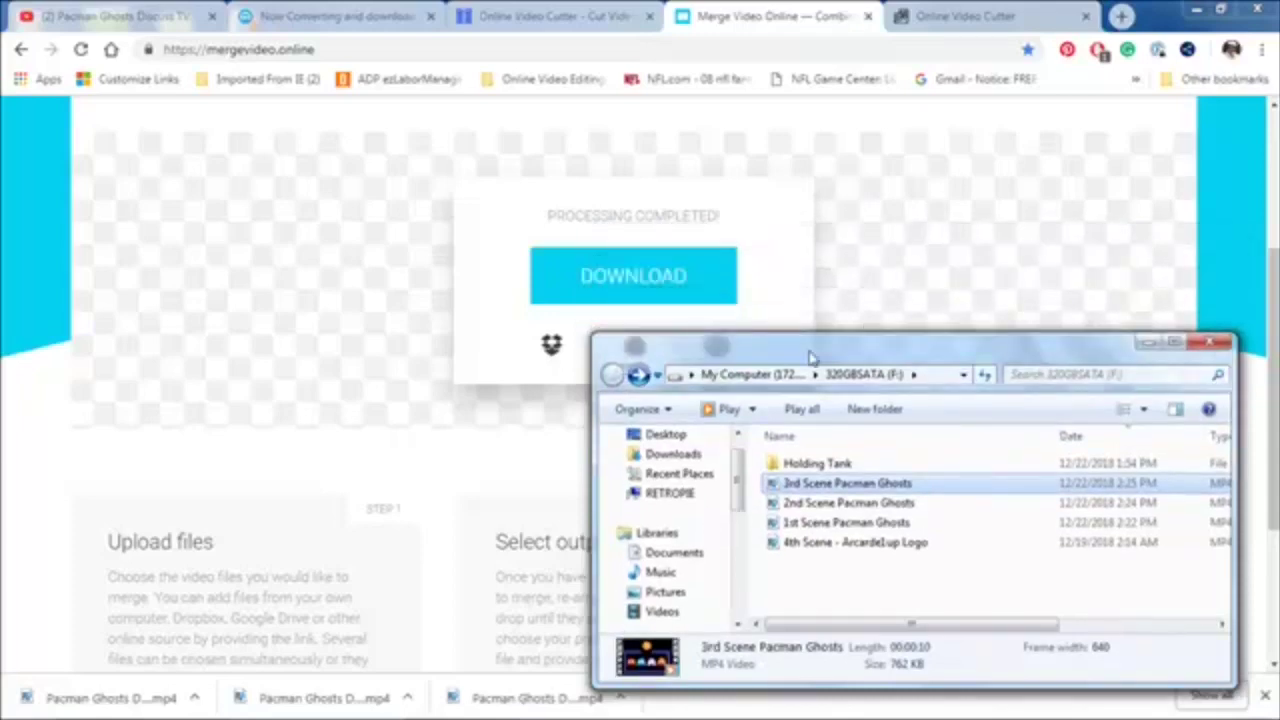
left_click(653, 290)
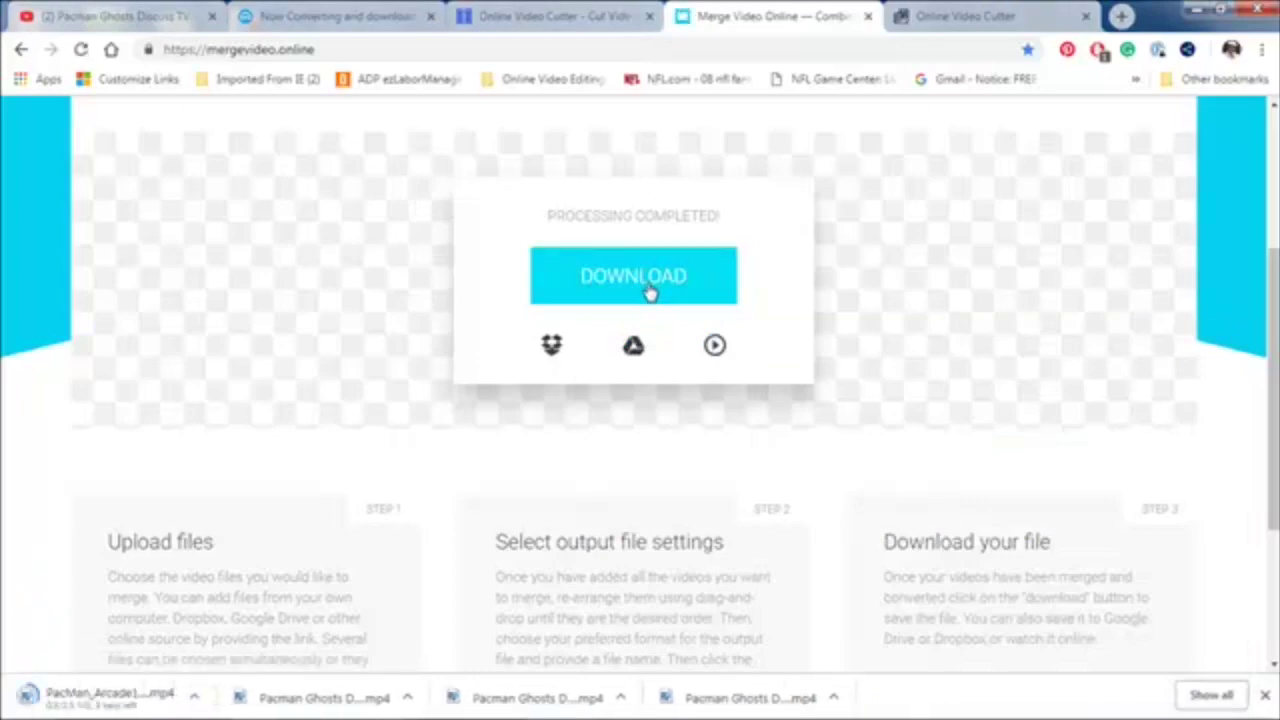
key("alt+Tab")
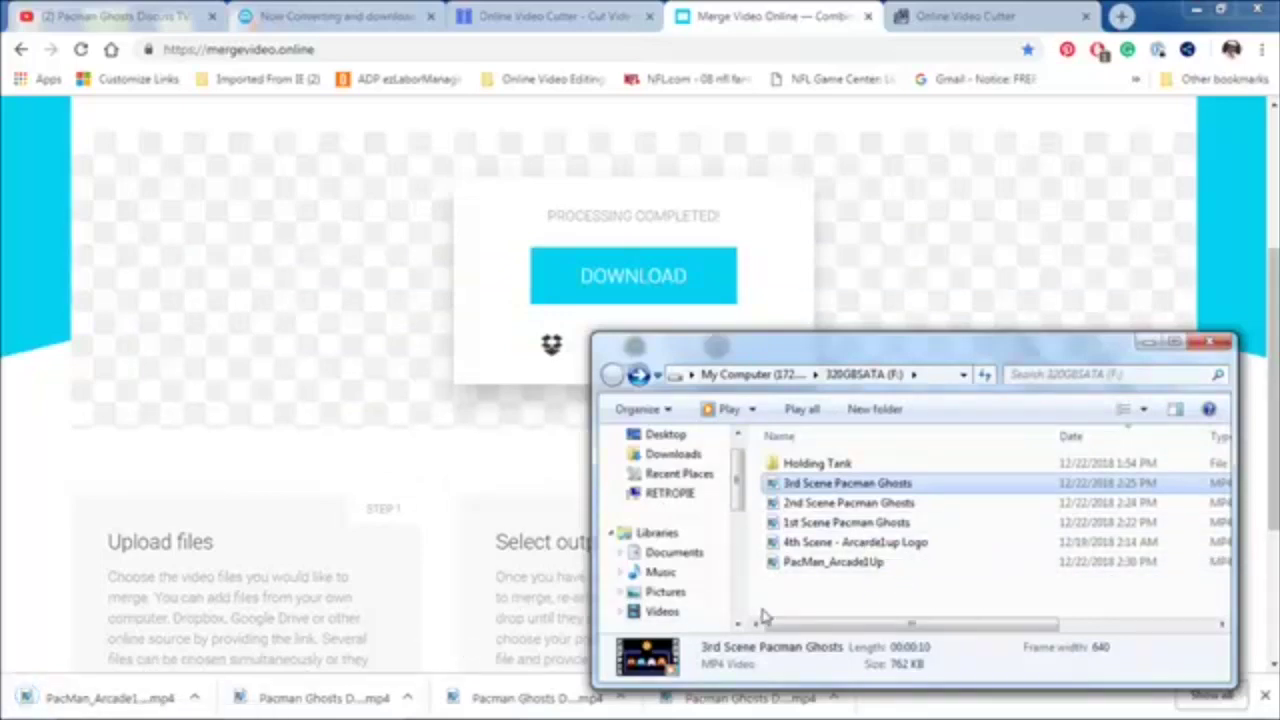
left_click(857, 592)
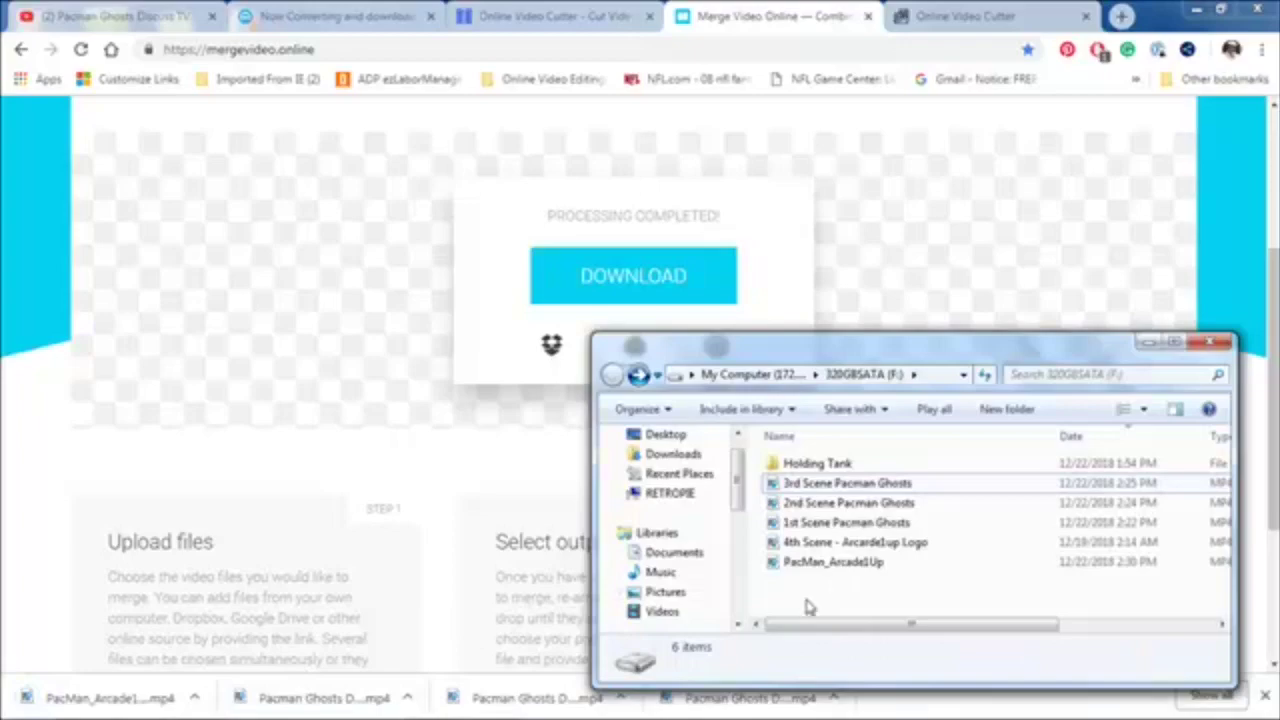
key("alt+Tab")
key("alt+Tab")
key("alt+Tab")
key("alt+Tab")
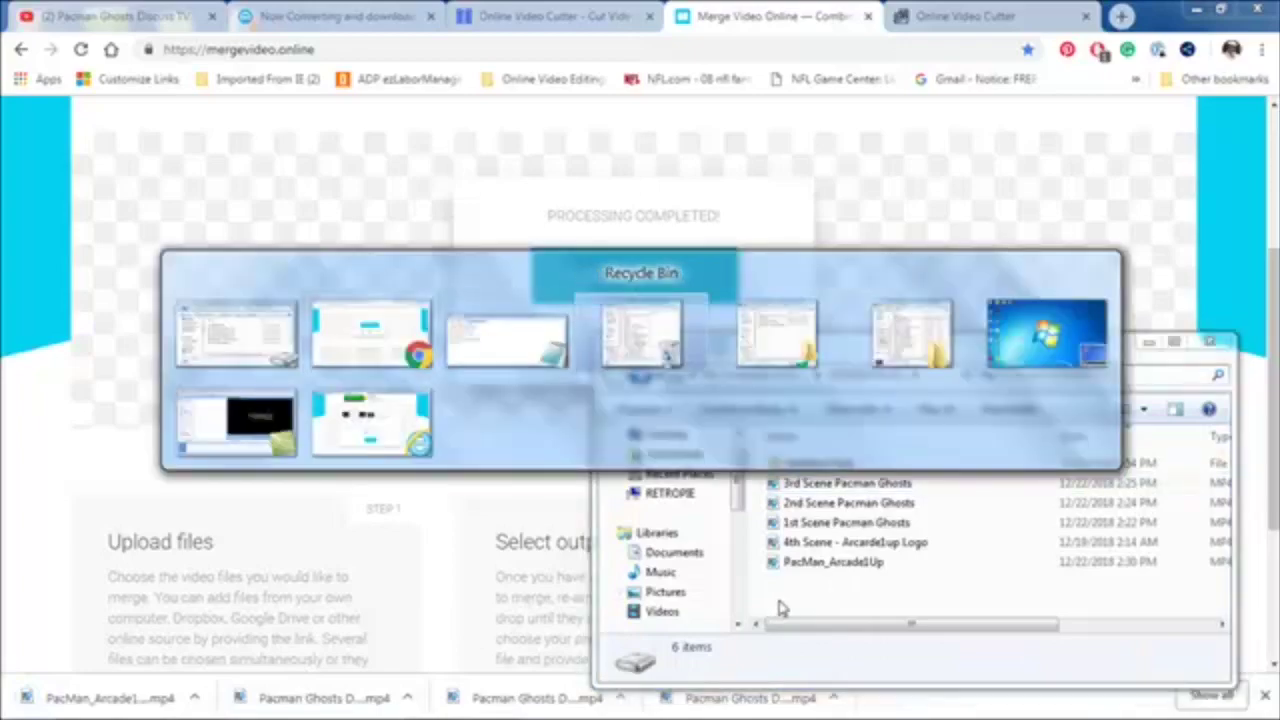
- Open a new Windows Explorer window from the taskbar and move it to the upper left
key("alt+Tab")
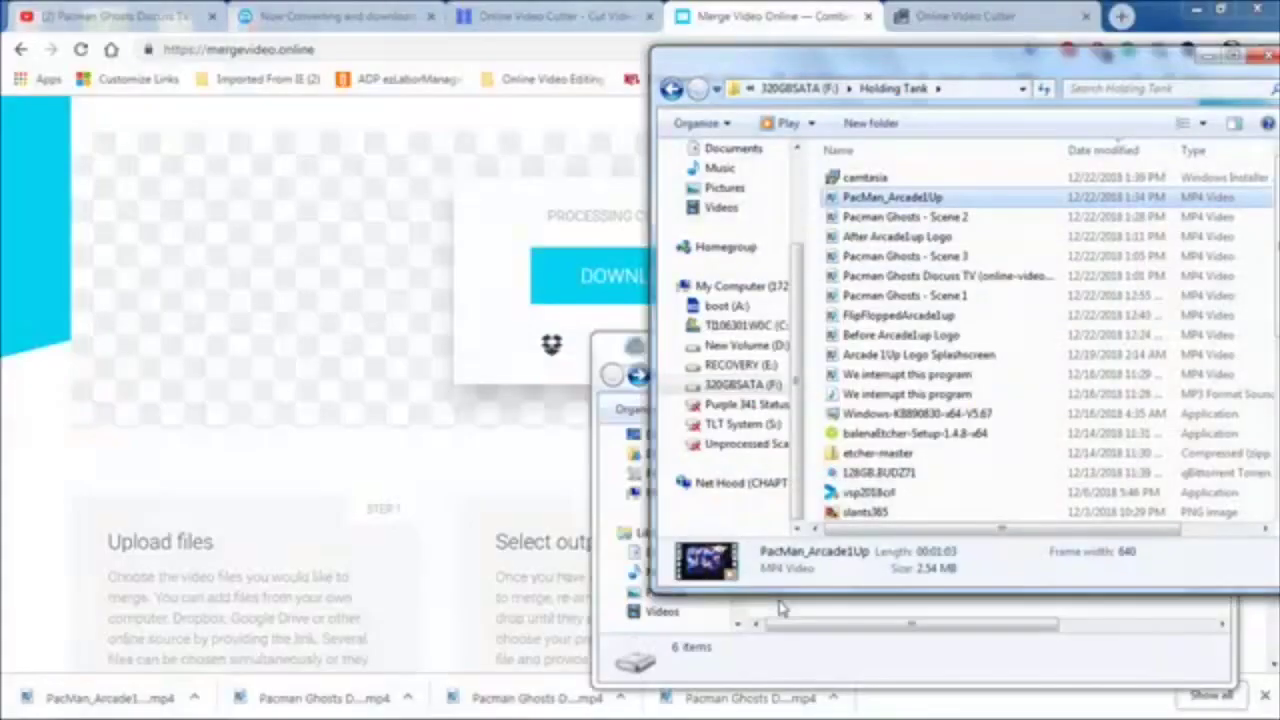
key("alt+Tab")
key("alt+Tab")
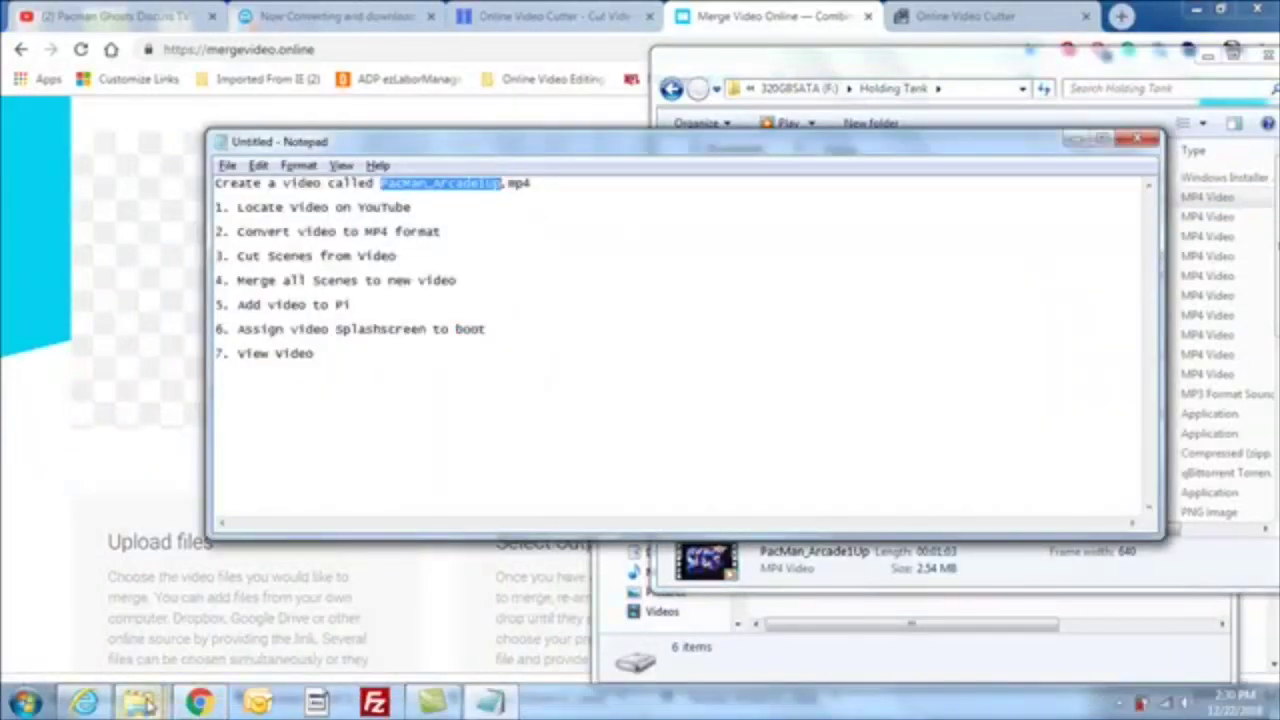
right_click(143, 705)
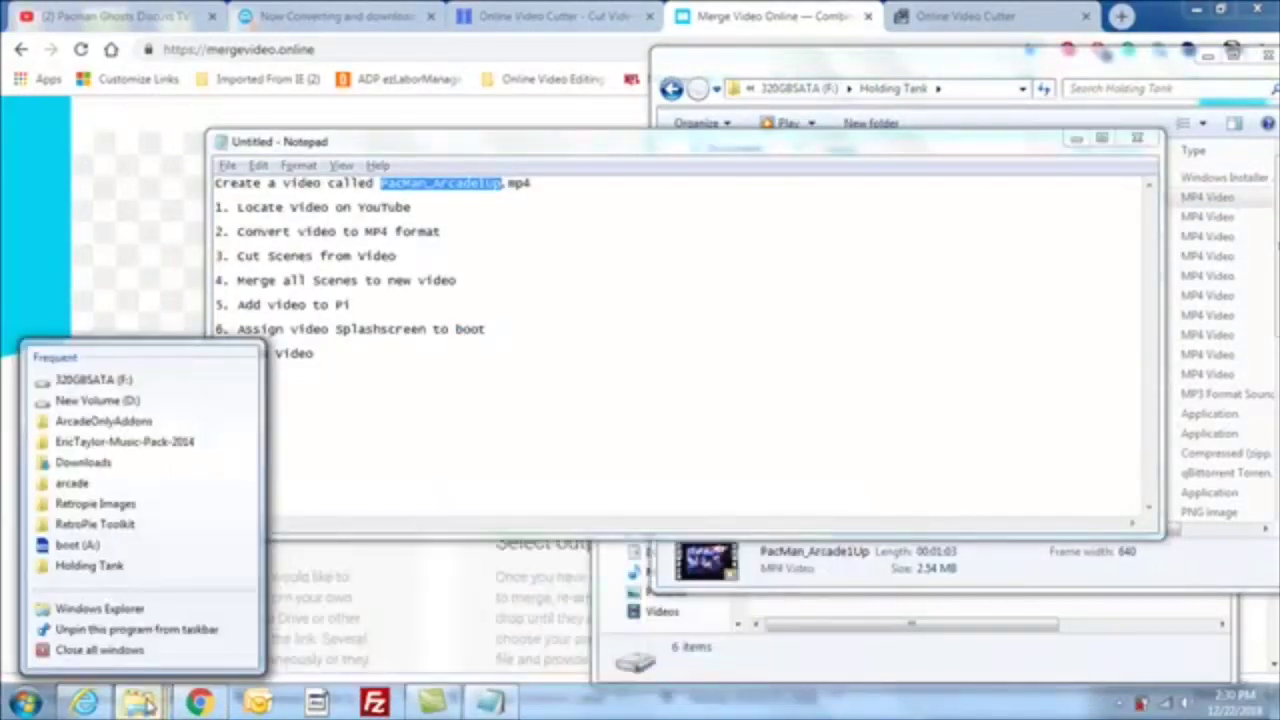
left_click(162, 610)
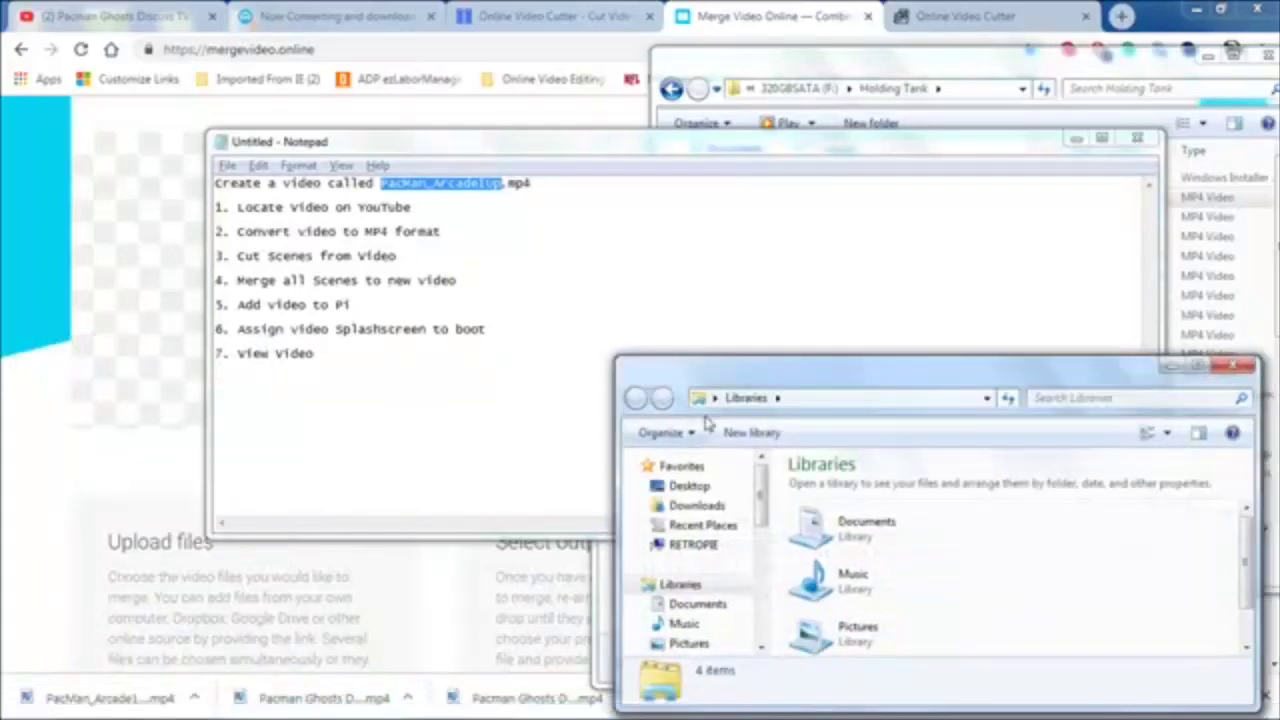
left_click_drag(793, 366, 256, 152)
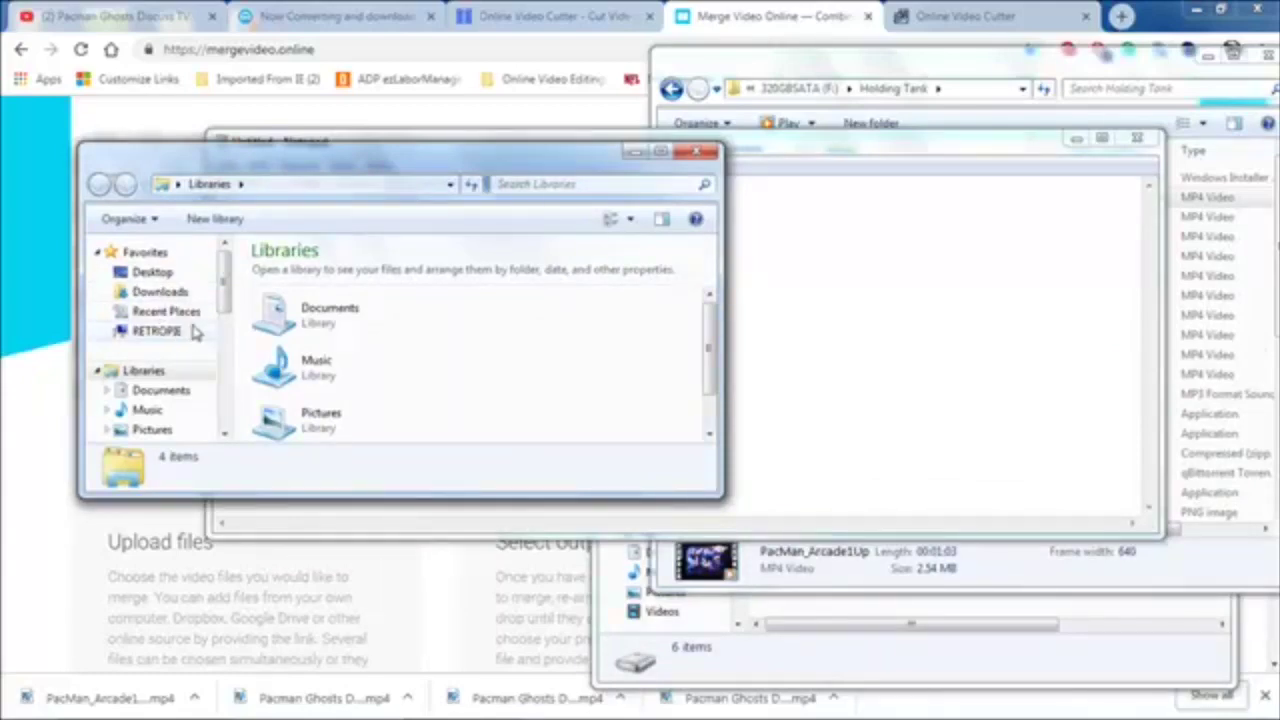
- Navigate that window to the \\RETROPIE\ network share
left_click(340, 184)
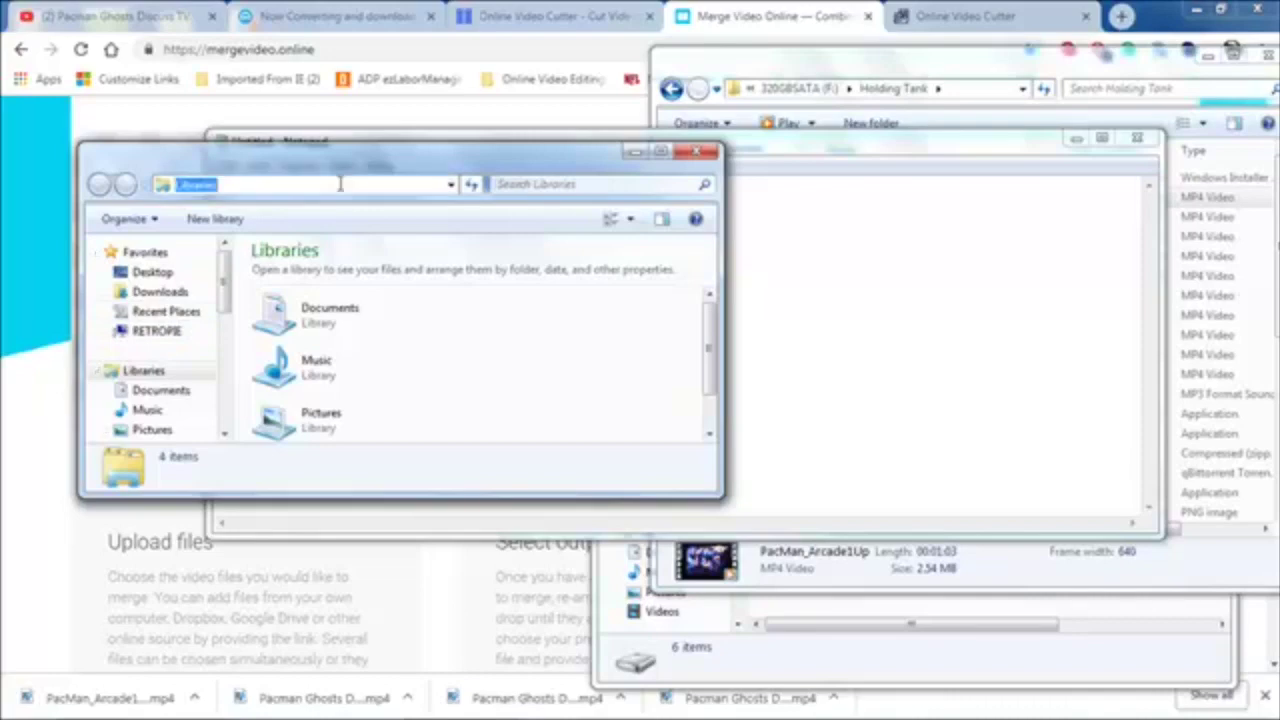
type("\\\\")
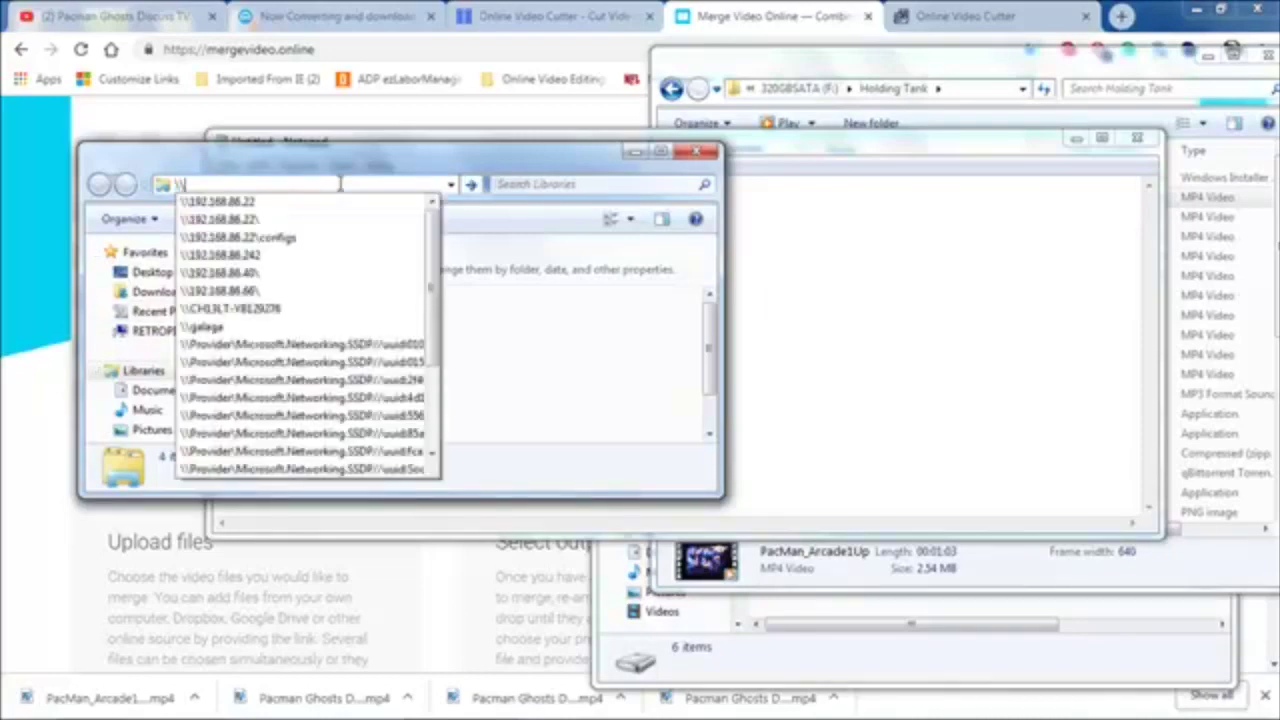
type("RE")
key("Down")
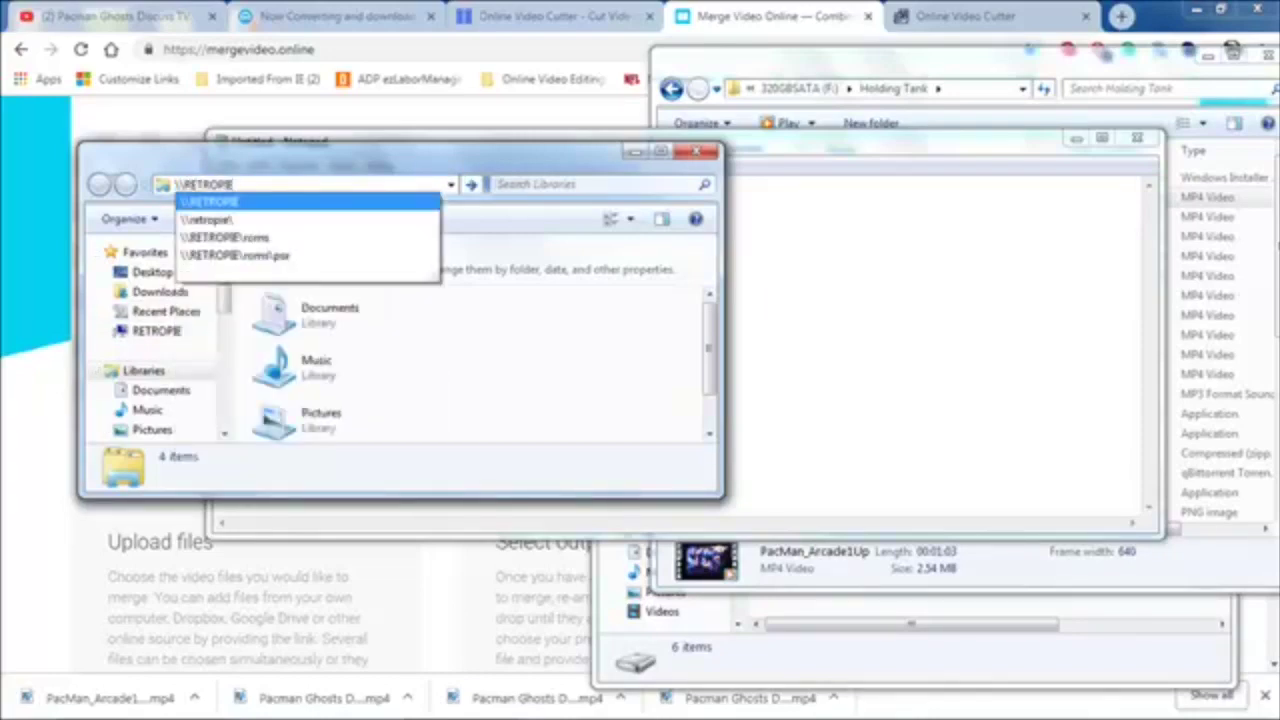
type("\\")
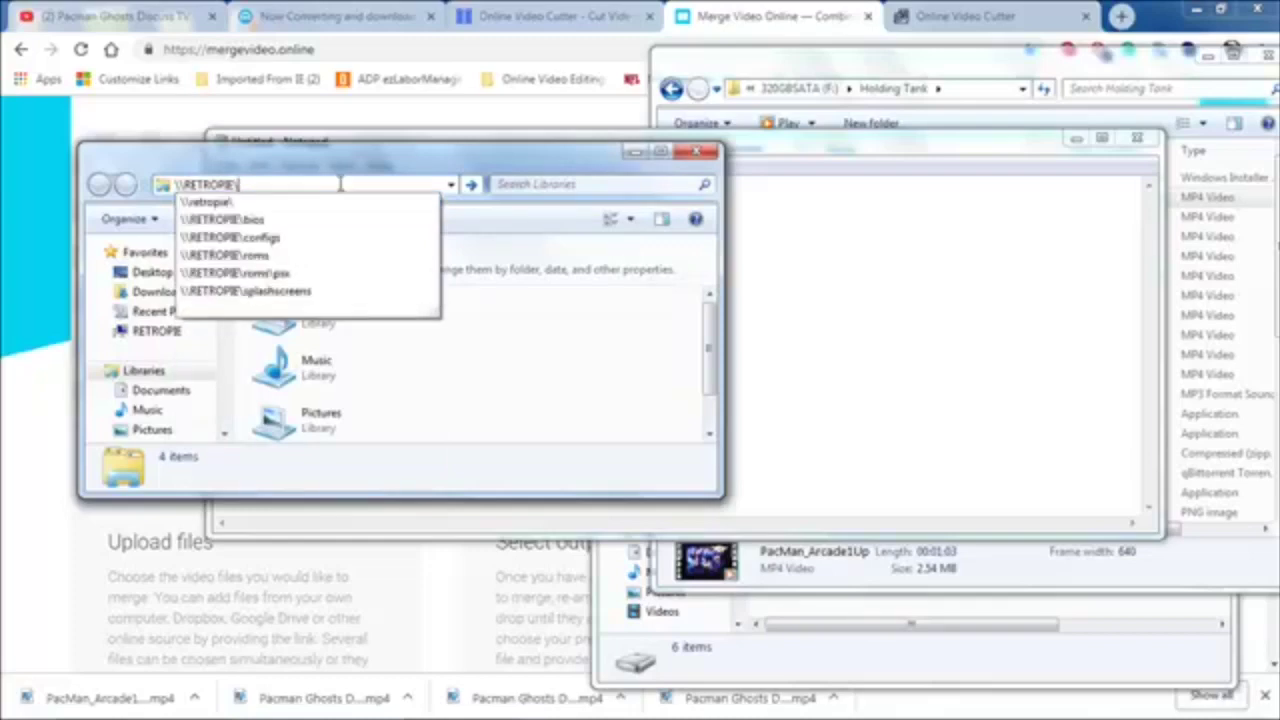
key("Return")
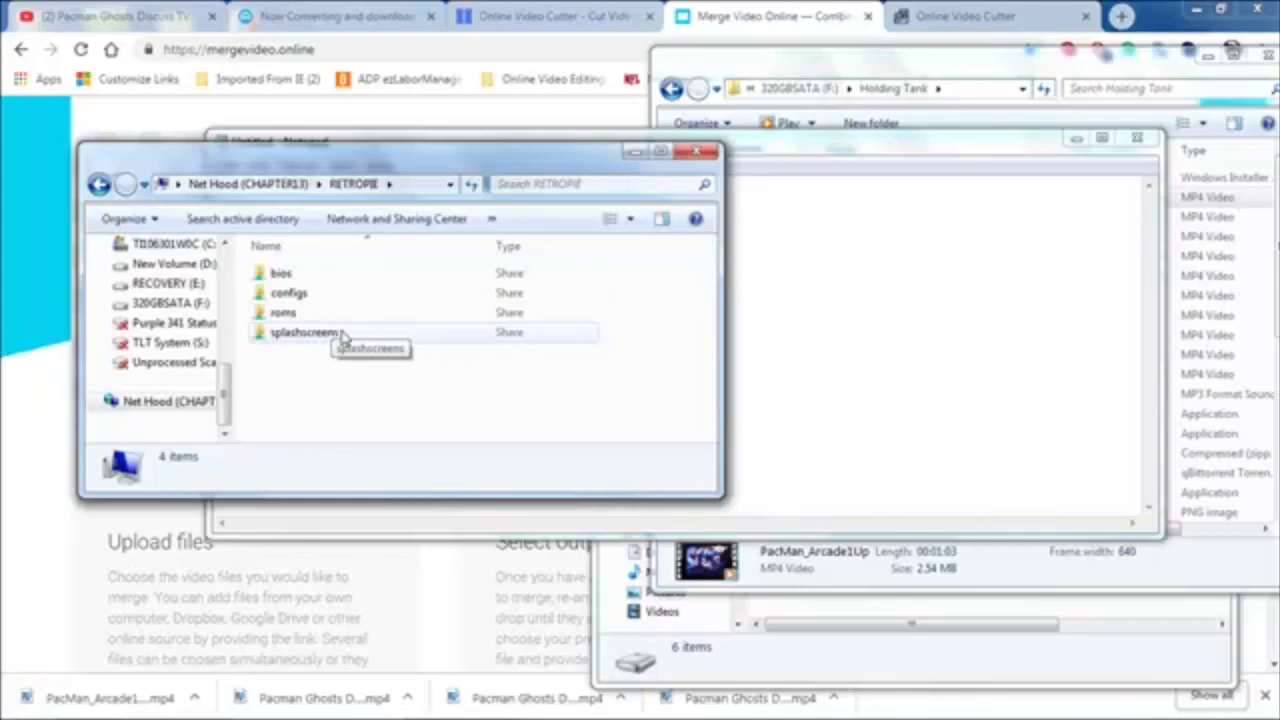
- Open the splashscreens share, read its README in Notepad++, then return to Holding Tank
left_click(380, 335)
double_click(380, 335)
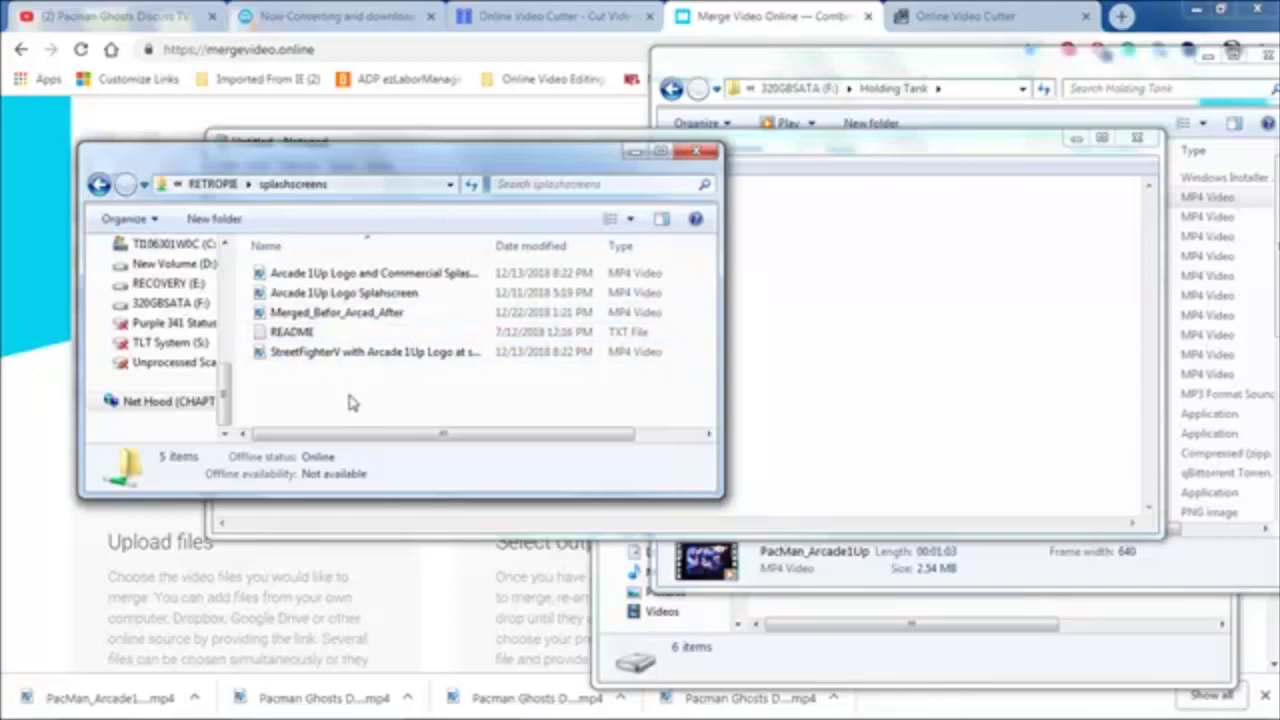
double_click(300, 333)
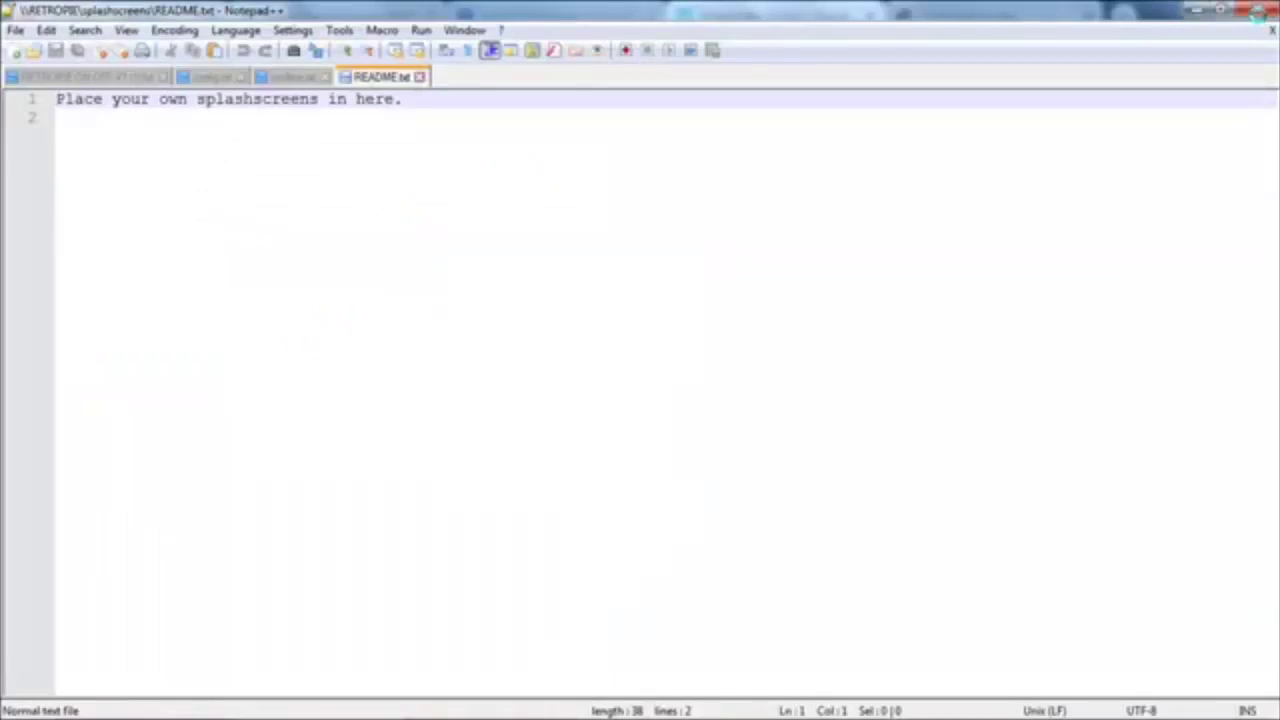
key("alt+Tab")
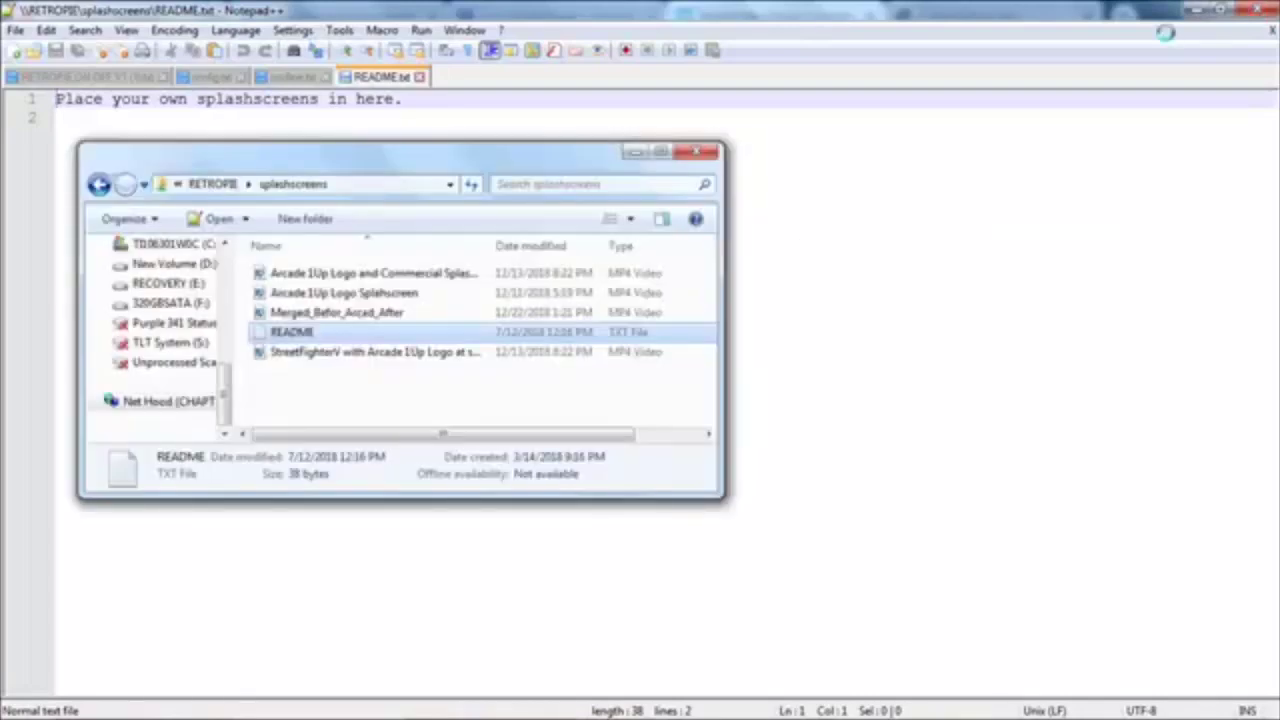
key("alt+Tab")
key("alt+Tab")
key("alt+Tab")
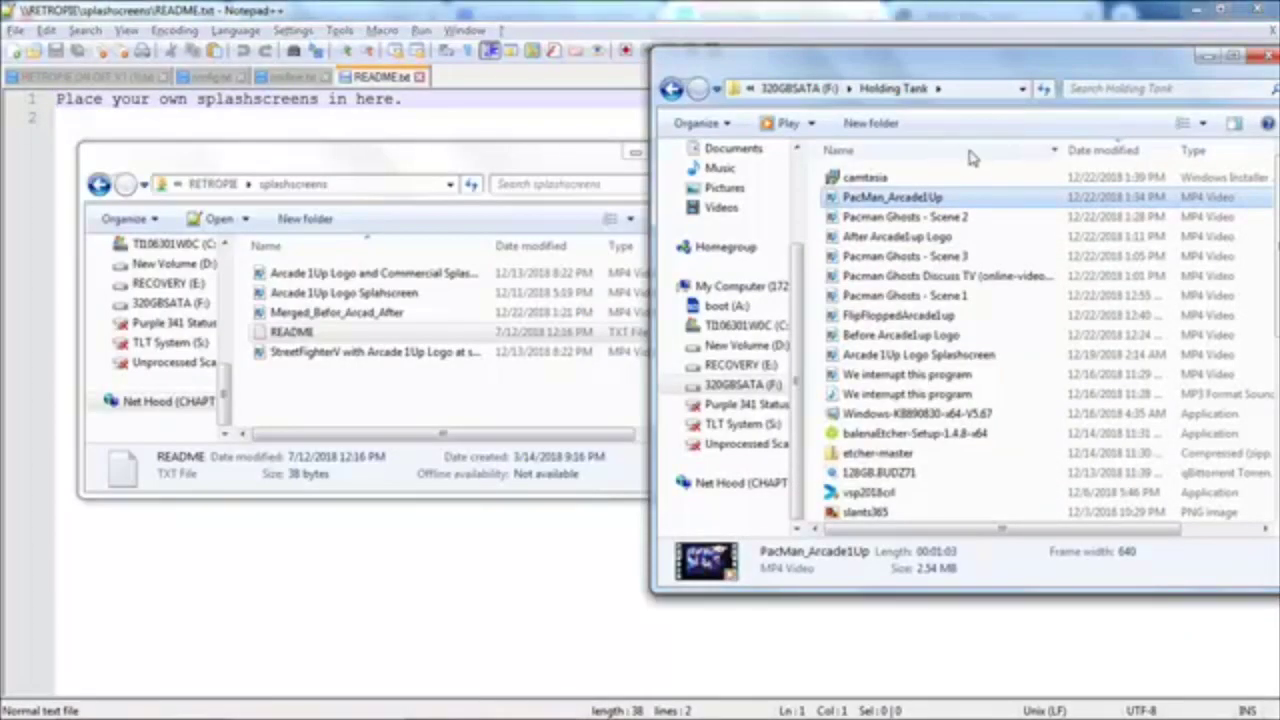
- Drag PacMan_Arcade1Up from 320GBSATA (F:) into the splashscreens folder, then copy the file
left_click(812, 88)
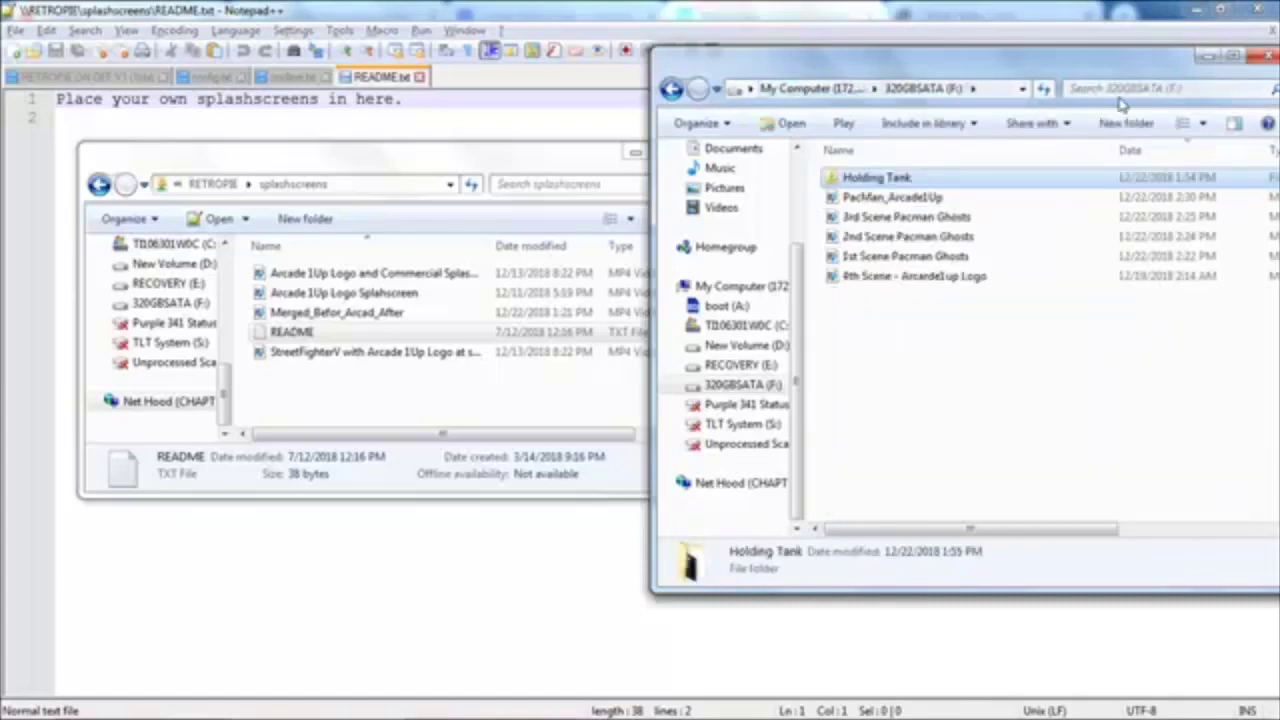
left_click(920, 200)
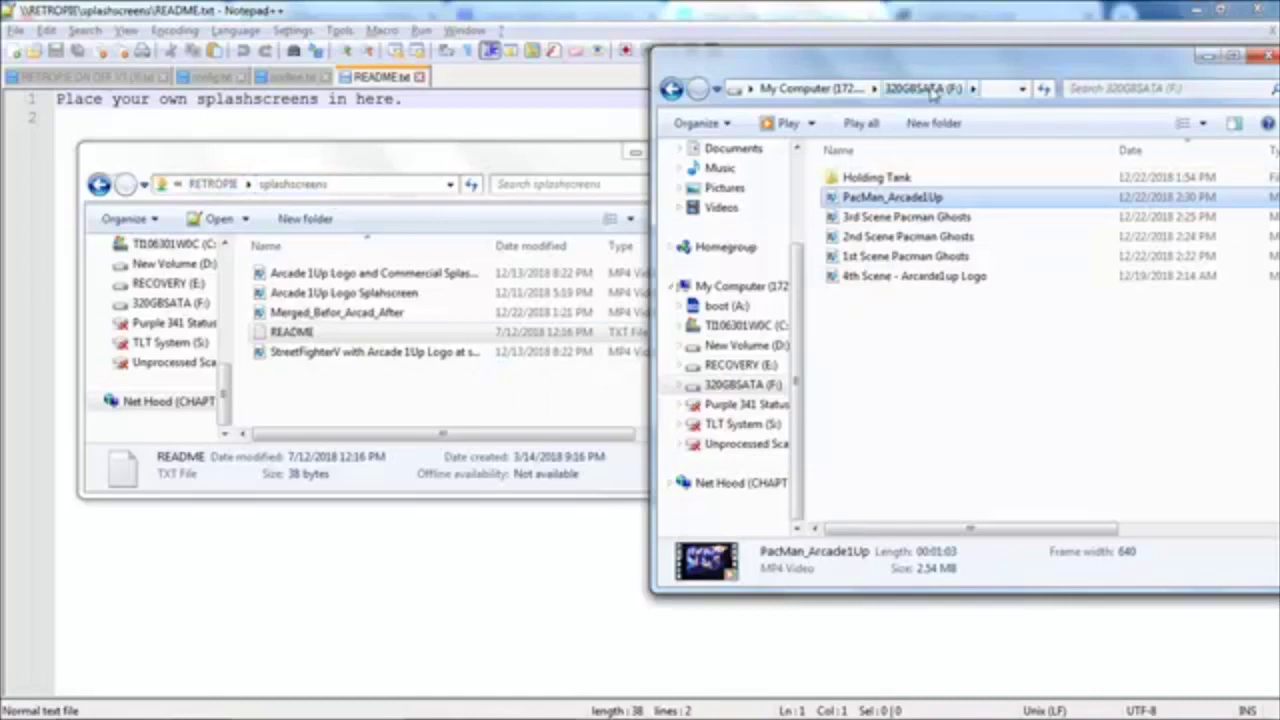
left_click(918, 360)
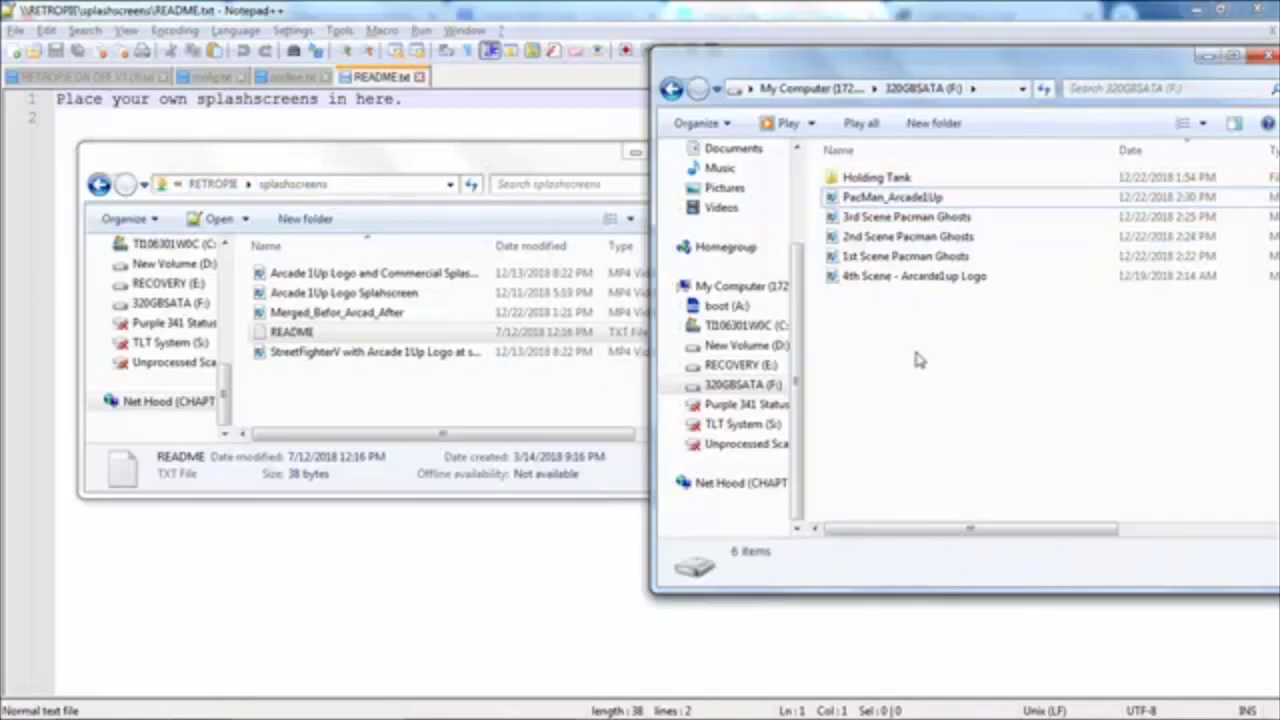
left_click(930, 200)
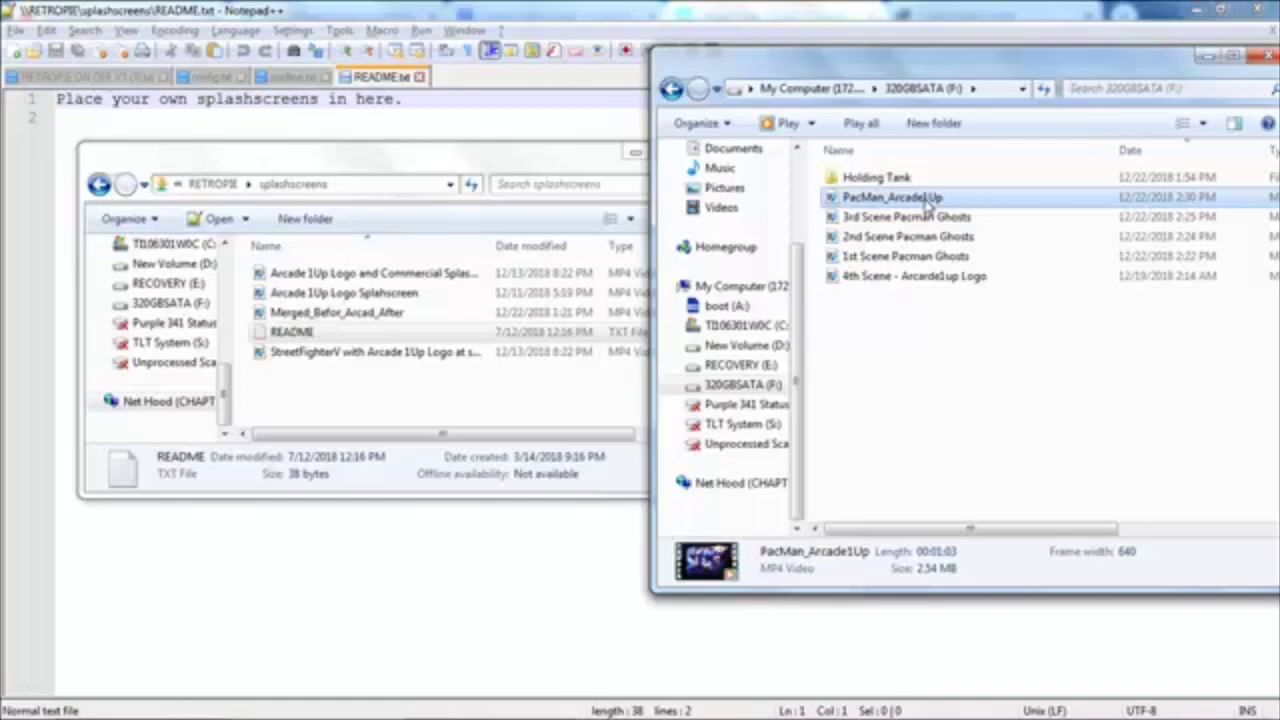
left_click_drag(927, 203, 432, 420)
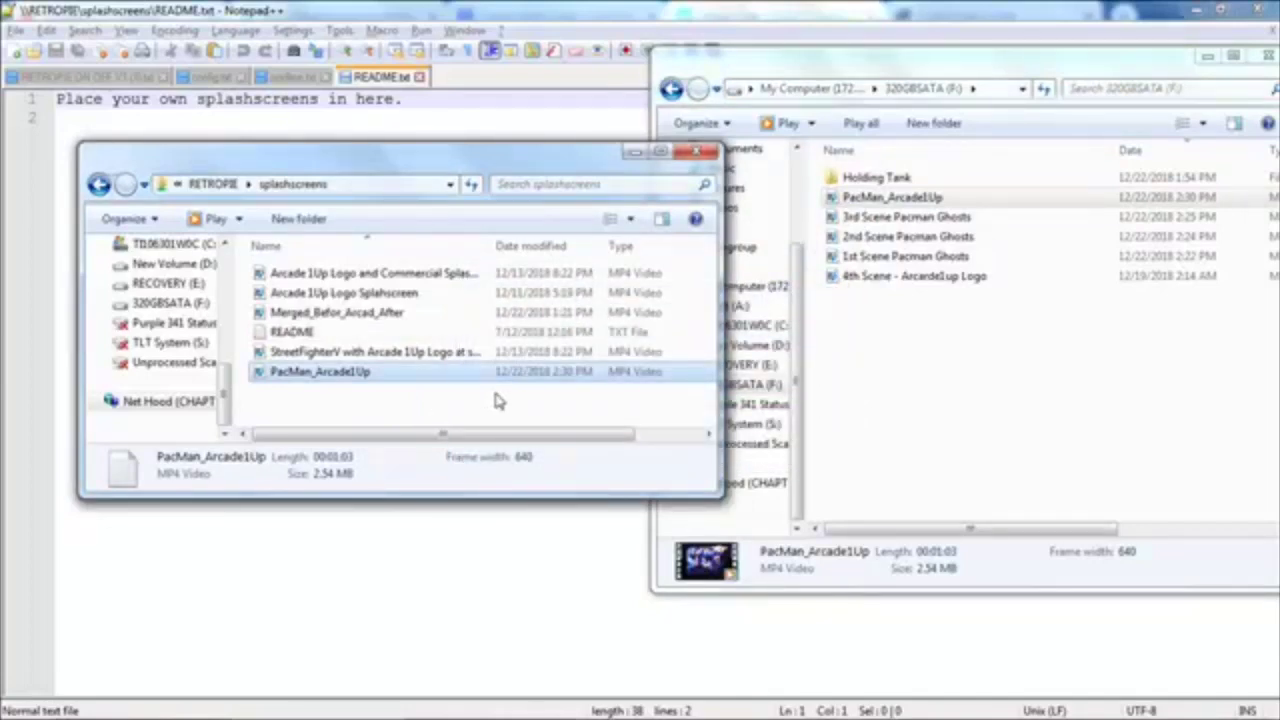
left_click(492, 409)
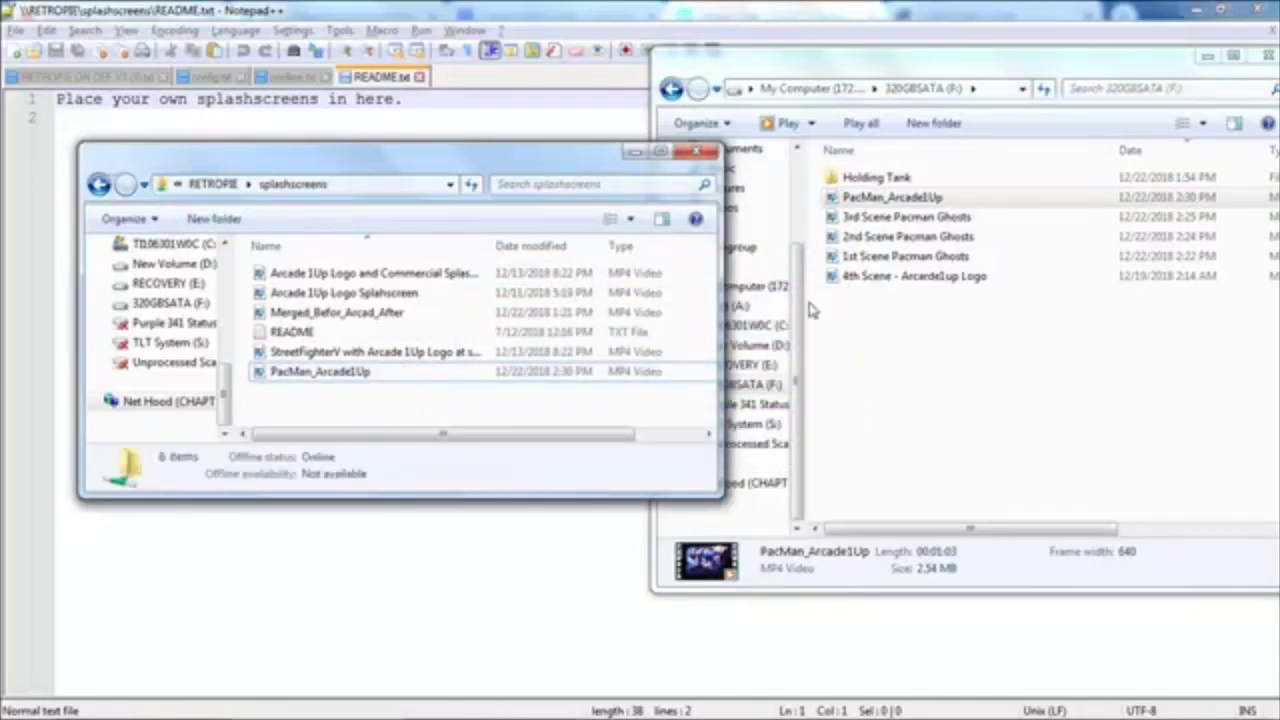
left_click(893, 358)
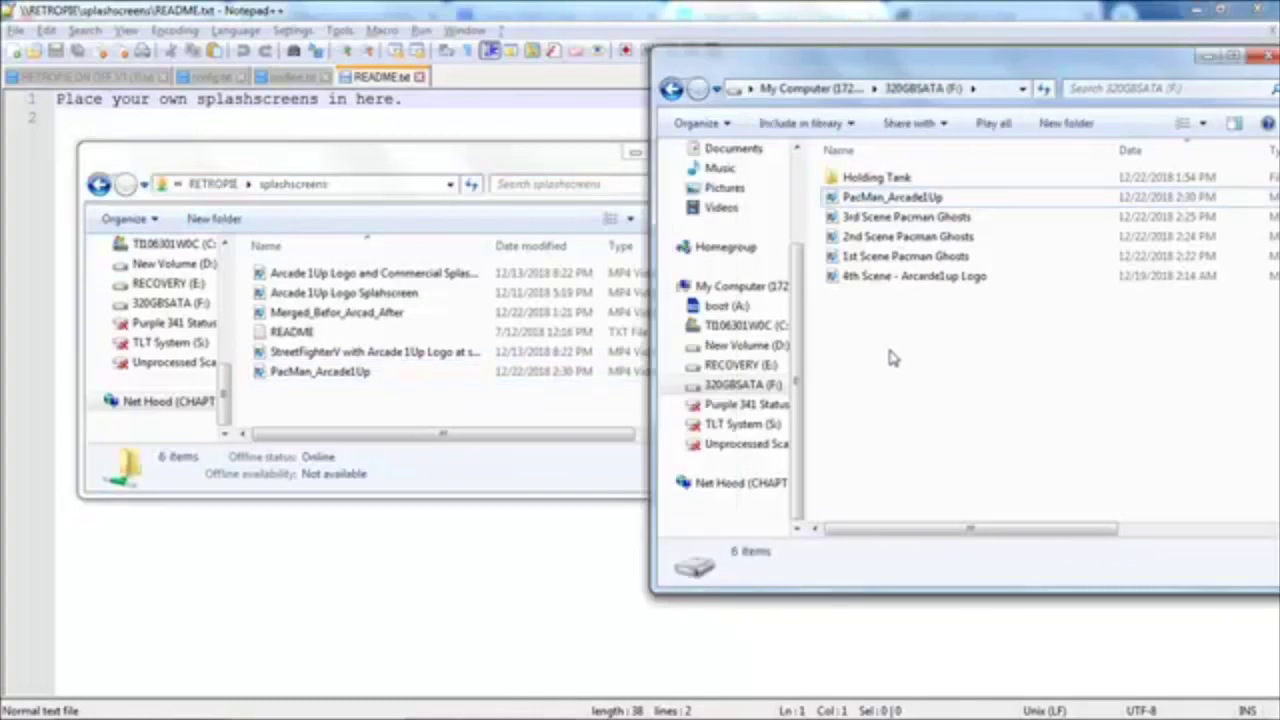
right_click(916, 200)
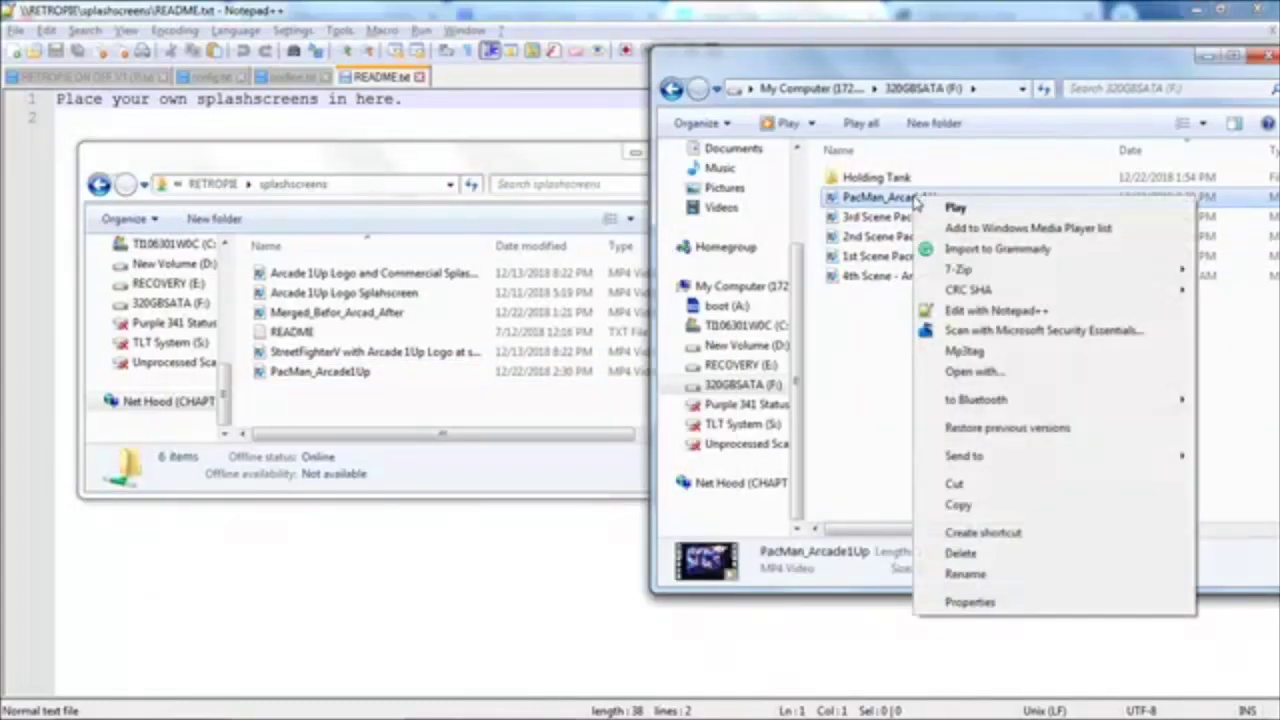
left_click(968, 510)
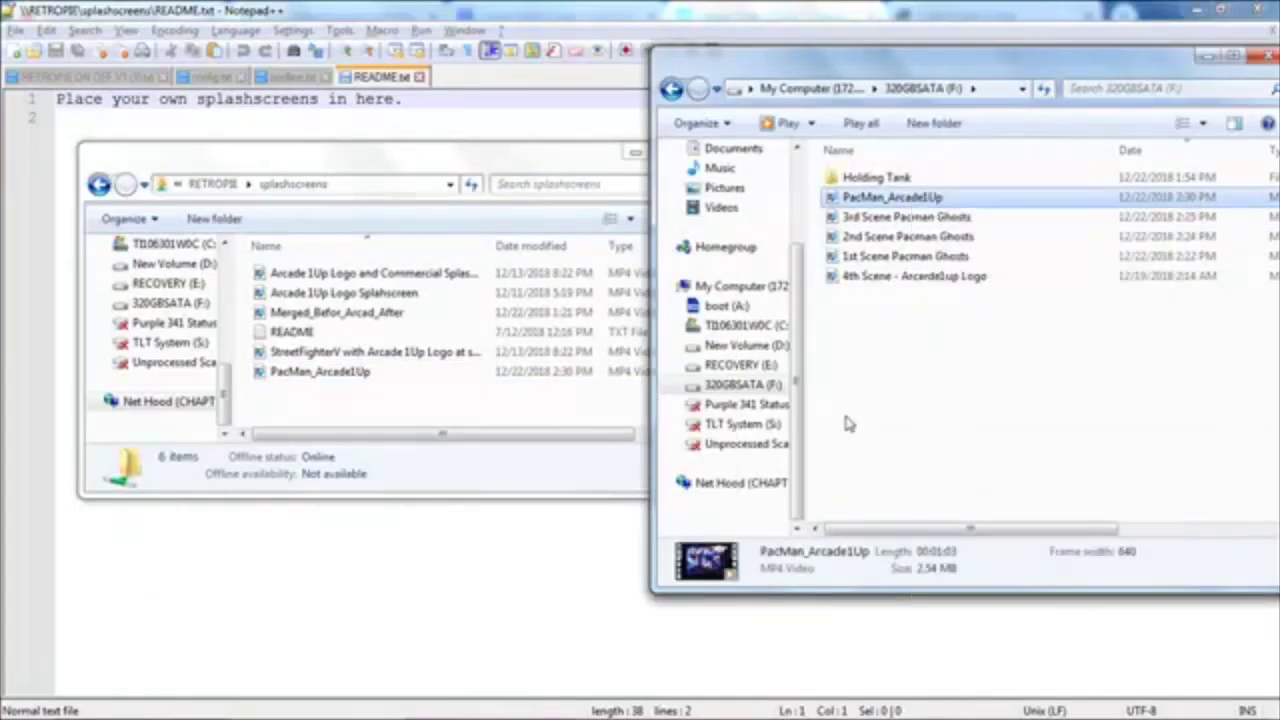
- Paste PacMan_Arcade1Up into D:'s RetroPie SplashScreens Archive folder and close it
left_click(748, 346)
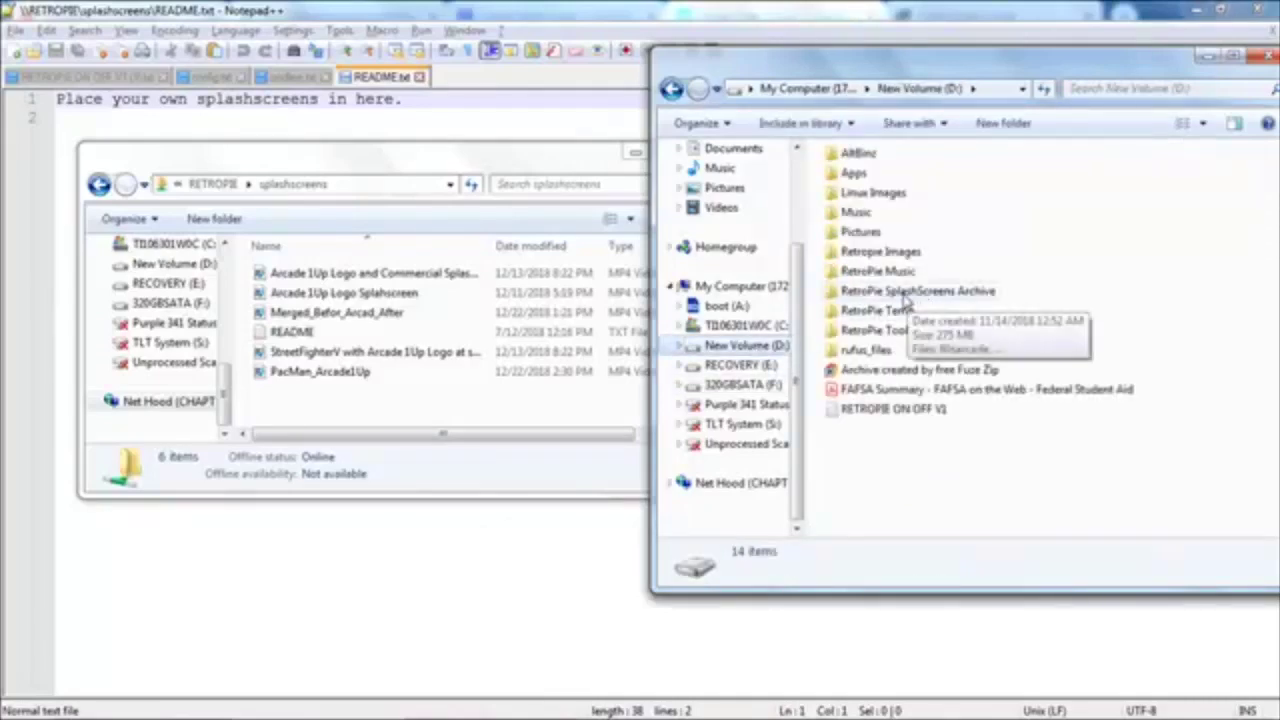
double_click(918, 295)
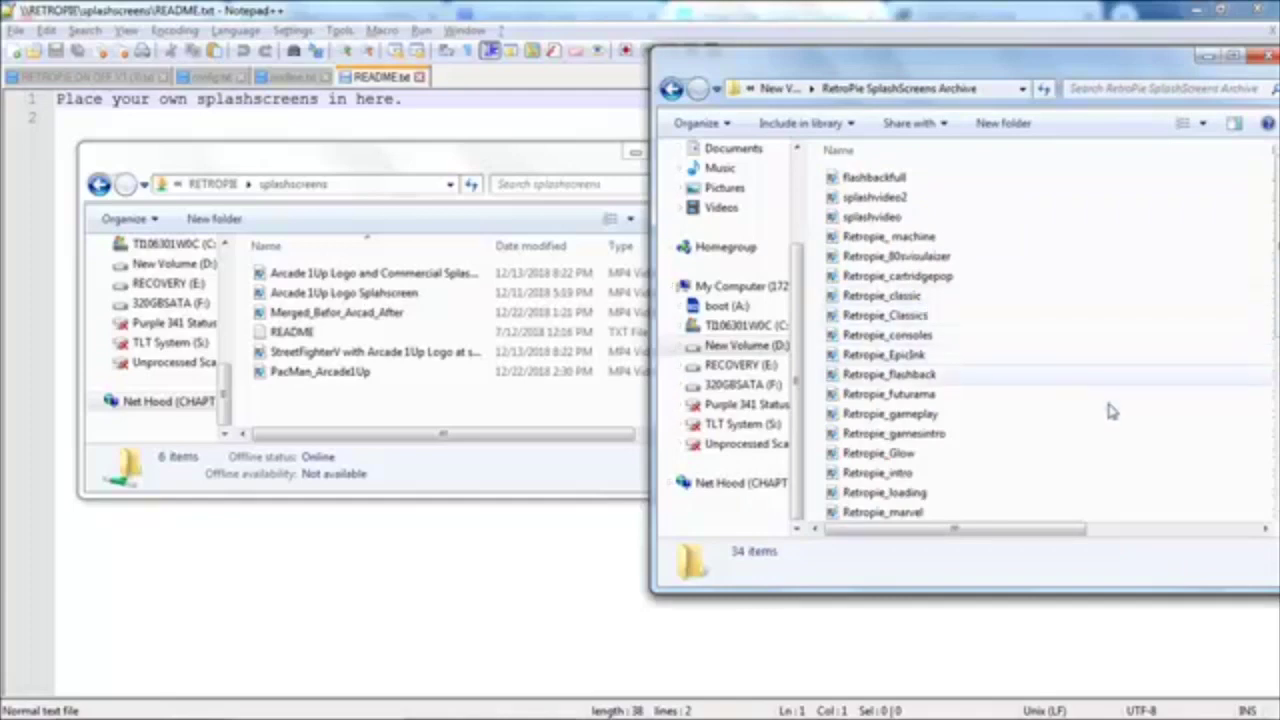
double_click(1152, 62)
right_click(1005, 354)
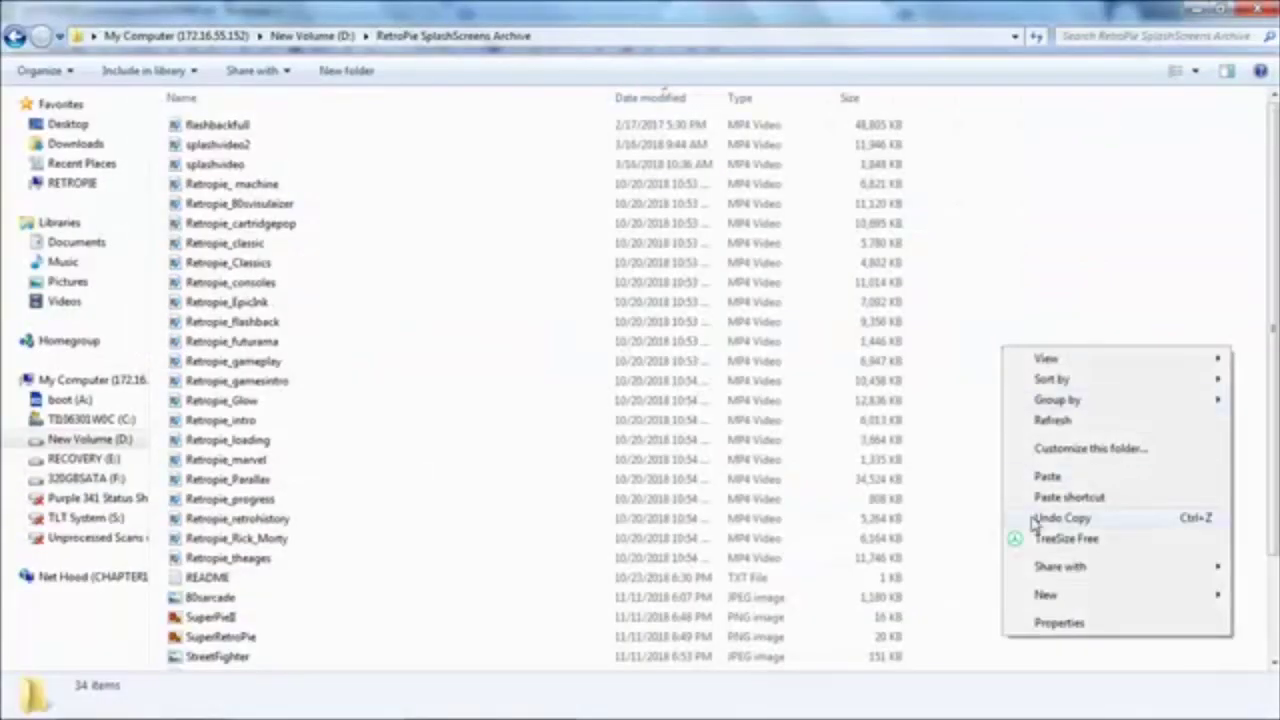
left_click(1068, 484)
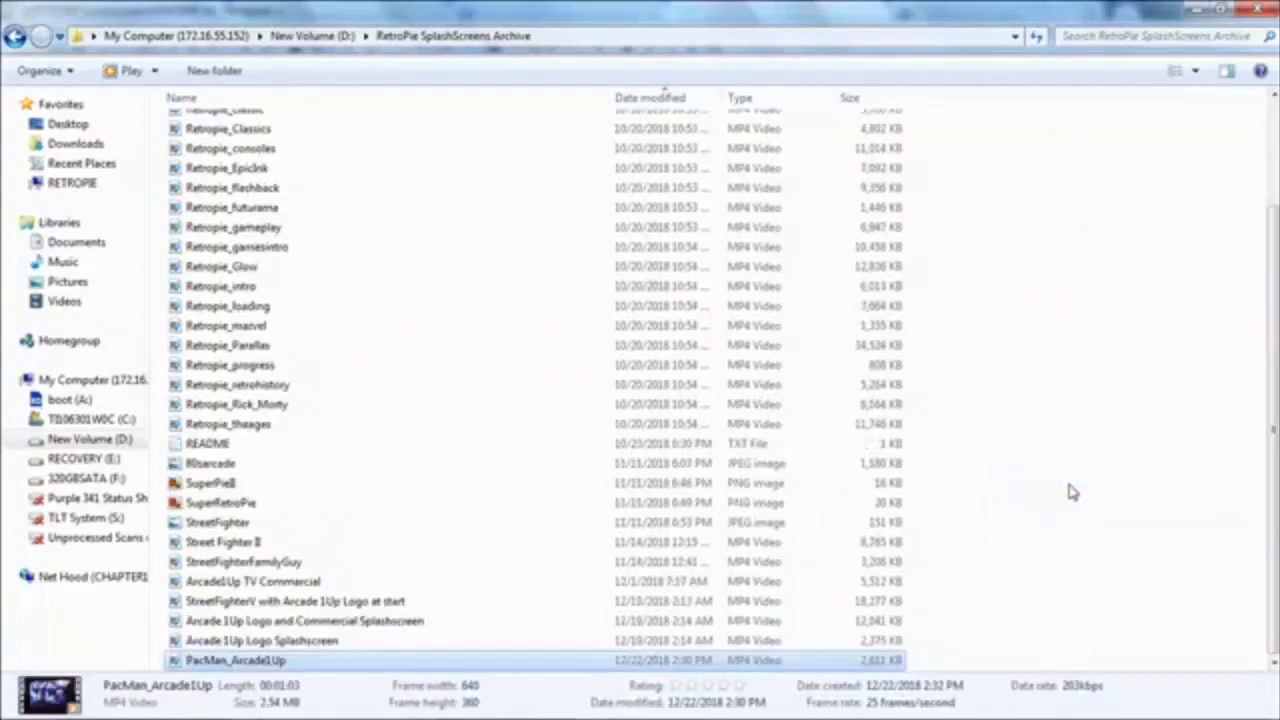
left_click(1273, 13)
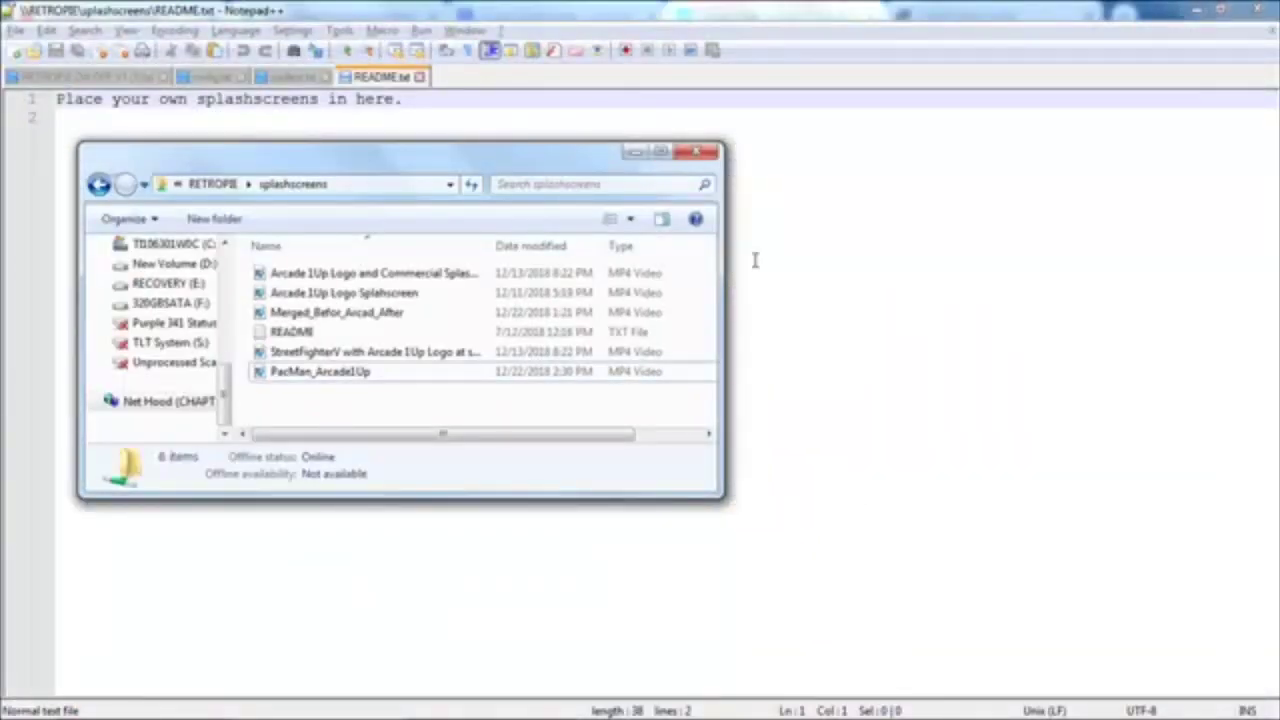
- Close the Explorer folders, Notepad++ and Notepad without saving, and minimize Chrome
left_click(712, 152)
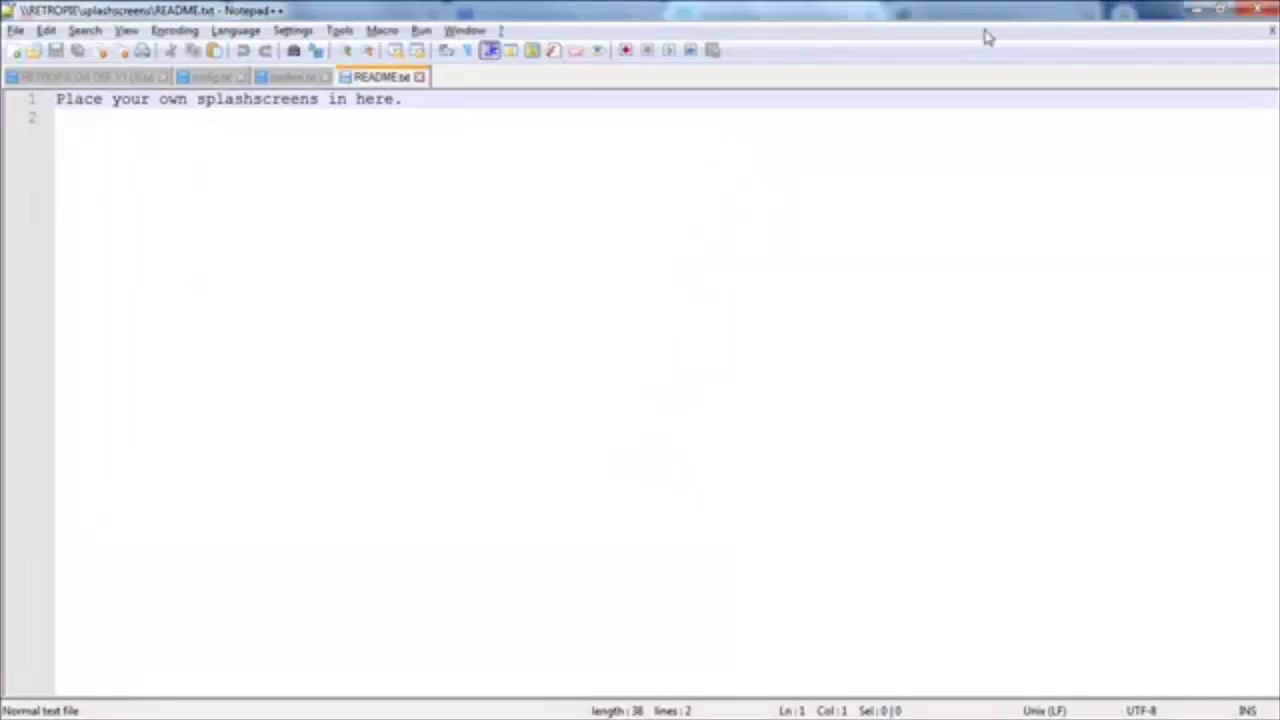
left_click(1271, 30)
left_click(1257, 9)
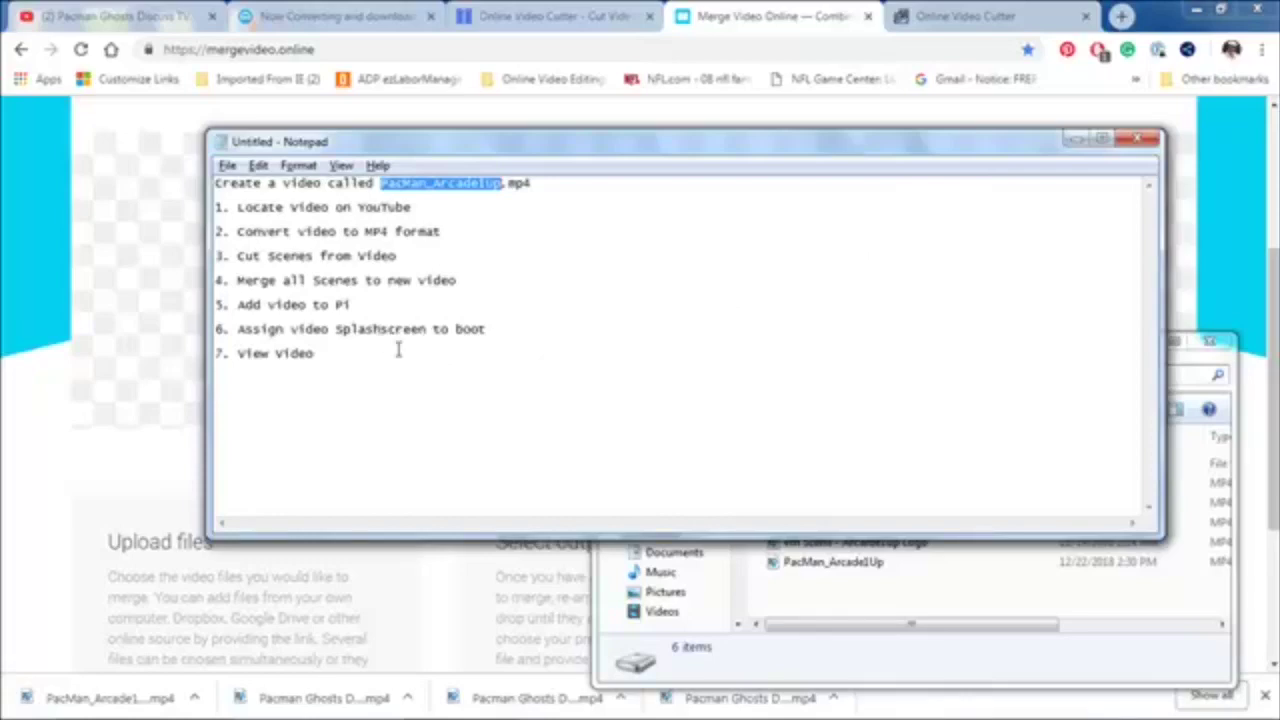
left_click(1137, 138)
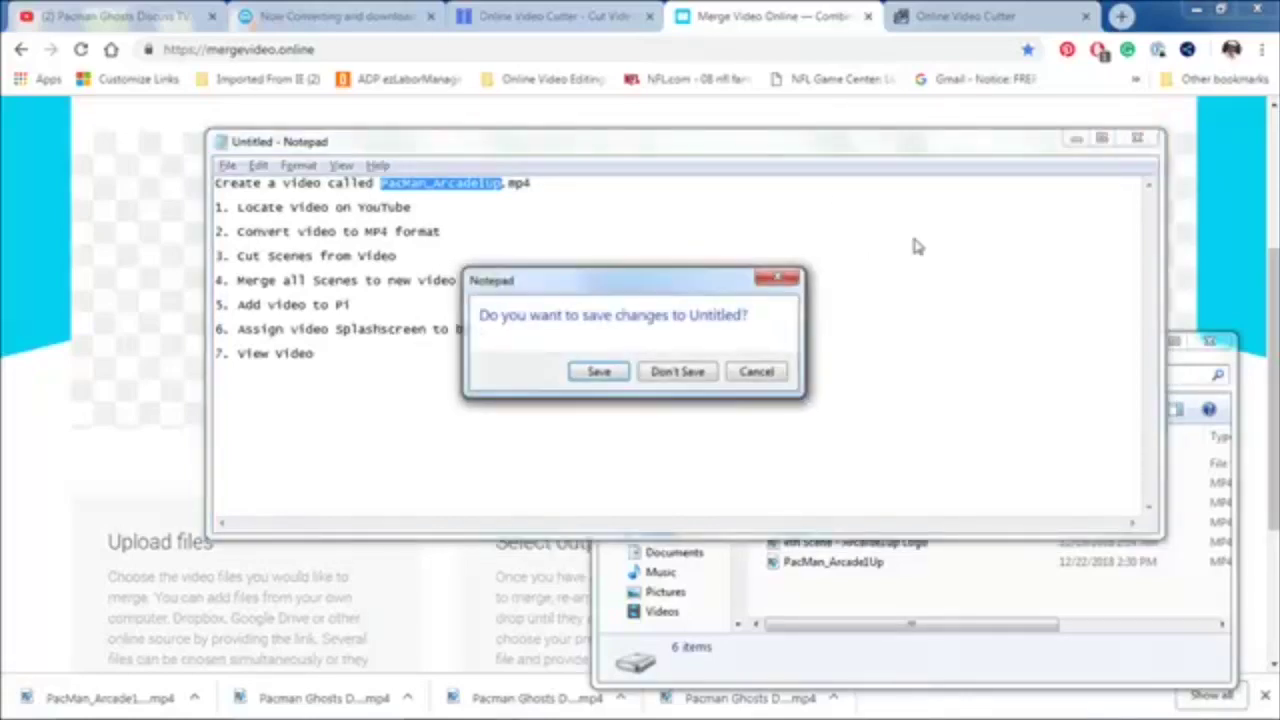
left_click(679, 371)
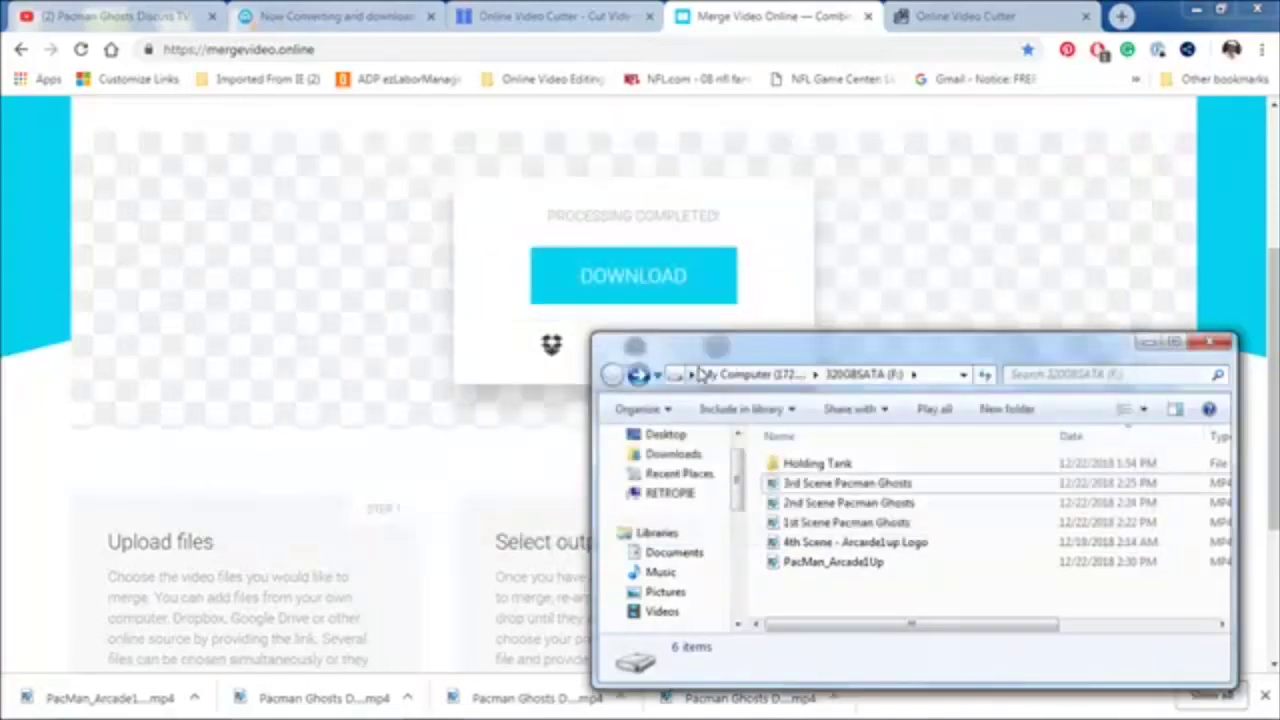
left_click(1196, 10)
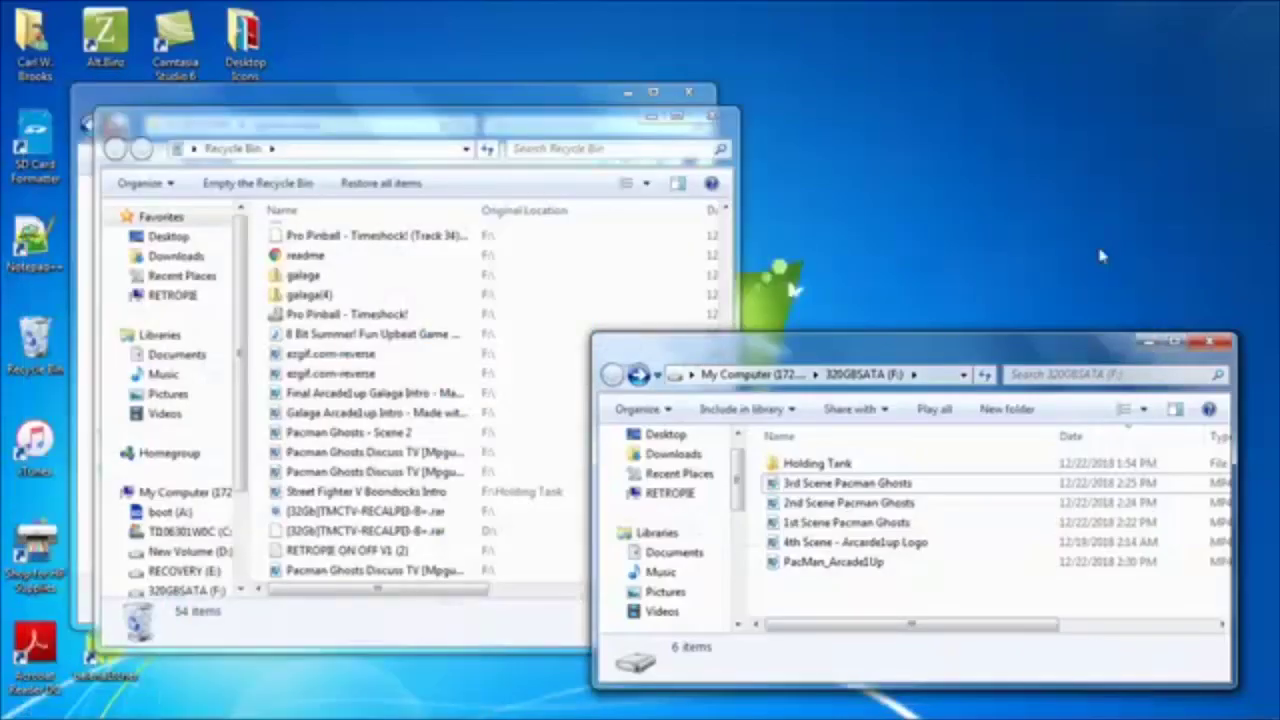
left_click(1210, 343)
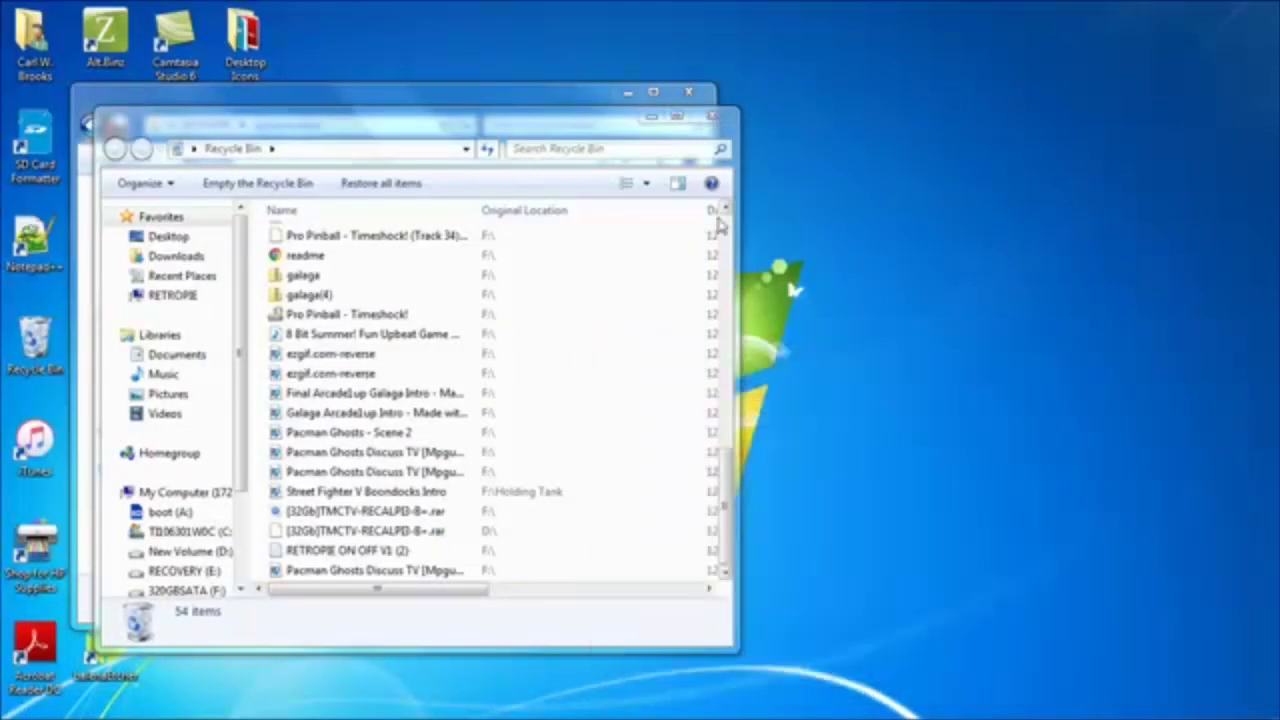
left_click(711, 115)
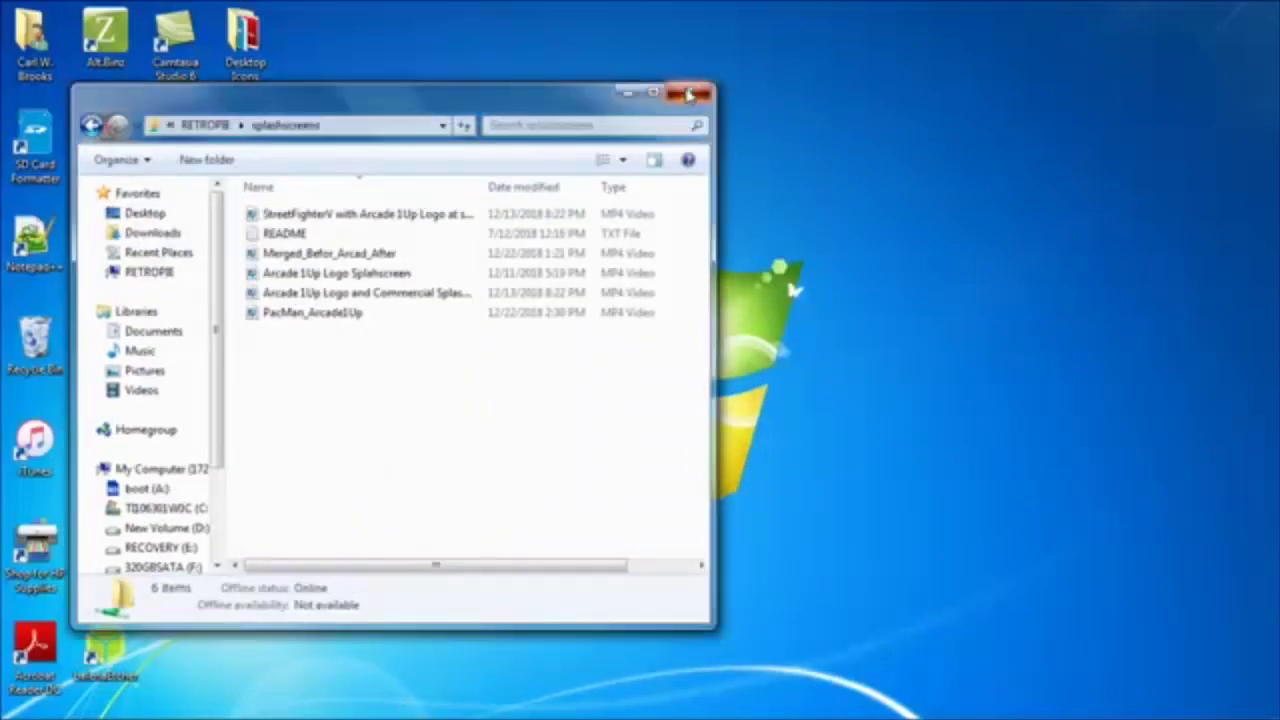
left_click(688, 91)
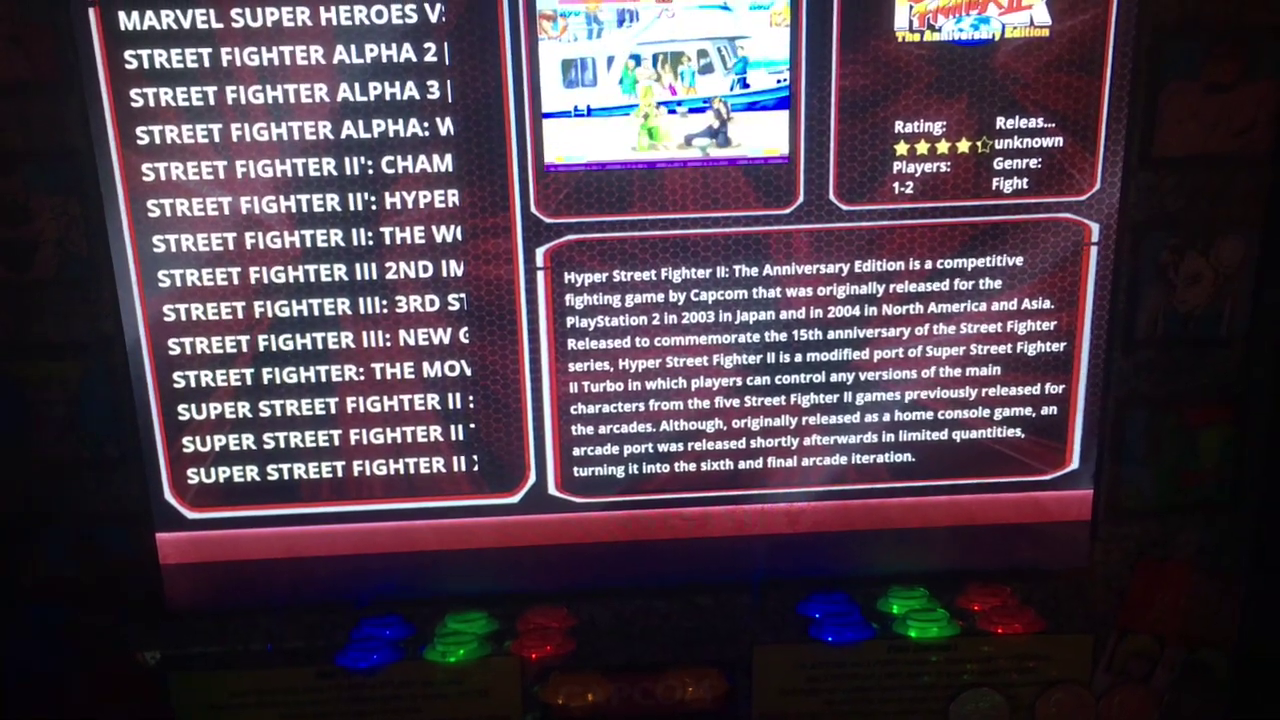
- Leave the Street Fighter game list and open the RetroPie tools at Splash Screens
key("Escape")
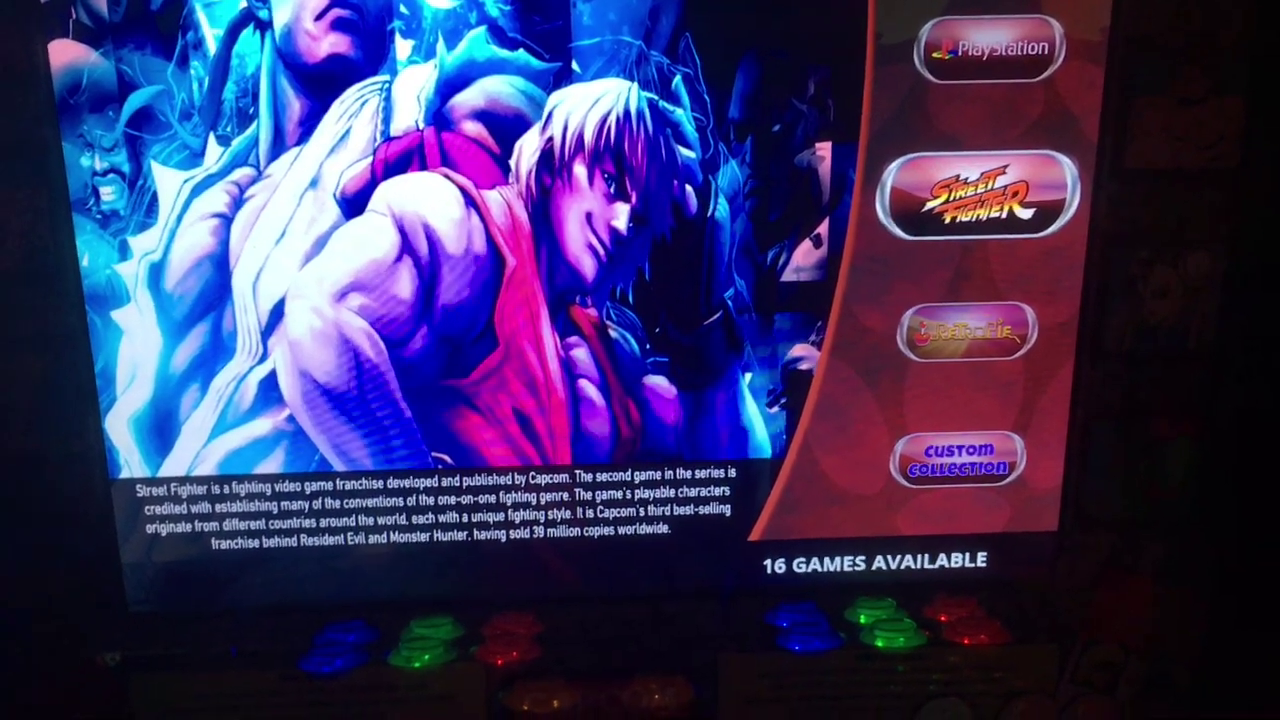
key("Down")
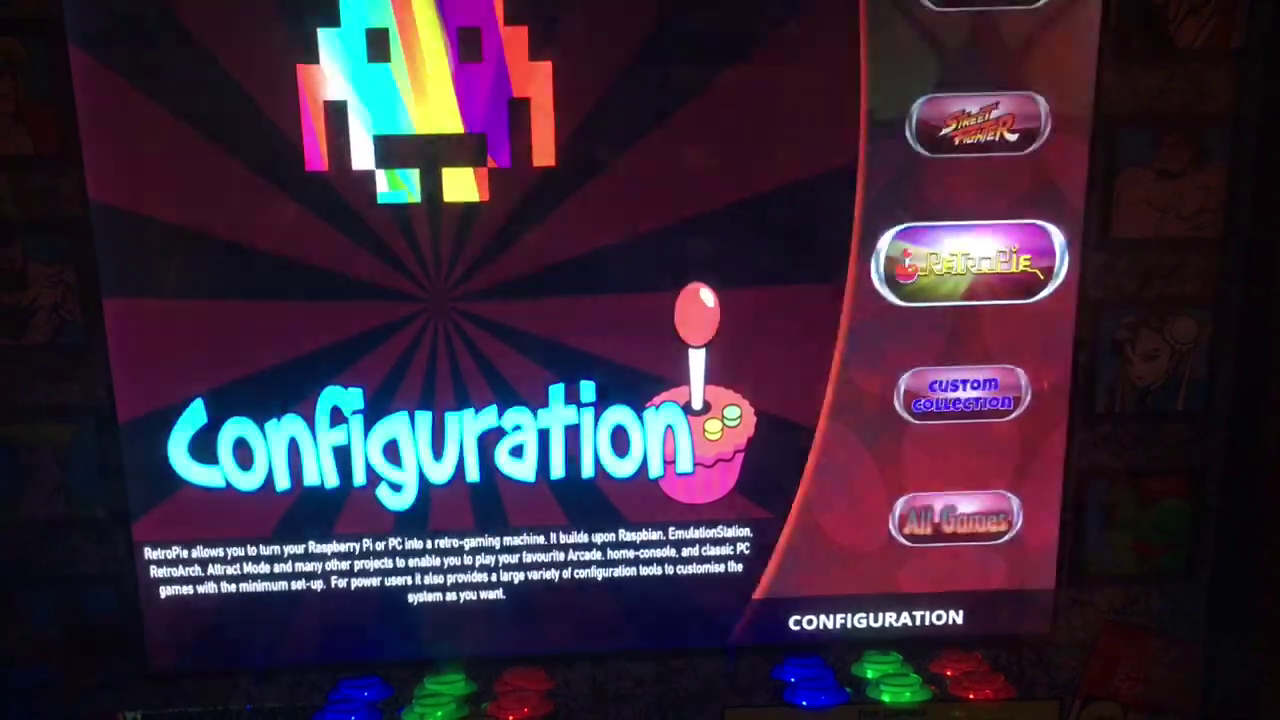
key("Return")
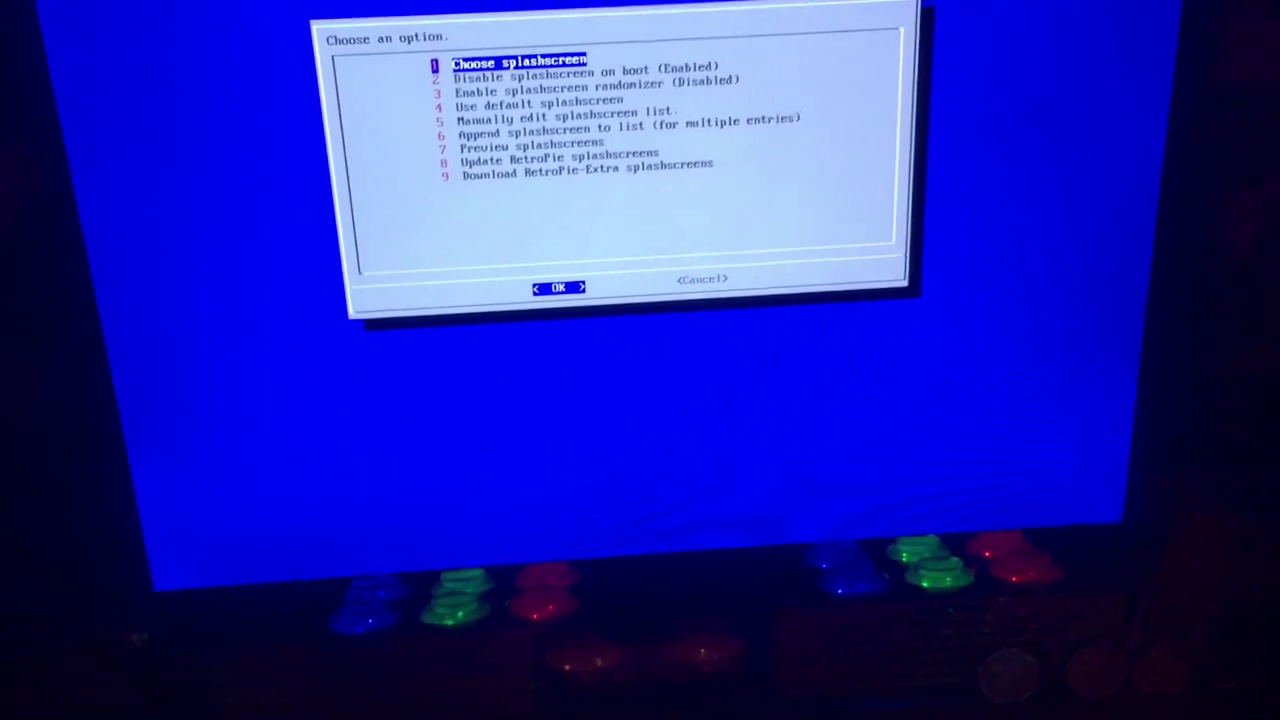
- Choose PacMan_Arcade1Up.mp4 as the own boot splashscreen and exit the setup menu
key("Return")
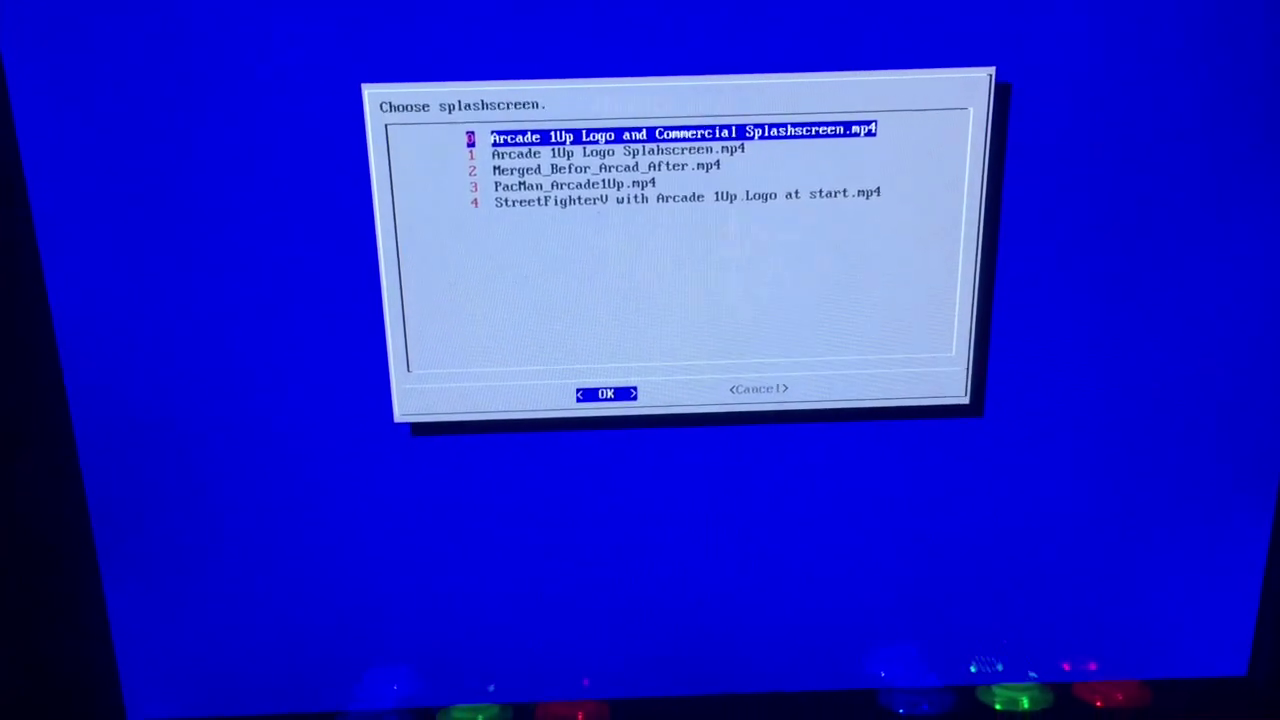
key("Down")
key("Down")
key("Down")
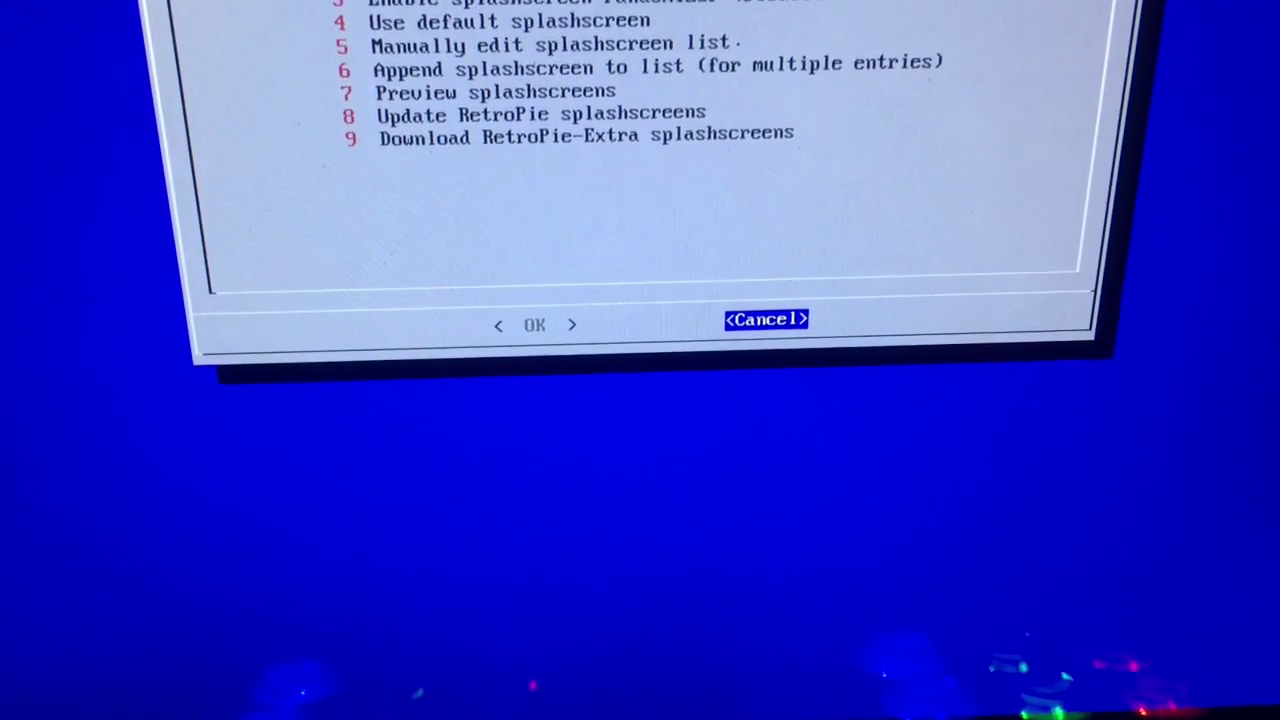
key("Return")
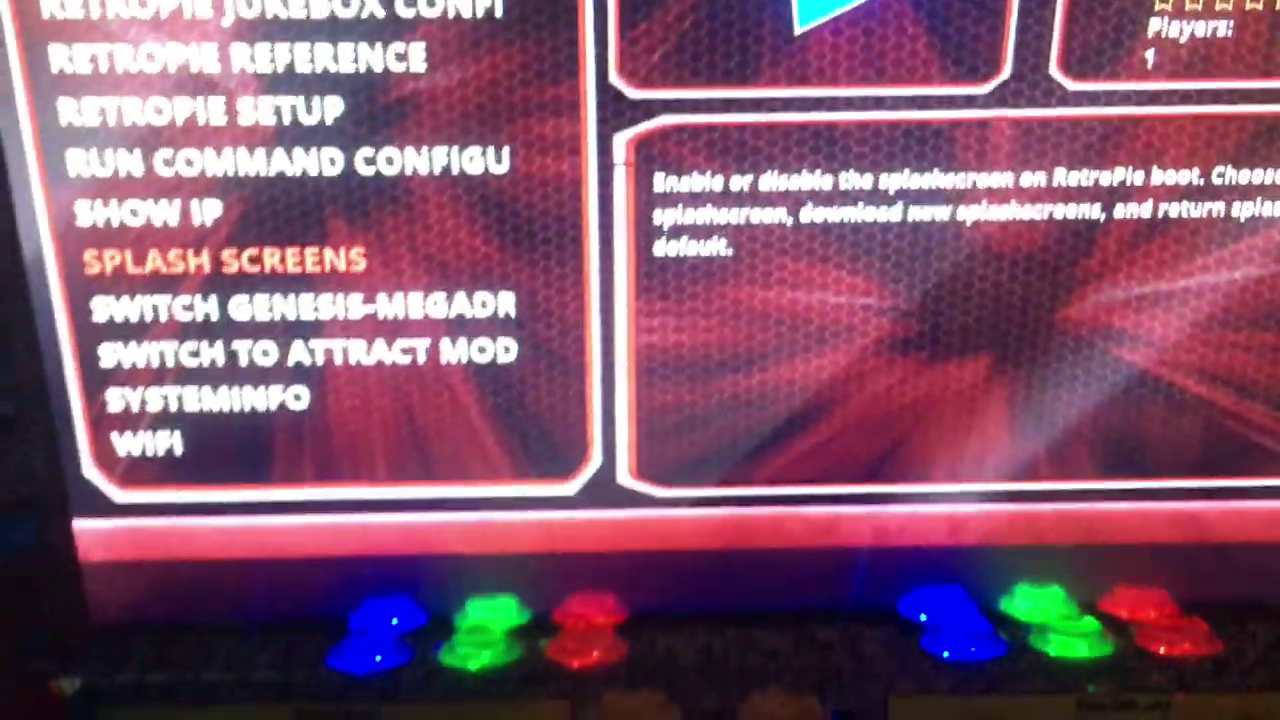
- Back out to the Configuration view and choose Restart System from the main menu
key("Escape")
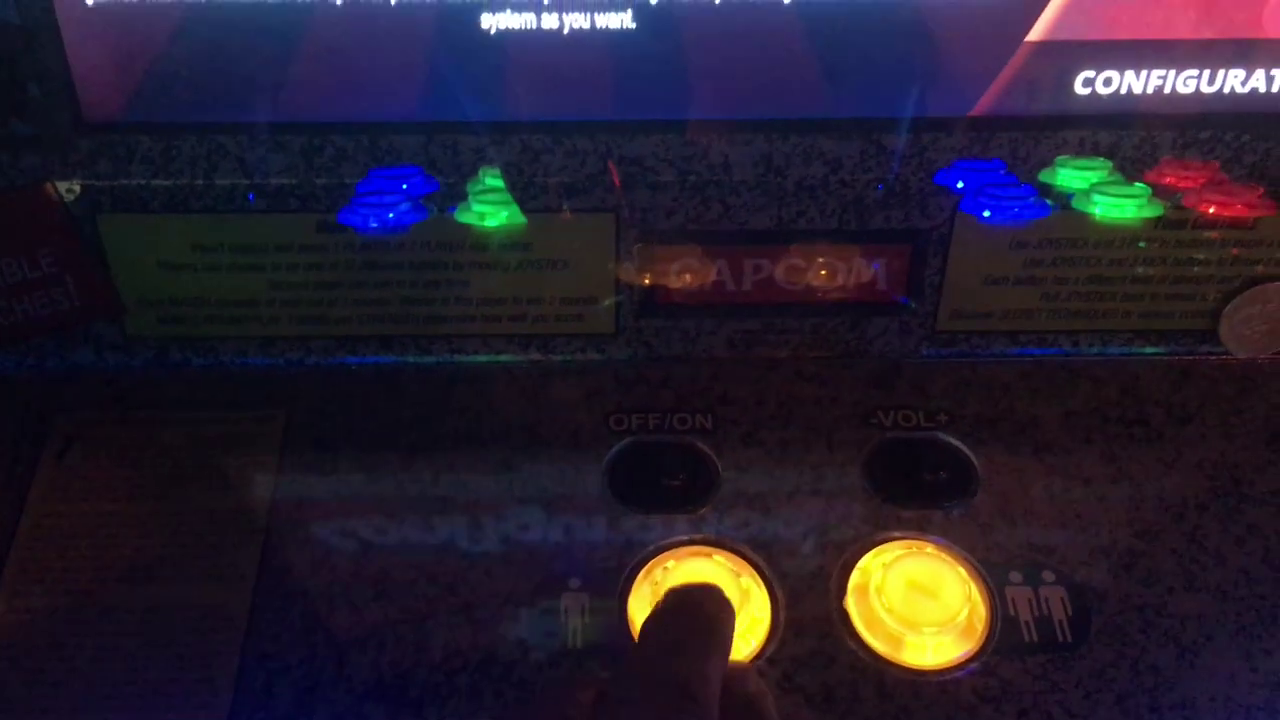
key("Return")
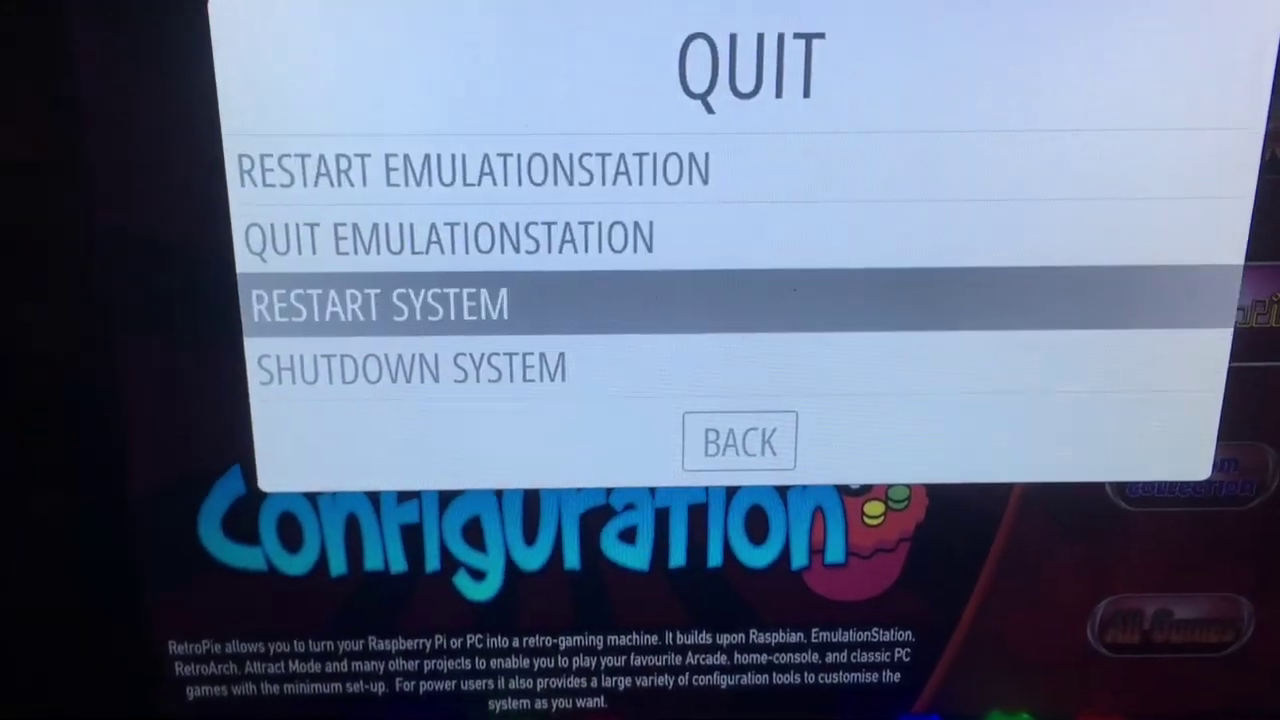
key("Return")
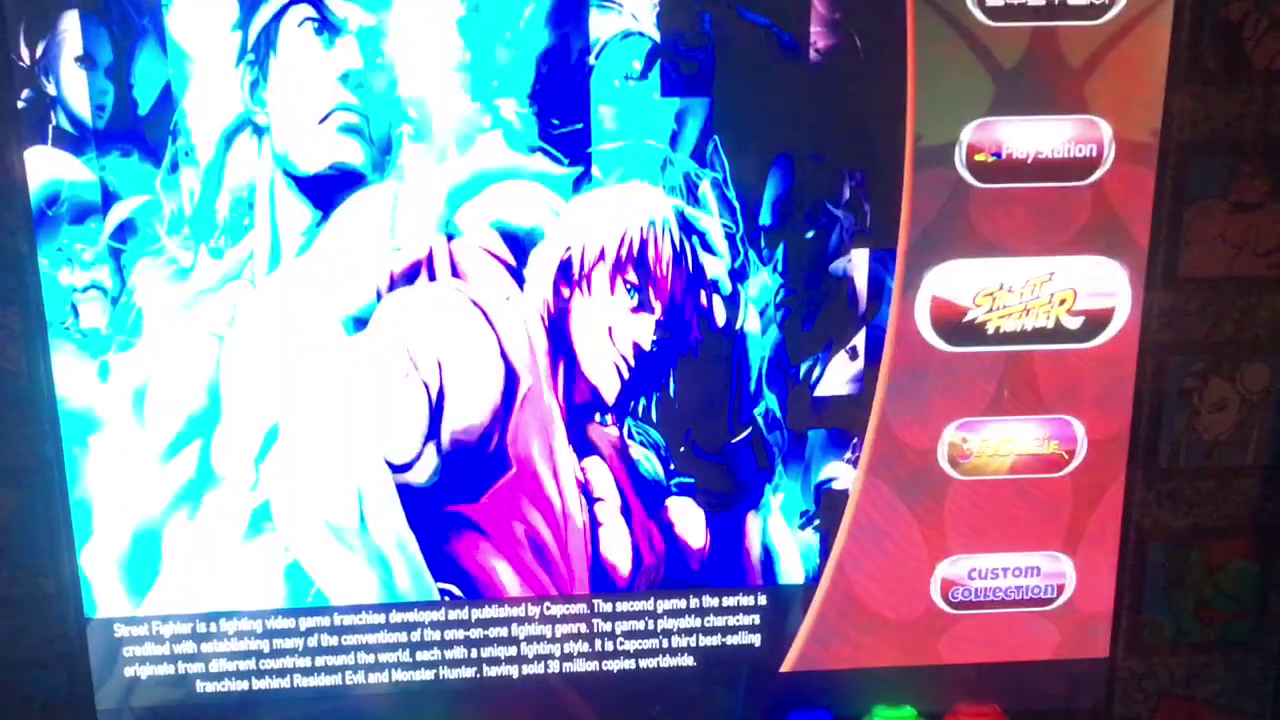
key("Down")
- Return to the RetroPie tools list and jump to the Splash Screens entry at its end
key("Return")
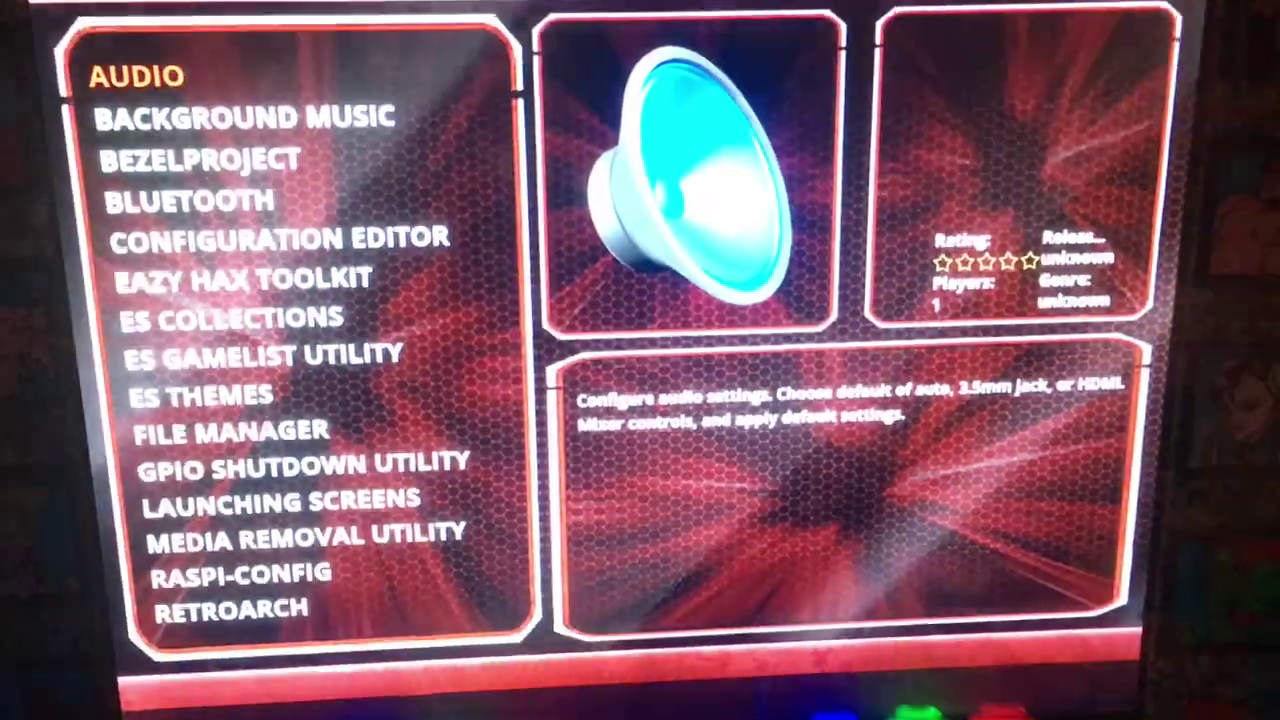
key("Up")
key("Up")
key("Up")
key("Up")
key("Up")
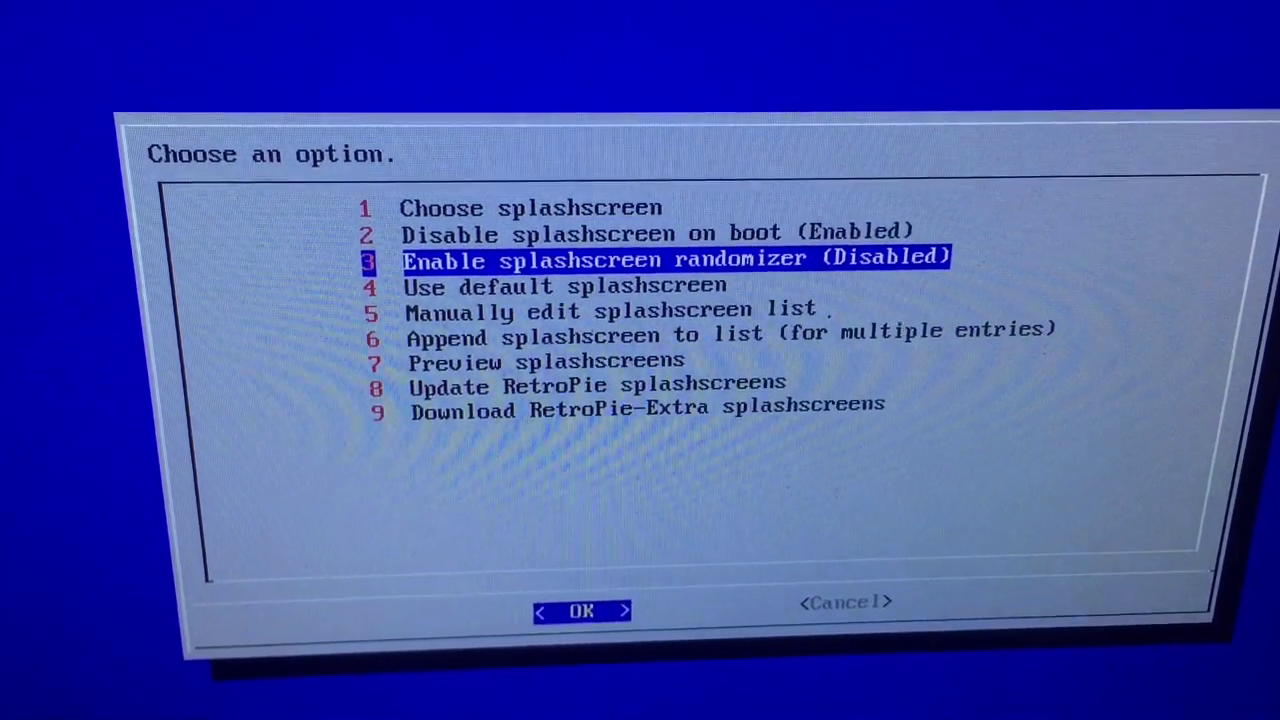
- Enable the splashscreen randomizer using the 'Randomize own splashscreens' option
key("Return")
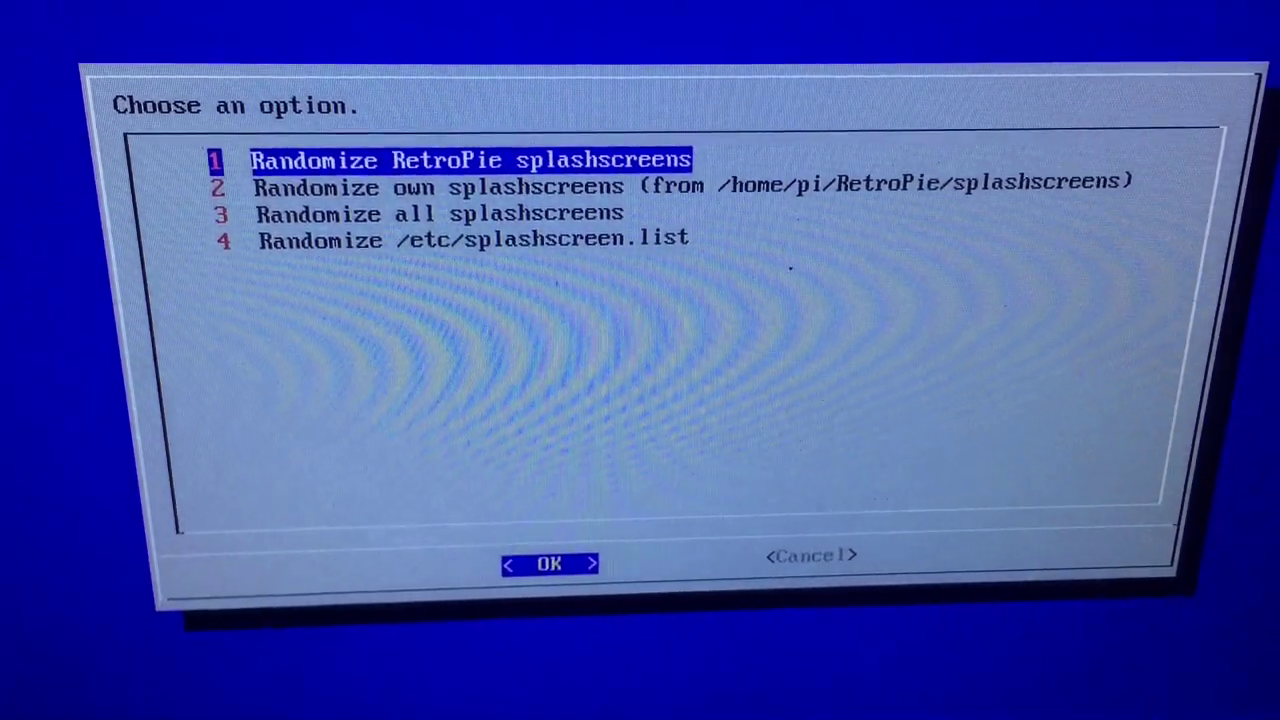
key("Down")
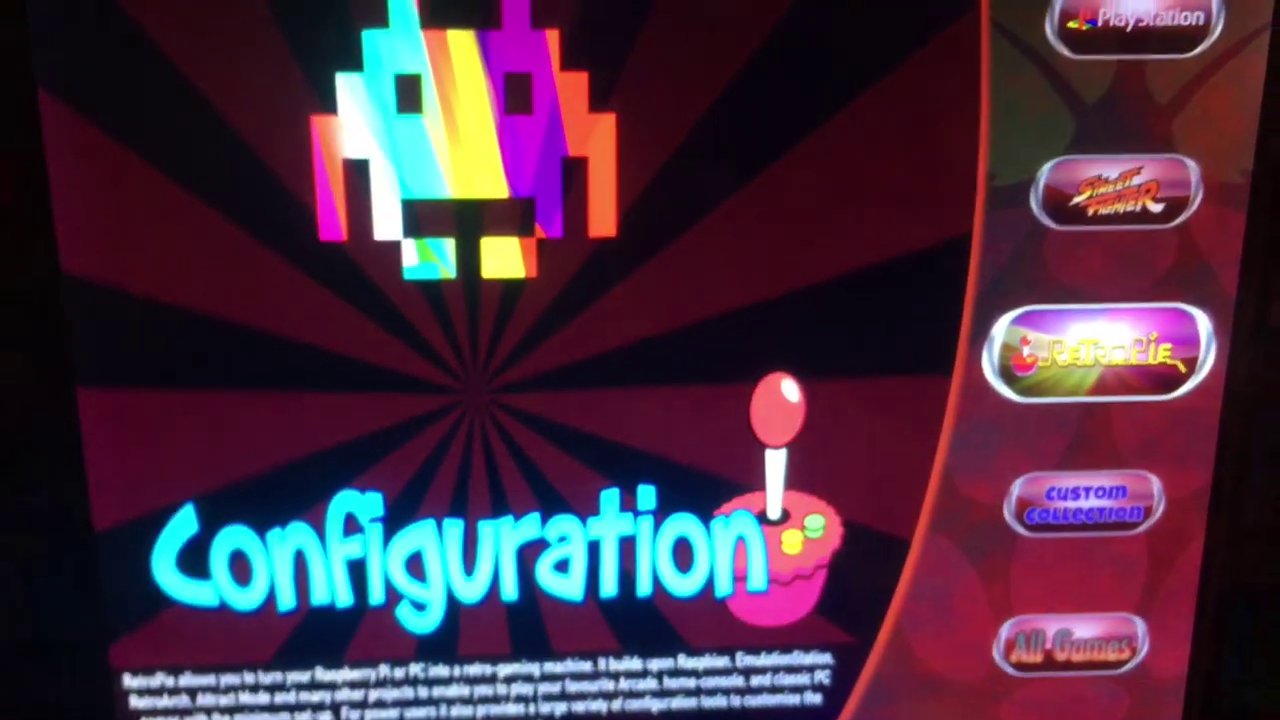
- Restart the system from the EmulationStation main menu, confirming with YES
key("Return")
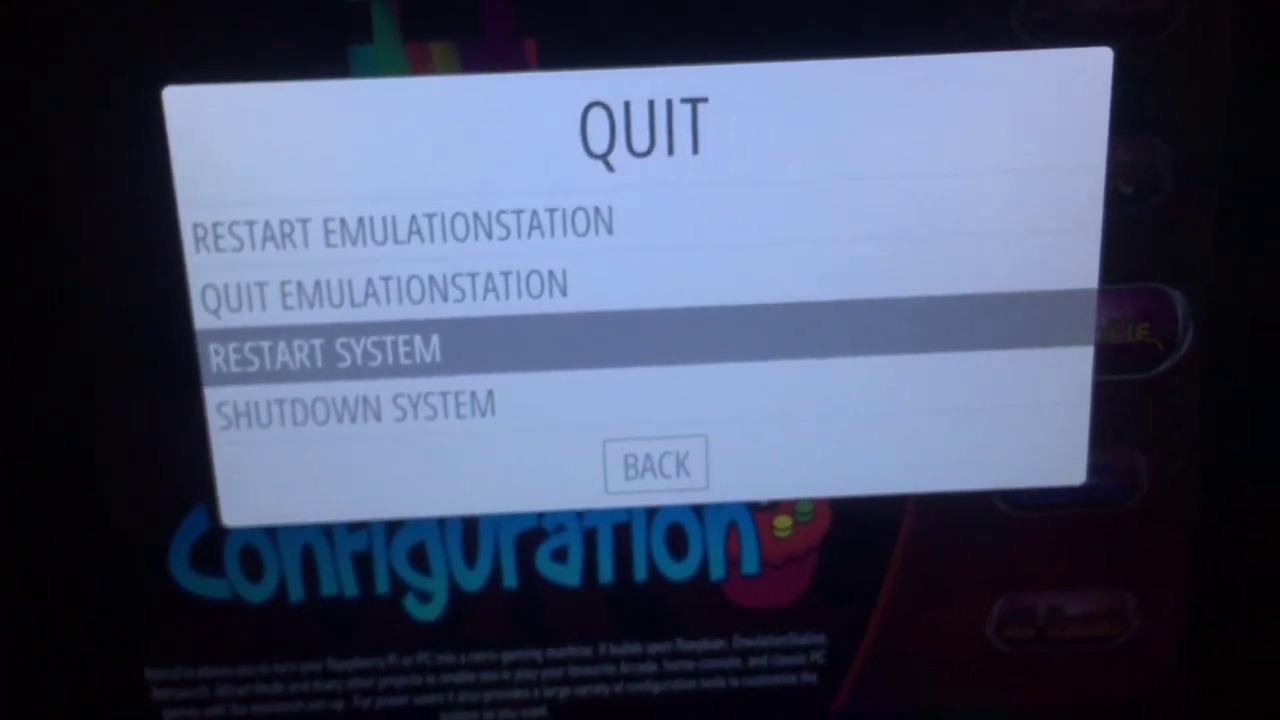
key("Return")
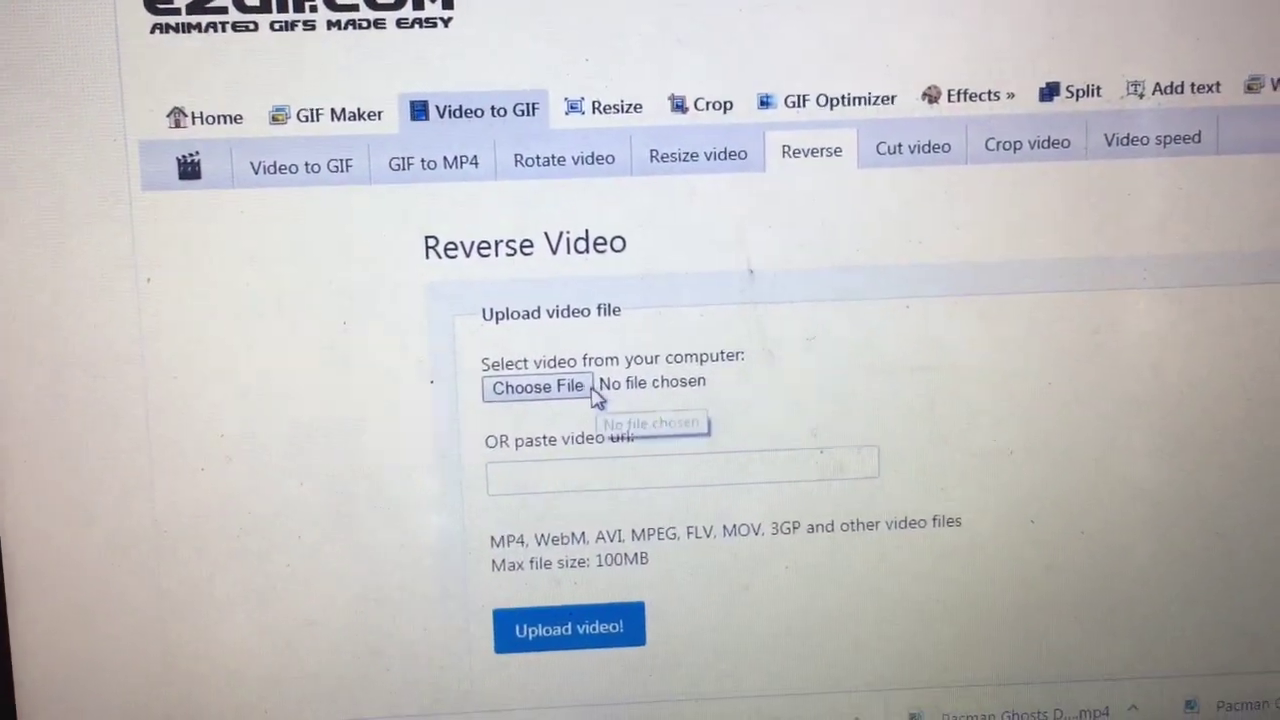
- Pick 'Arcade1Up TV Commercial' in the file picker and upload it to Reverse Video
left_click(572, 393)
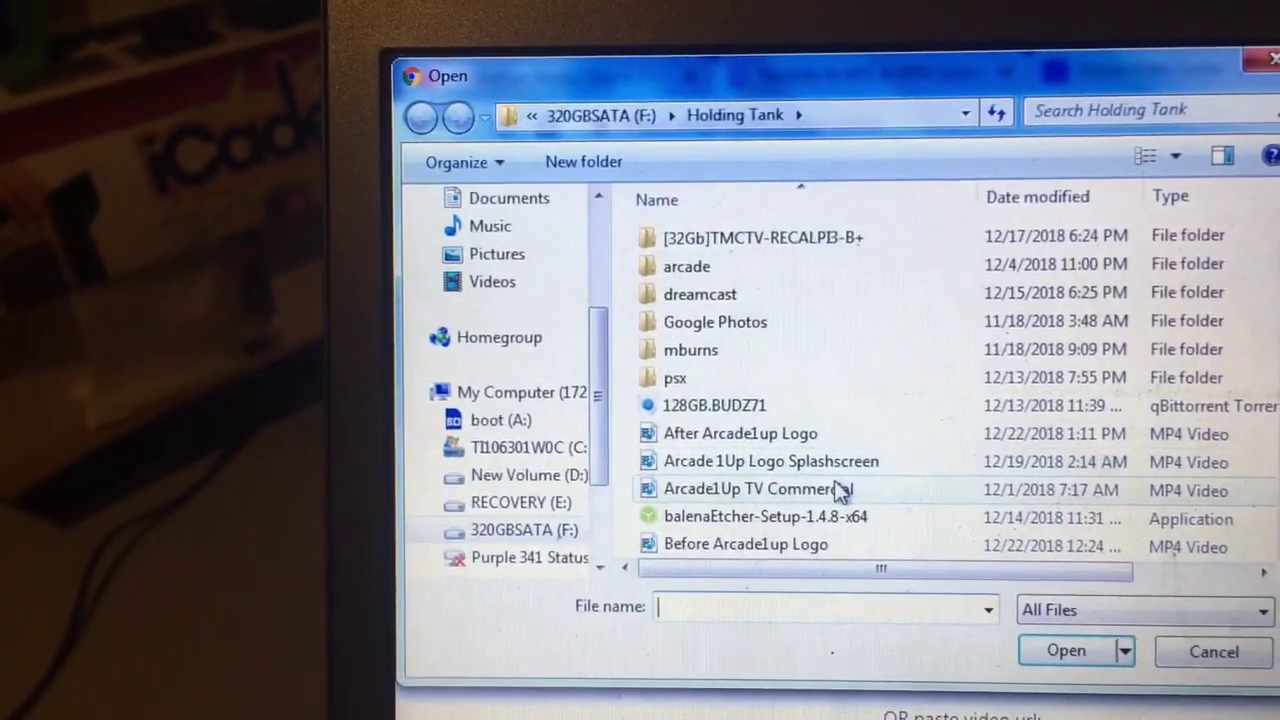
left_click(956, 497)
double_click(828, 481)
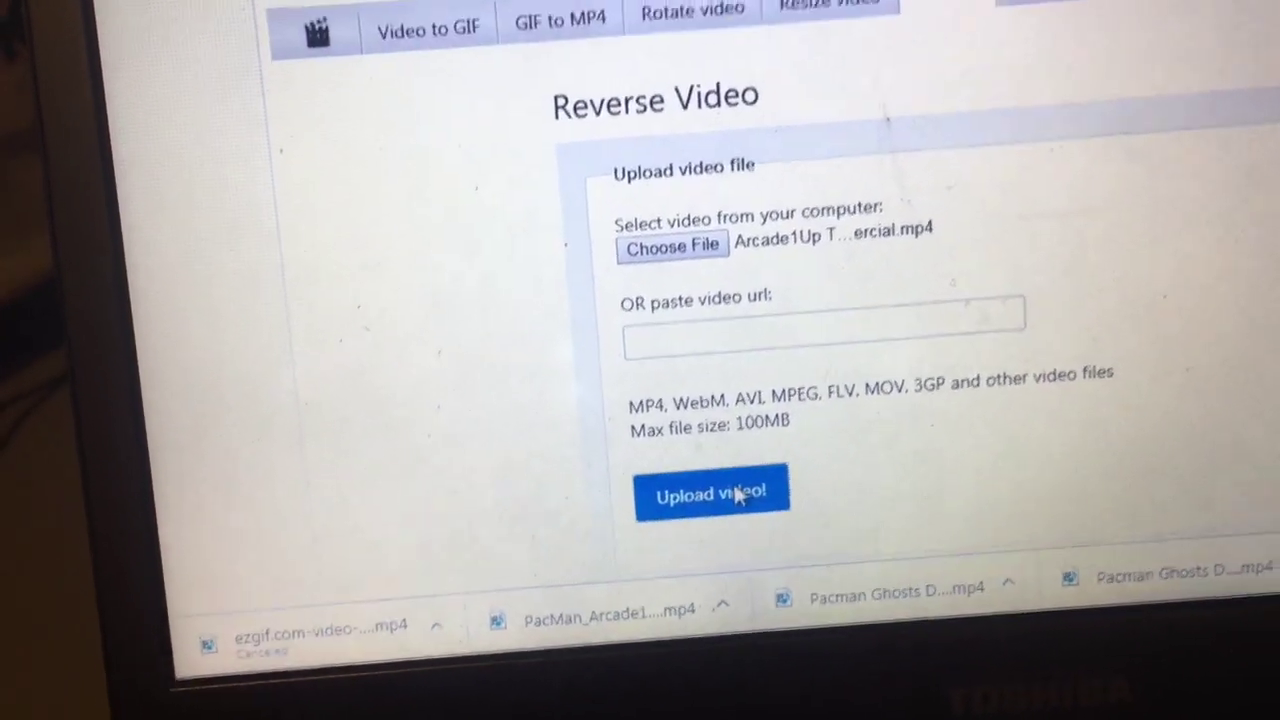
left_click(736, 438)
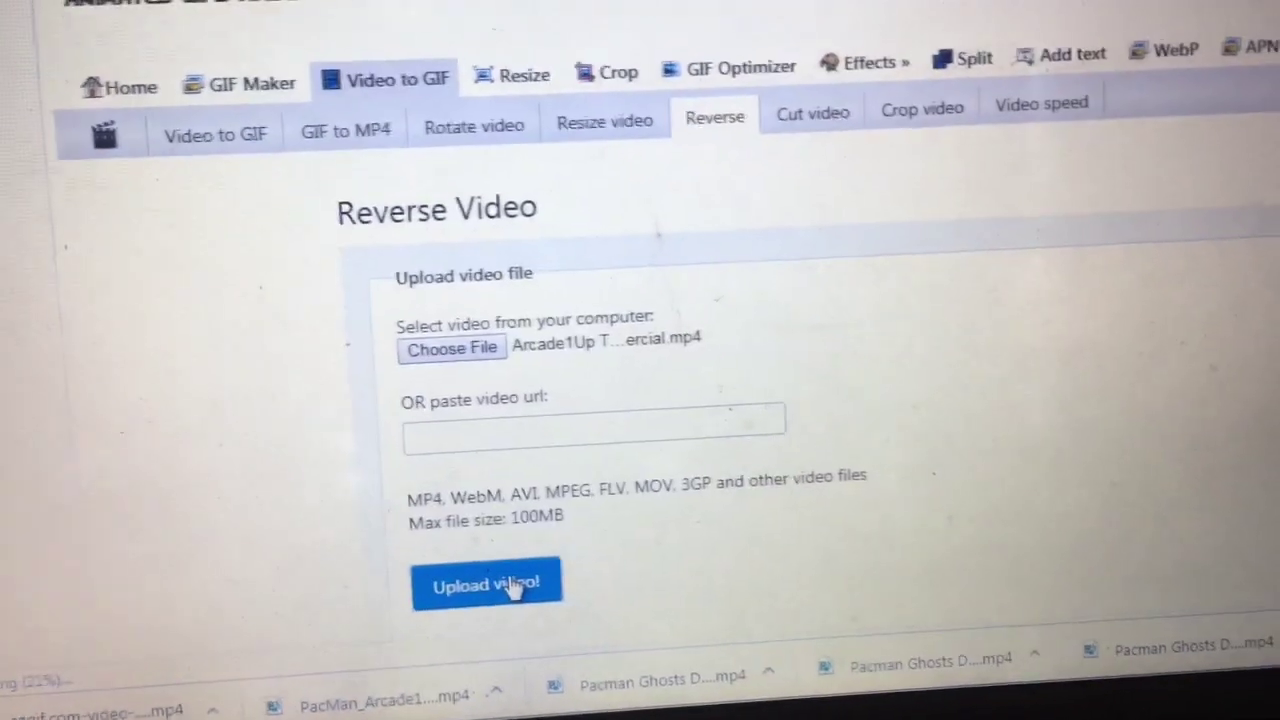